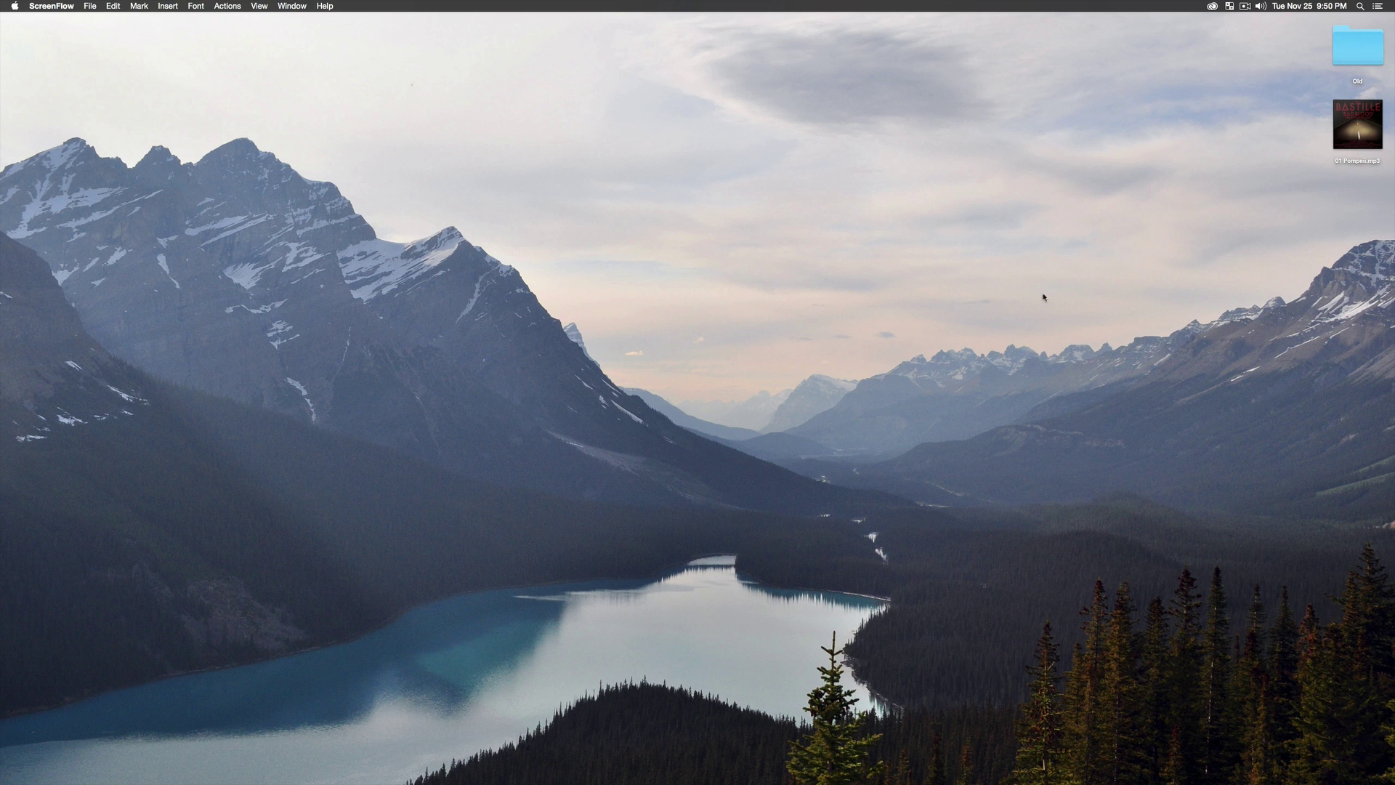
Bring After Effects to the front from the Dock, showing an empty untitled project.
left_click(1382, 401)
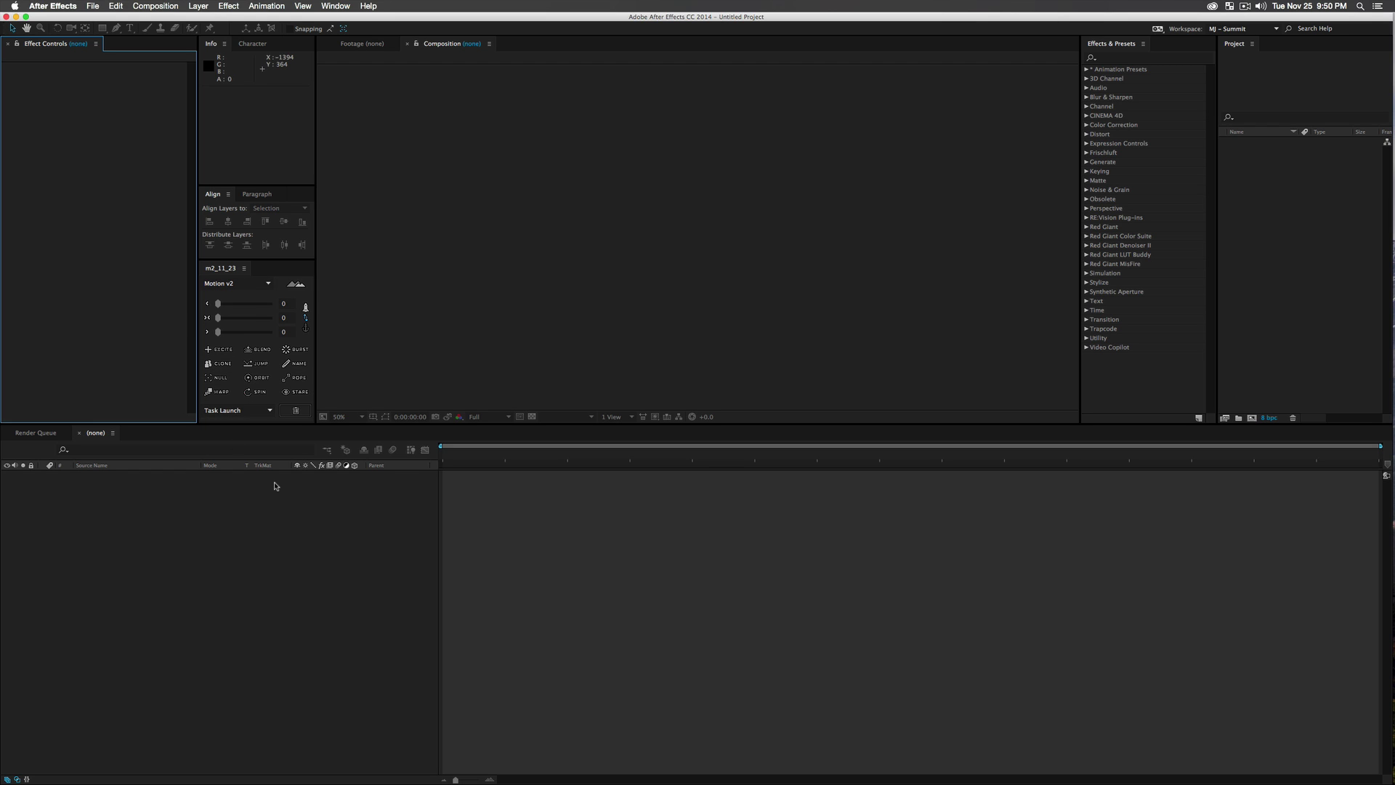
Create Comp 1 at 1920×1080, 30 fps with a medium red background.
key("super+n")
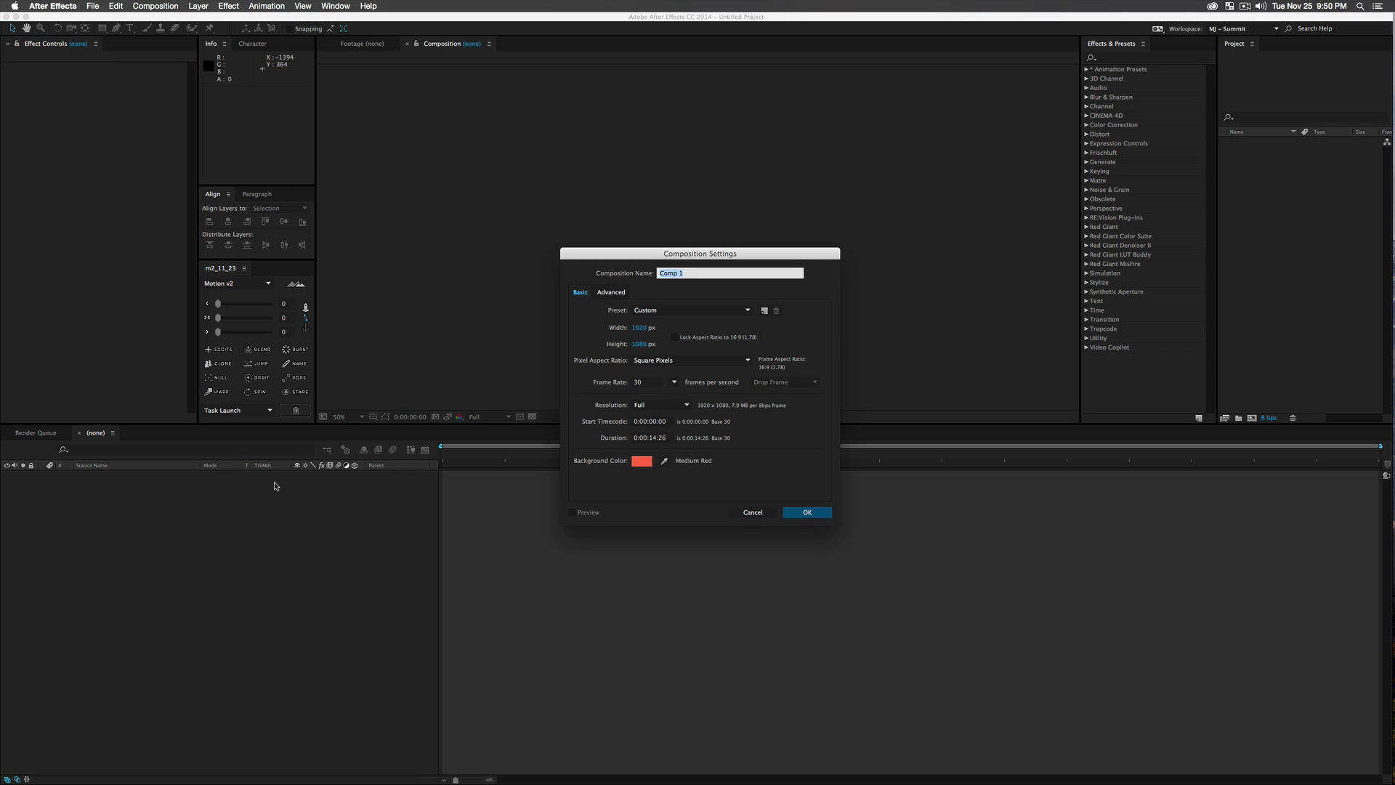
key("Return")
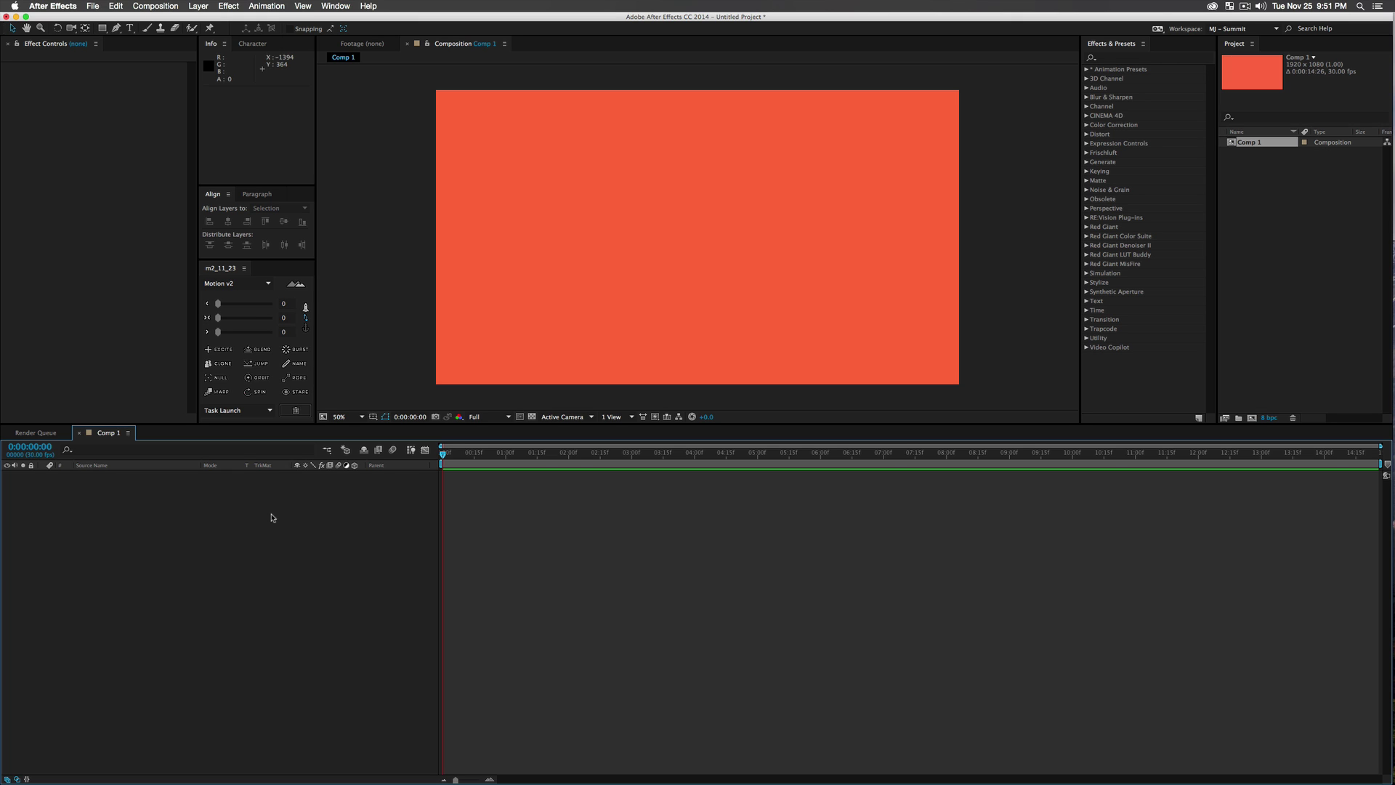
Draw a white square, centre its anchor point, and move it to the comp centre.
key("q")
left_click(519, 176)
left_click_drag(519, 177, 581, 243)
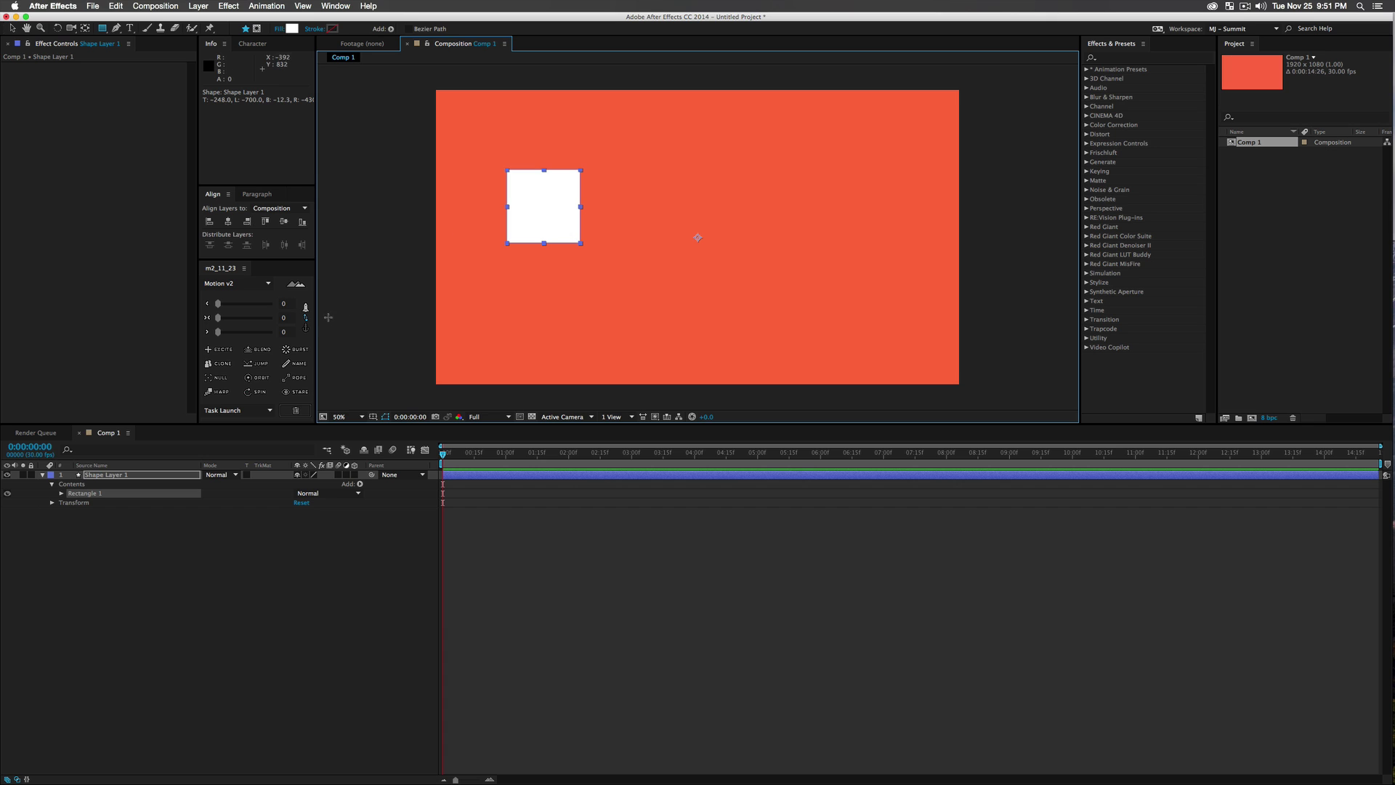
left_click(305, 318)
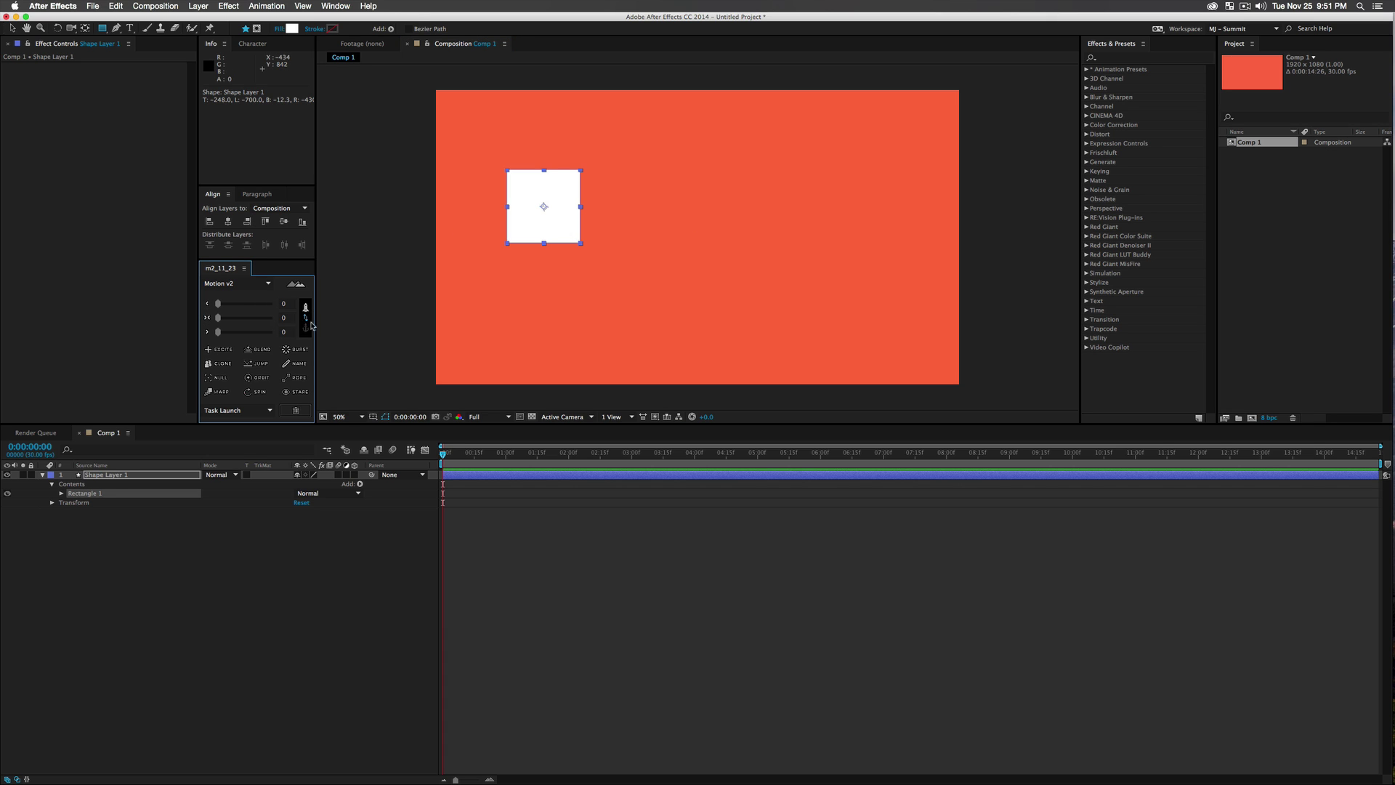
key("v")
left_click_drag(567, 228, 701, 262)
Reselect Shape Layer 1 and re-centre its anchor point on the square.
left_click(281, 530)
left_click(182, 475)
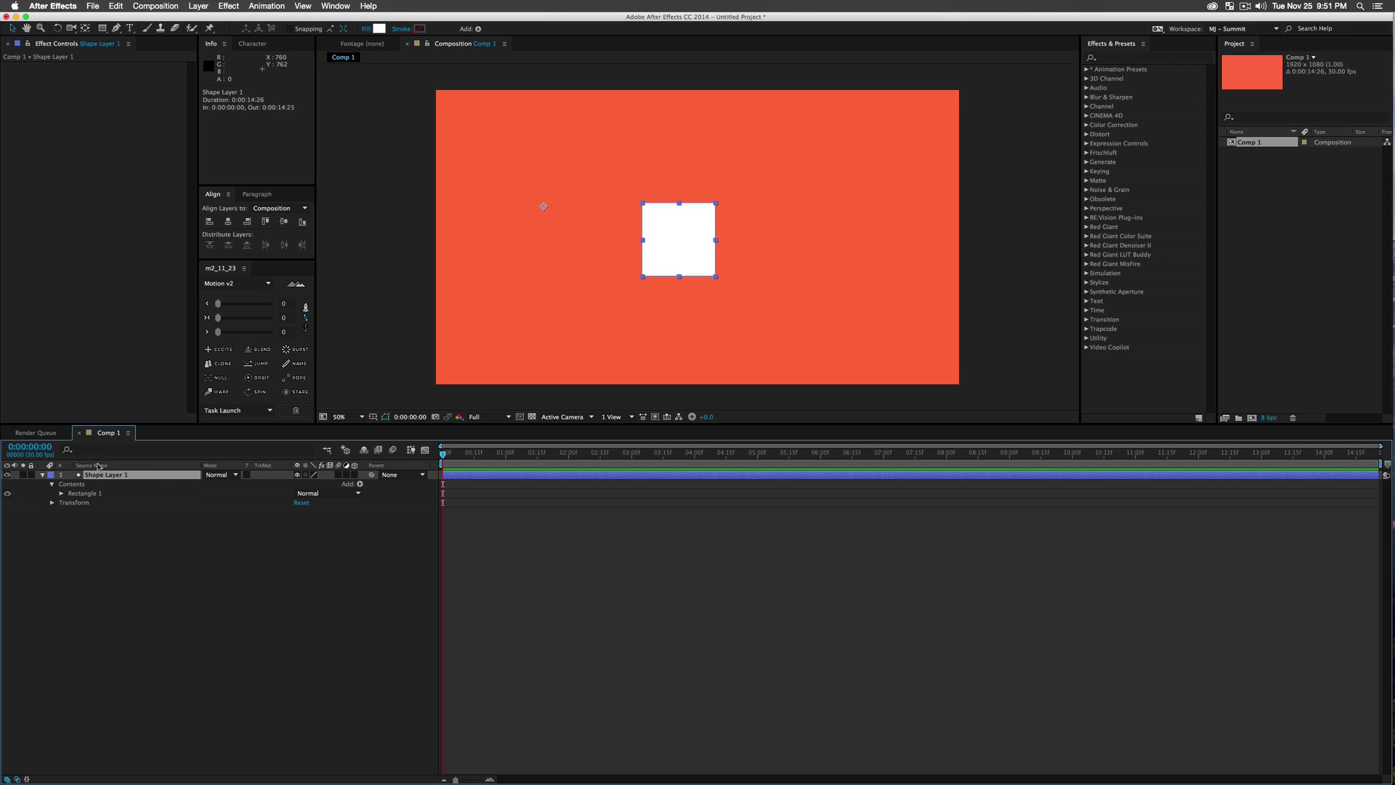
left_click(31, 61)
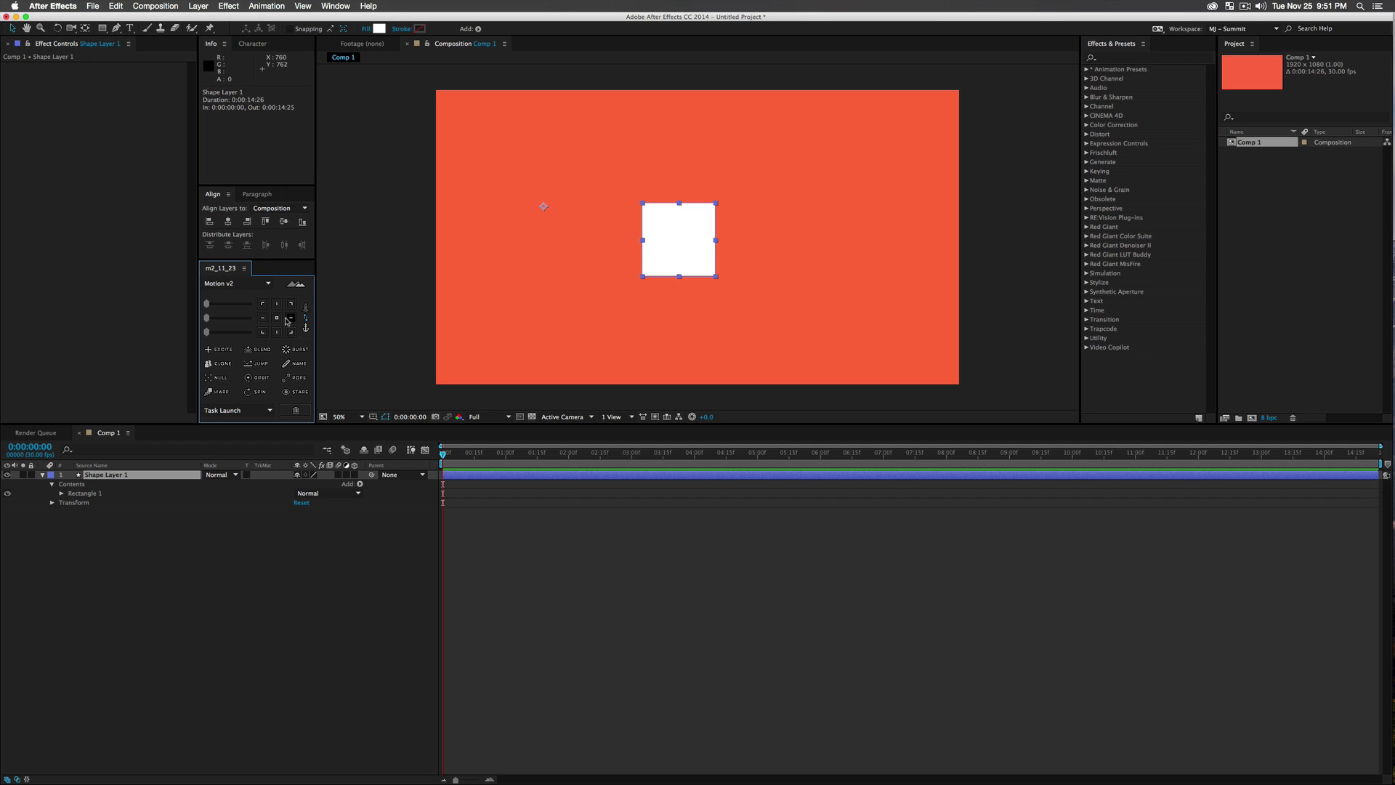
left_click(277, 317)
left_click(249, 545)
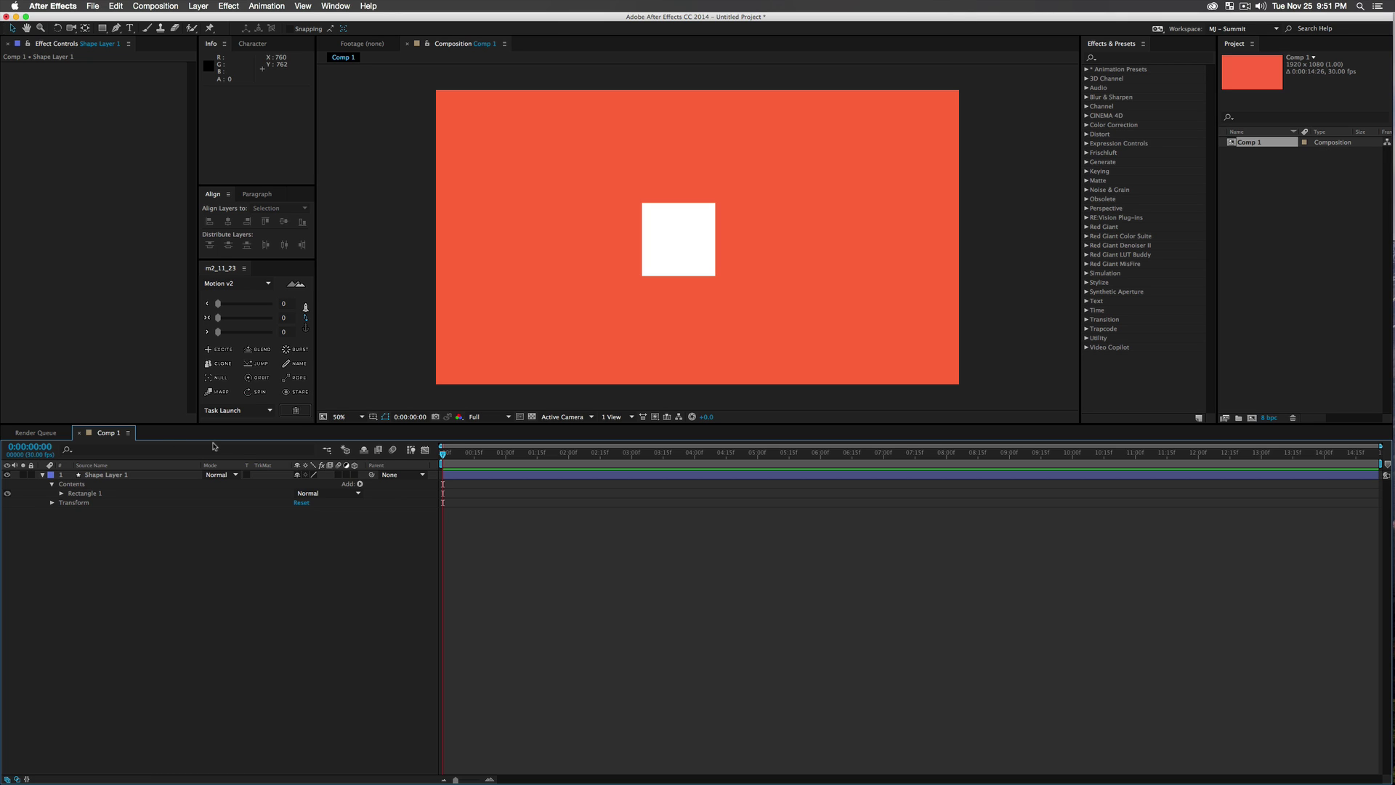
left_click(128, 476)
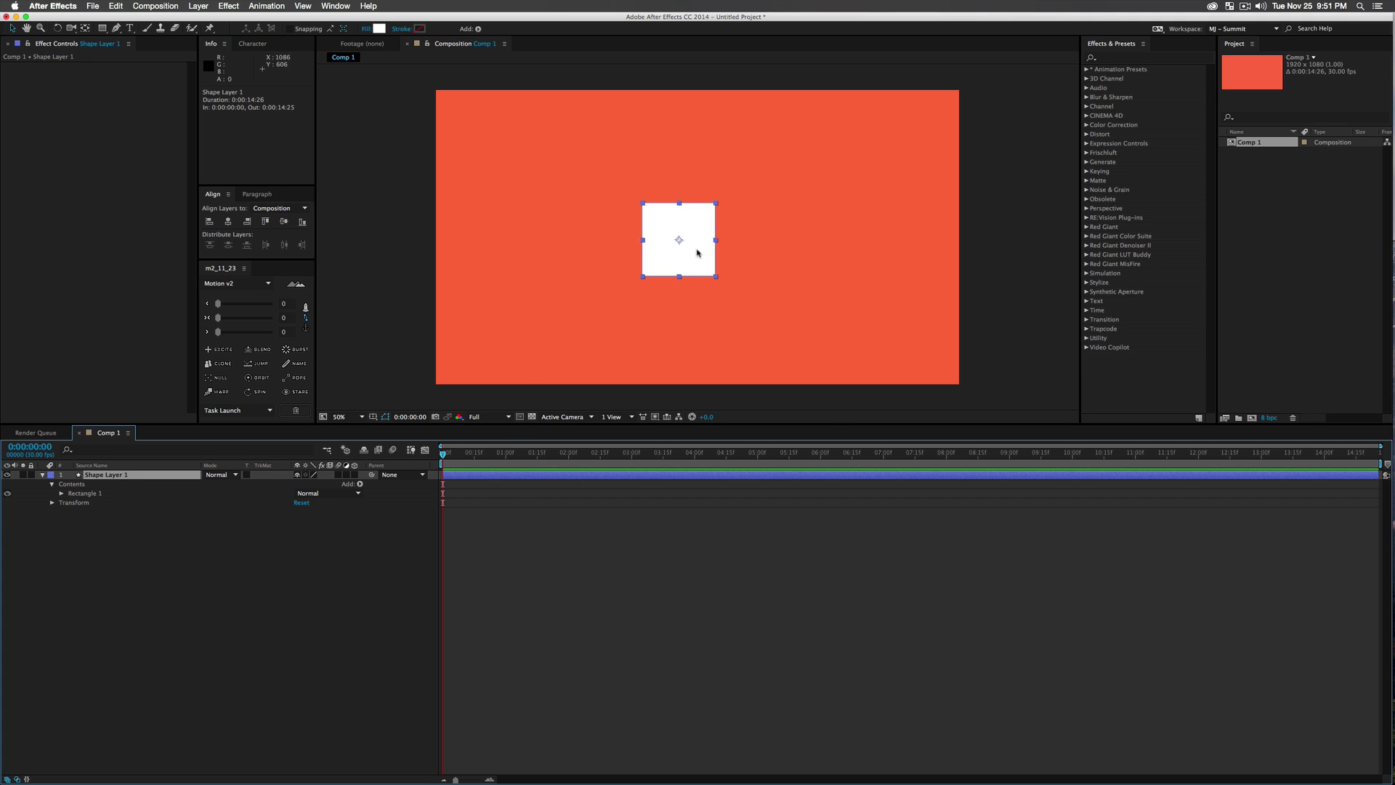
Nudge the square, keyframe its Rotation, and rotate it about 72° at 0:00:01:13.
left_click_drag(698, 251, 611, 262)
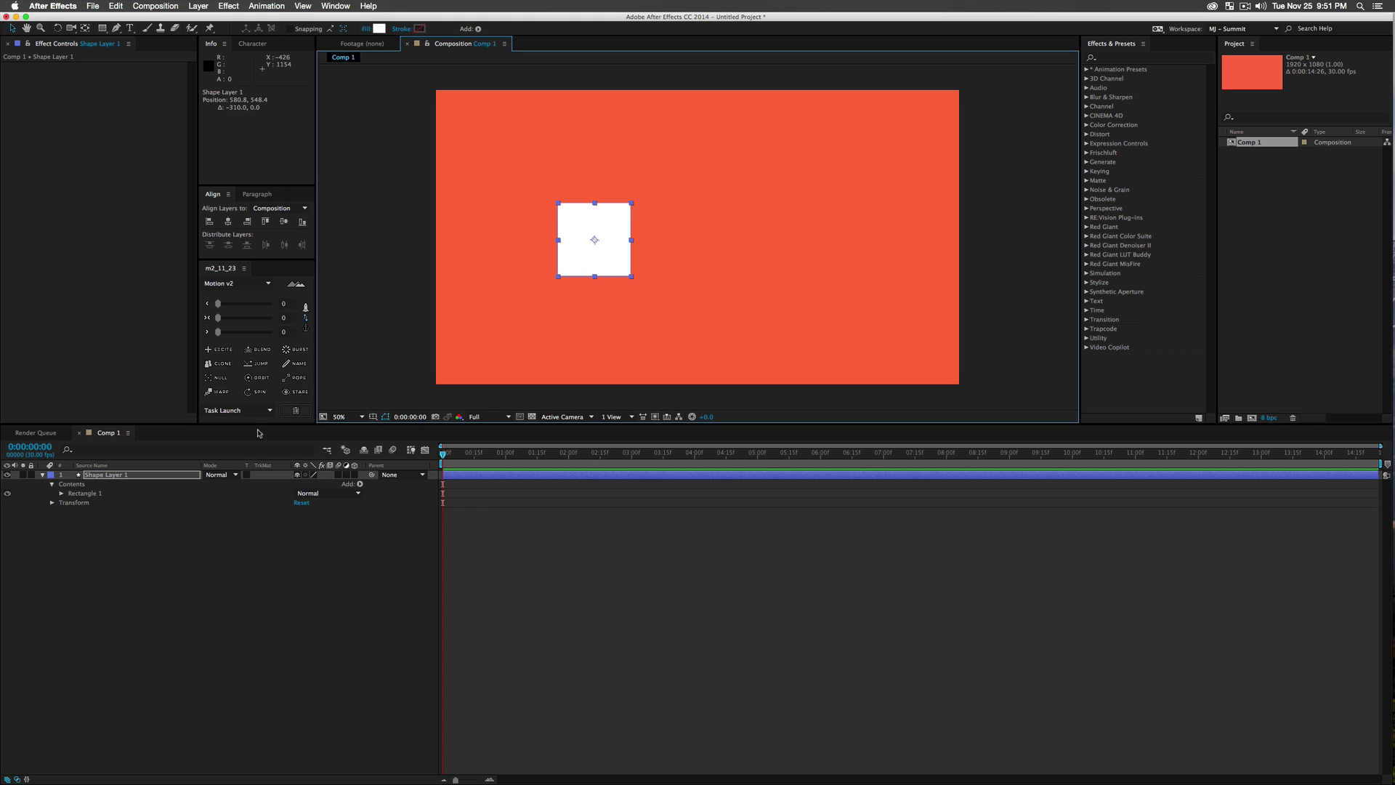
key("r")
left_click(70, 484)
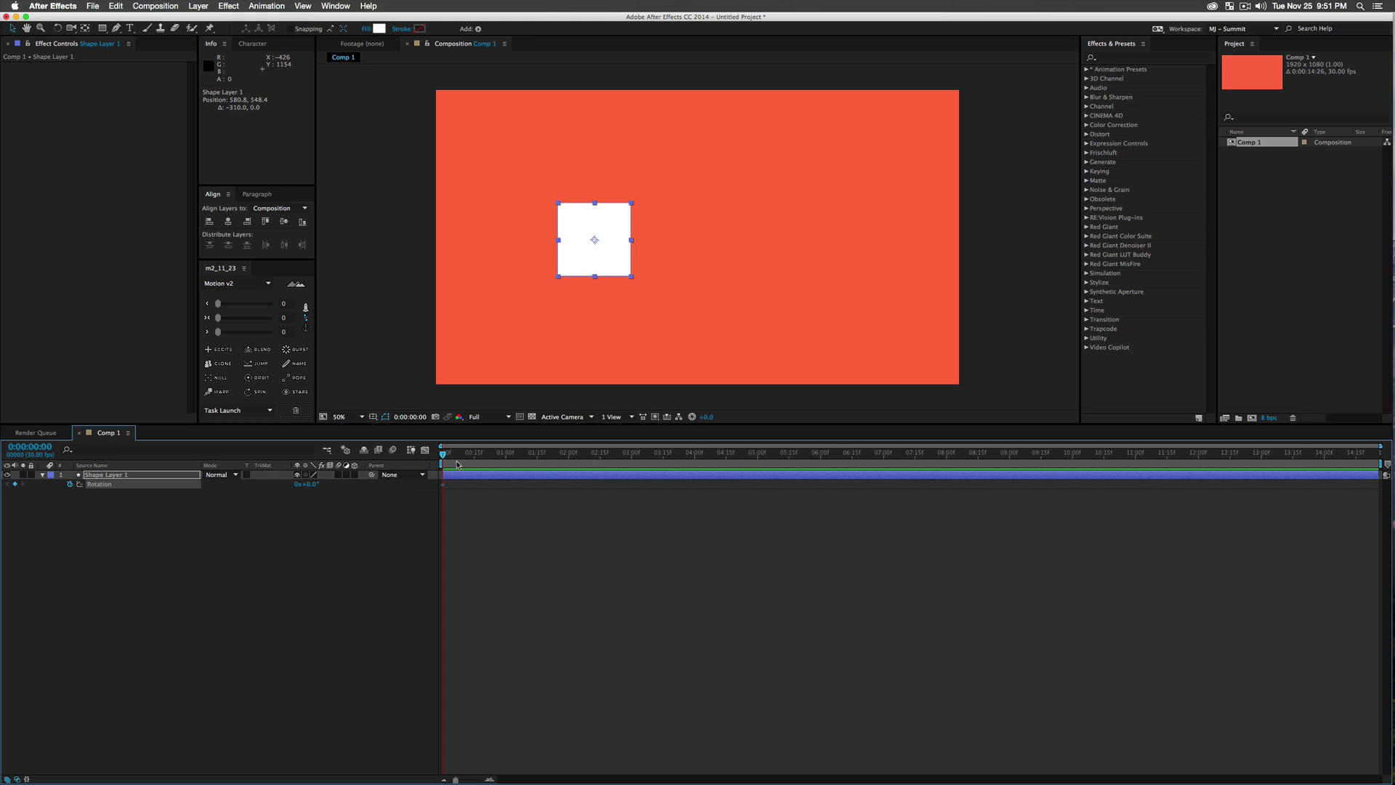
left_click(532, 452)
key("w")
left_click_drag(614, 278, 596, 289)
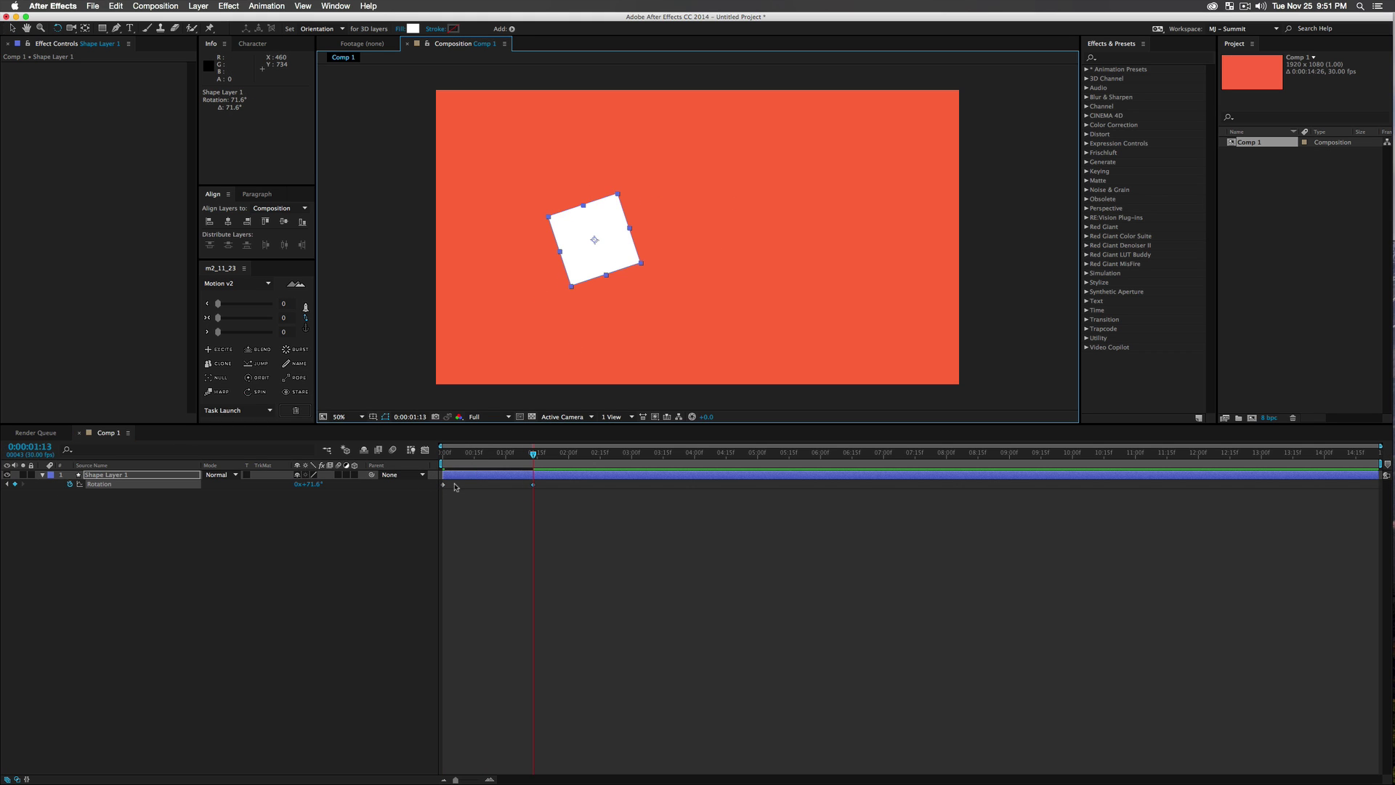
Undo the rotation, its keyframe and the nudge, then reselect Shape Layer 1.
key("super+z")
key("super+z")
key("super+z")
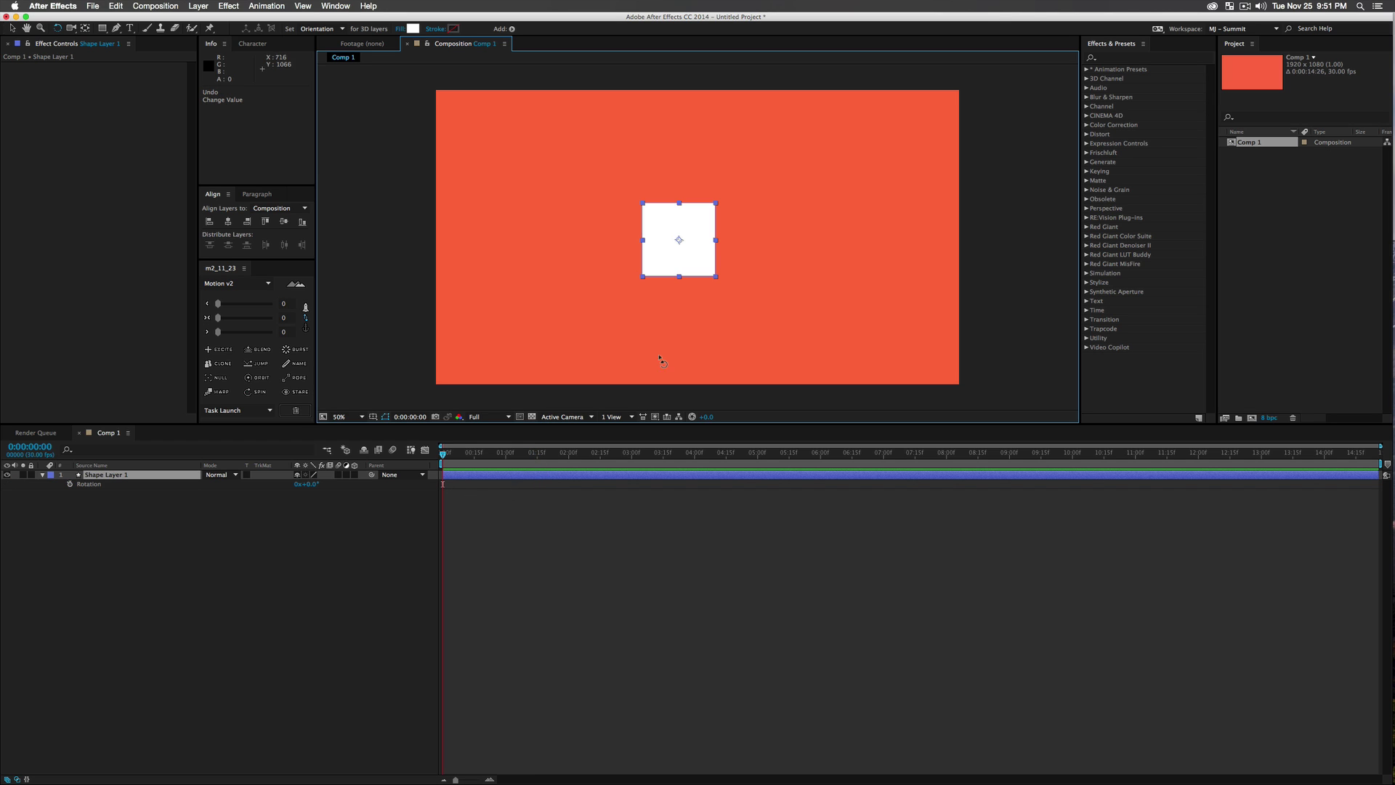
key("v")
left_click(194, 539)
key("Home")
left_click(138, 477)
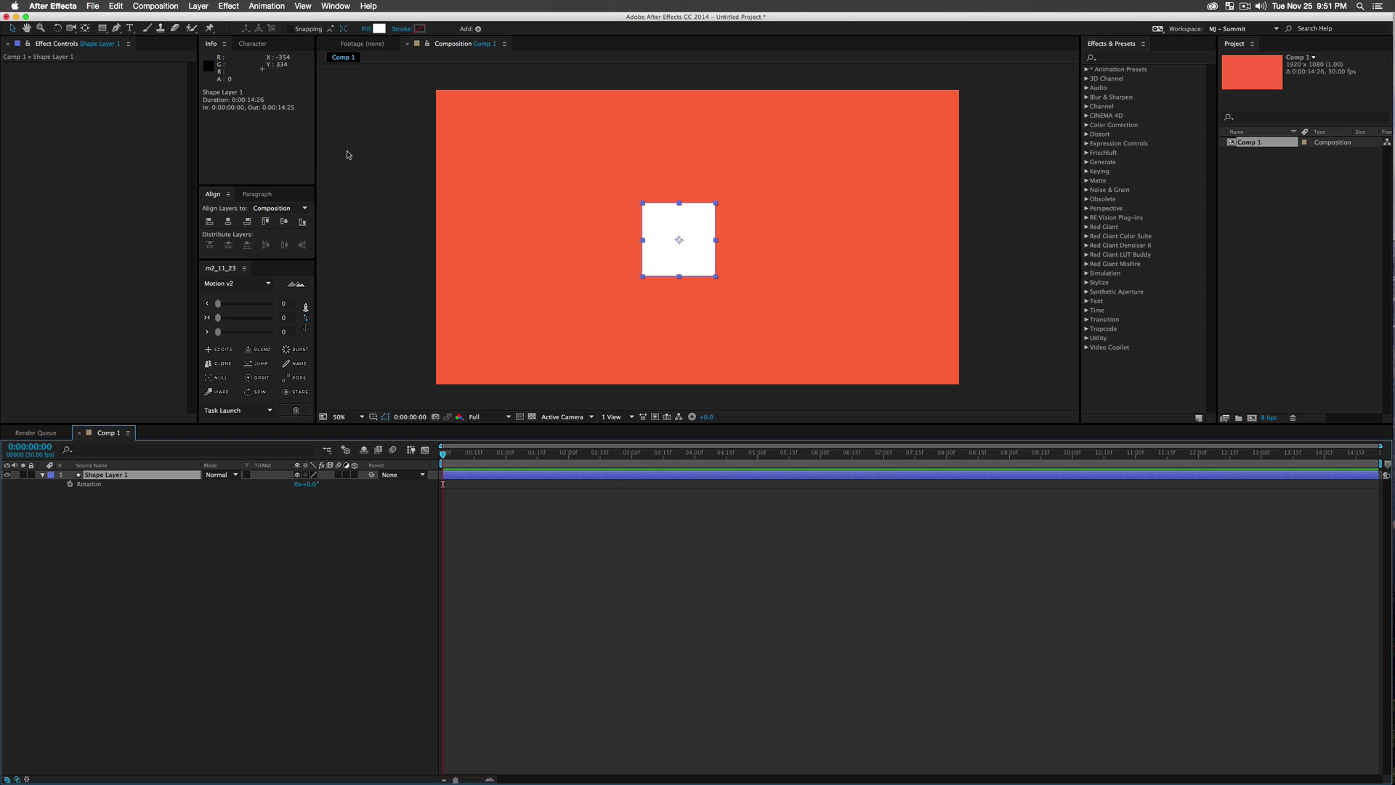
left_click(336, 7)
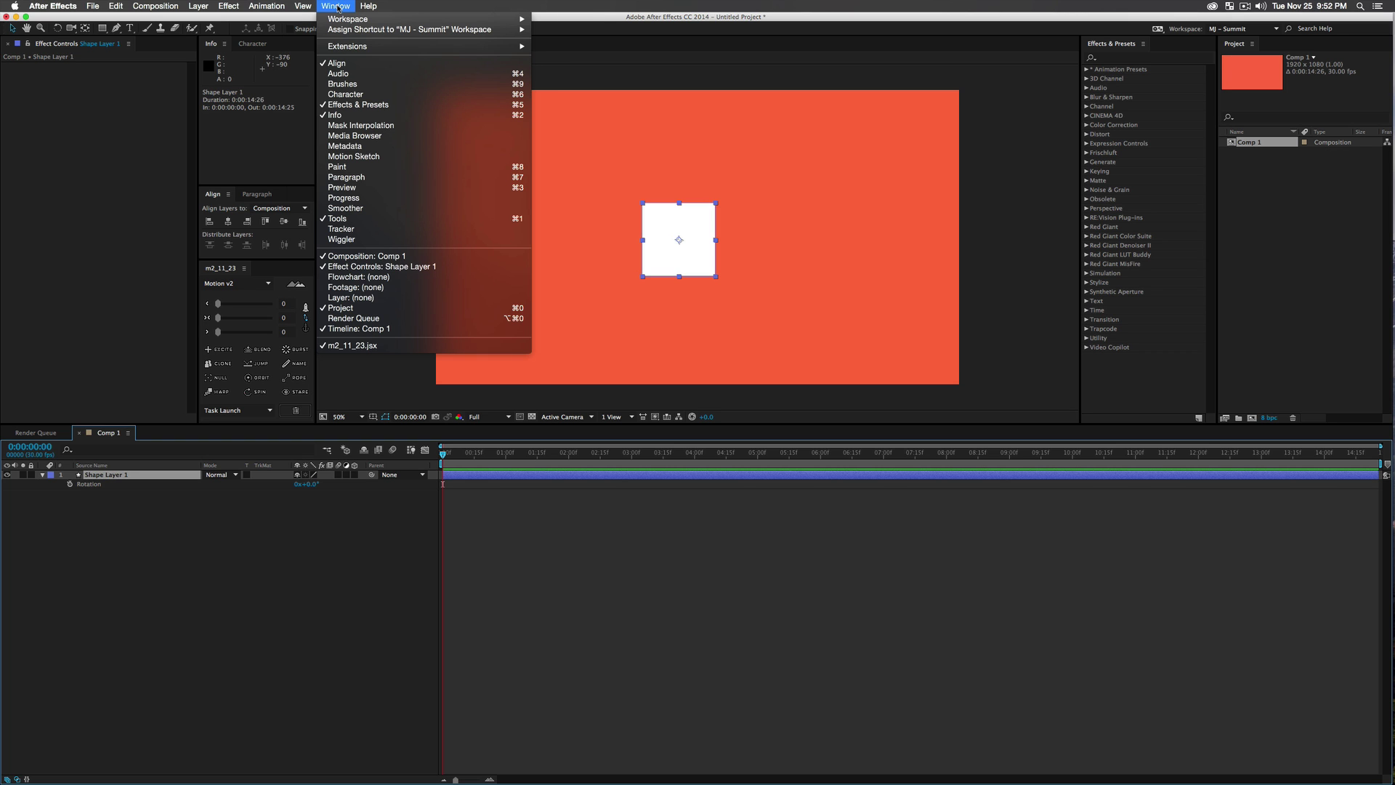
Open the Motion Sketch panel, enlarging it and moving it aside.
left_click(352, 159)
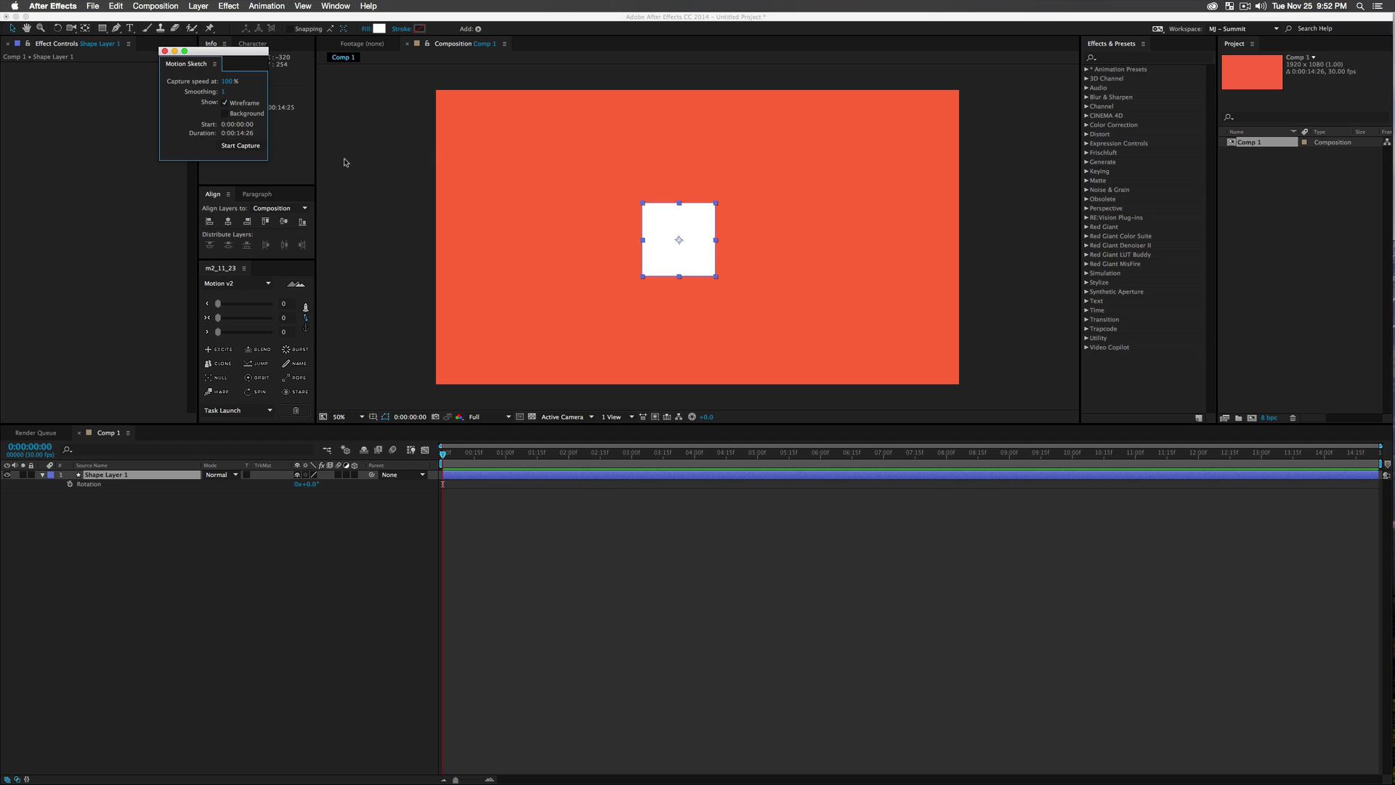
left_click_drag(195, 86, 220, 111)
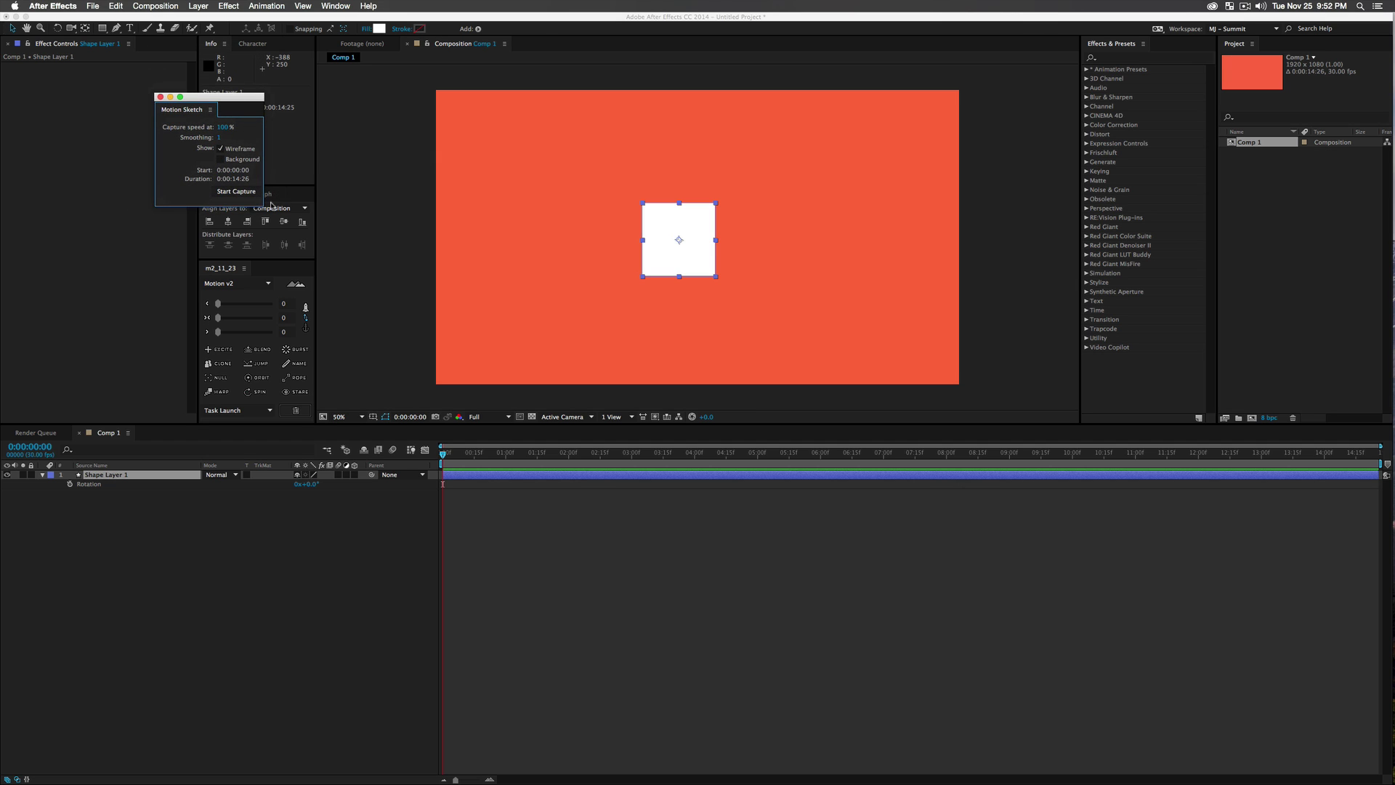
left_click_drag(264, 206, 279, 223)
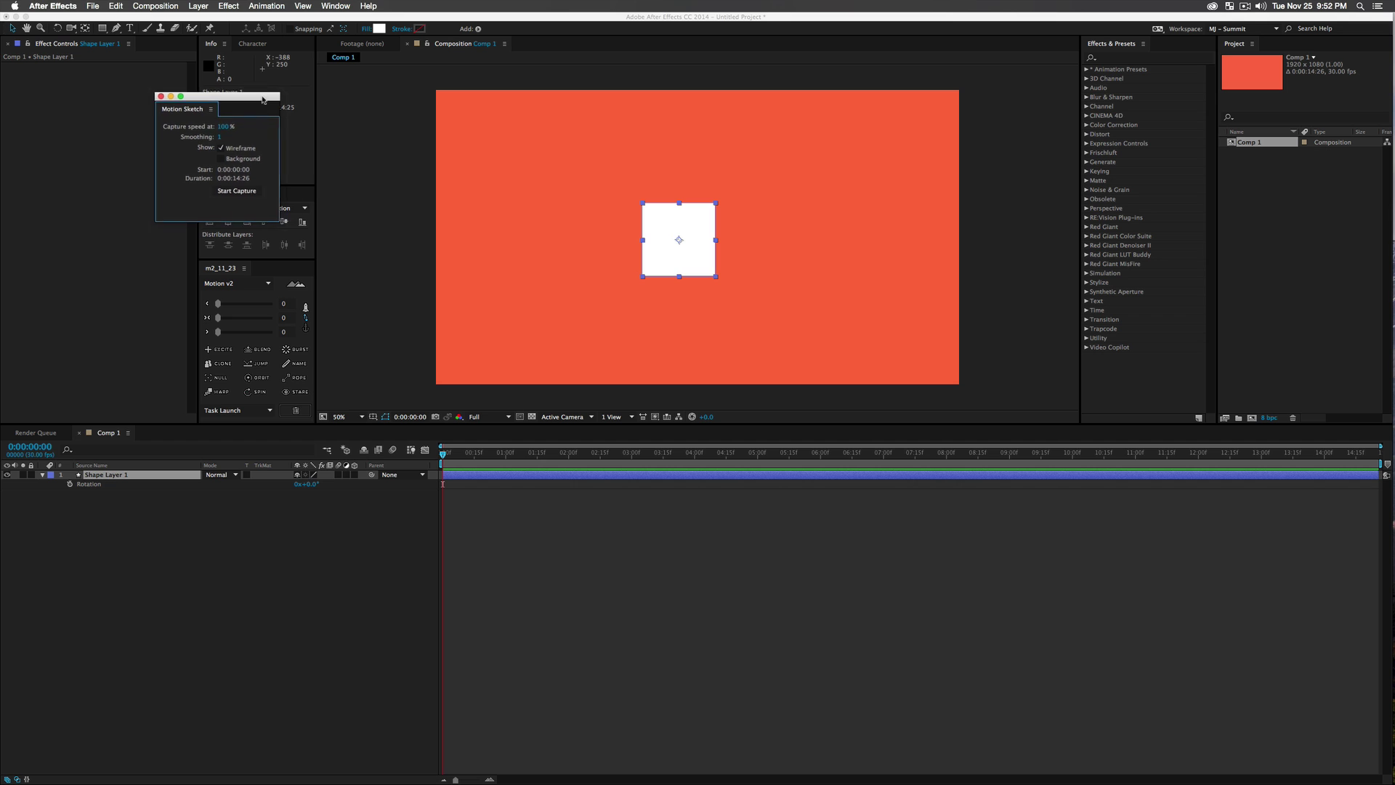
mouse_move(257, 100)
left_mouse_down()
mouse_move(351, 67)
mouse_move(208, 61)
left_mouse_up()
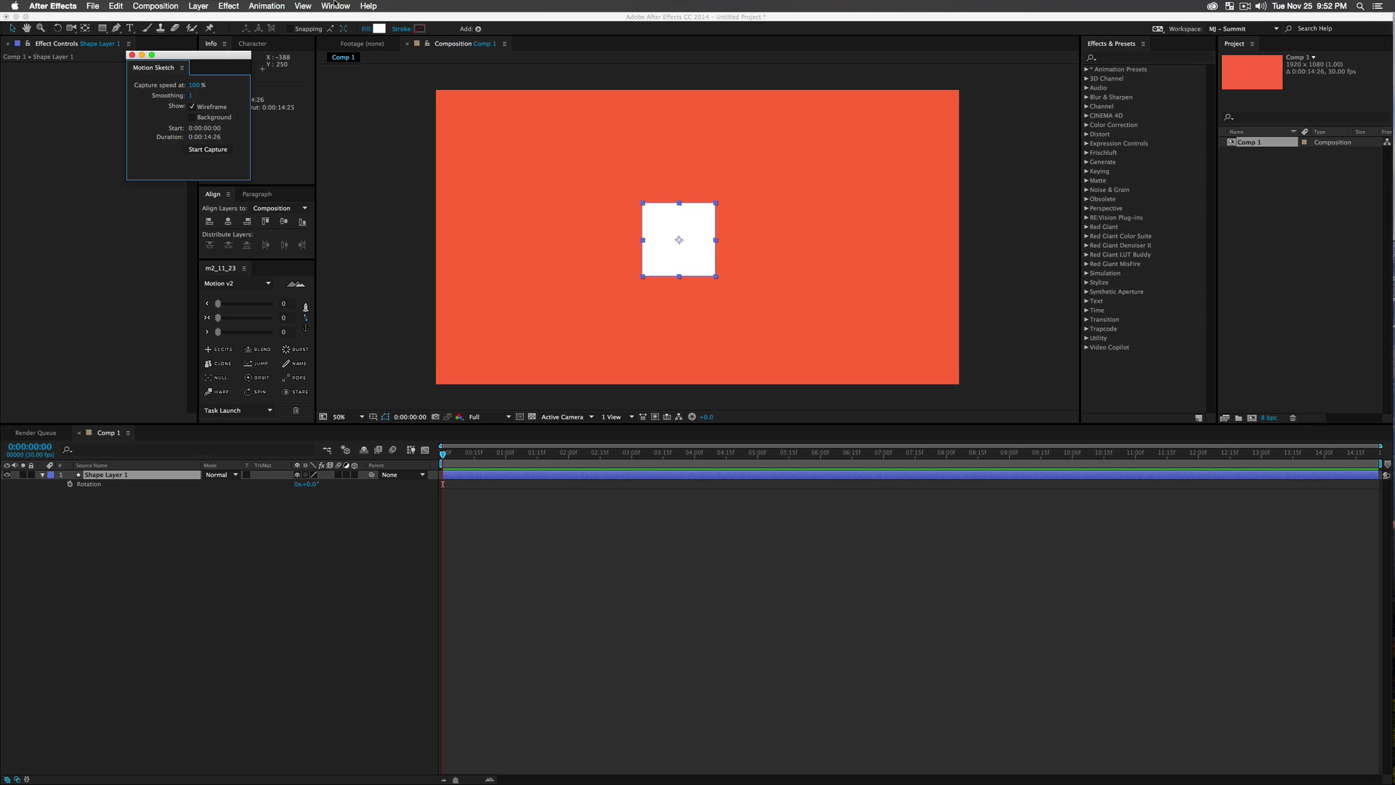
Open the Smoother panel and dock it and Motion Sketch into the left column.
left_click(335, 5)
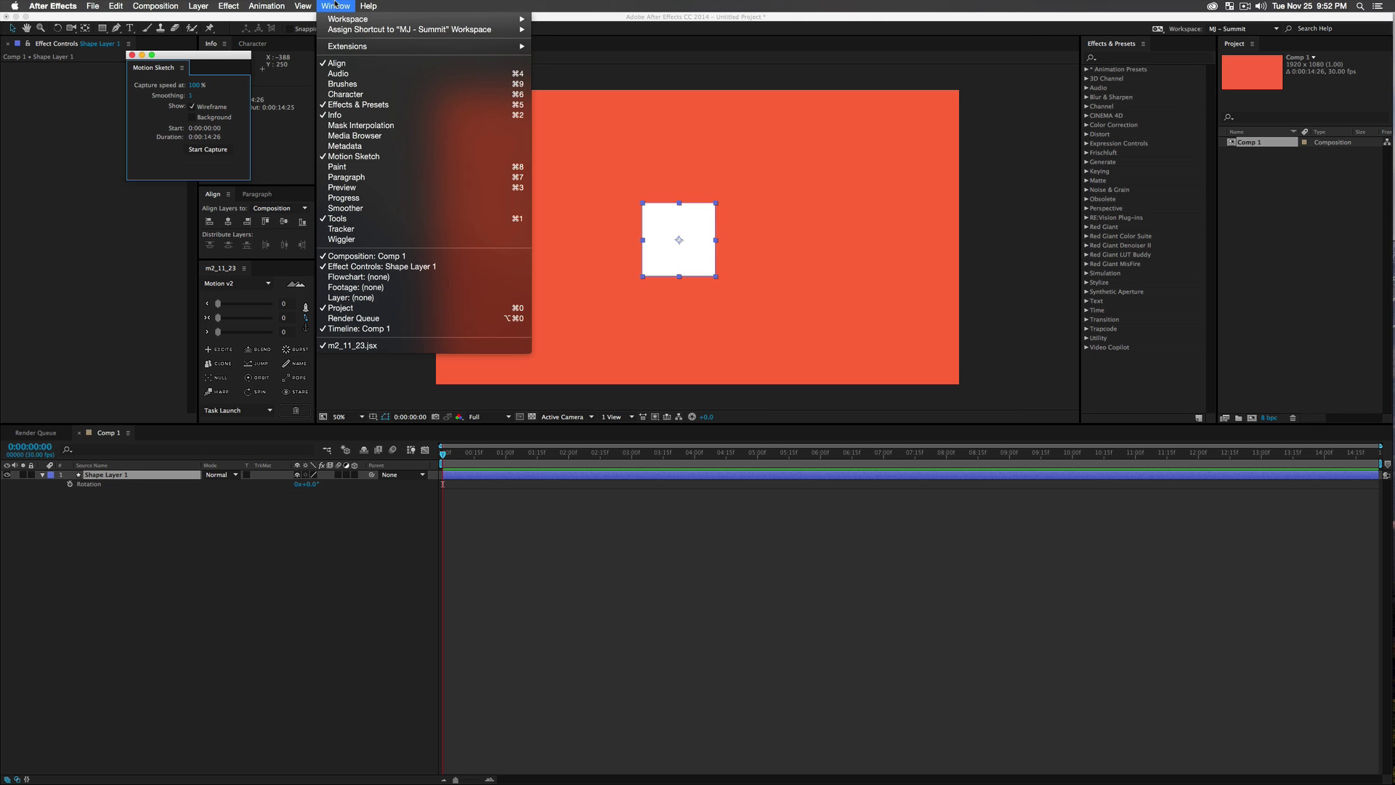
left_click(345, 208)
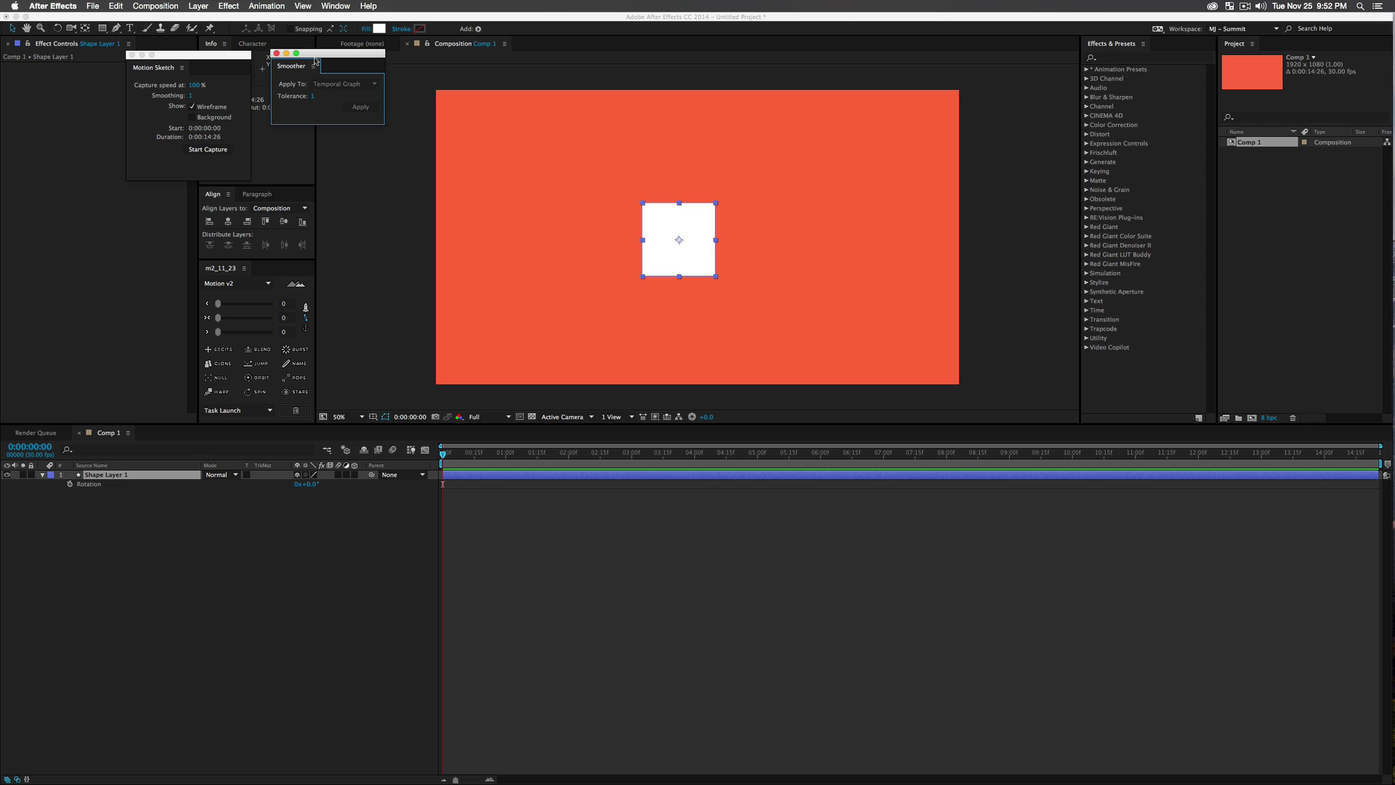
left_click_drag(317, 61, 299, 61)
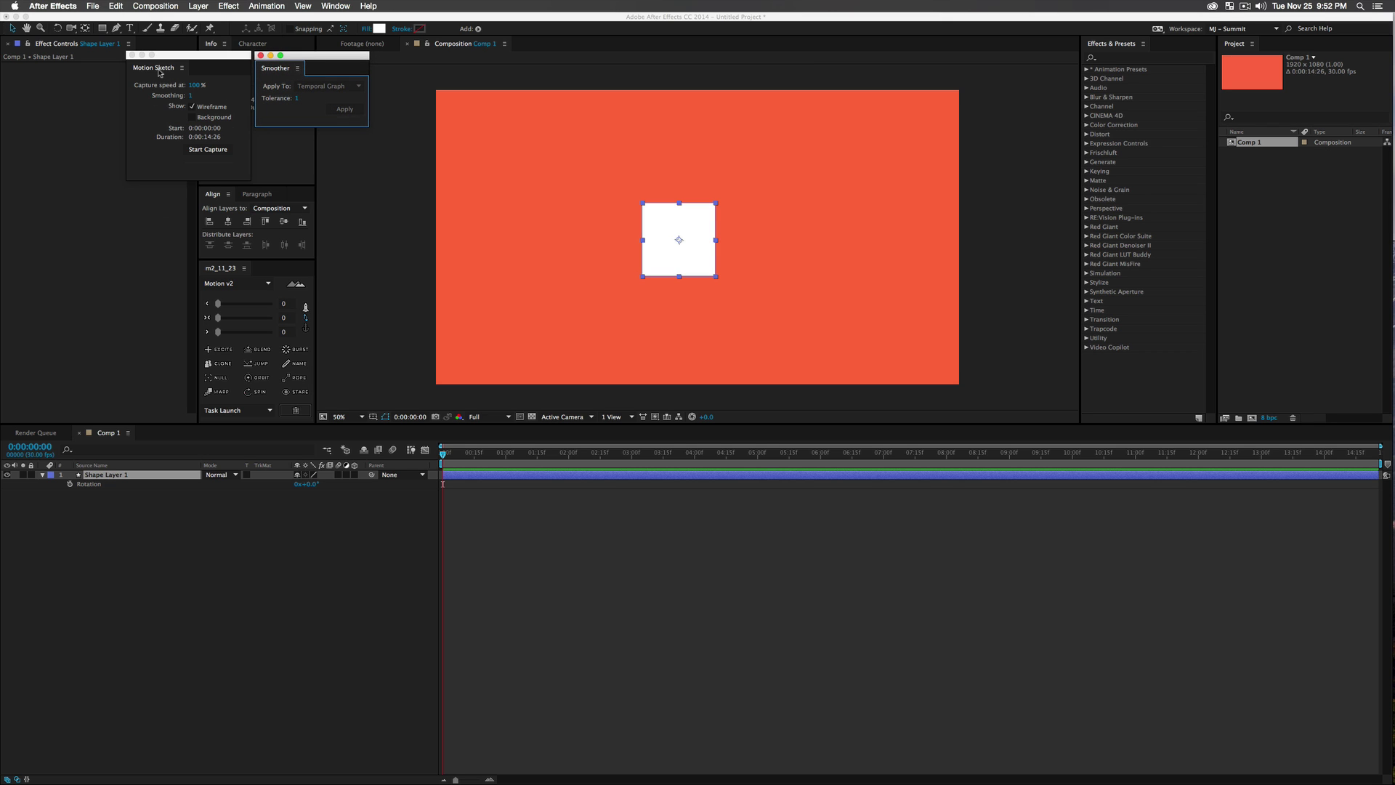
mouse_move(161, 68)
left_mouse_down()
mouse_move(145, 302)
mouse_move(109, 396)
mouse_move(134, 335)
left_mouse_up()
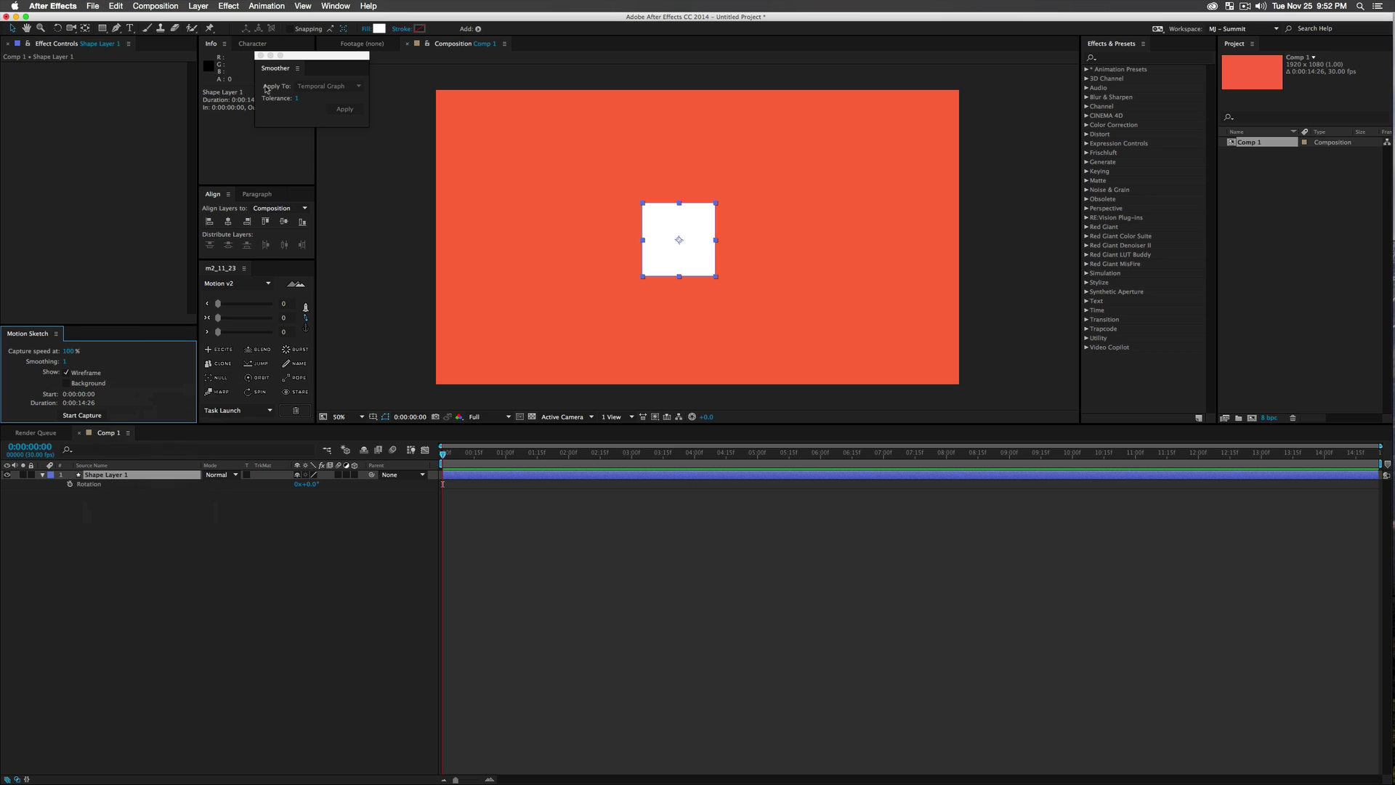
mouse_move(276, 69)
left_mouse_down()
mouse_move(131, 313)
mouse_move(137, 378)
left_mouse_up()
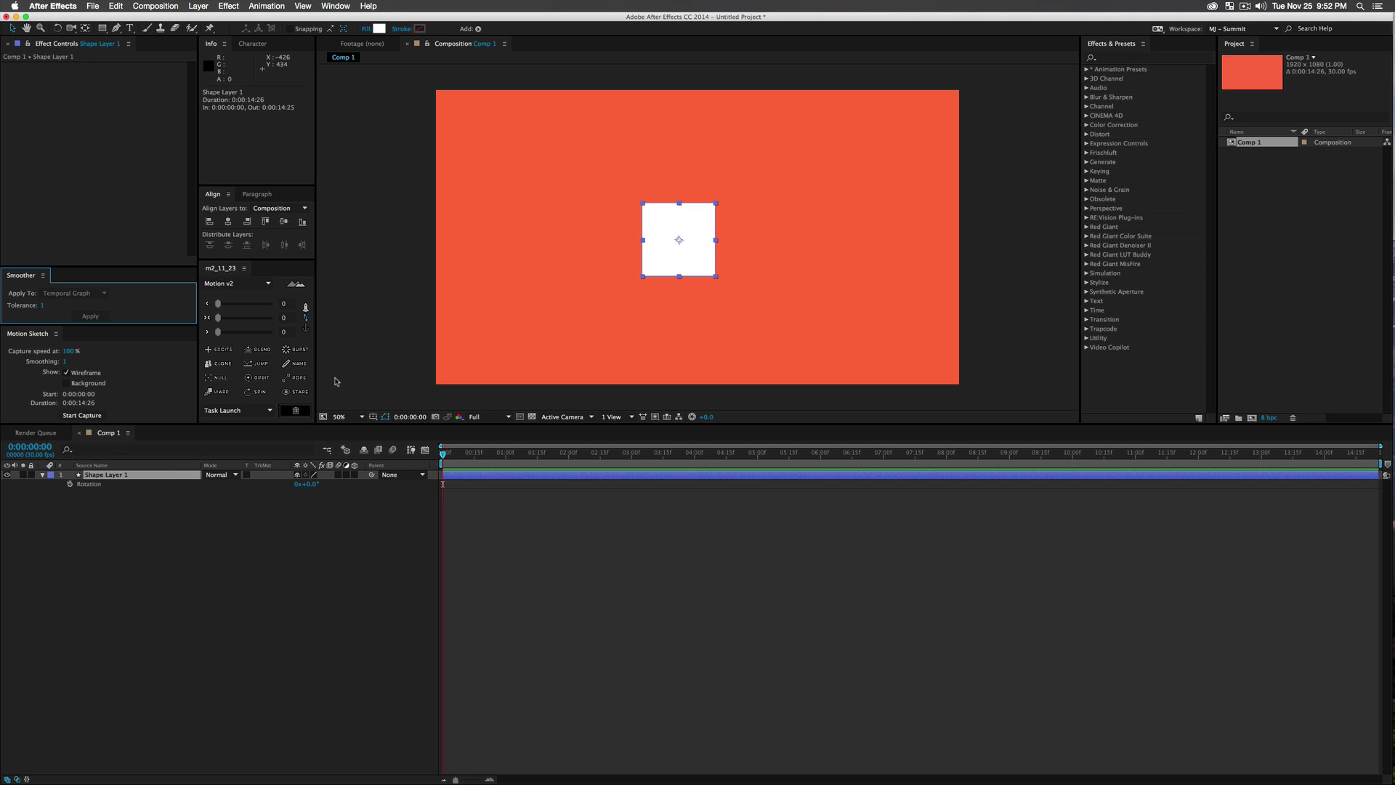
Reselect Shape Layer 1 and nudge the white square toward the comp centre.
left_click(204, 558)
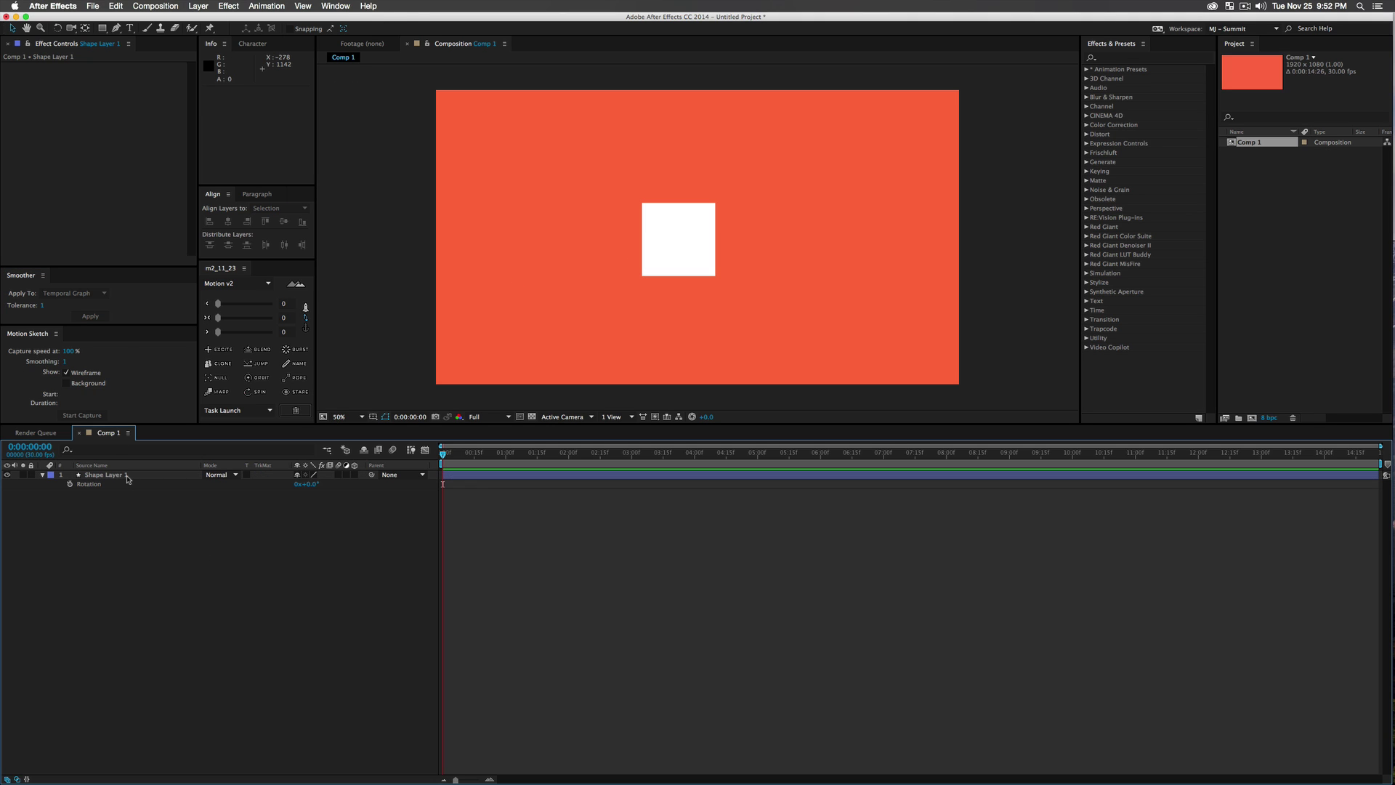
left_click(82, 475)
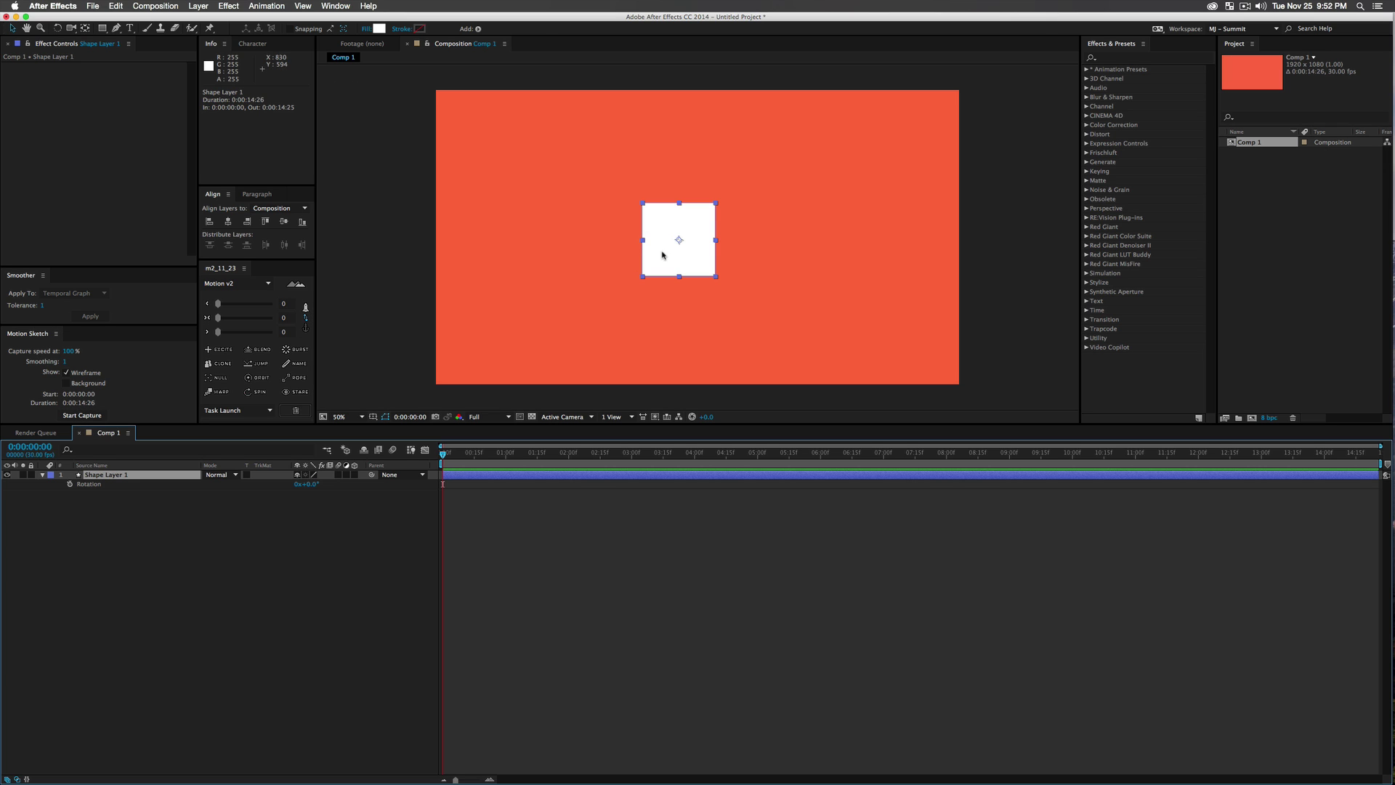
mouse_move(665, 257)
left_mouse_down()
mouse_move(538, 185)
mouse_move(603, 270)
mouse_move(719, 251)
mouse_move(785, 206)
mouse_move(563, 230)
mouse_move(685, 242)
mouse_move(642, 250)
left_mouse_up()
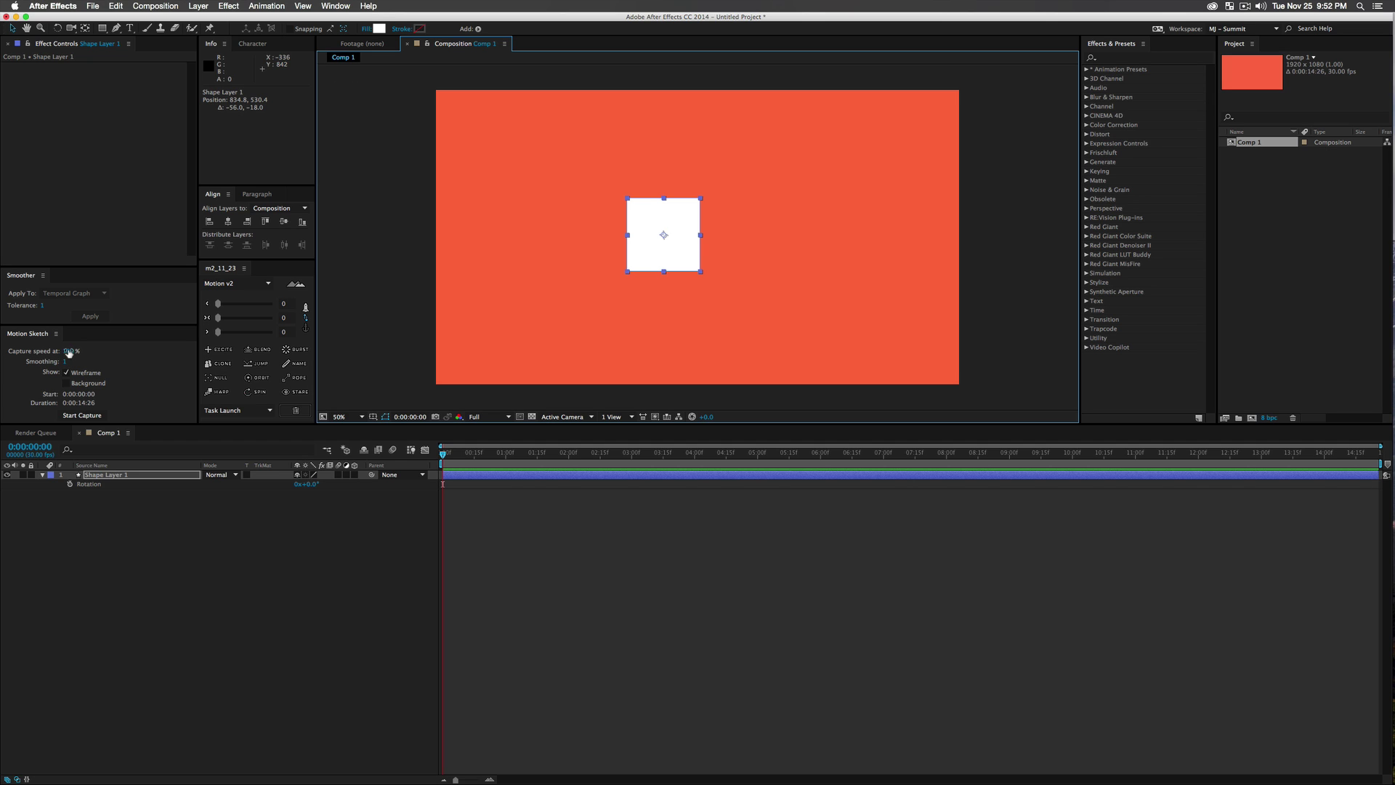
End the work area at 0:00:07:29 and trim the comp to 8 seconds.
left_click(82, 416)
left_click_drag(632, 457, 744, 460)
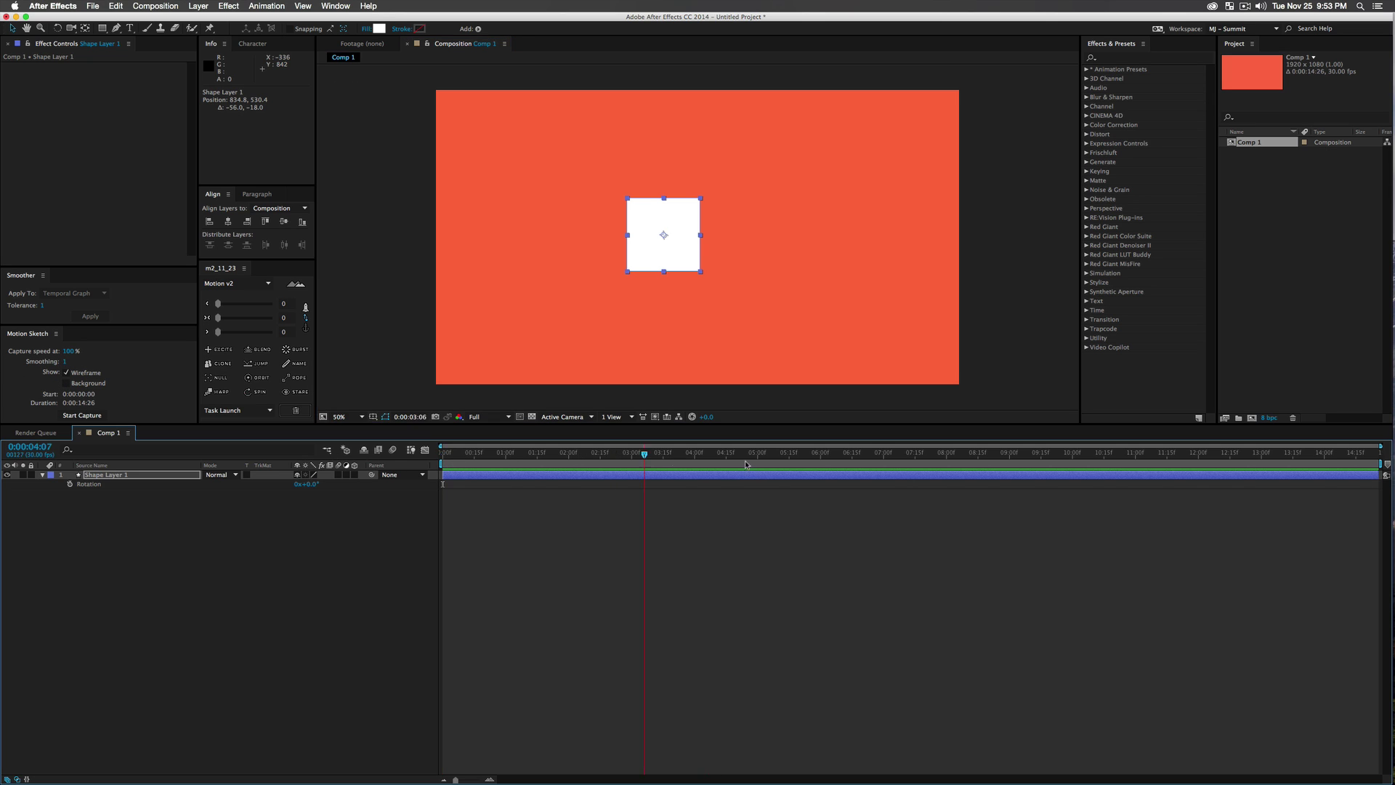
left_click_drag(872, 467, 946, 465)
key("n")
right_click(936, 462)
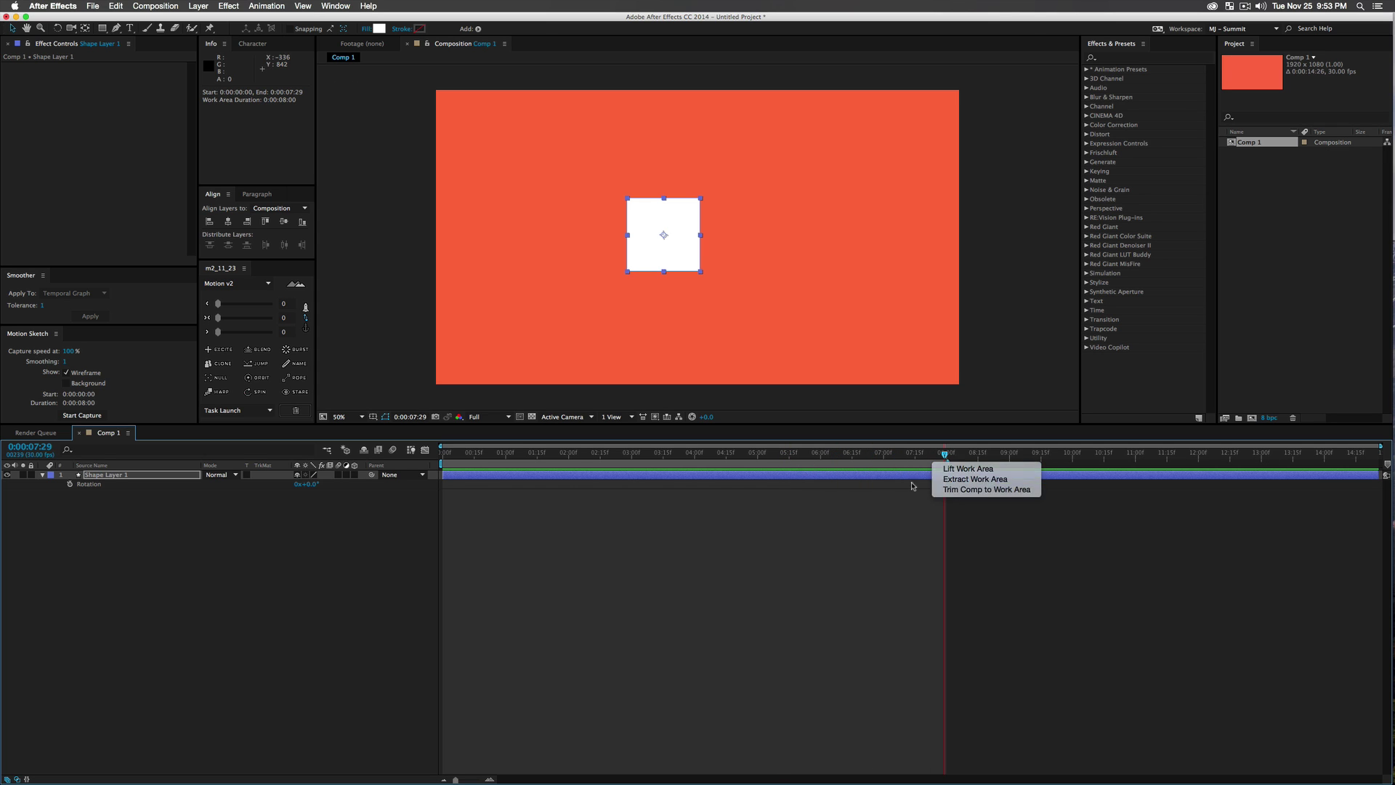
left_click(967, 492)
Return to the start with Shape Layer 1 selected and begin the motion sketch capture.
key("Home")
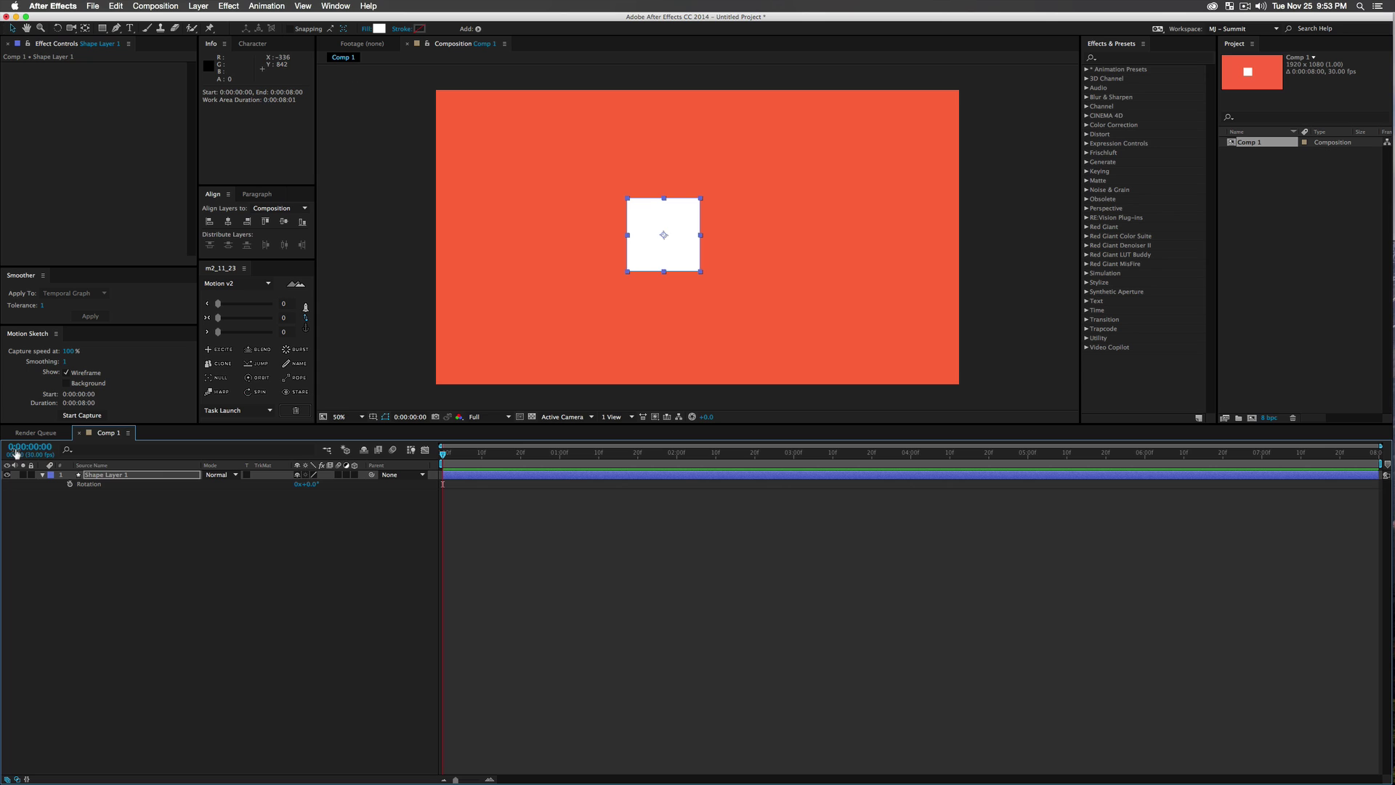
left_click(147, 472)
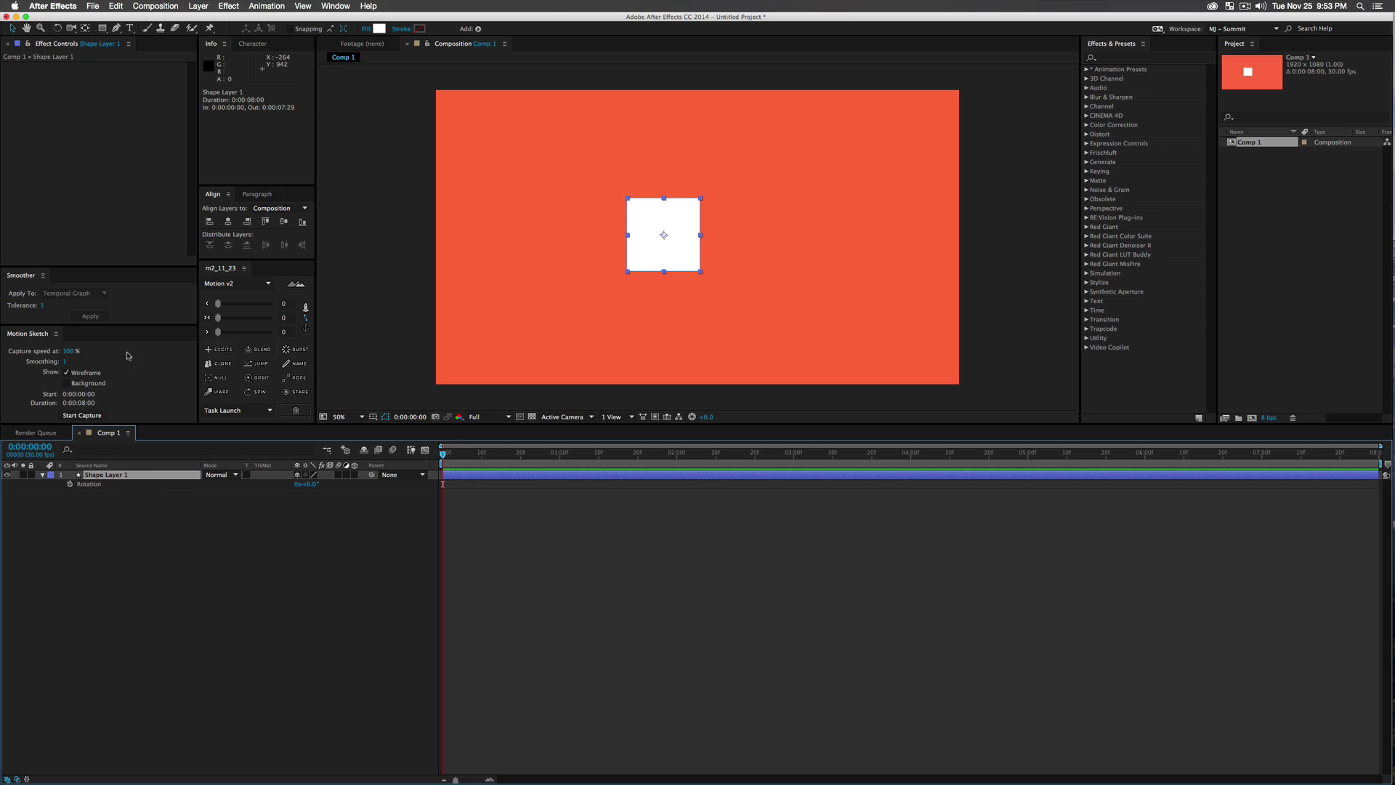
left_click(82, 418)
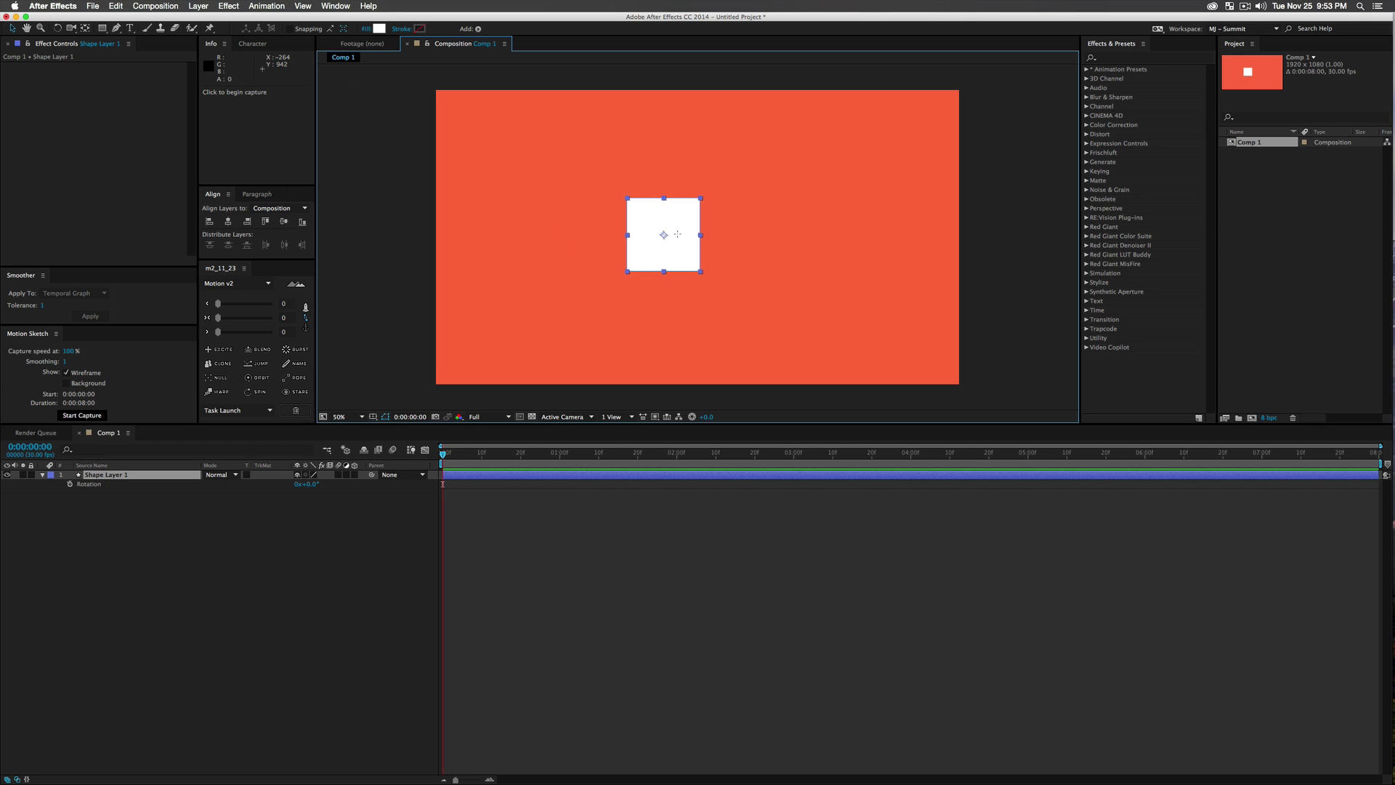
Sketch a looping figure-eight path with the square, then reveal its Position keyframes and preview.
mouse_move(675, 248)
left_mouse_down()
mouse_move(579, 277)
mouse_move(556, 260)
left_mouse_up()
mouse_move(548, 219)
left_mouse_down()
mouse_move(618, 193)
mouse_move(722, 271)
mouse_move(779, 275)
mouse_move(816, 249)
mouse_move(824, 201)
mouse_move(775, 177)
mouse_move(727, 196)
mouse_move(691, 230)
mouse_move(683, 274)
mouse_move(697, 300)
mouse_move(713, 297)
mouse_move(675, 230)
mouse_move(671, 186)
mouse_move(721, 190)
mouse_move(627, 286)
mouse_move(633, 306)
mouse_move(667, 283)
mouse_move(676, 251)
mouse_move(648, 174)
left_mouse_up()
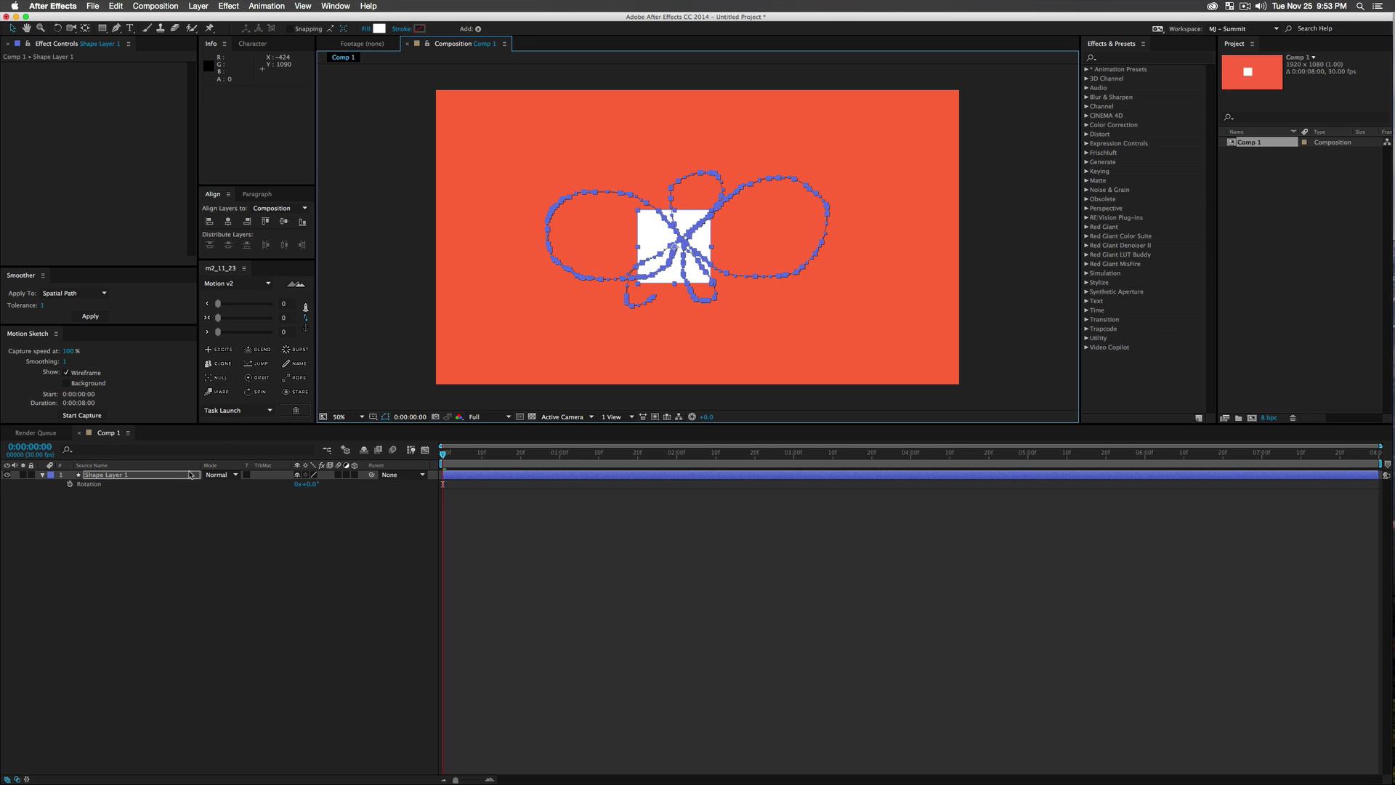
left_click(189, 475)
key("p")
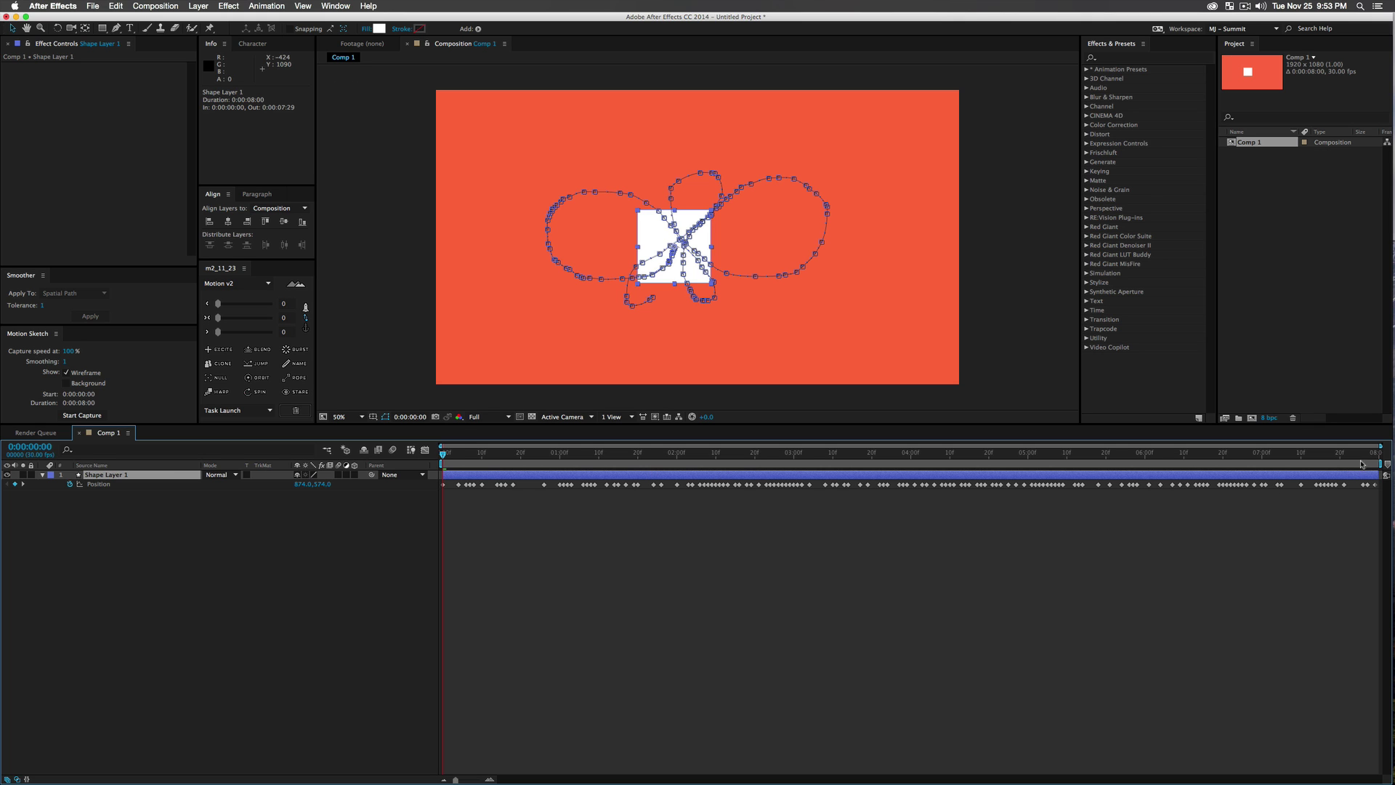
key("space")
key("space")
key("space")
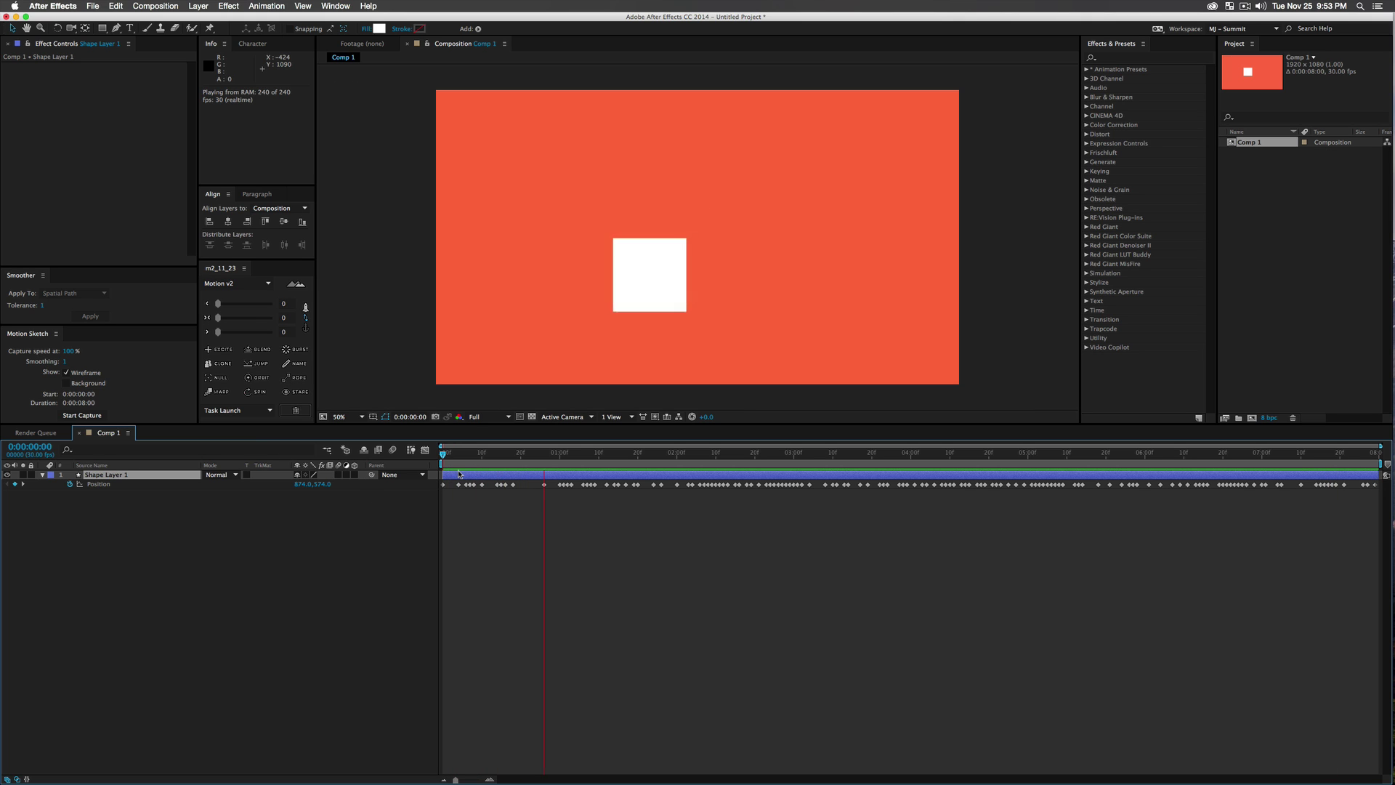
Stop playback and show the Position X and Y curves in the Graph Editor, all keyframes selected.
key("space")
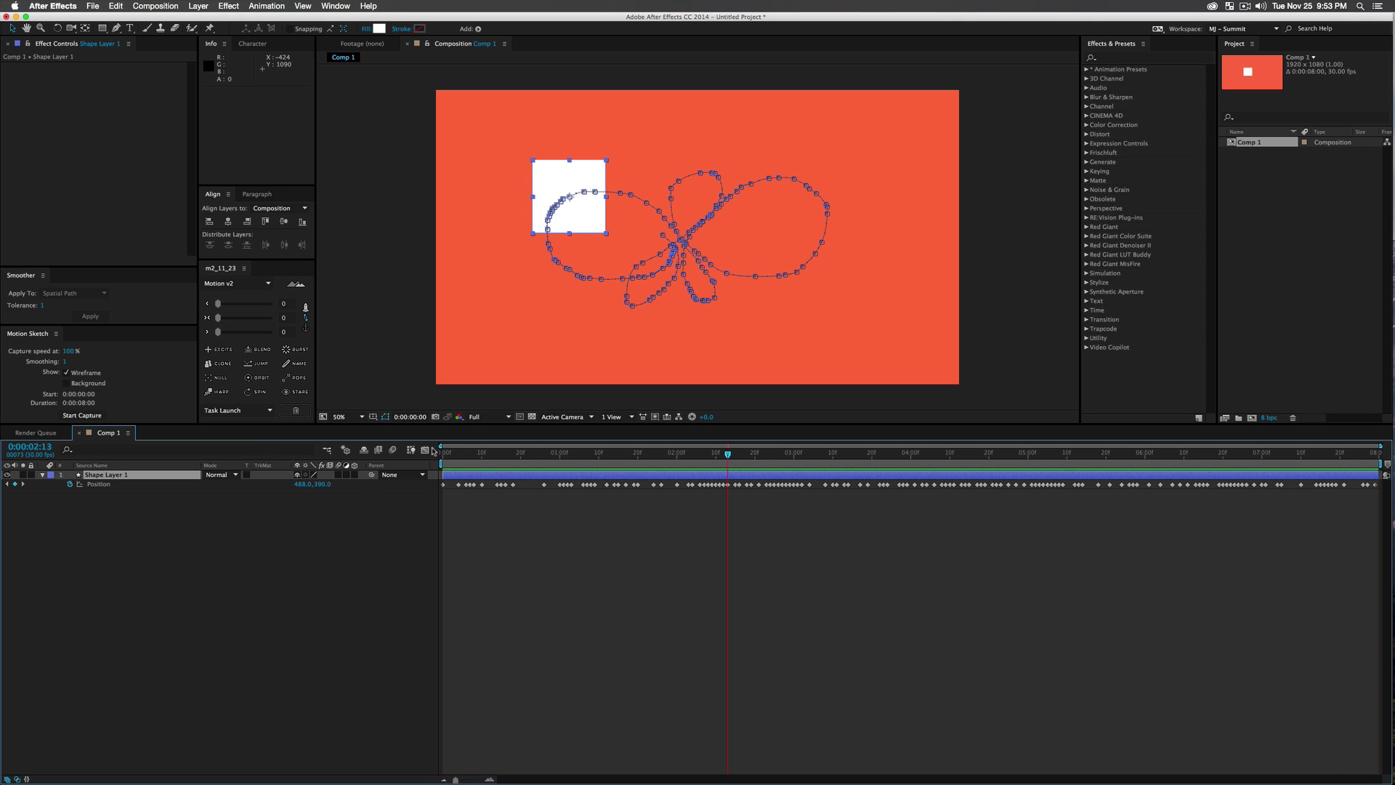
left_click(145, 483)
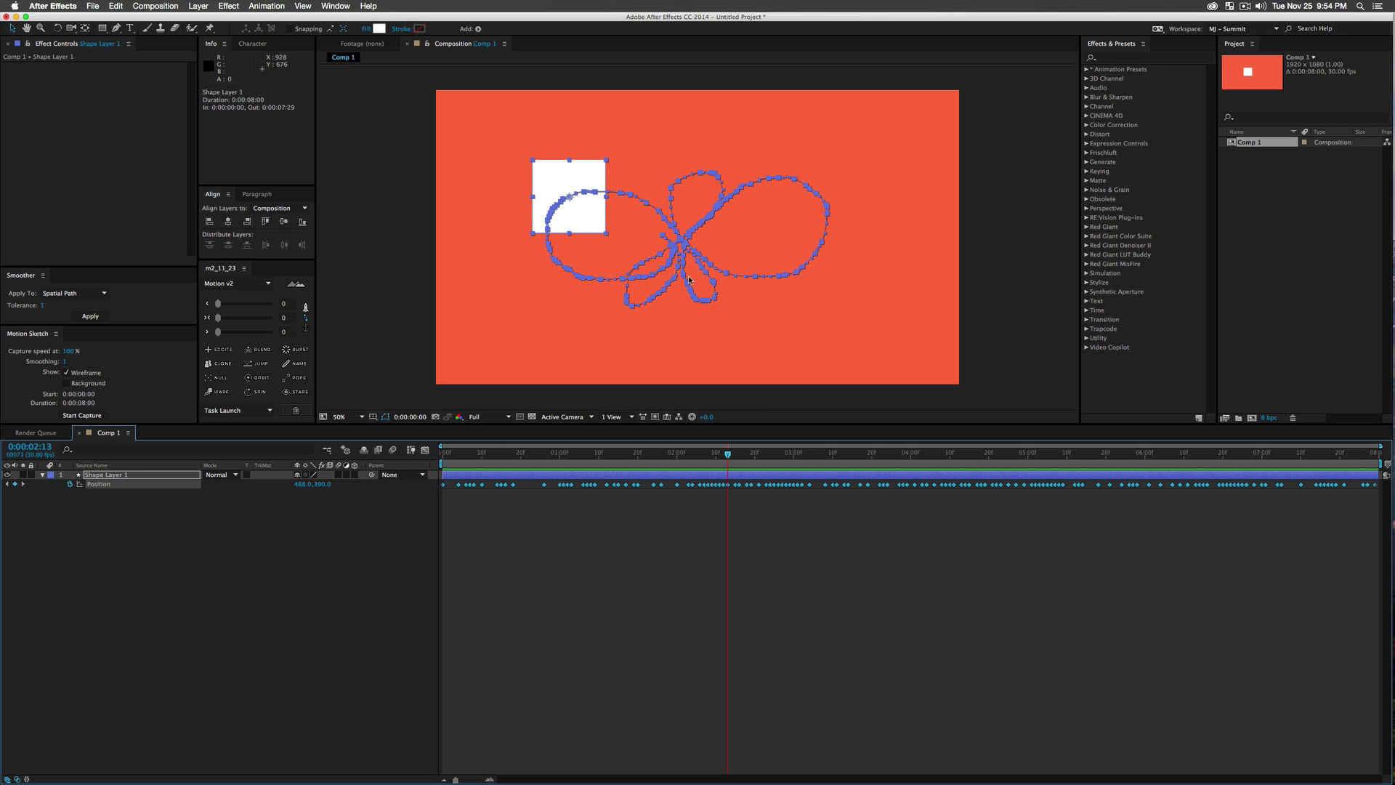
left_click(425, 449)
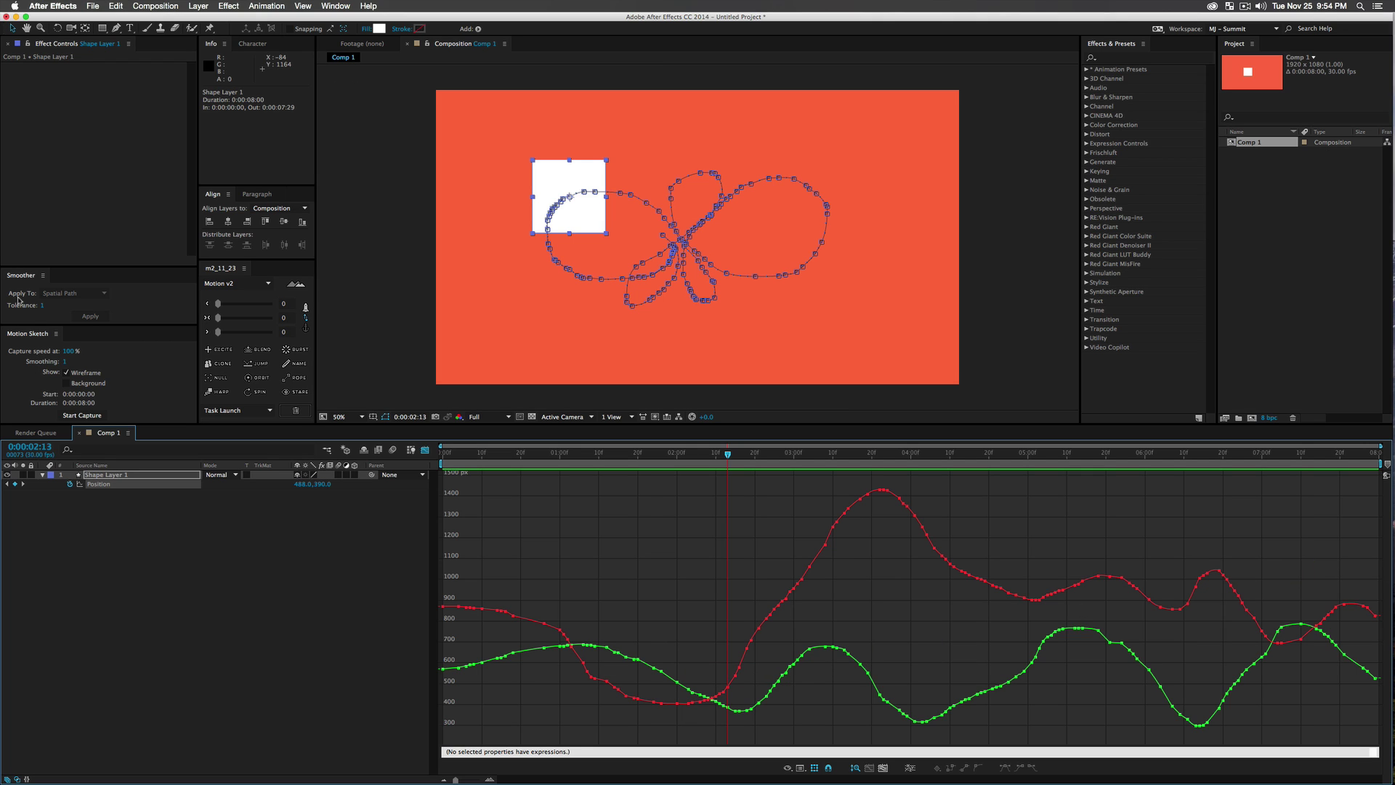
left_click(425, 451)
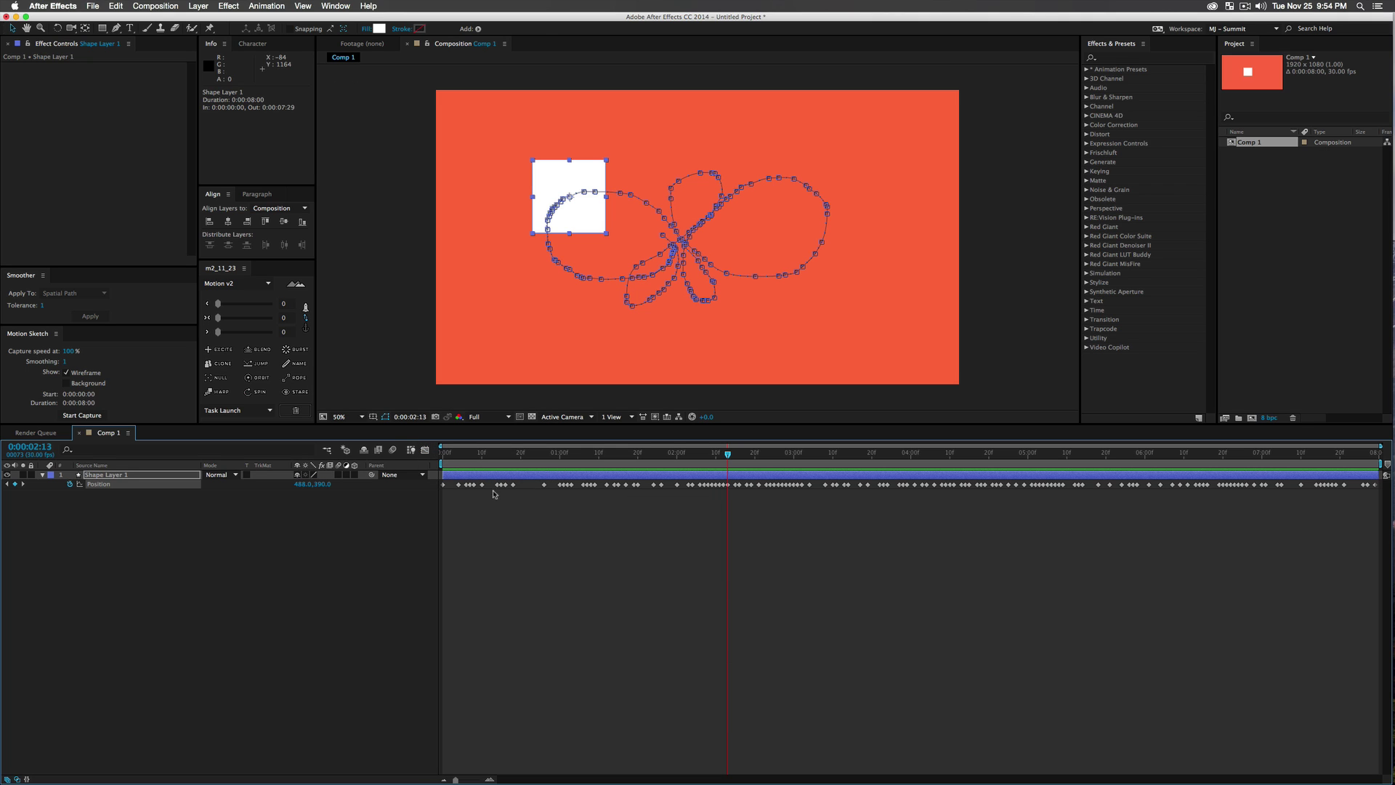
left_click(132, 484)
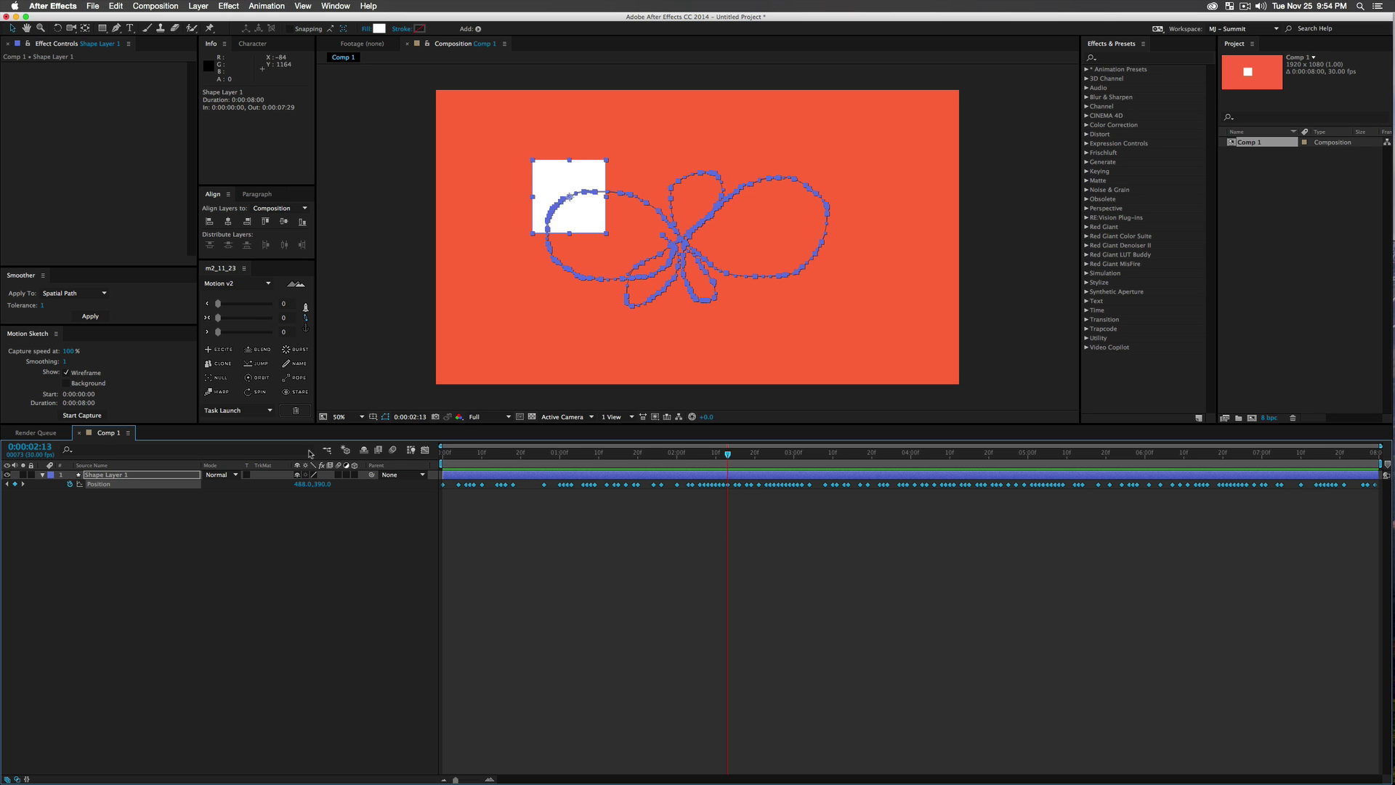
left_click(425, 449)
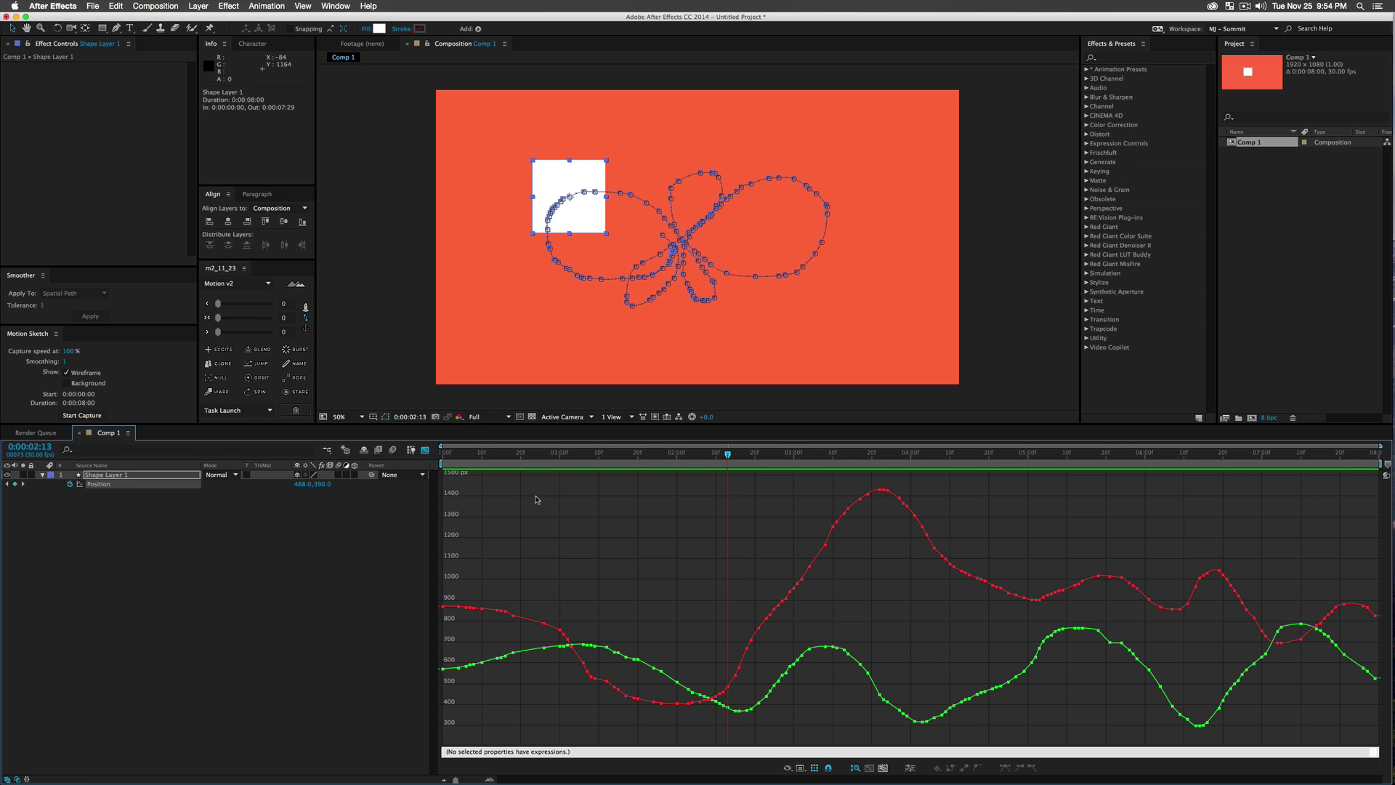
left_click(122, 487)
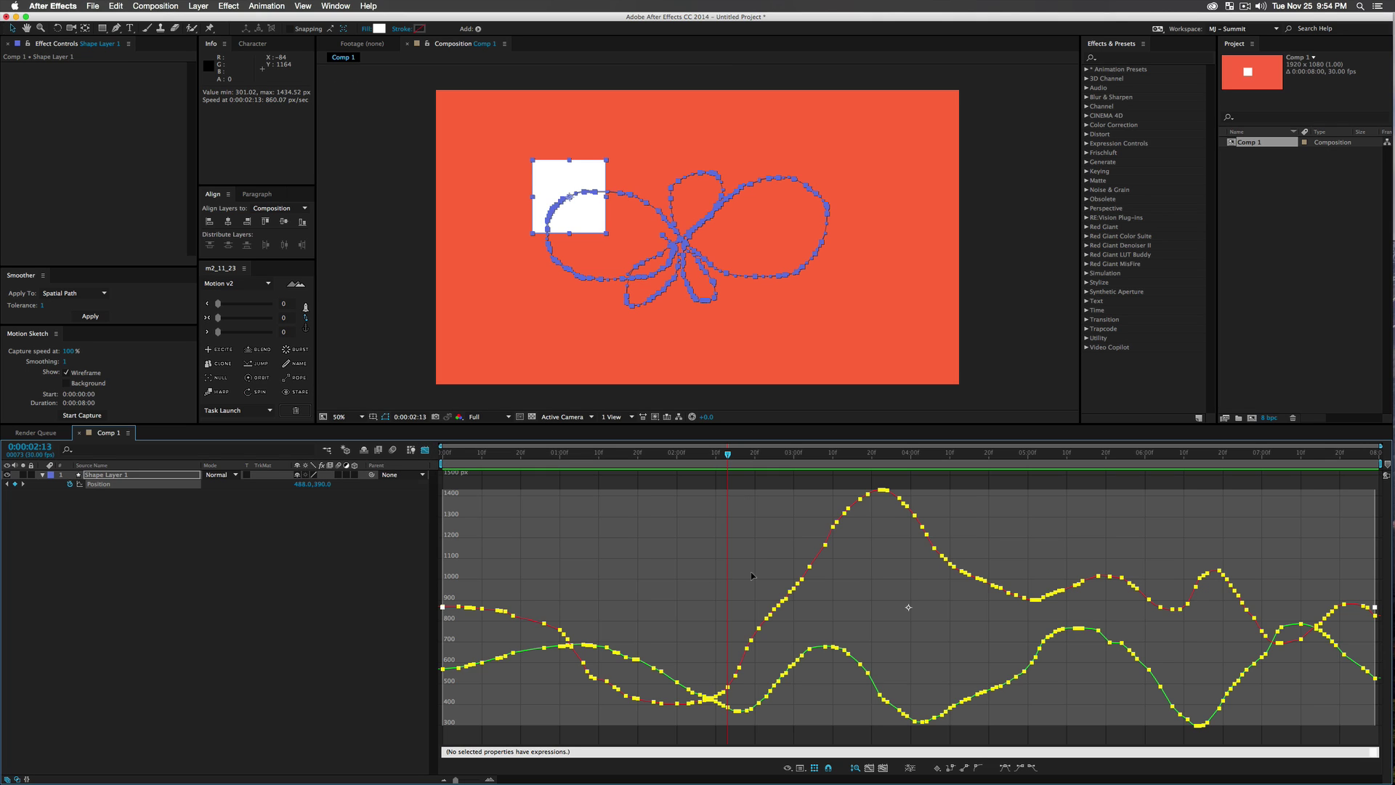
Set Smoother to Spatial Path and trial a tolerance of 10, undoing the result.
left_click(54, 294)
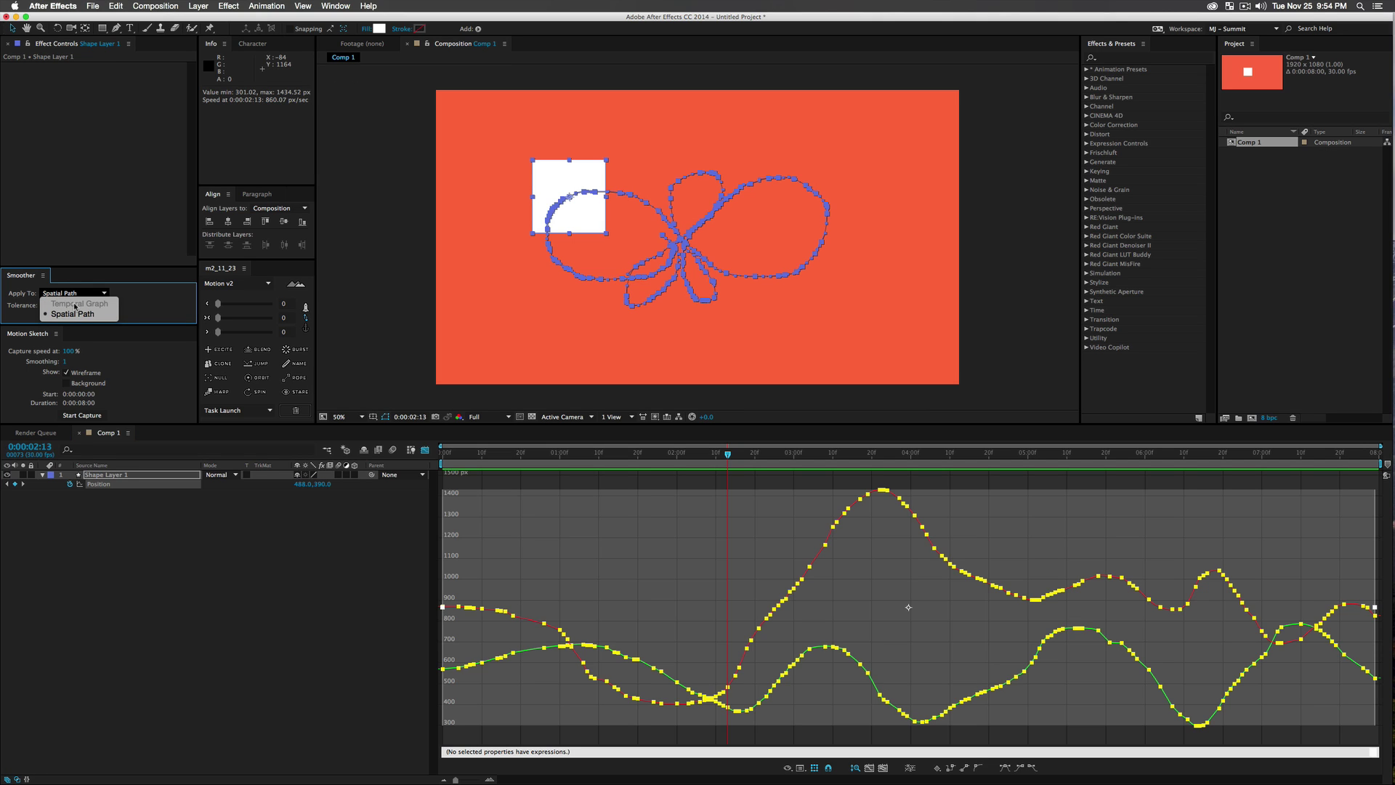
left_click(81, 315)
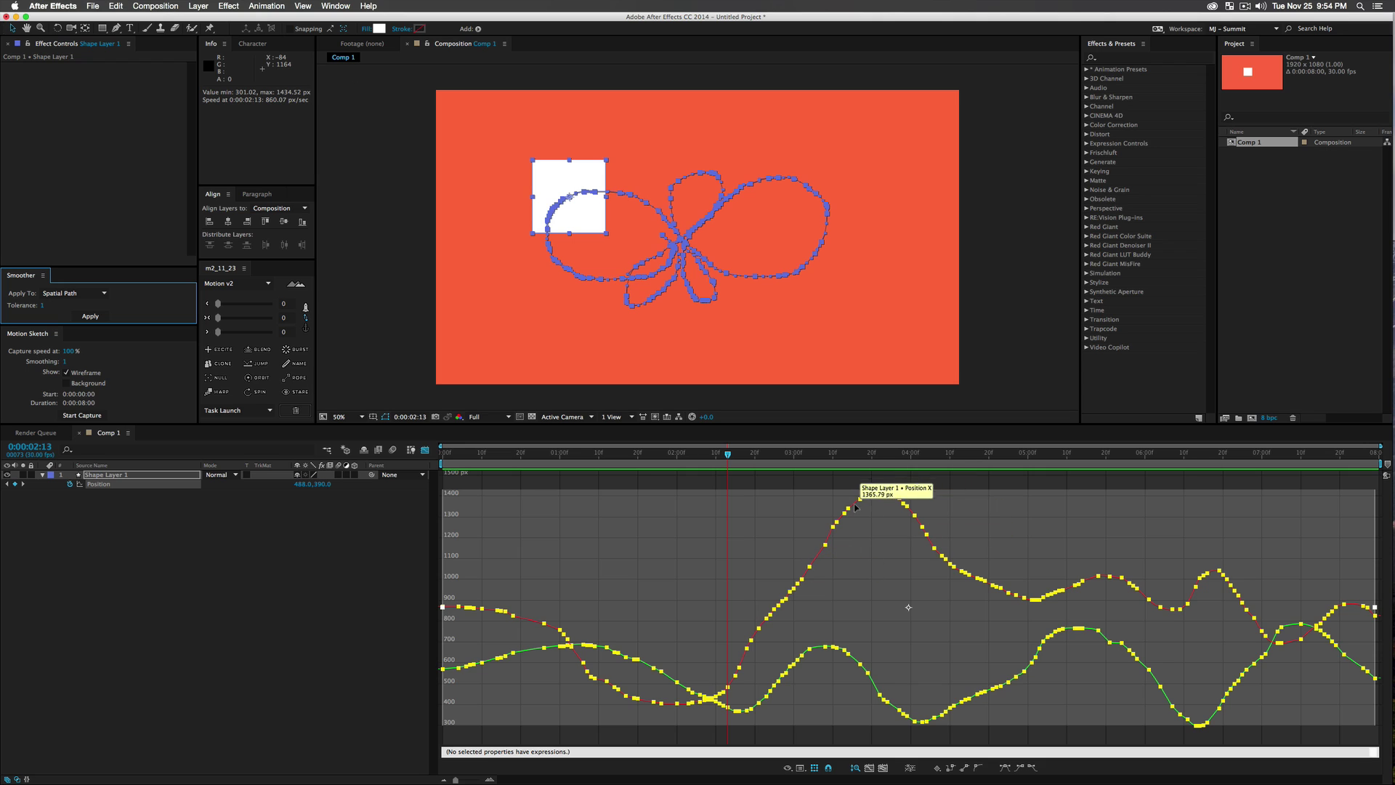
left_click(43, 308)
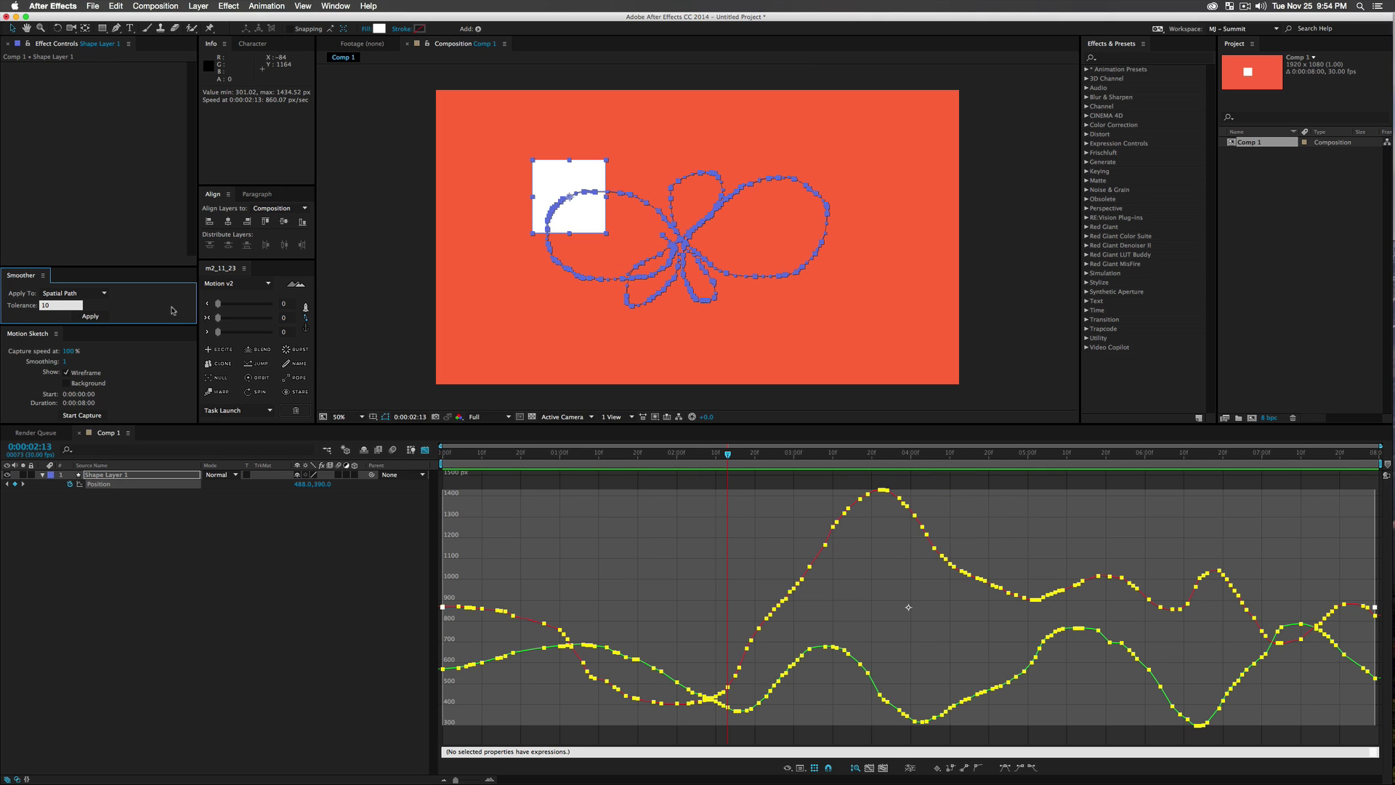
type("10")
key("Return")
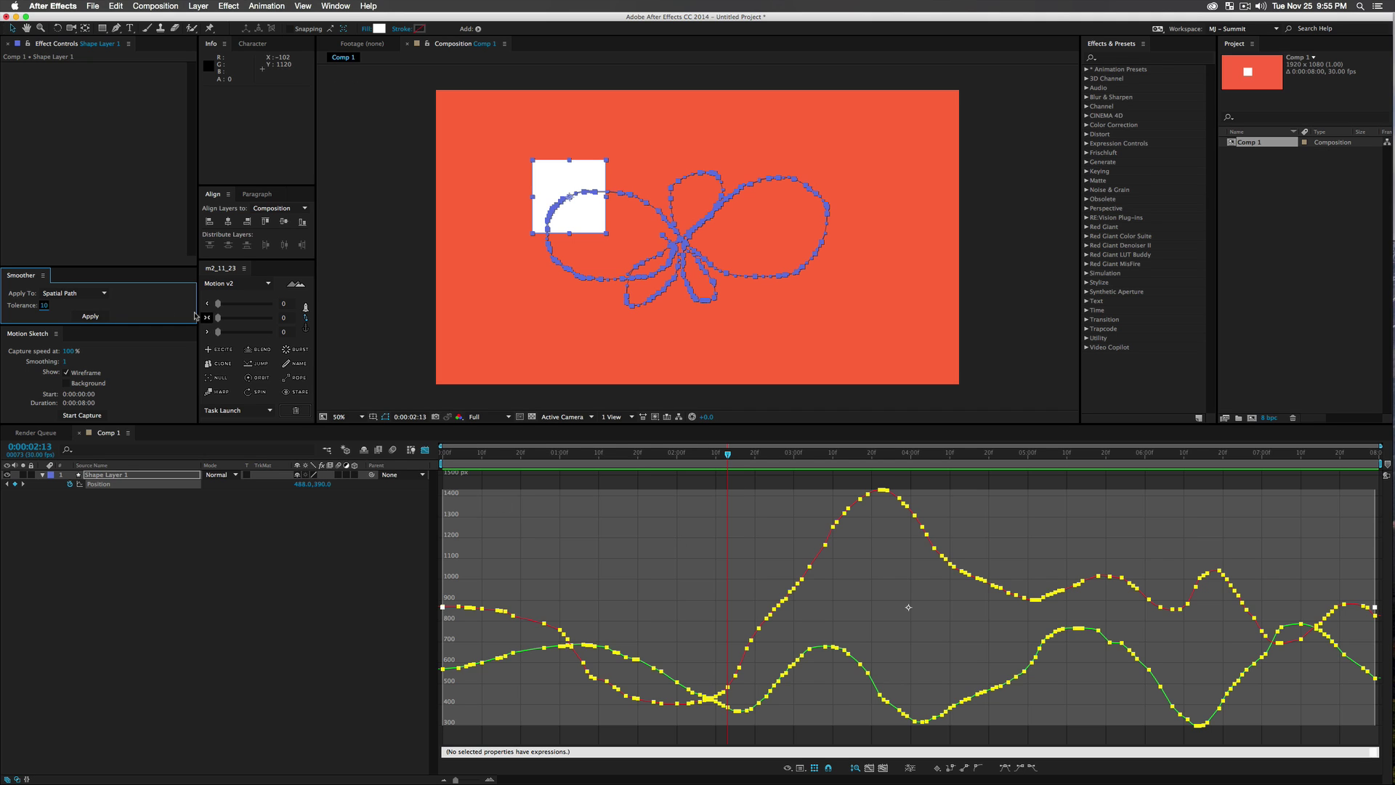
left_click(86, 317)
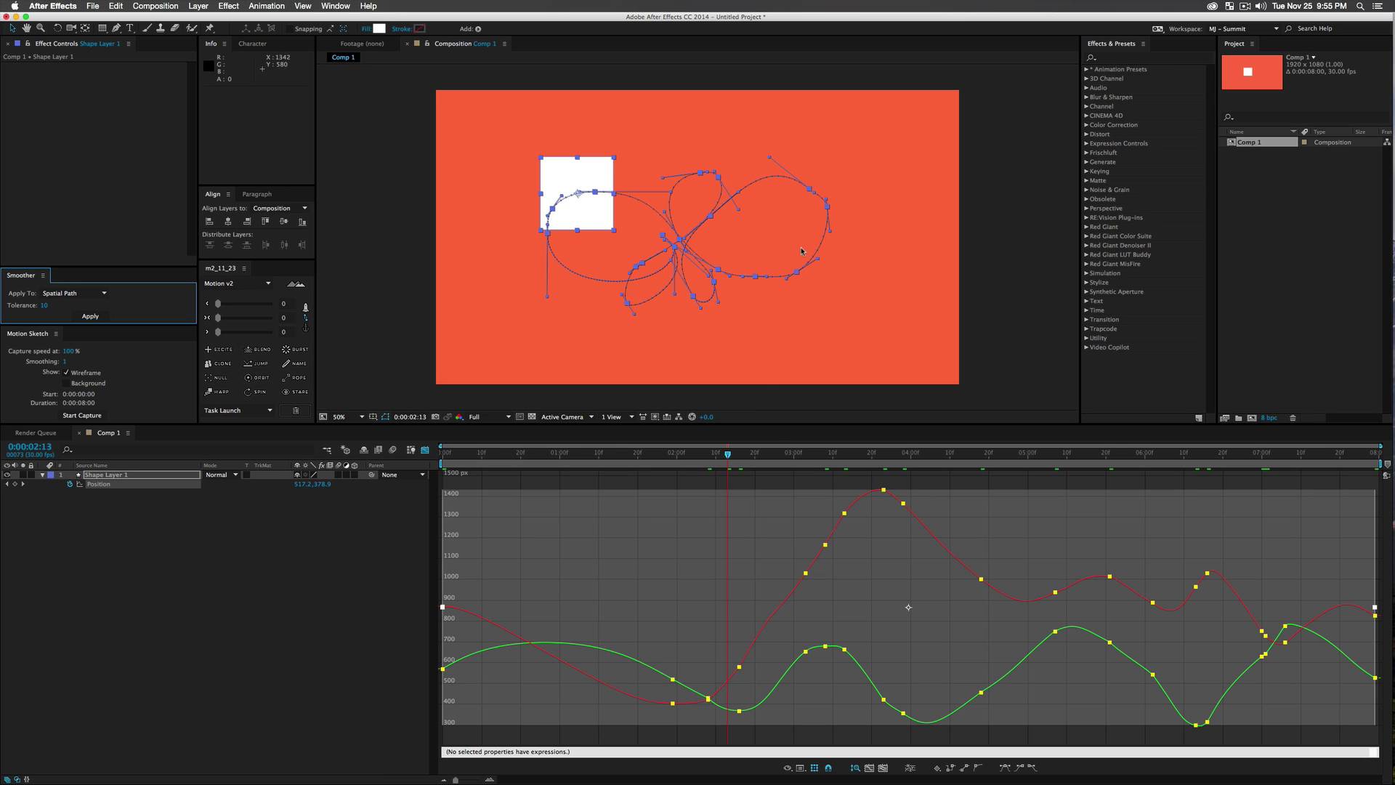
key("super+z")
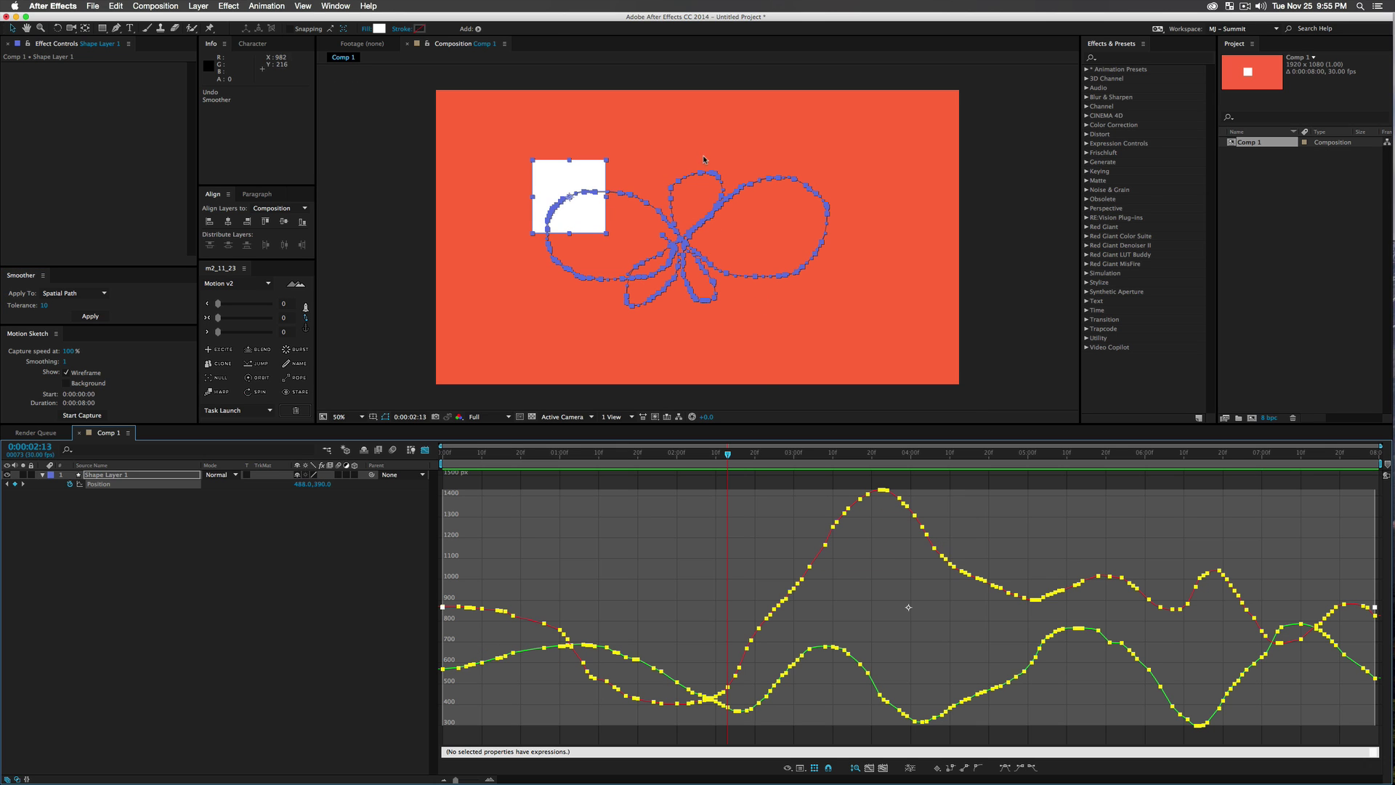
left_click(103, 310)
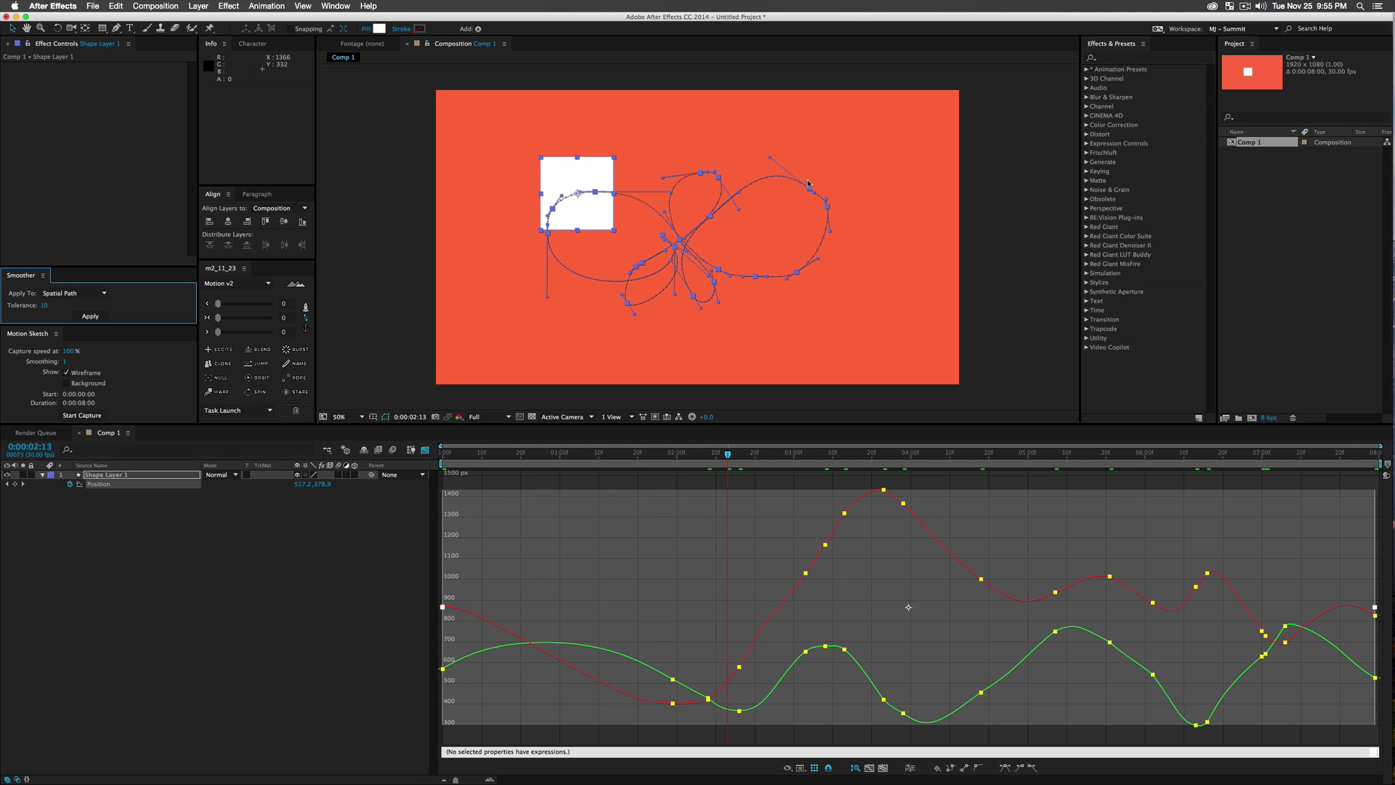
key("super+z")
Trial tolerance 1 and undo it, then apply smoothing at tolerance 20.
left_click(43, 308)
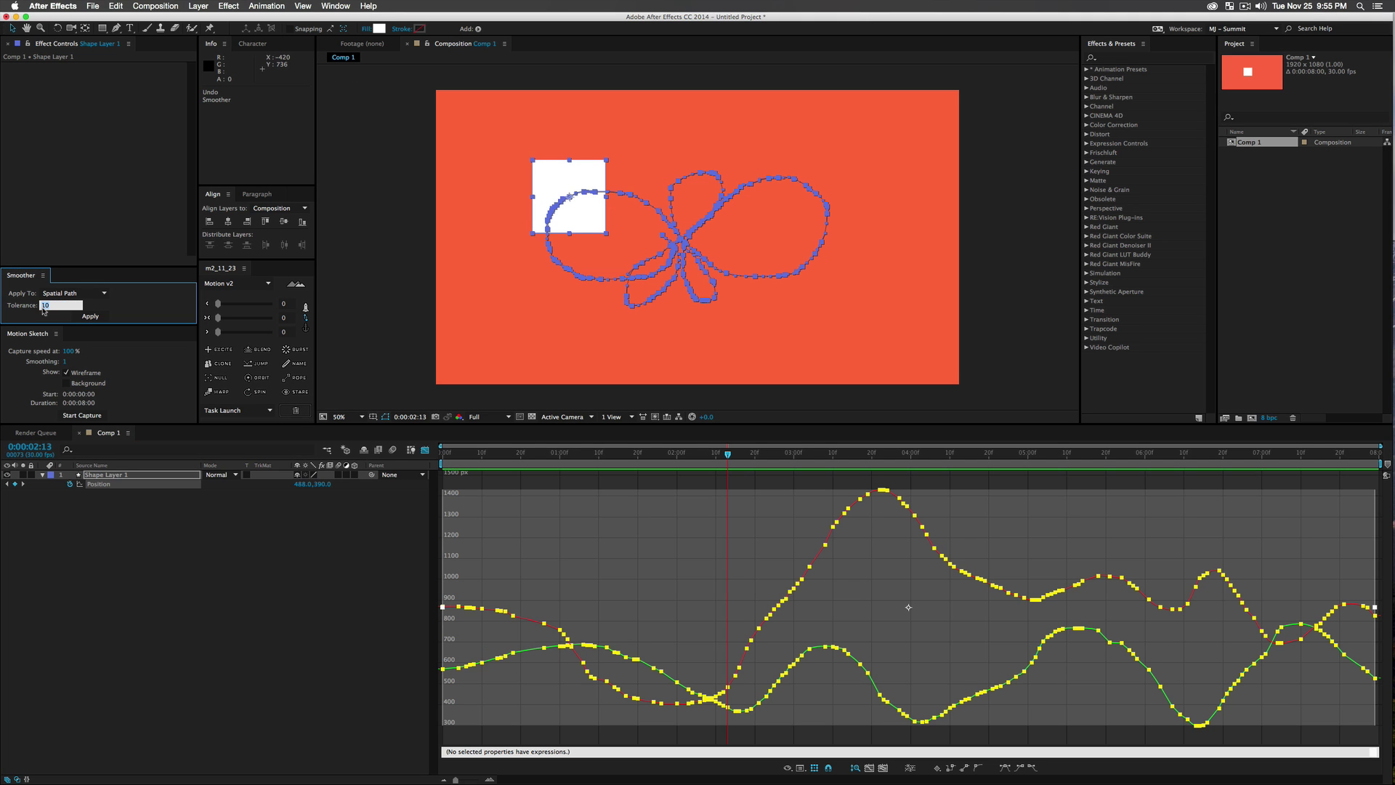
key("Return")
left_click(66, 316)
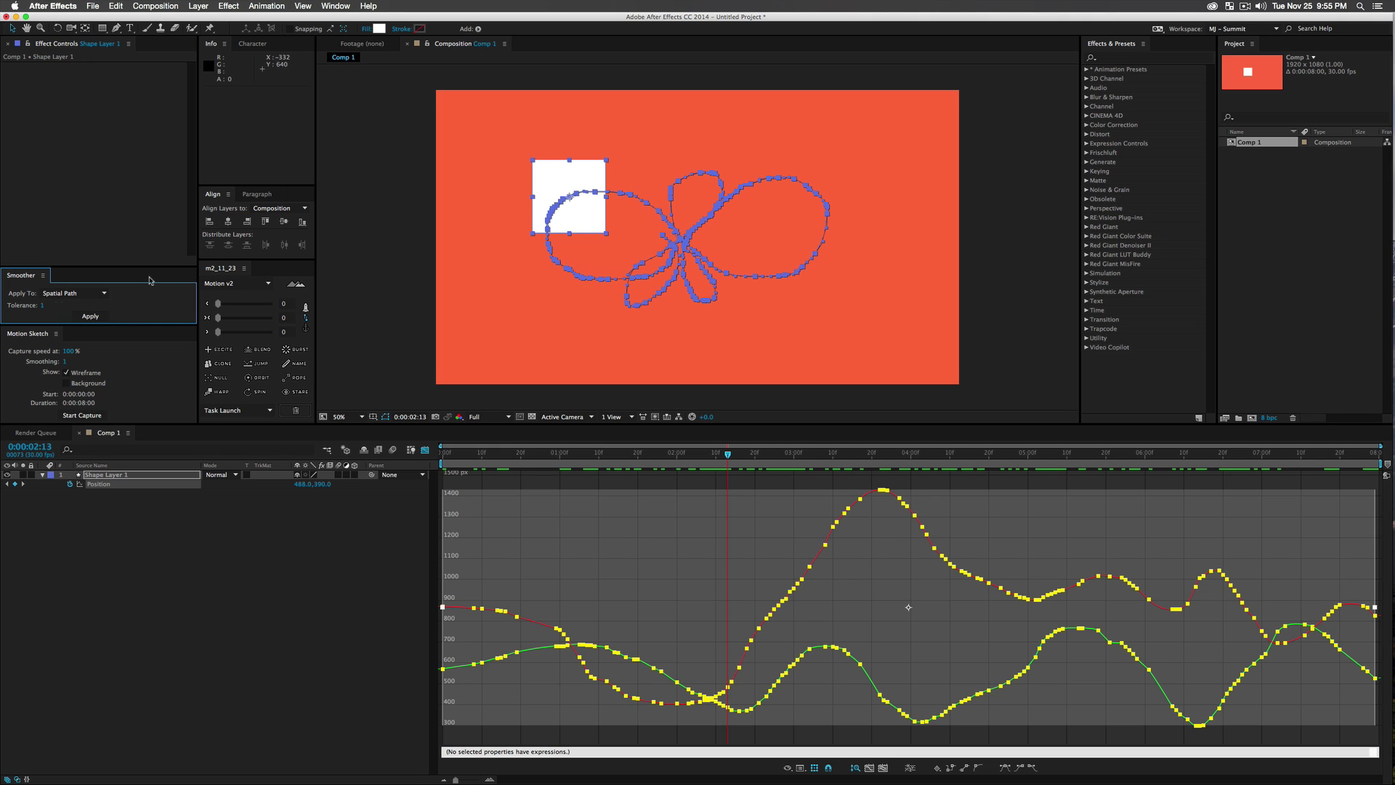
key("super+z")
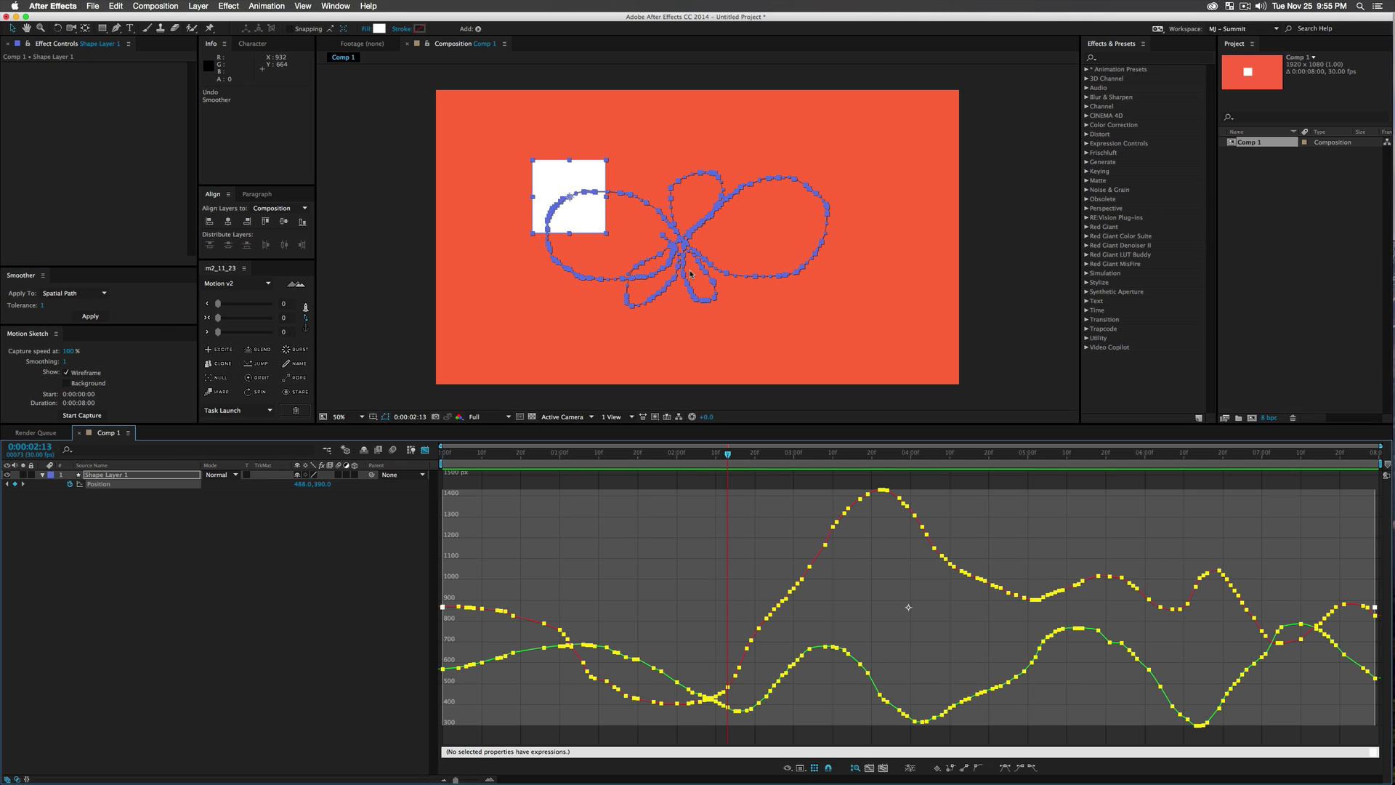
left_click(41, 306)
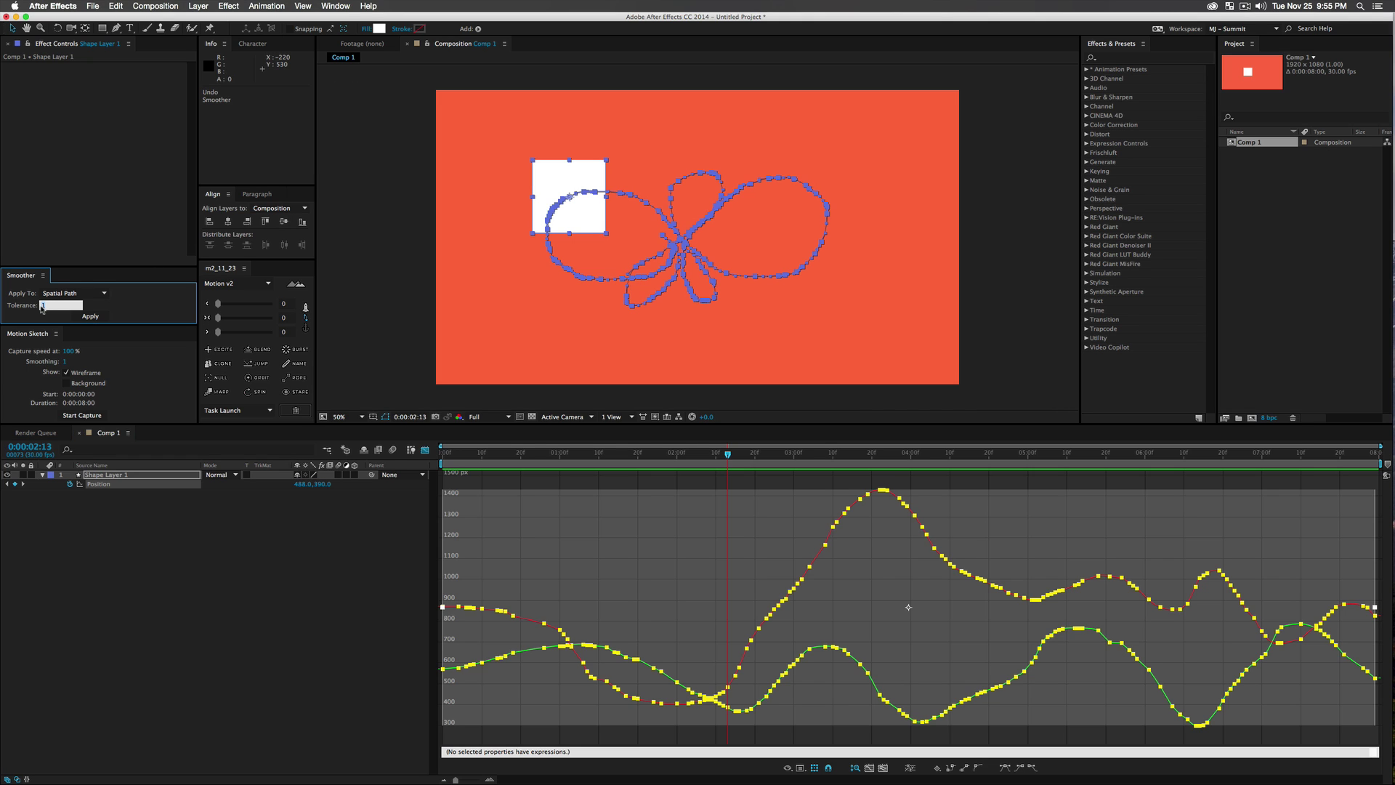
type("20")
left_click(86, 316)
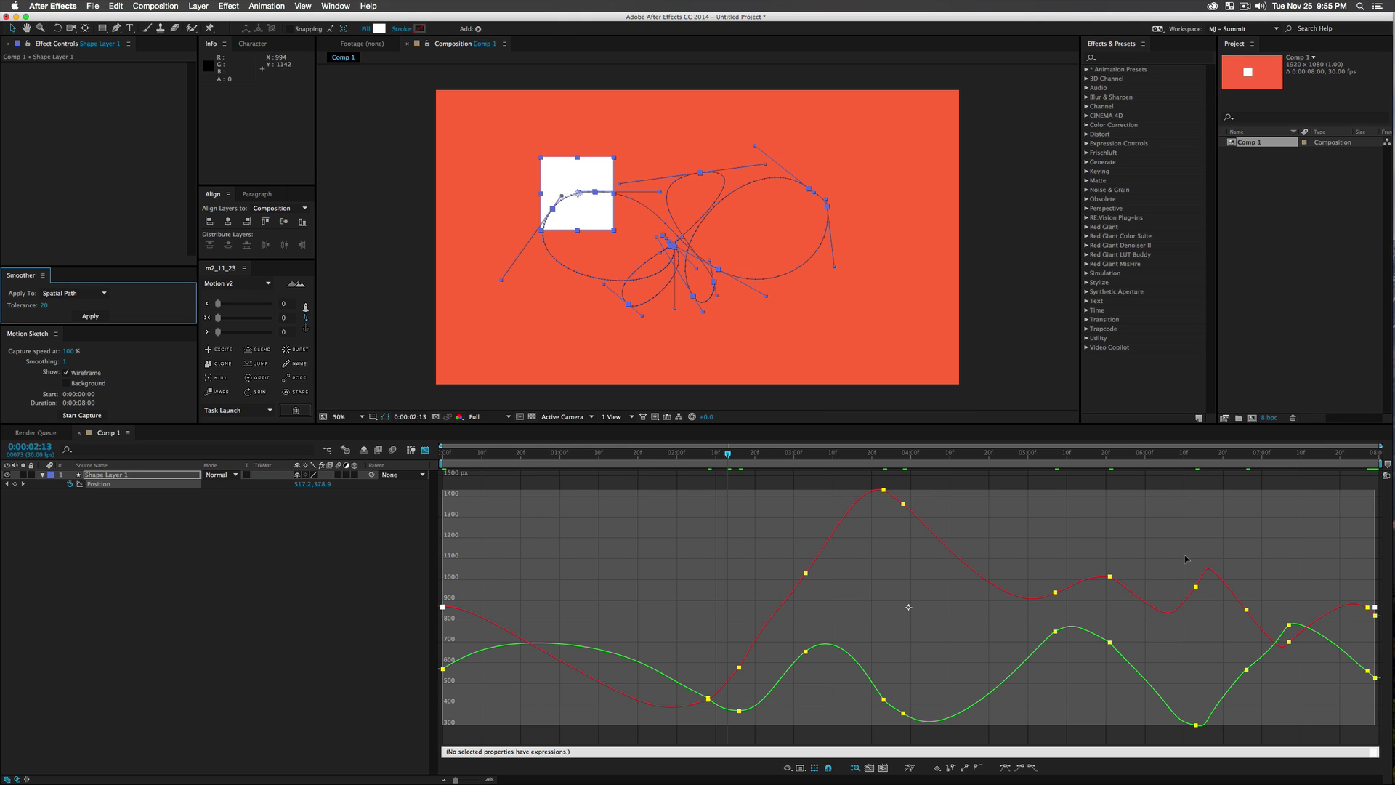
Preview the smoothed motion, turn off the Graph Editor, and undo the smoothing.
key("KP_0")
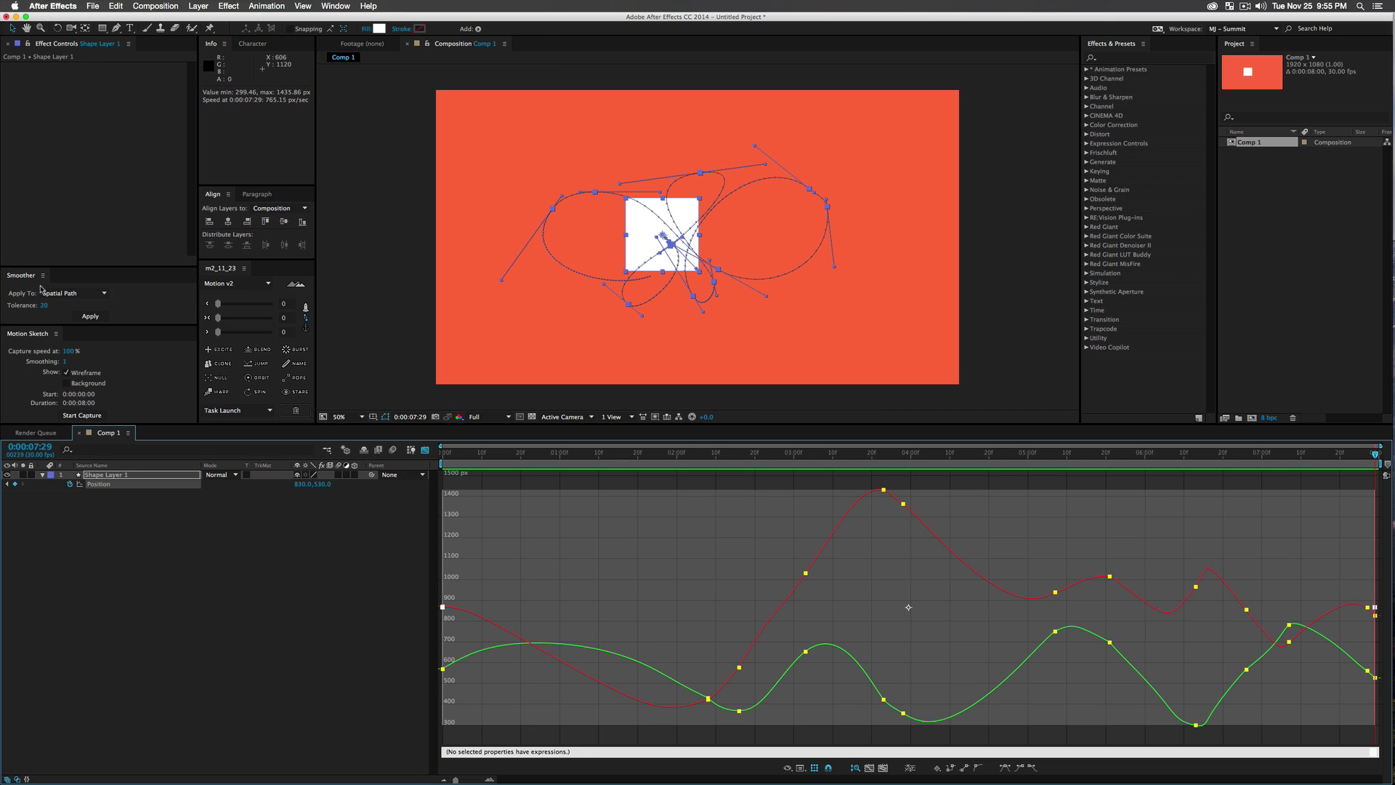
left_click(425, 450)
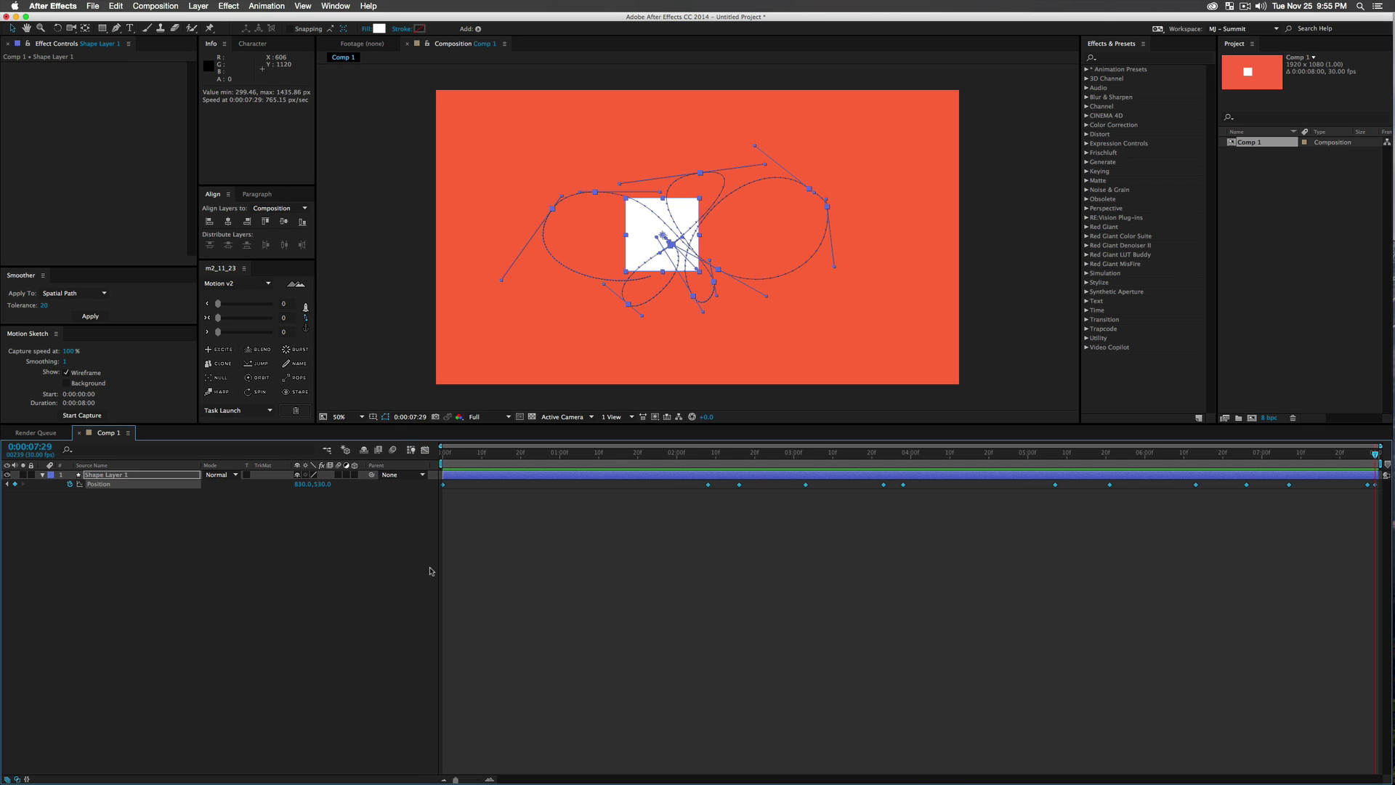
key("super+z")
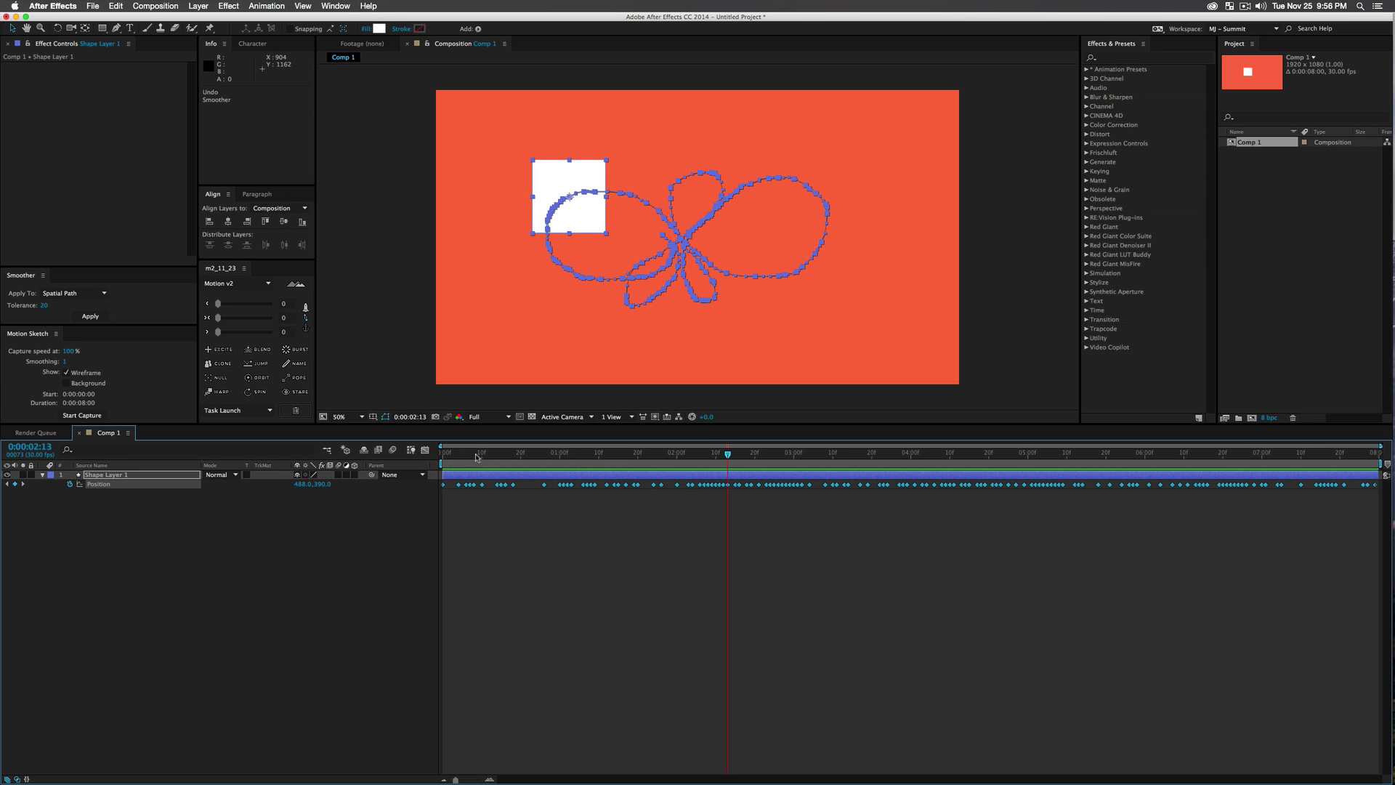
Duplicate the square, clear the copy's Position keyframes, and move it to the right.
left_click(218, 507)
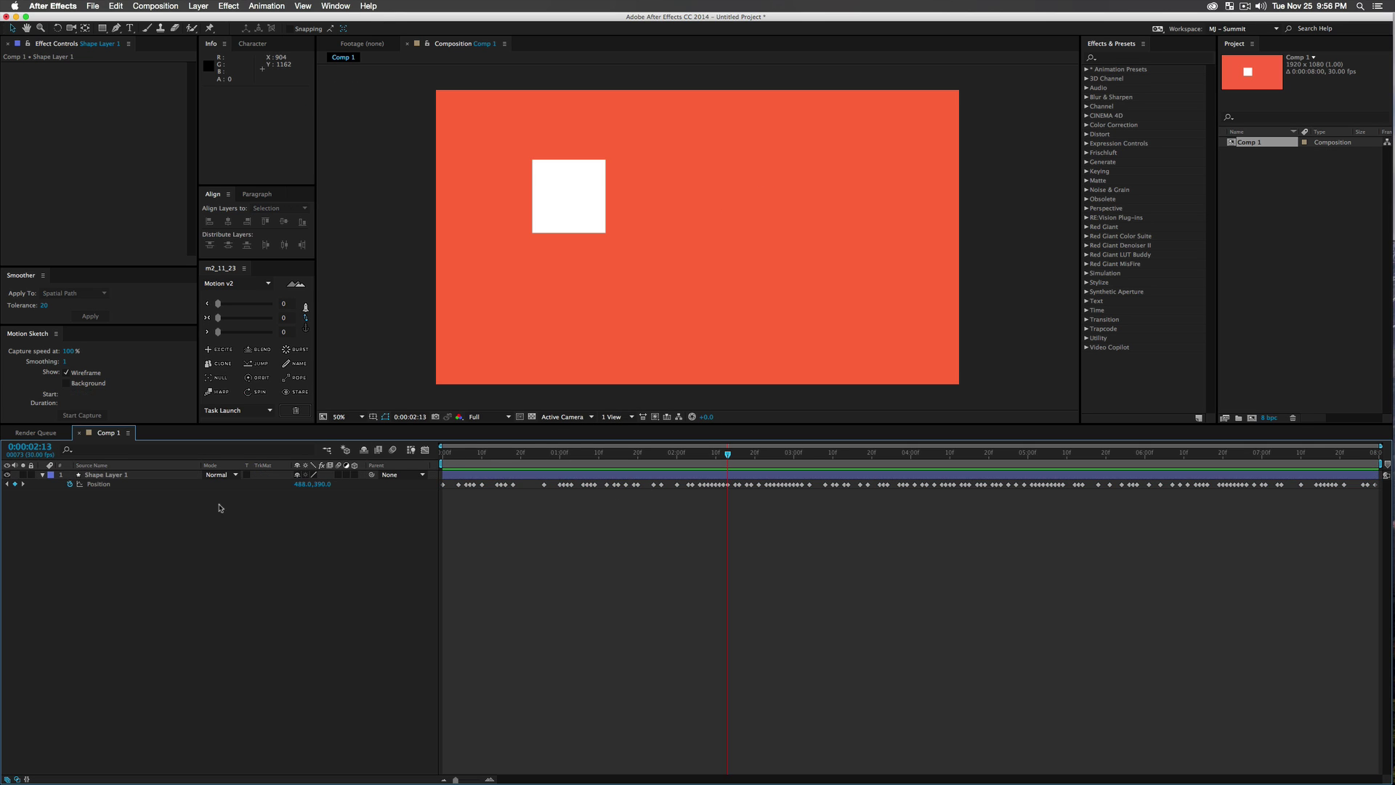
left_click(109, 485)
key("super+d")
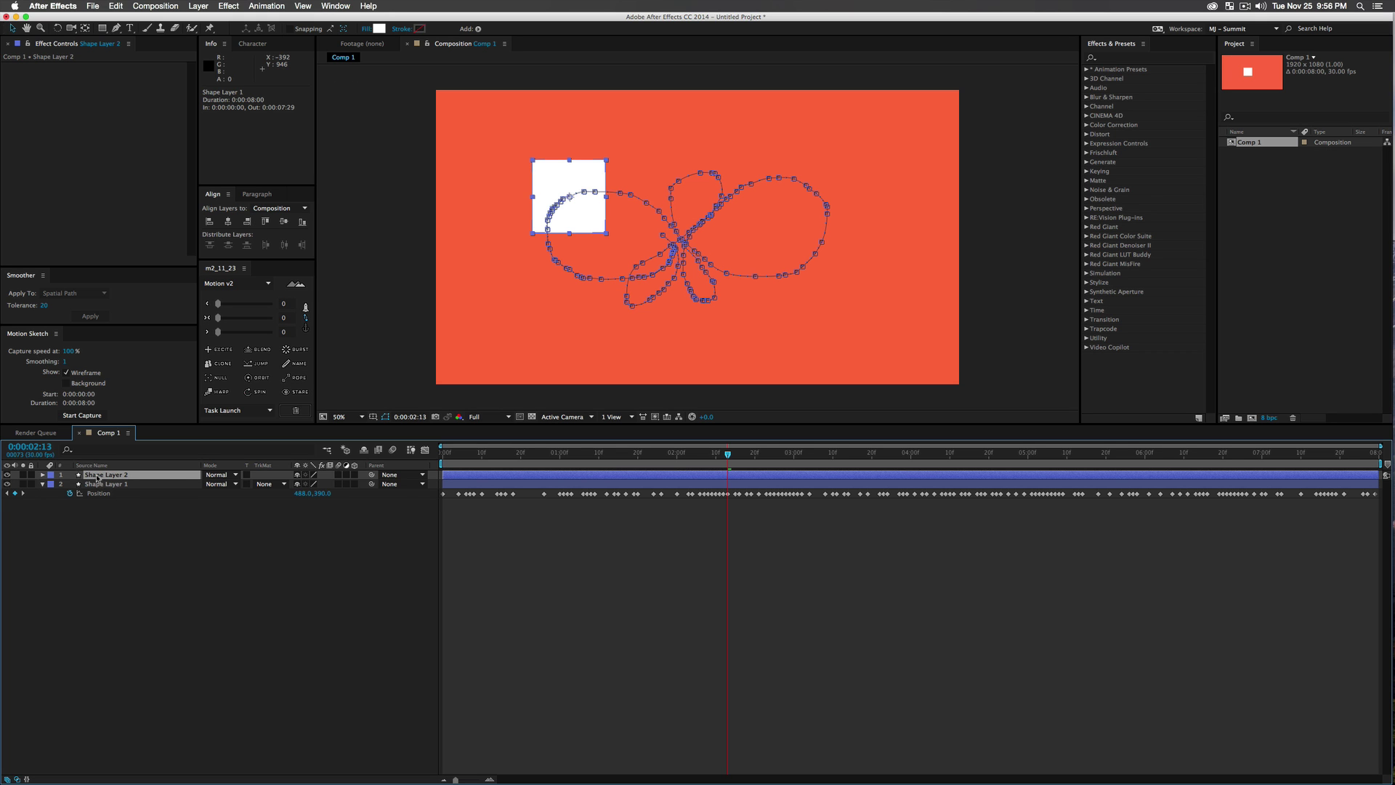
key("p")
left_click(94, 484)
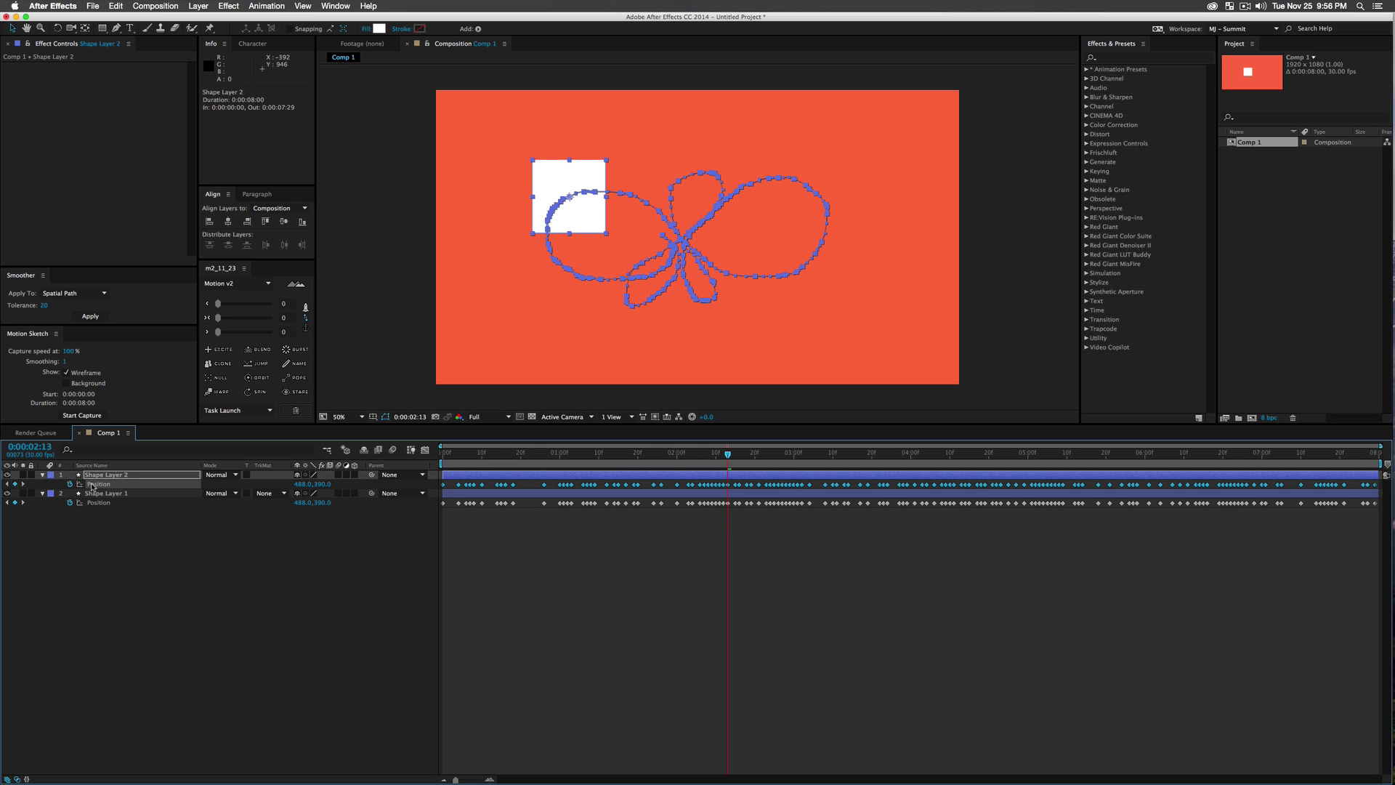
left_click(70, 484)
left_click_drag(579, 222, 728, 221)
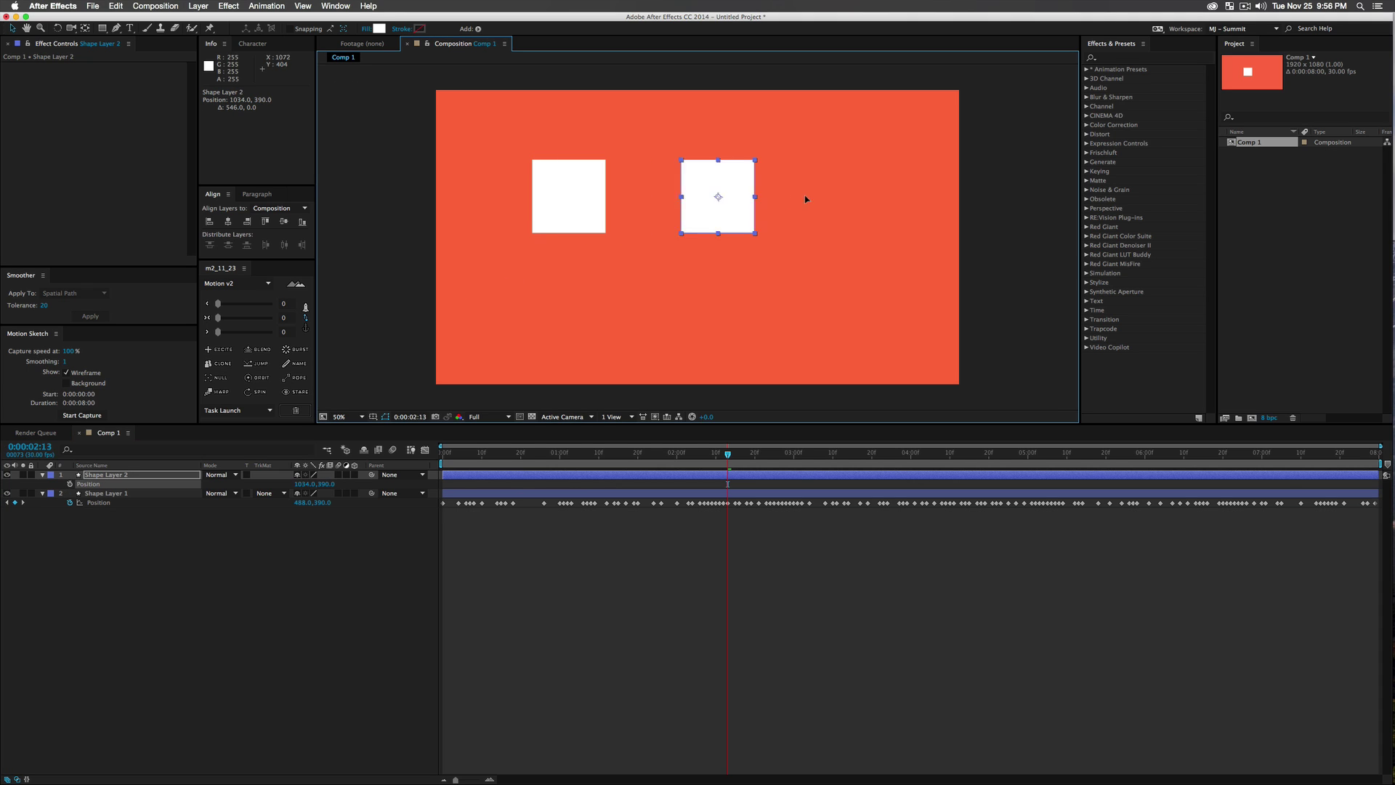
left_click_drag(805, 199, 805, 198)
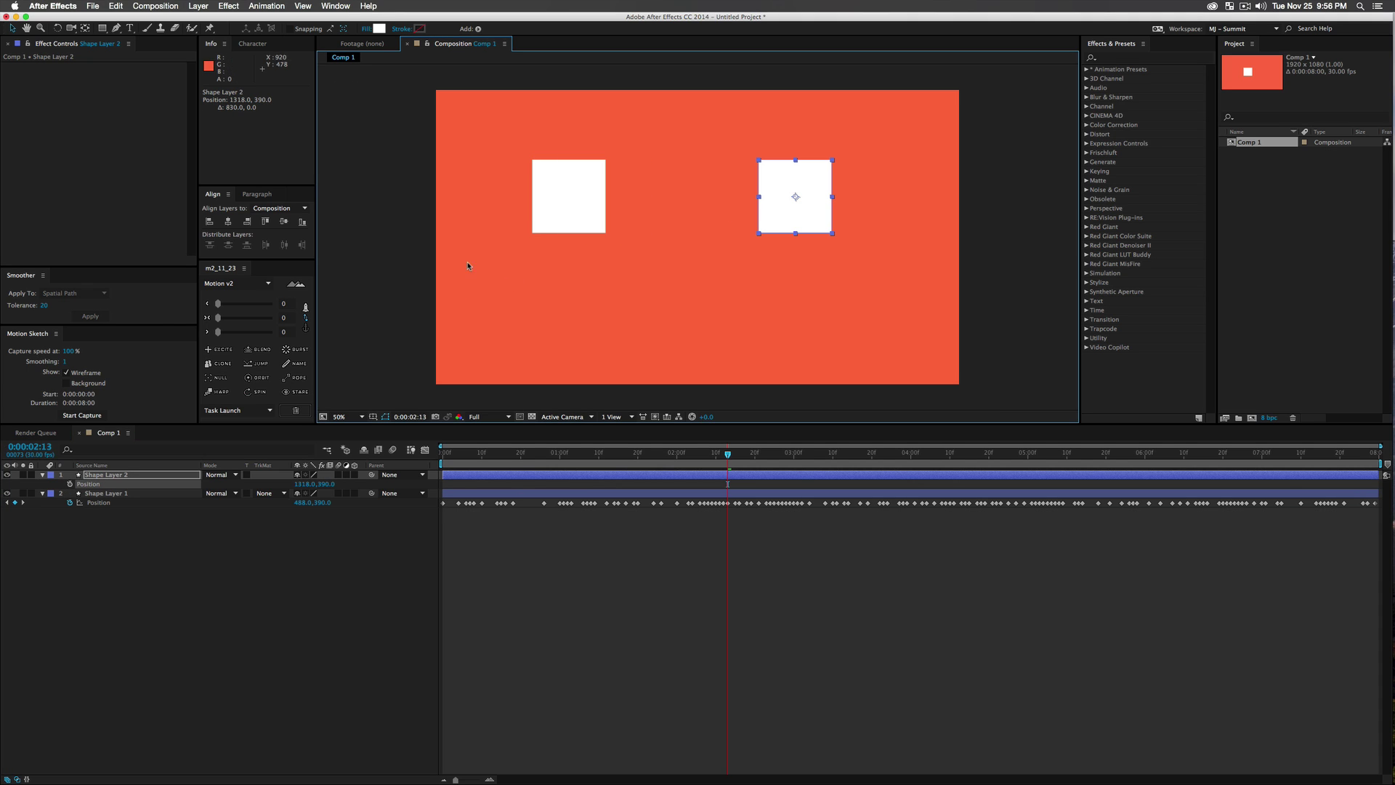
Set the Motion Sketch capture speed to 50%.
left_click(70, 352)
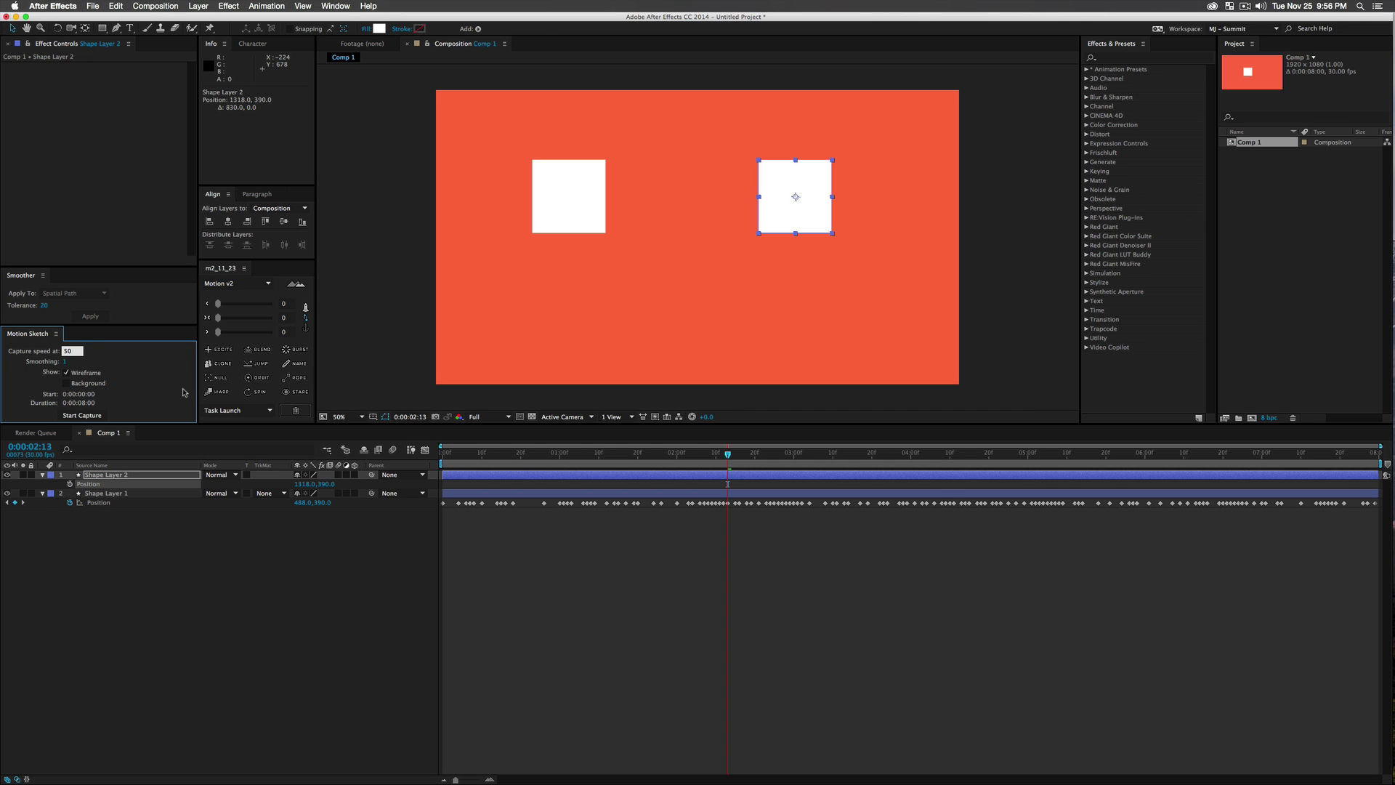
key("Return")
left_click(65, 362)
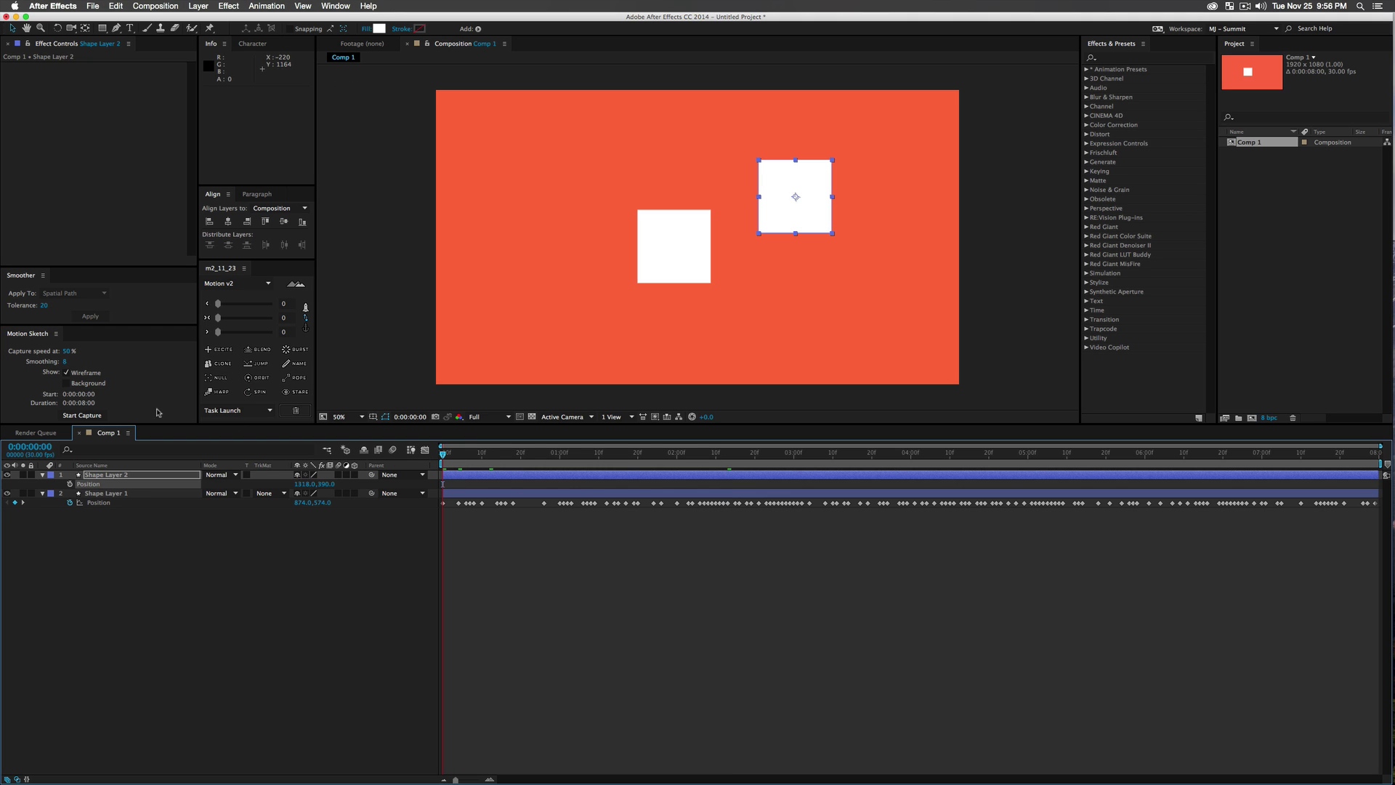
Motion-sketch a live hand-drawn path for Shape Layer 2.
left_click(81, 415)
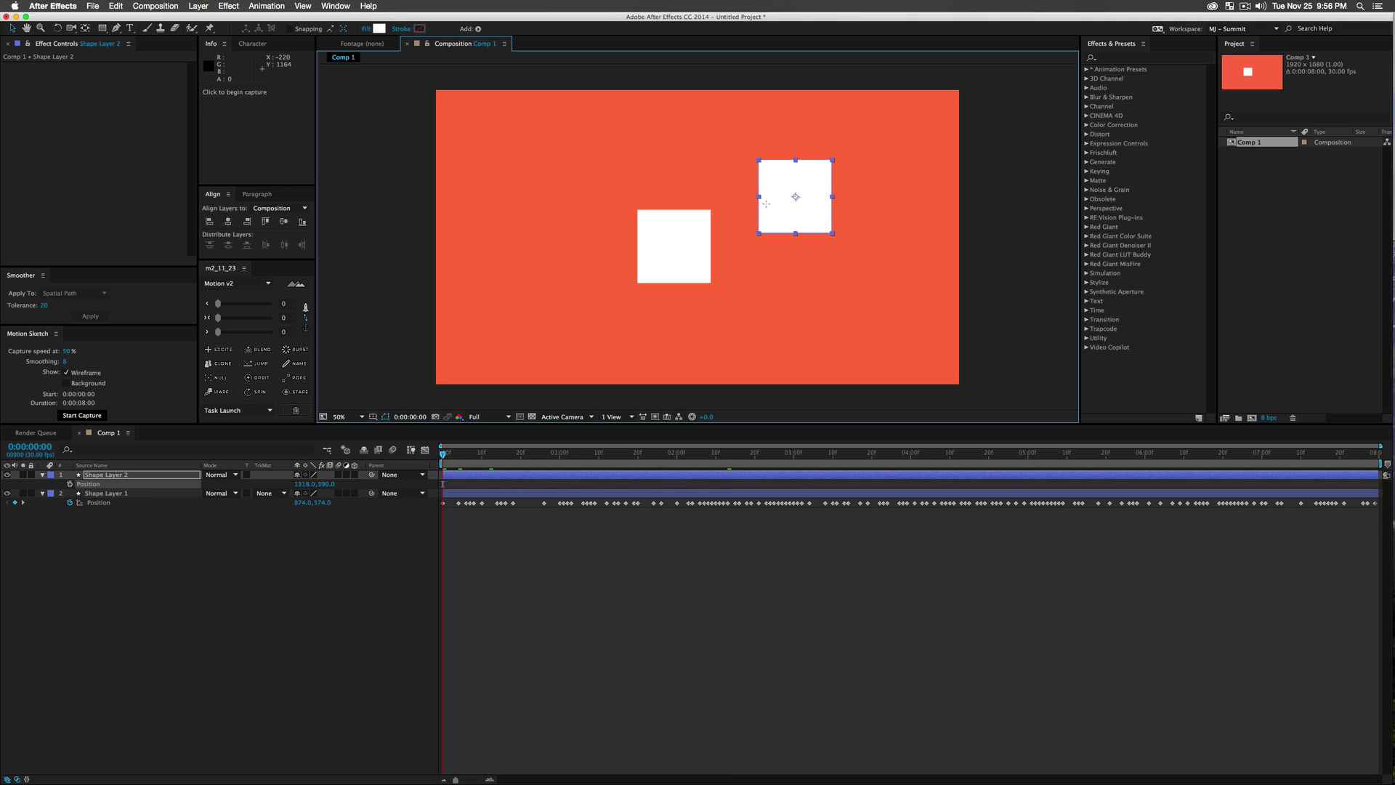
mouse_move(794, 184)
left_mouse_down()
mouse_move(809, 251)
mouse_move(747, 270)
mouse_move(693, 259)
mouse_move(664, 247)
mouse_move(593, 145)
mouse_move(566, 148)
mouse_move(526, 179)
mouse_move(507, 276)
mouse_move(578, 294)
mouse_move(743, 179)
mouse_move(844, 191)
mouse_move(866, 292)
mouse_move(789, 307)
mouse_move(723, 251)
mouse_move(688, 186)
mouse_move(674, 246)
mouse_move(699, 304)
mouse_move(632, 309)
mouse_move(606, 241)
mouse_move(755, 182)
left_mouse_up()
left_click_drag(766, 184, 795, 184)
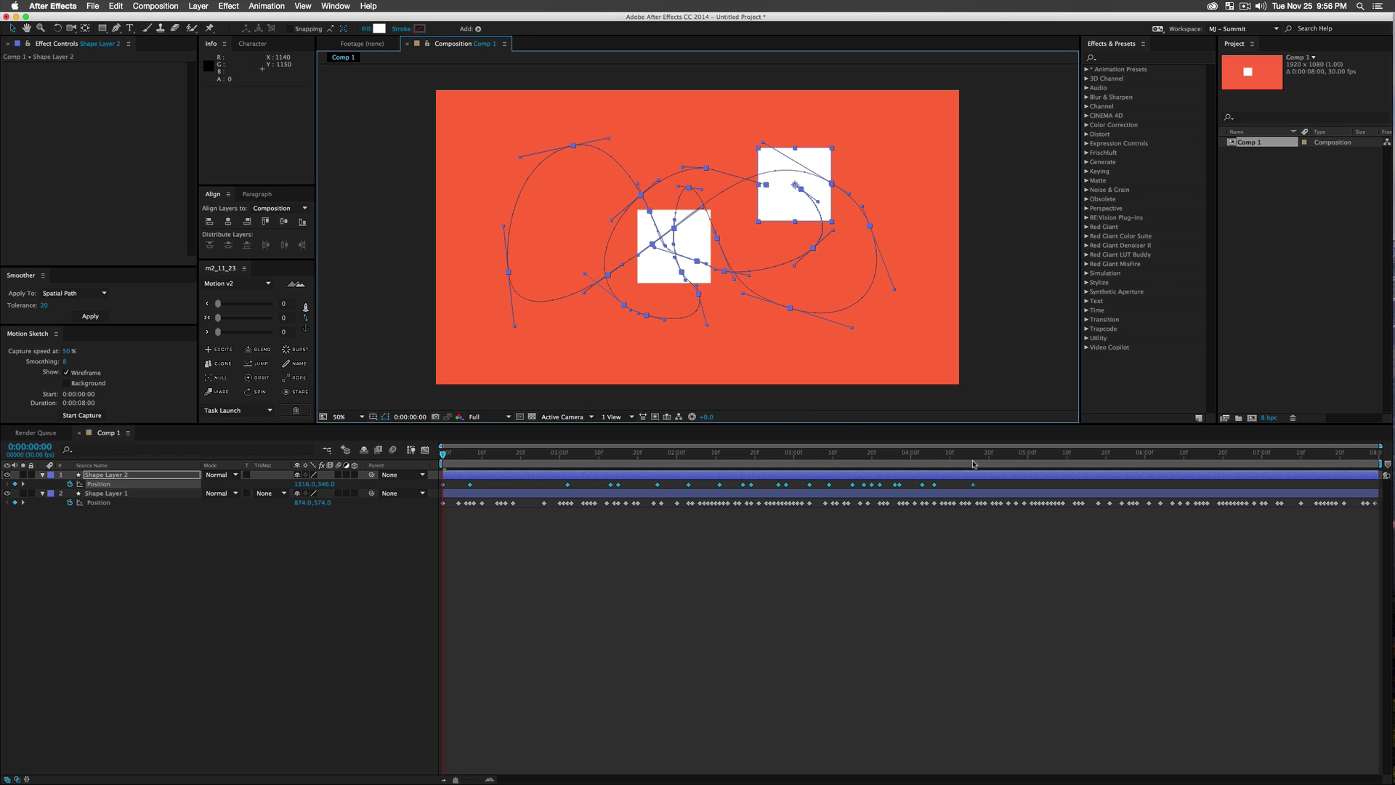
Preview both squares moving, then delete Shape Layer 2.
key("space")
key("space")
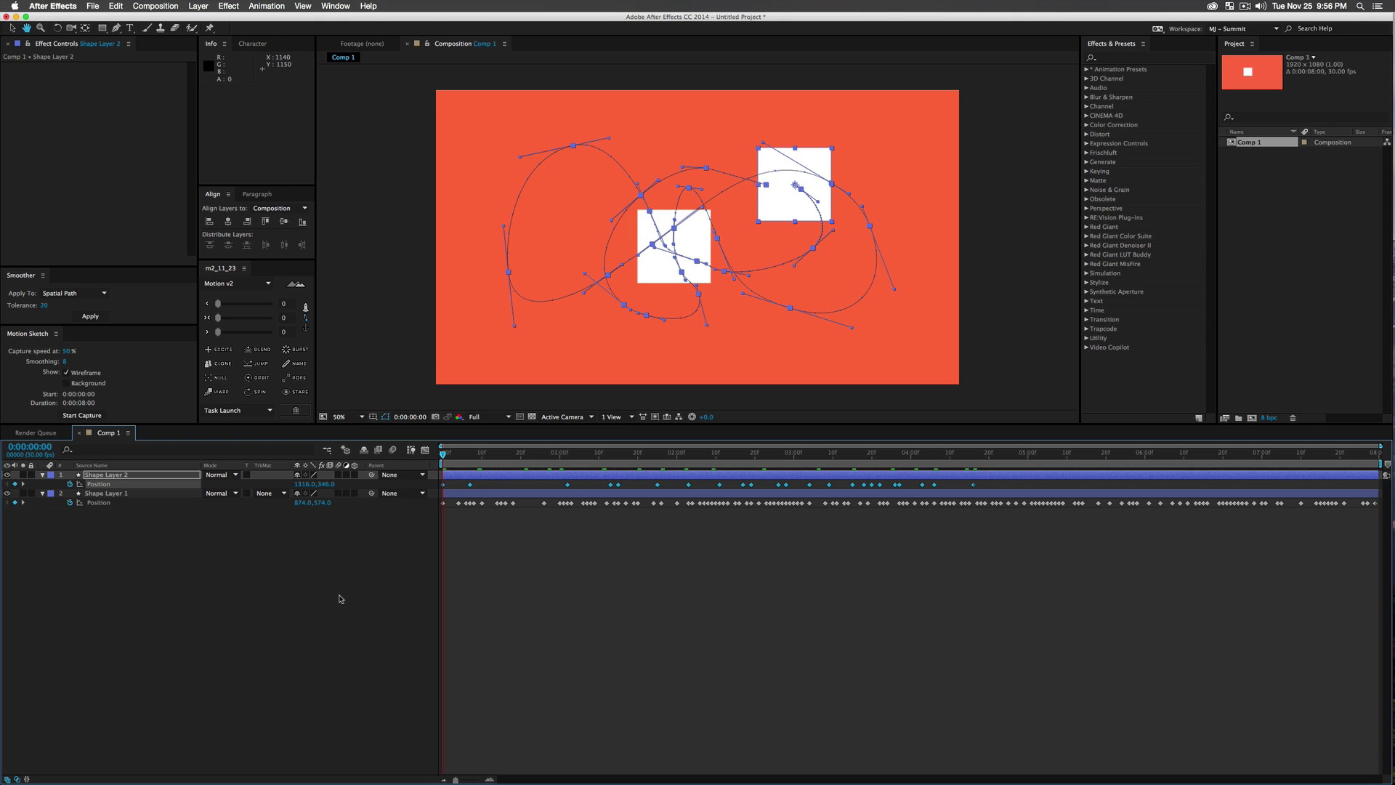
key("space")
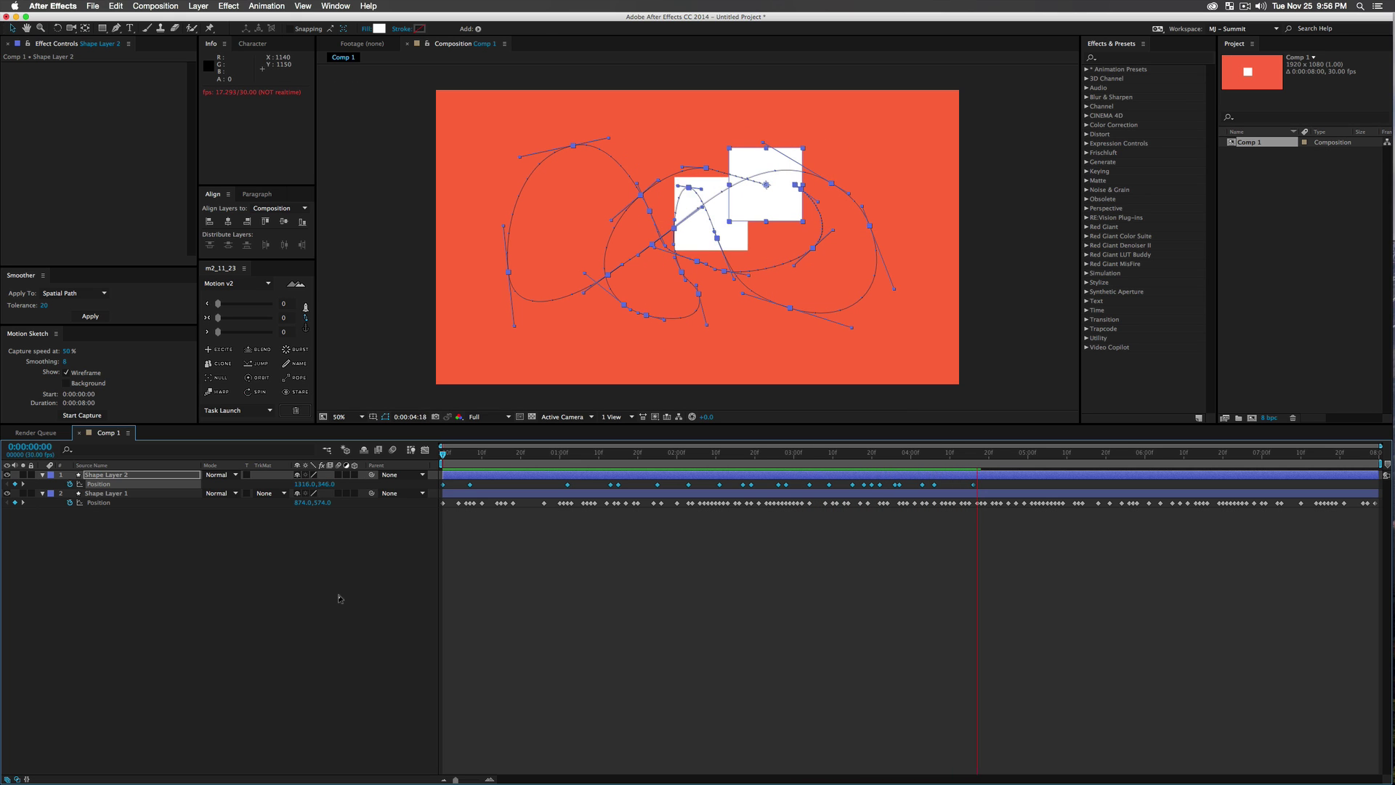
key("space")
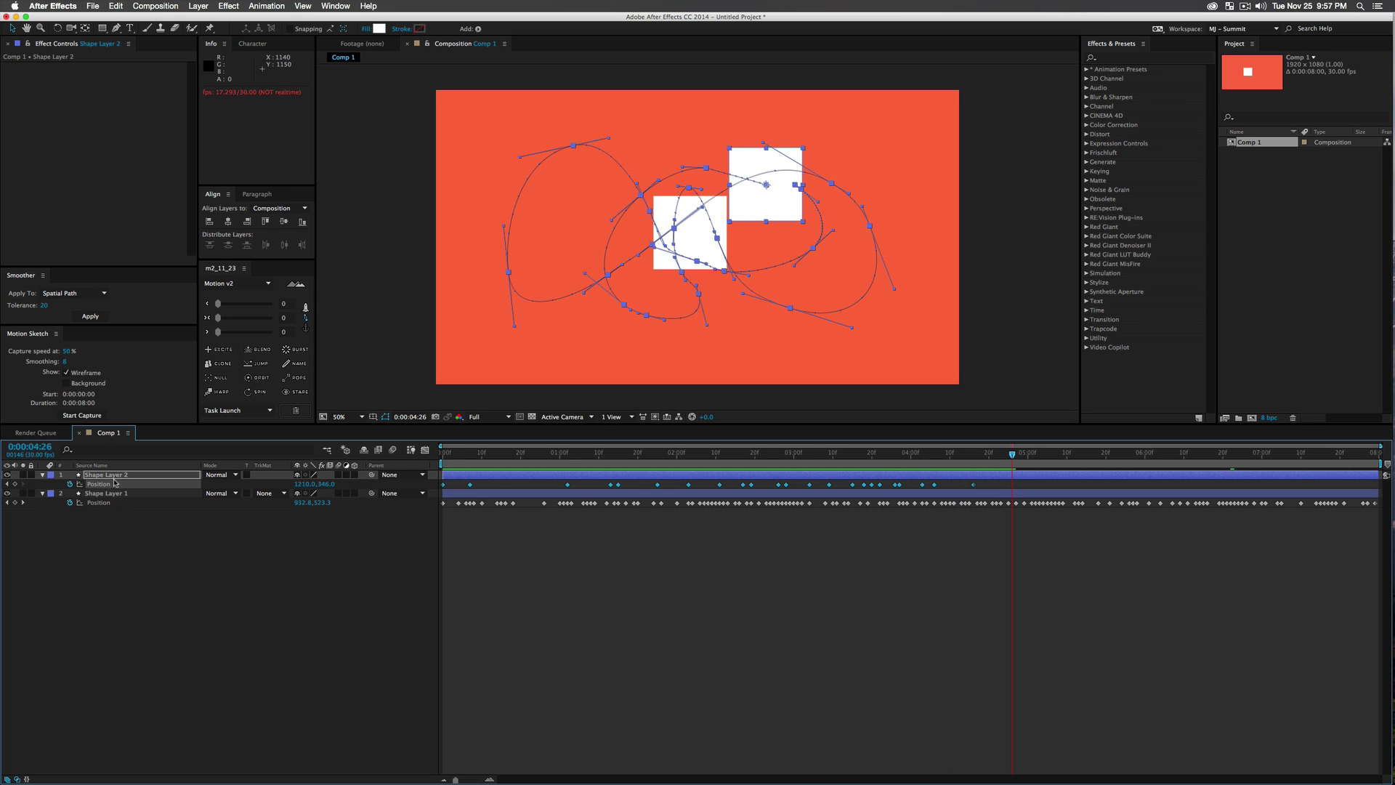
left_click(114, 478)
key("Delete")
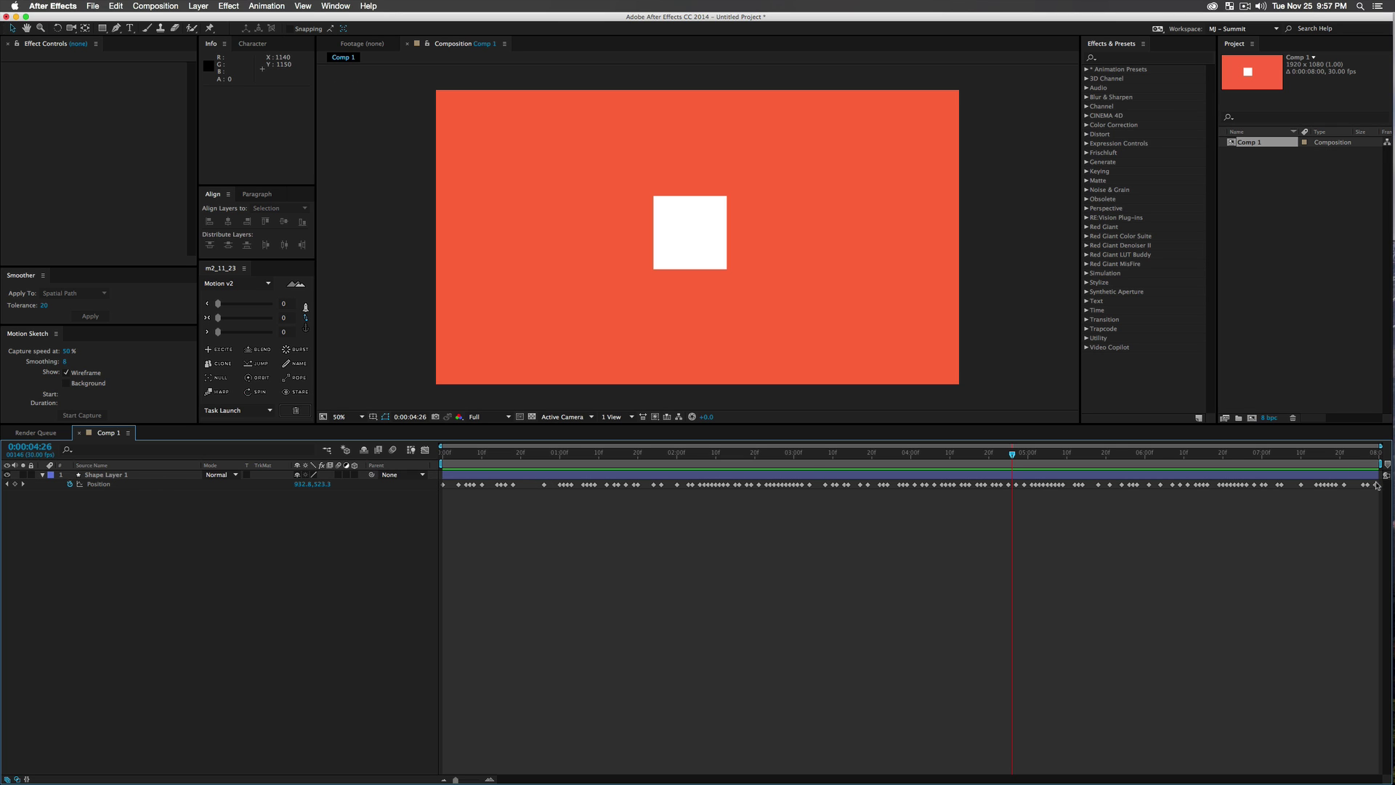
Smooth Shape Layer 1's dense Position keyframes with the Smoother and scrub back to 0:00:00:15.
left_click(105, 481)
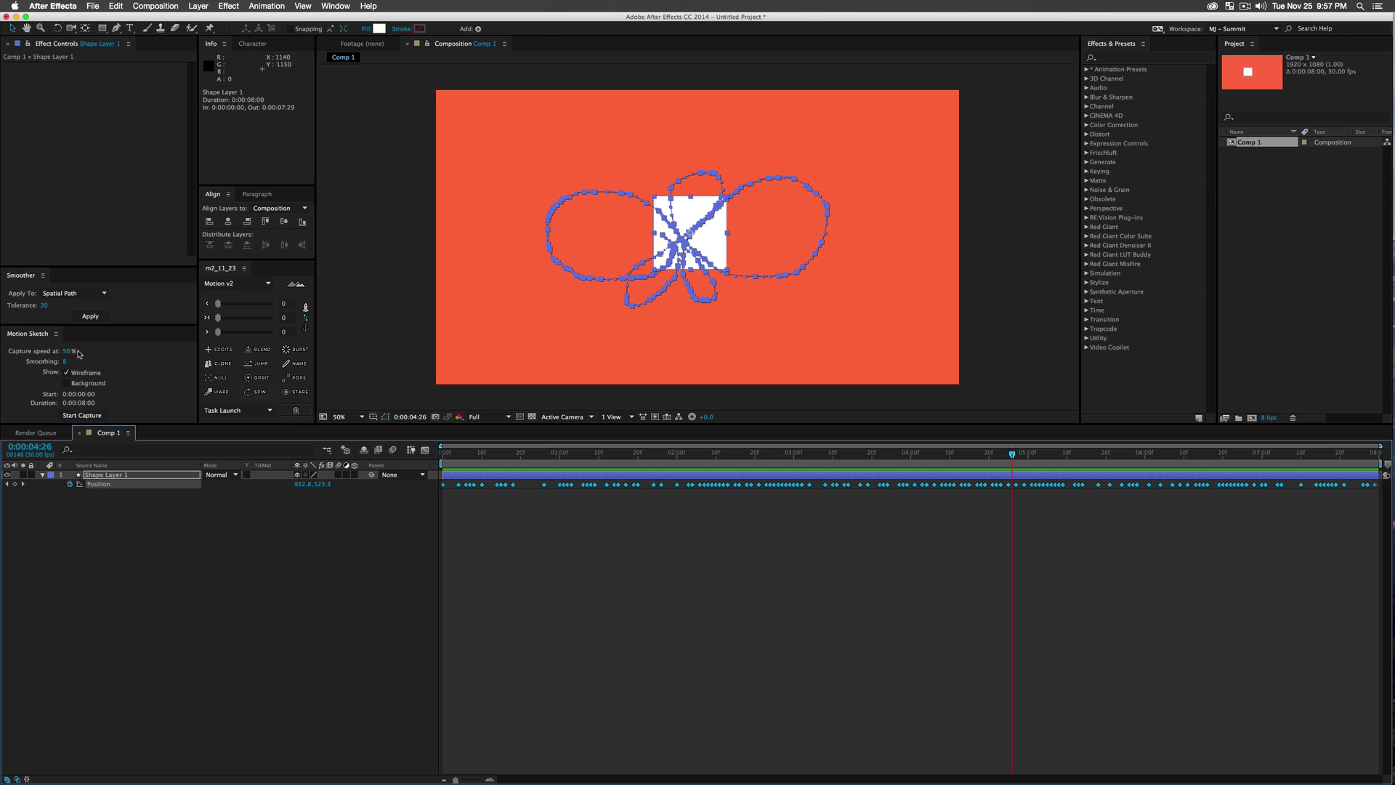
left_click(90, 316)
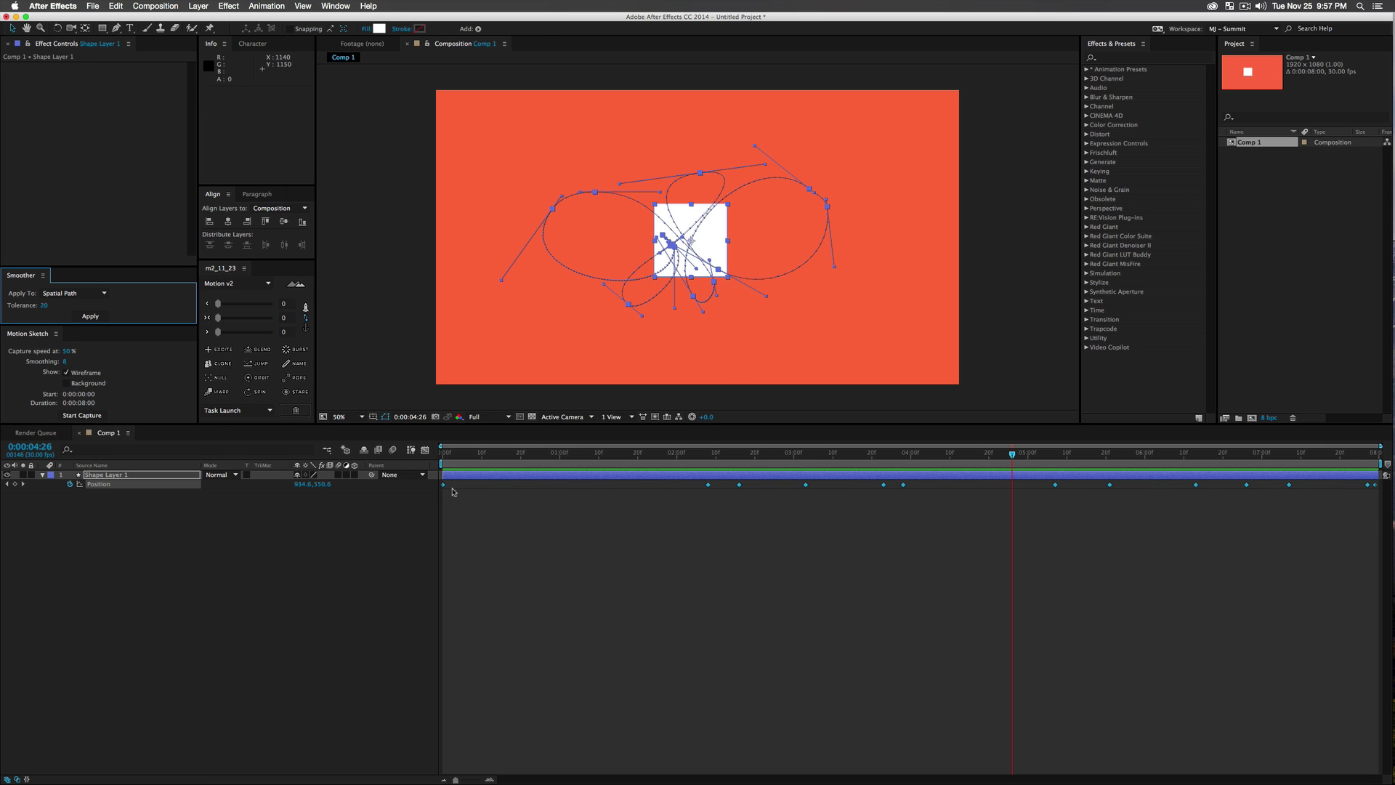
left_click_drag(629, 455, 808, 480)
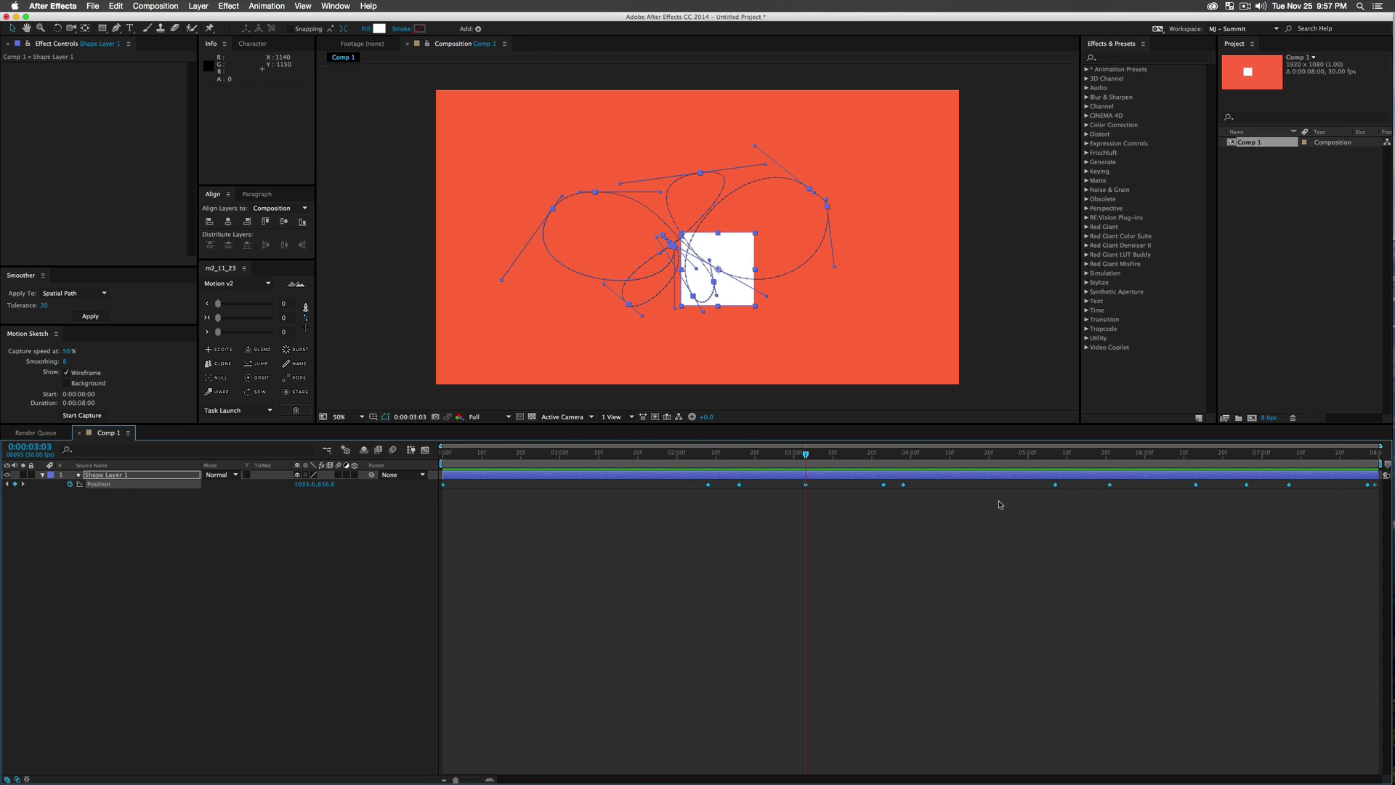
Change a Position keyframe's temporal interpolation to Auto Bezier.
right_click(739, 485)
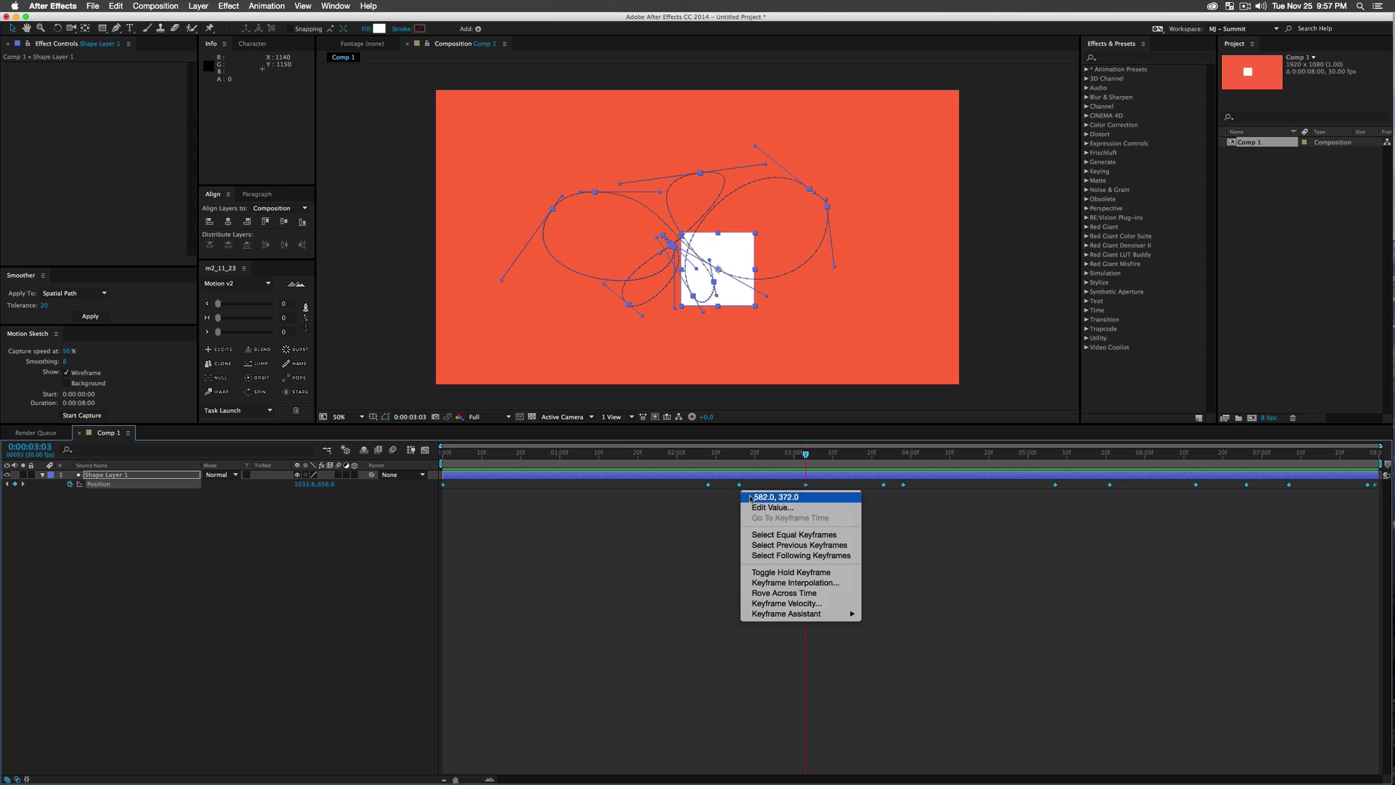
left_click(796, 583)
left_click(718, 338)
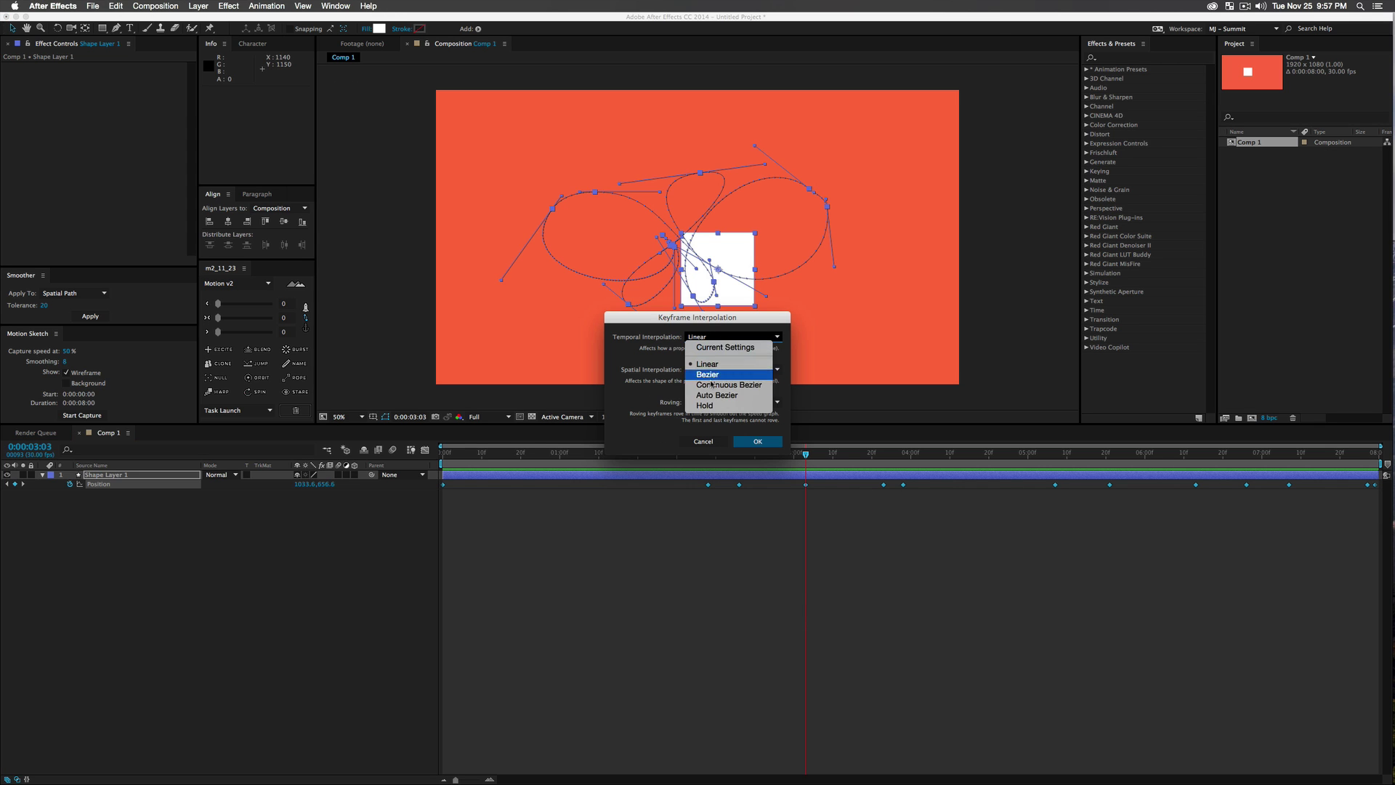
left_click(713, 398)
left_click(768, 447)
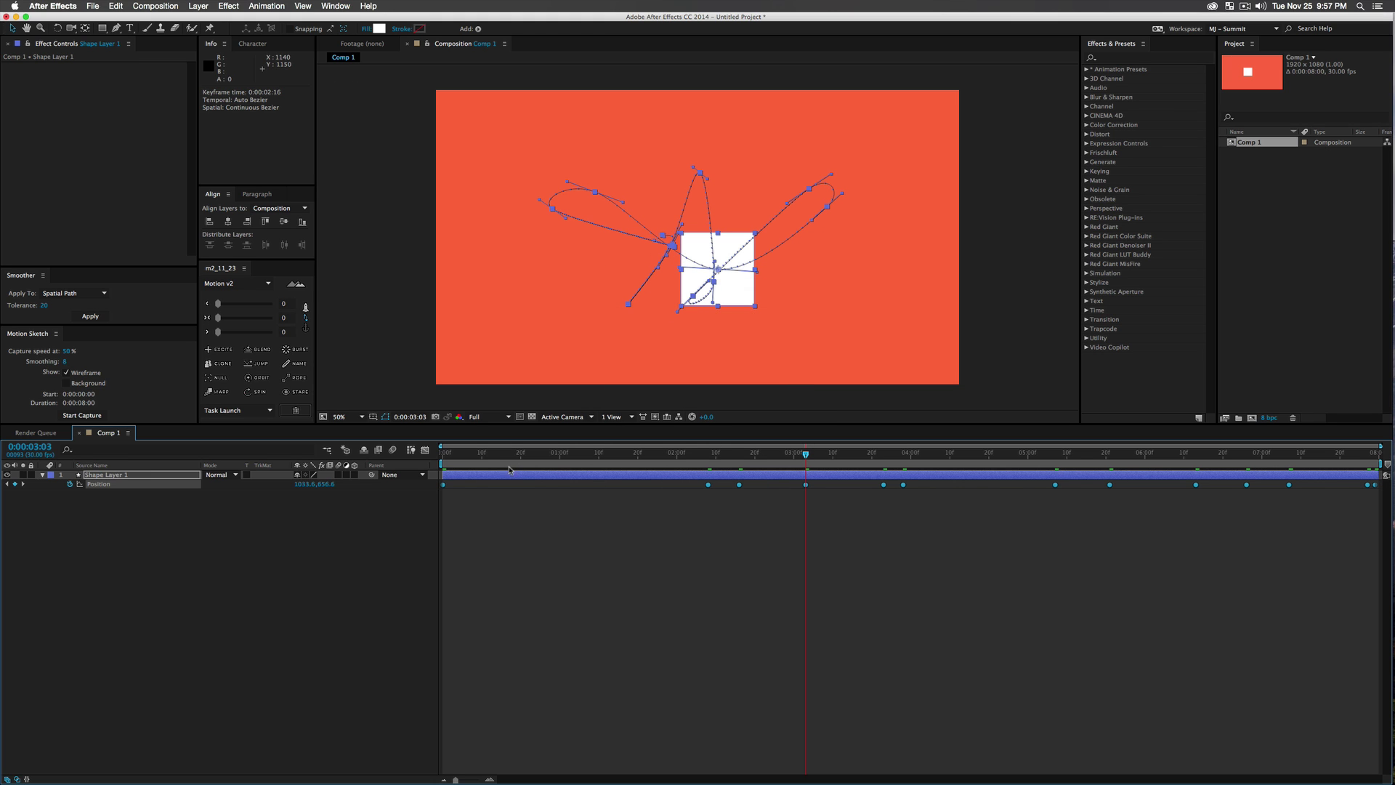
Preview the reshaped motion, then undo the interpolation change and the smoothing.
left_click(454, 459)
key("space")
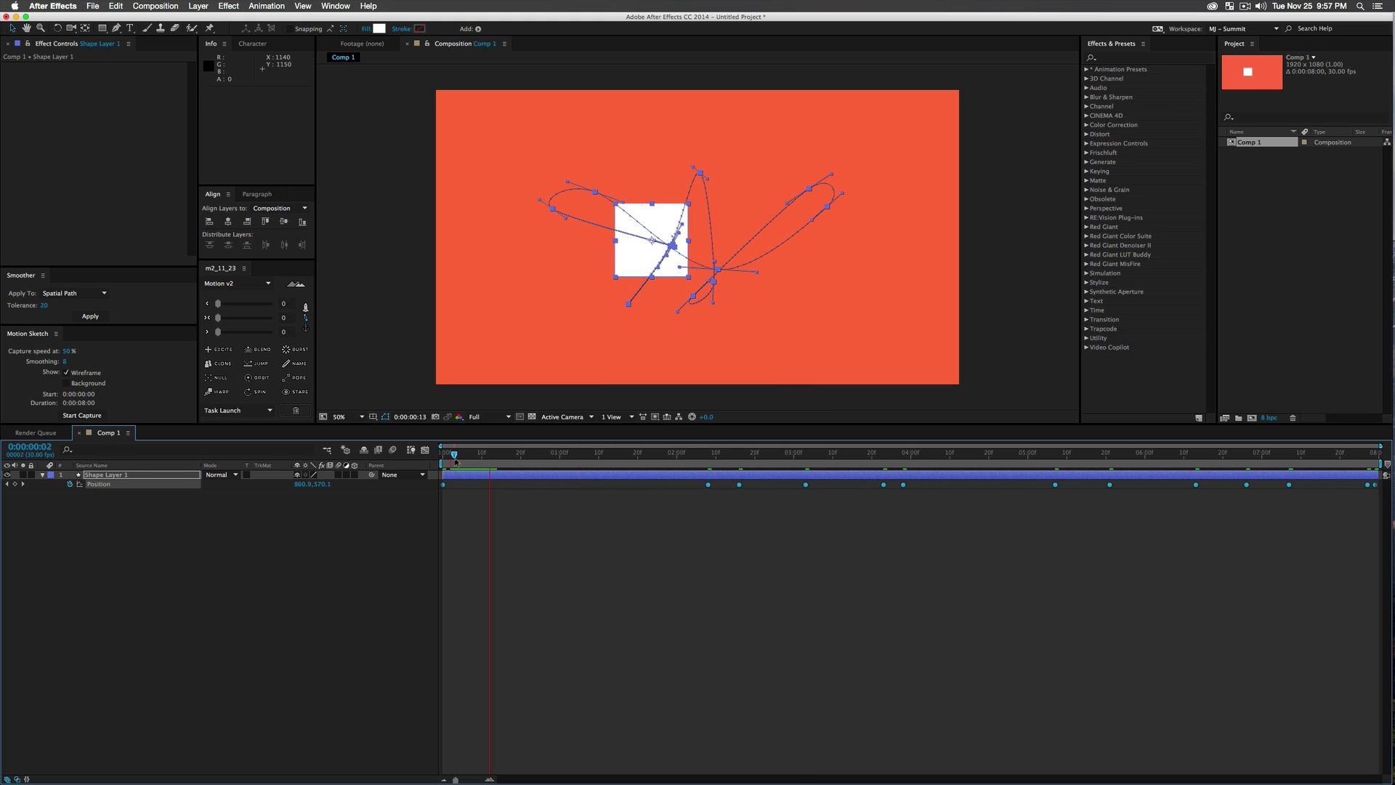
key("space")
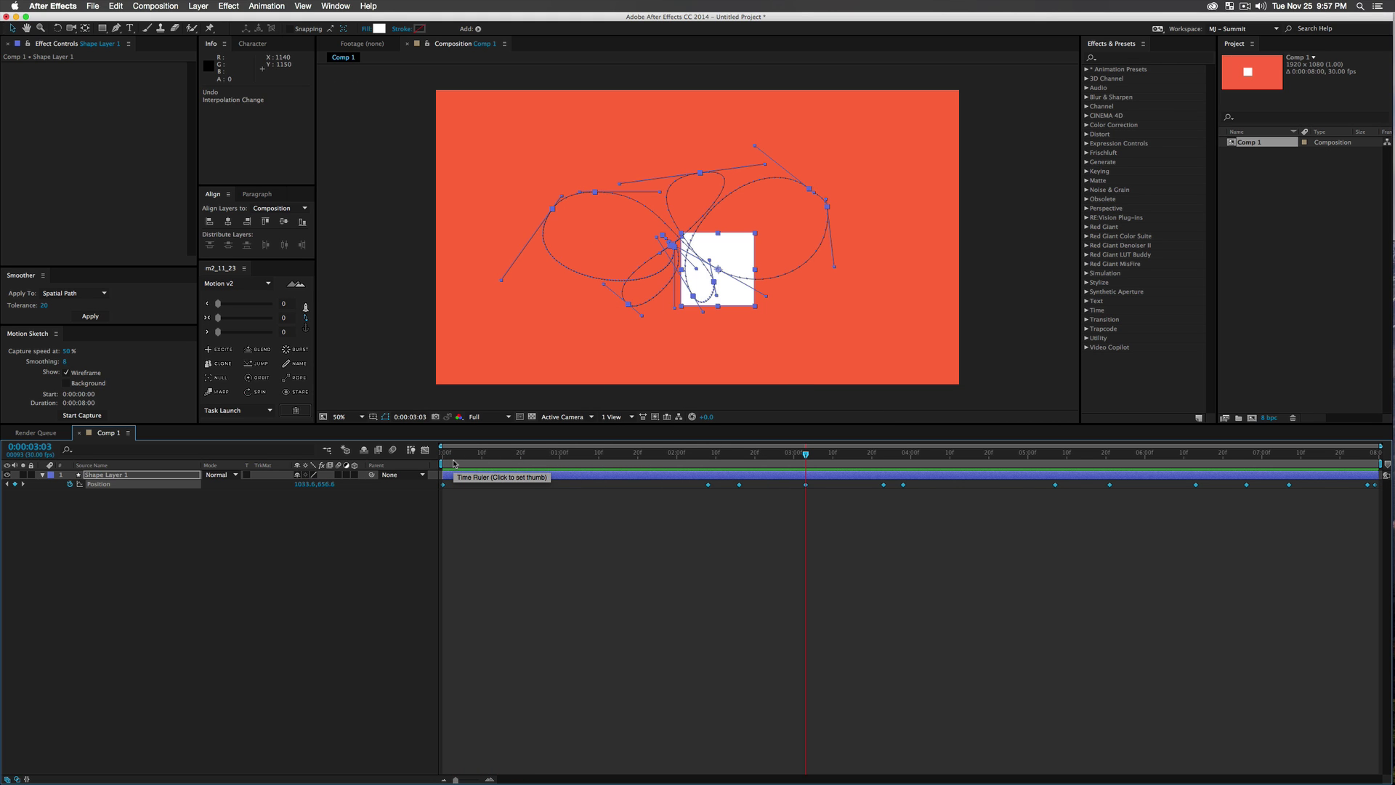
left_click(90, 316)
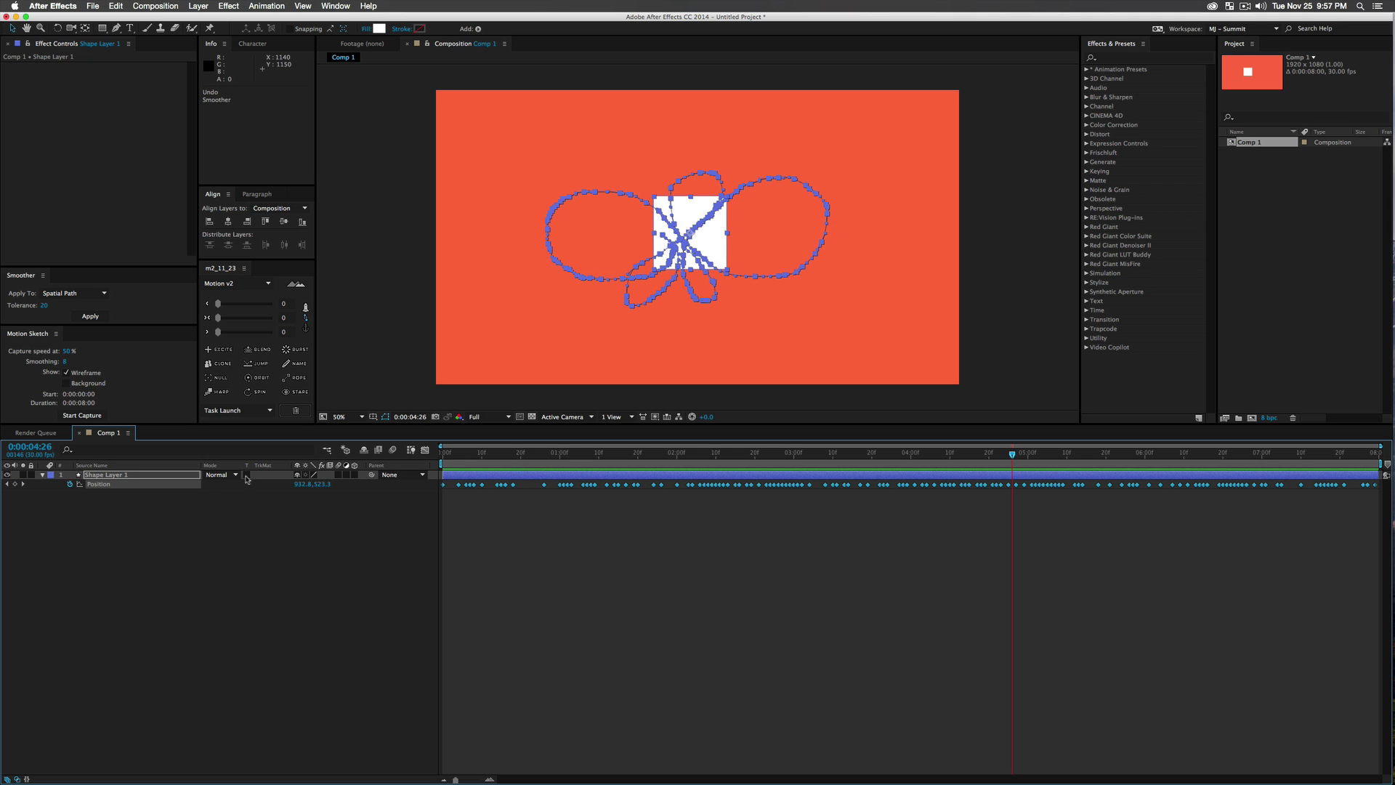
Add a smooth(.6, 25) expression to Shape Layer 1's Position.
left_click(70, 483, "alt")
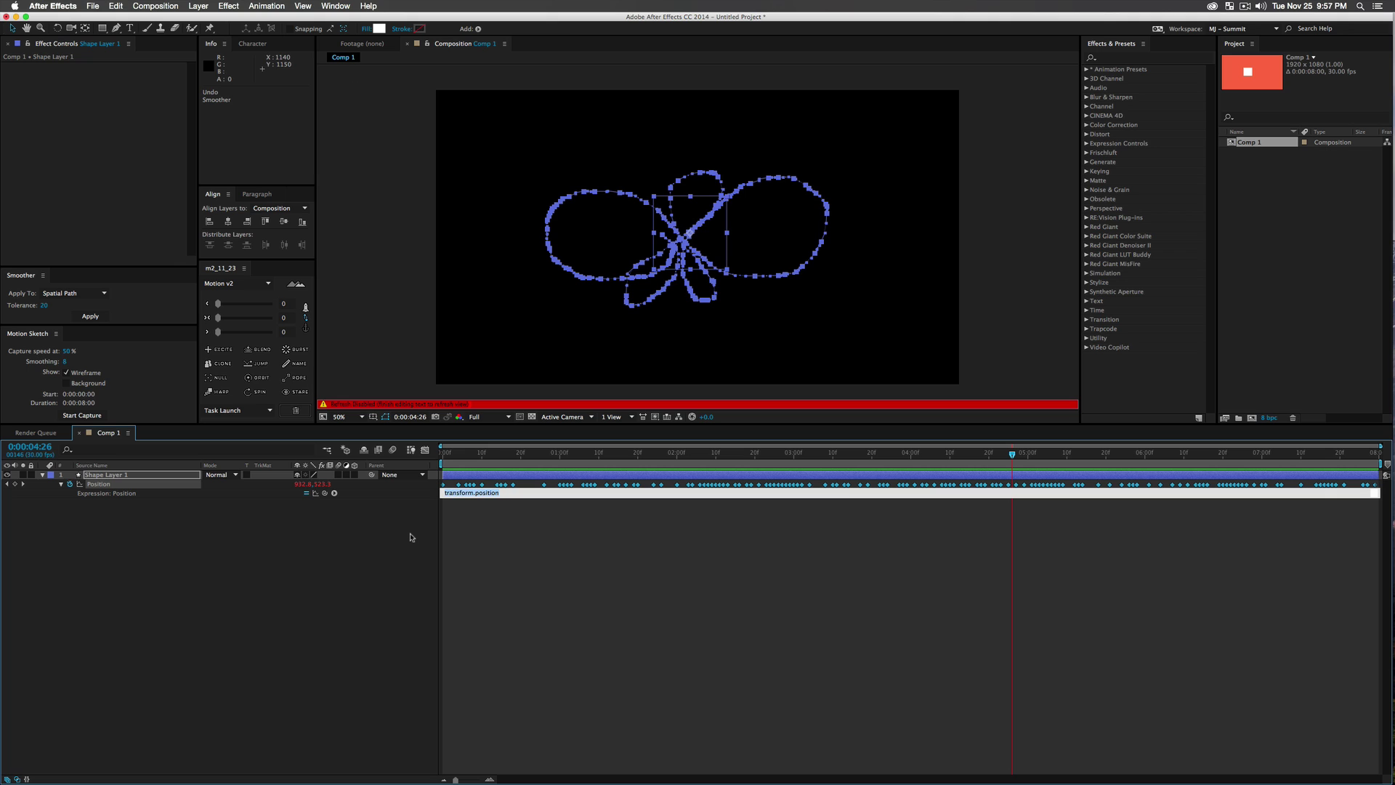
type("smooth(.6, 25")
left_click(339, 538)
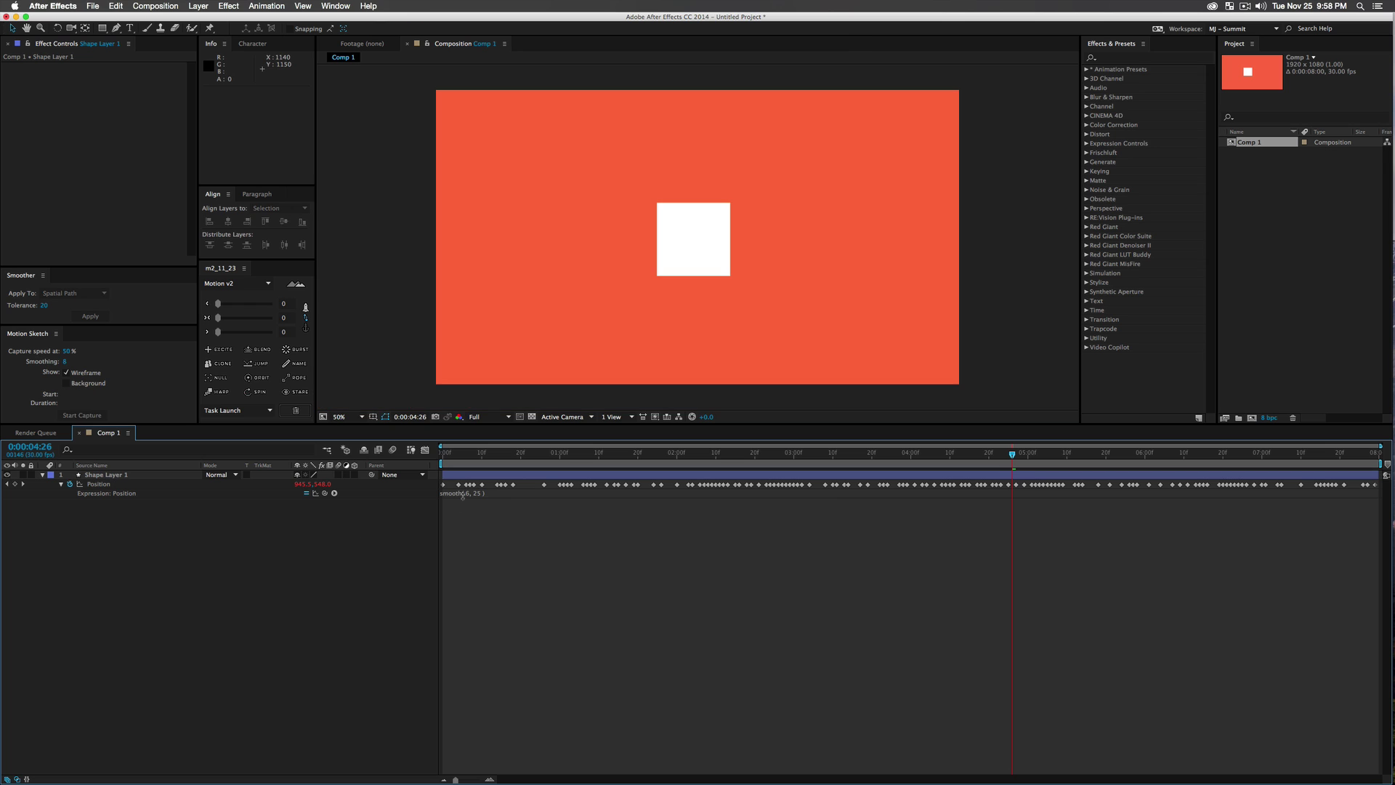
left_click(98, 484)
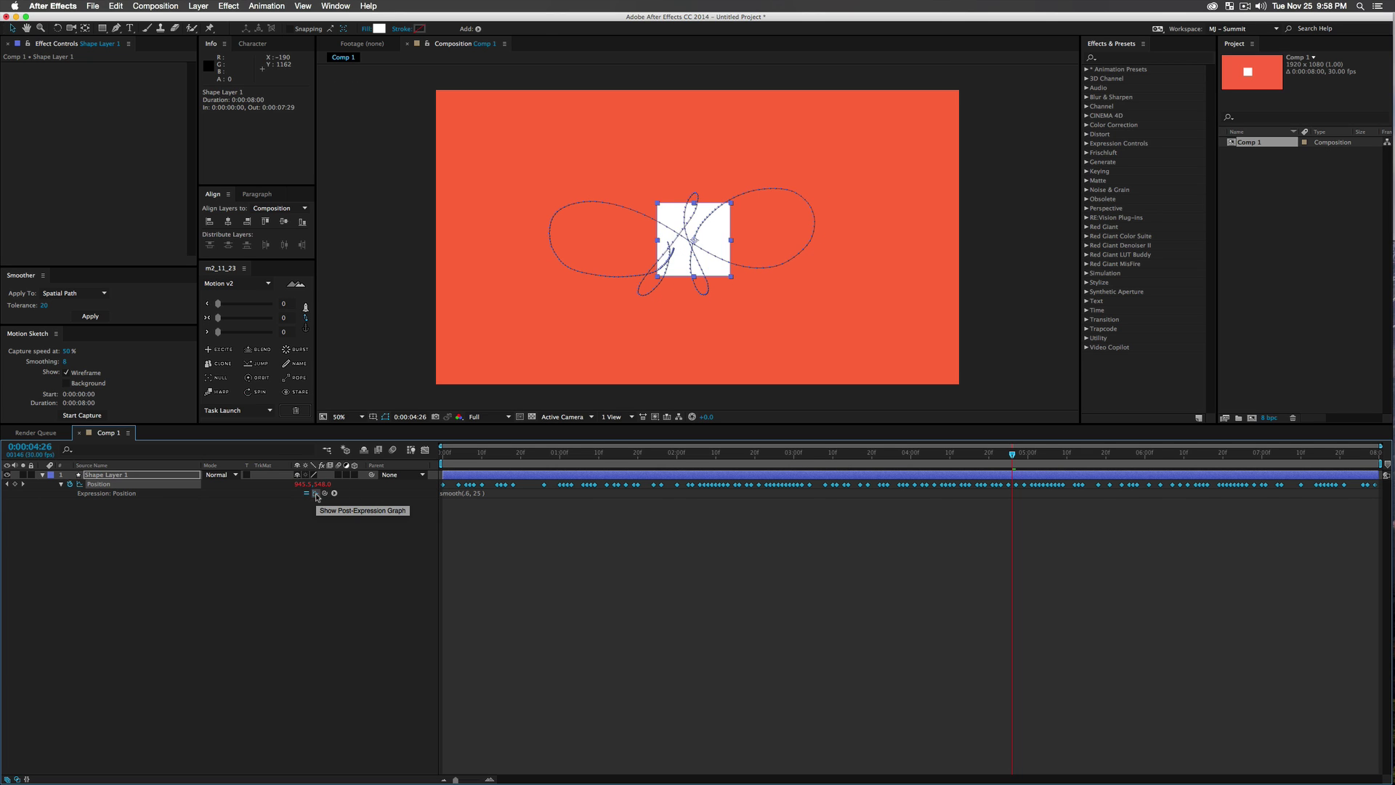
Compare the path with and without the expression, preview, and show Position value curves.
left_click(316, 494)
left_click(316, 494)
left_click(316, 494)
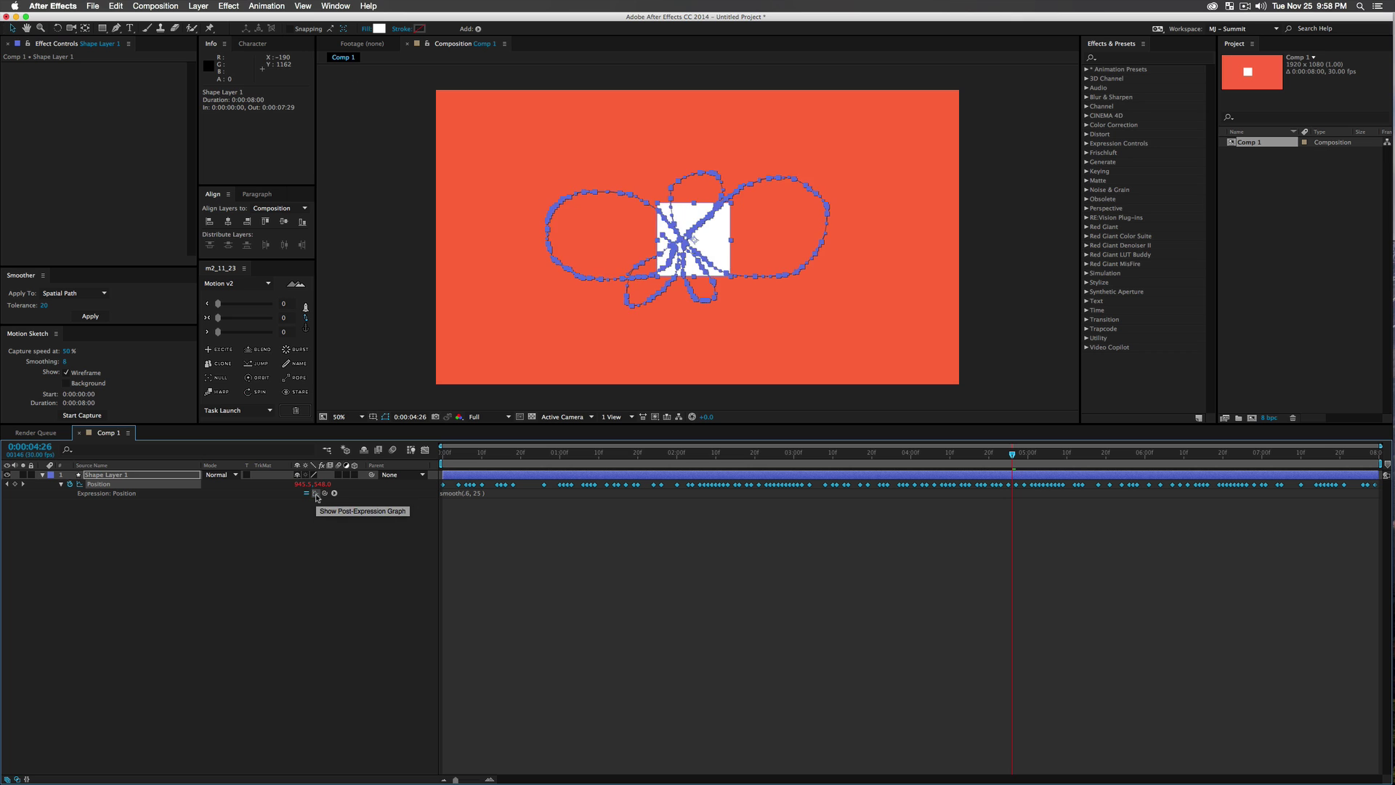
left_click(316, 494)
left_click(316, 494)
left_click(316, 494)
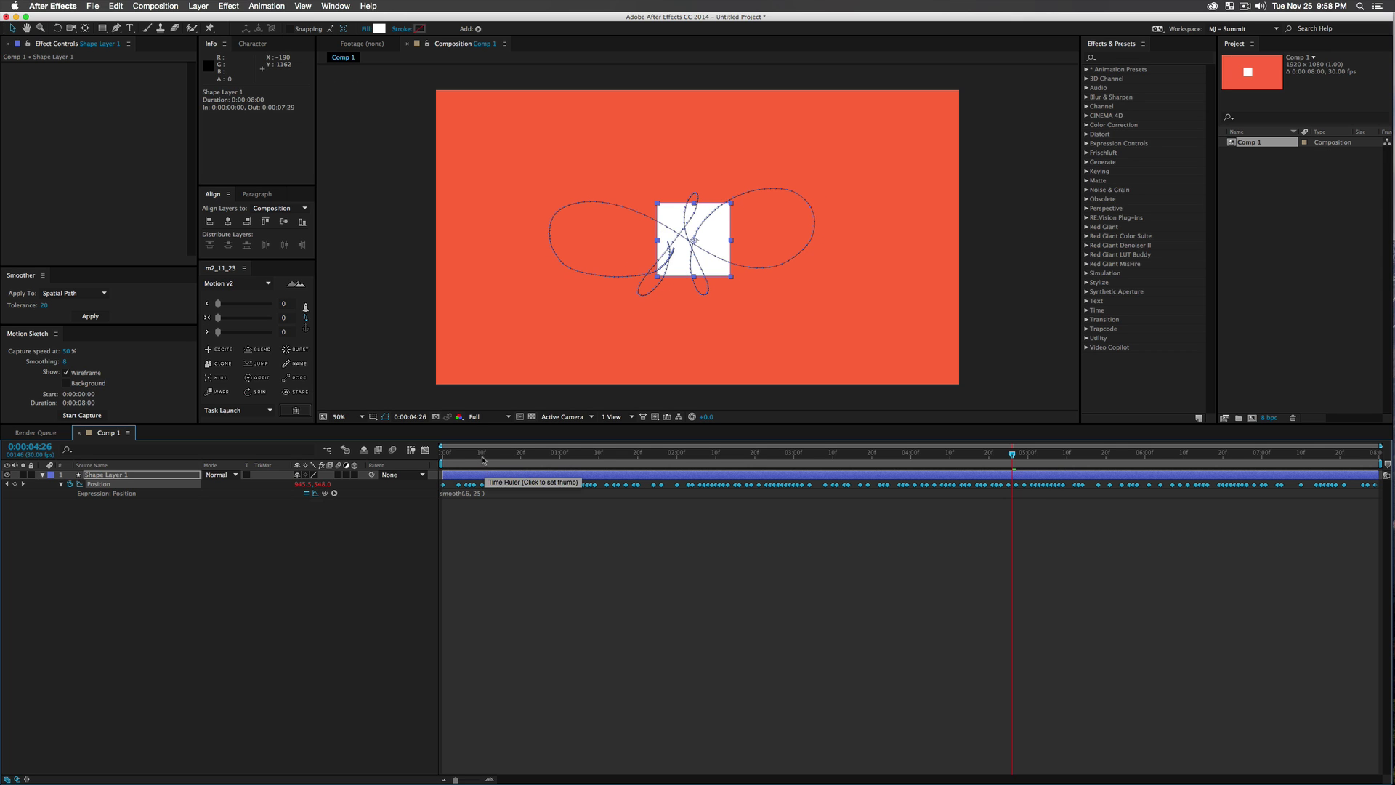
key("KP_0")
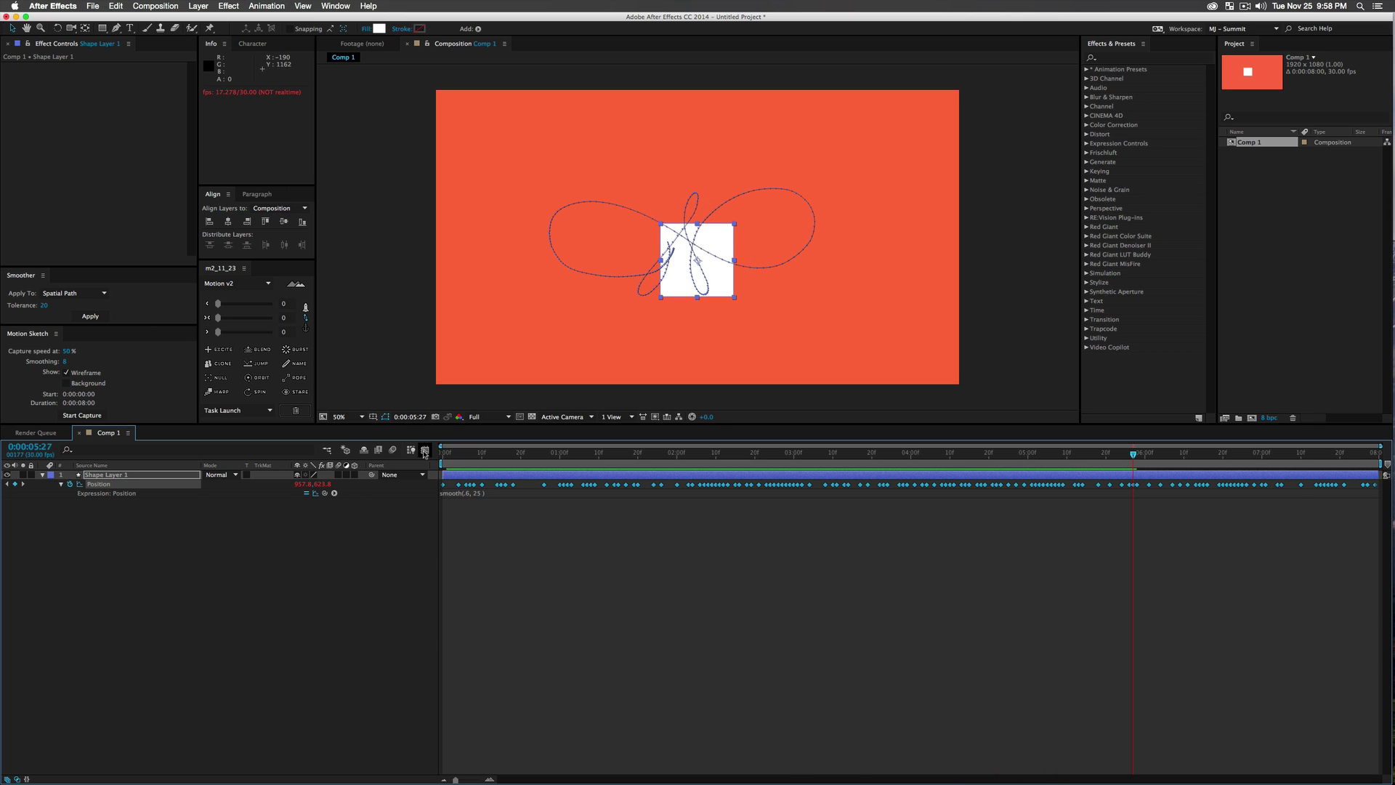
left_click(425, 451)
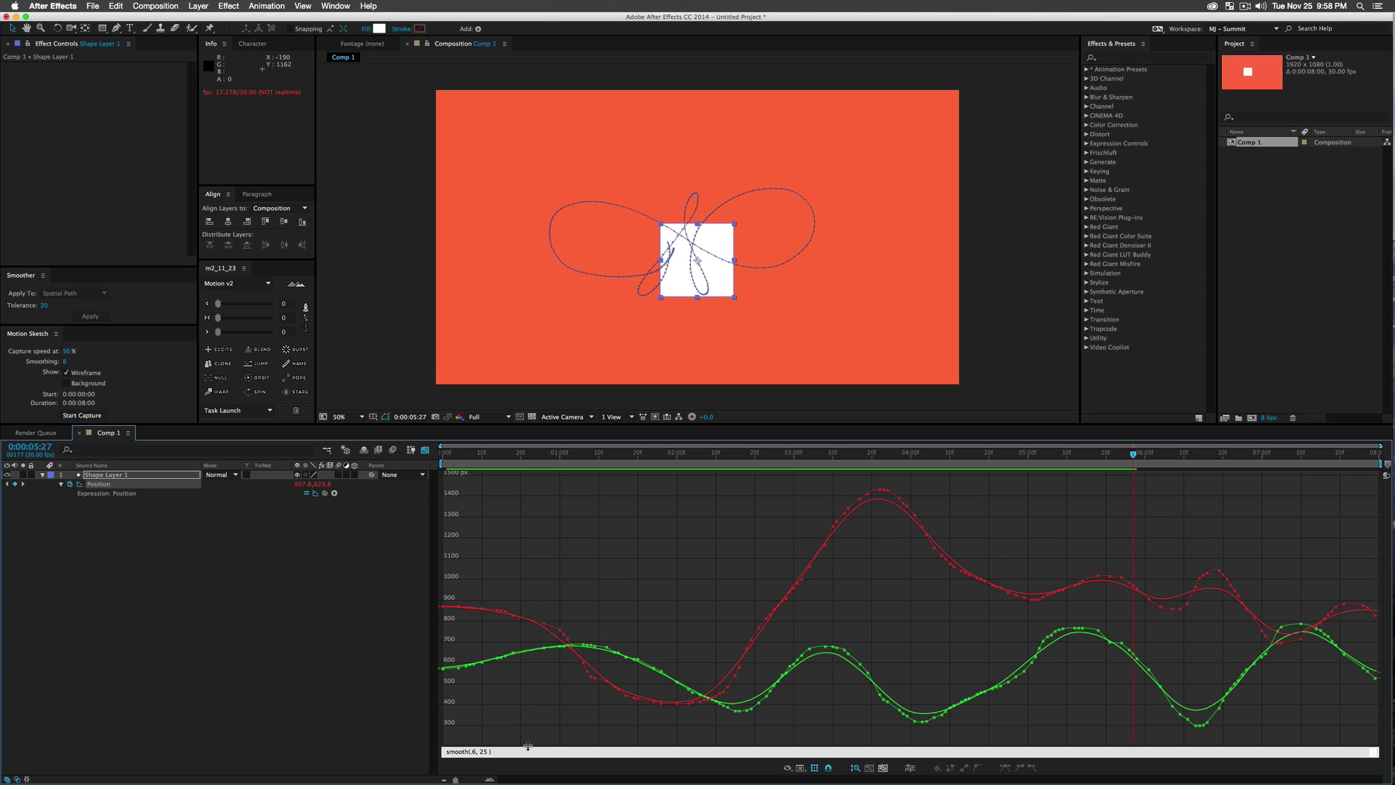
Enlarge the expression field and look at the graph display options without changing them.
left_click_drag(529, 746, 531, 729)
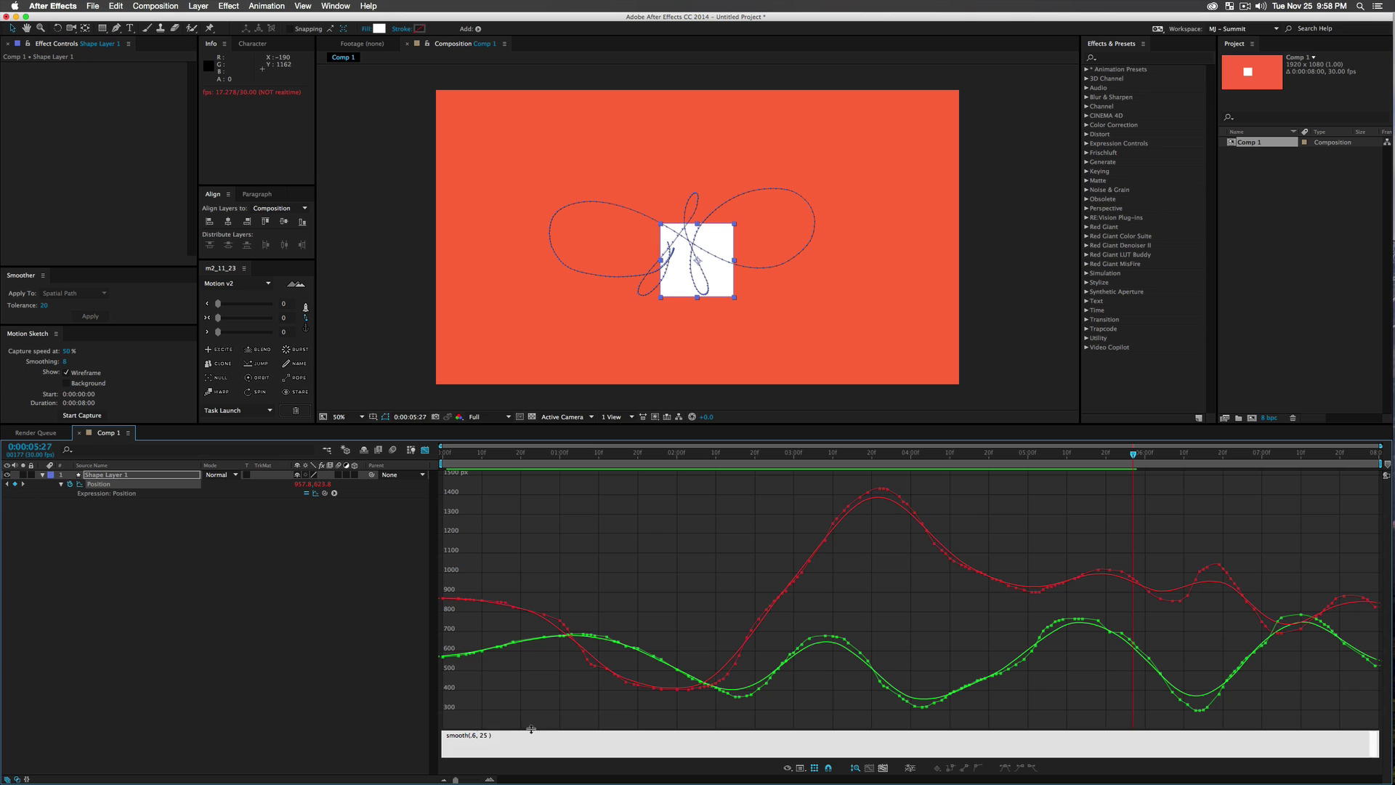
left_click(799, 766)
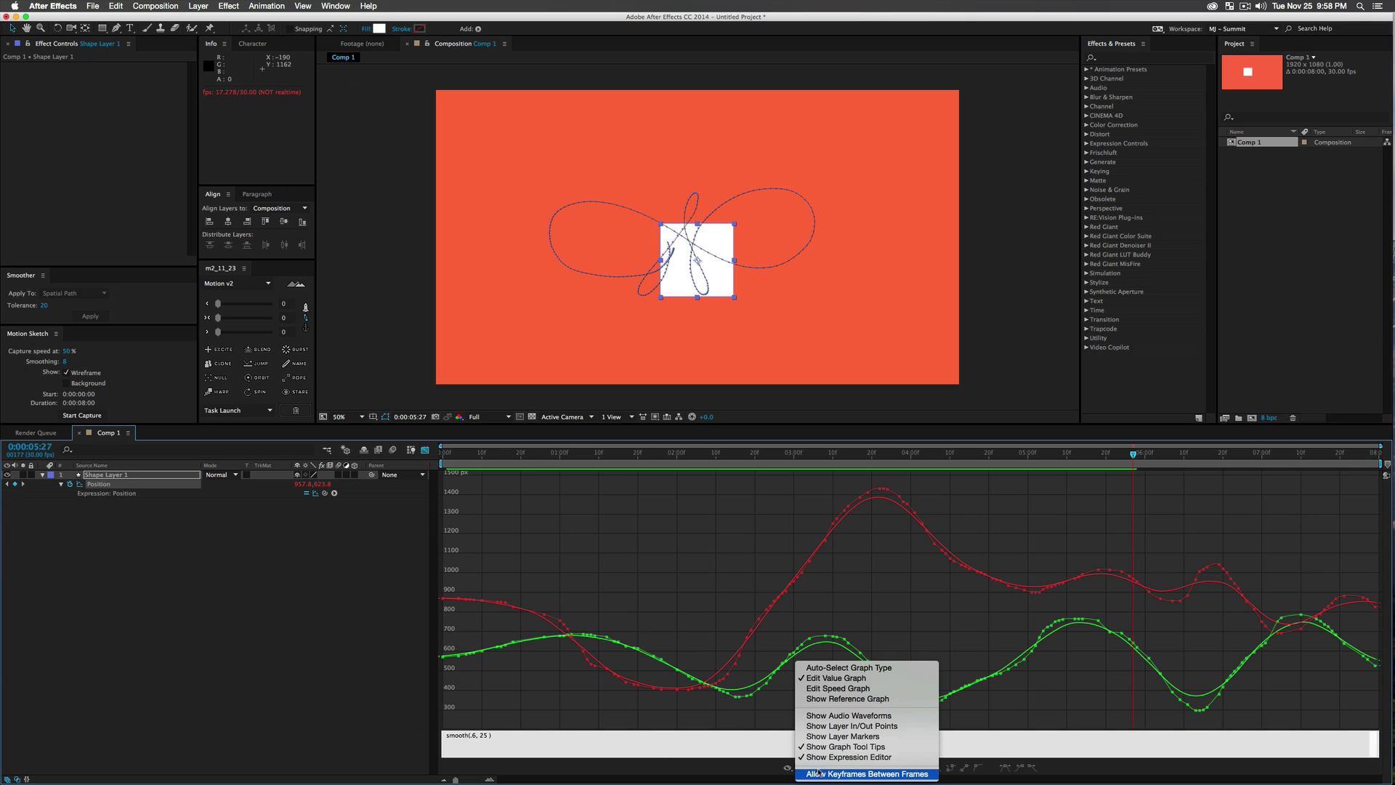
left_click(501, 730)
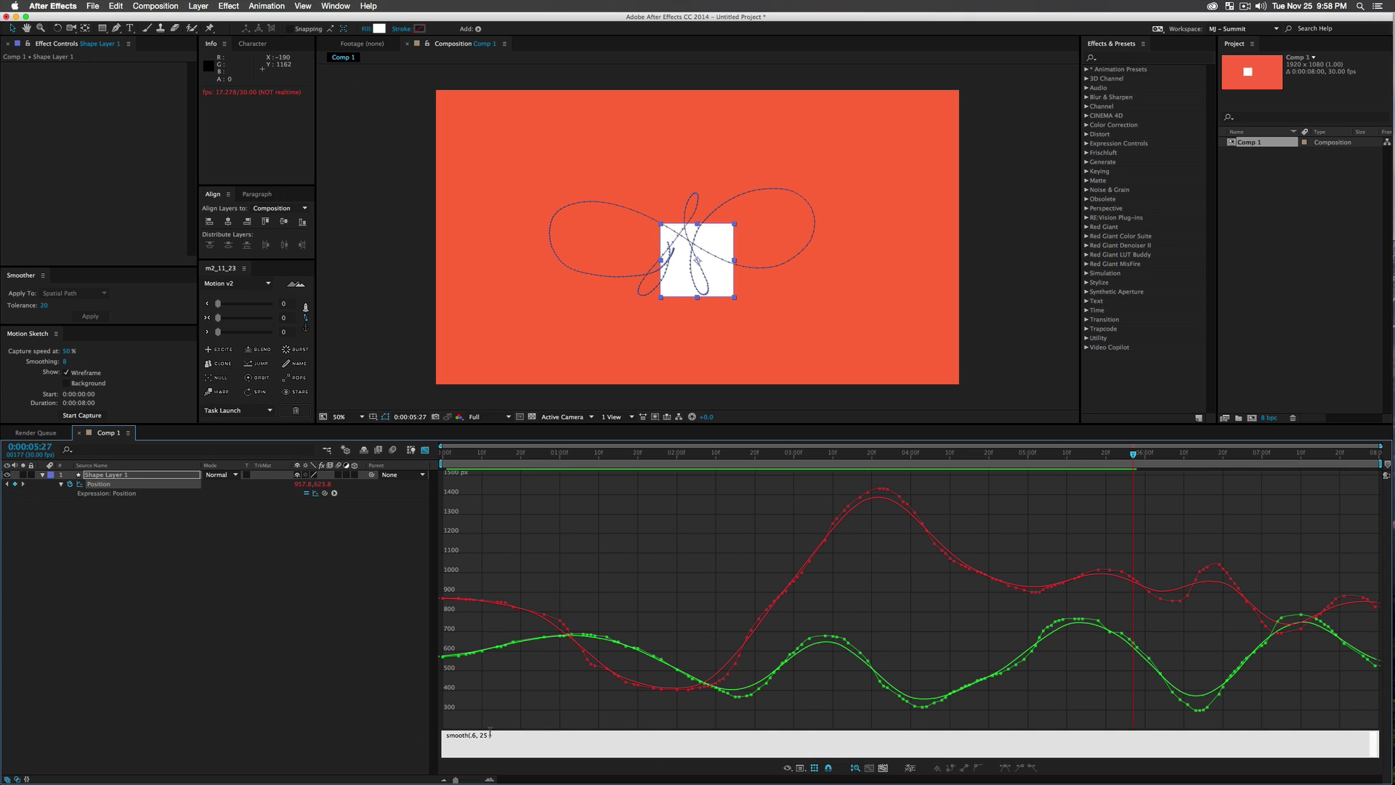
Try alternate smooth() values (4 and 7) in the Position expression.
double_click(485, 736)
type("43")
left_click(280, 620)
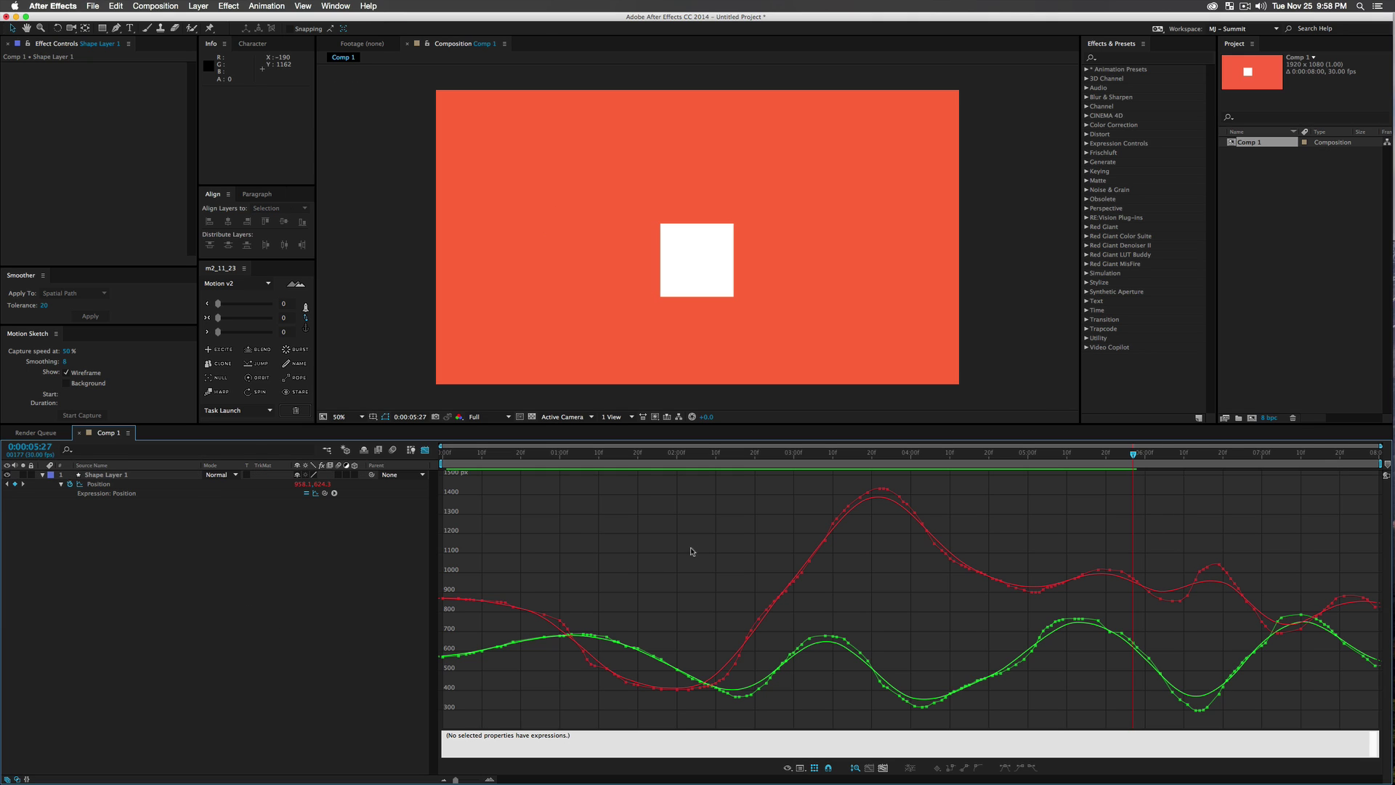
left_click(150, 486)
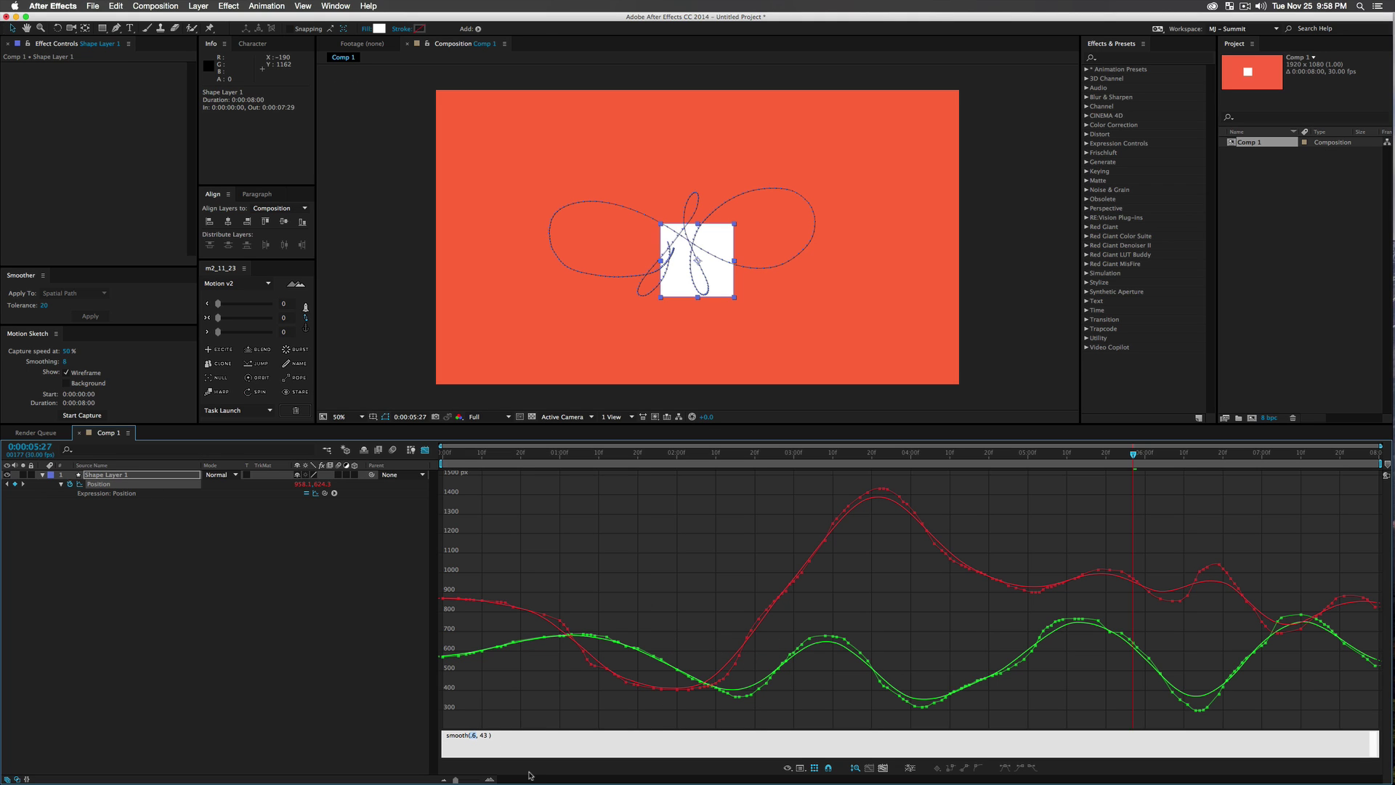
key("BackSpace")
type("7")
left_click(344, 684)
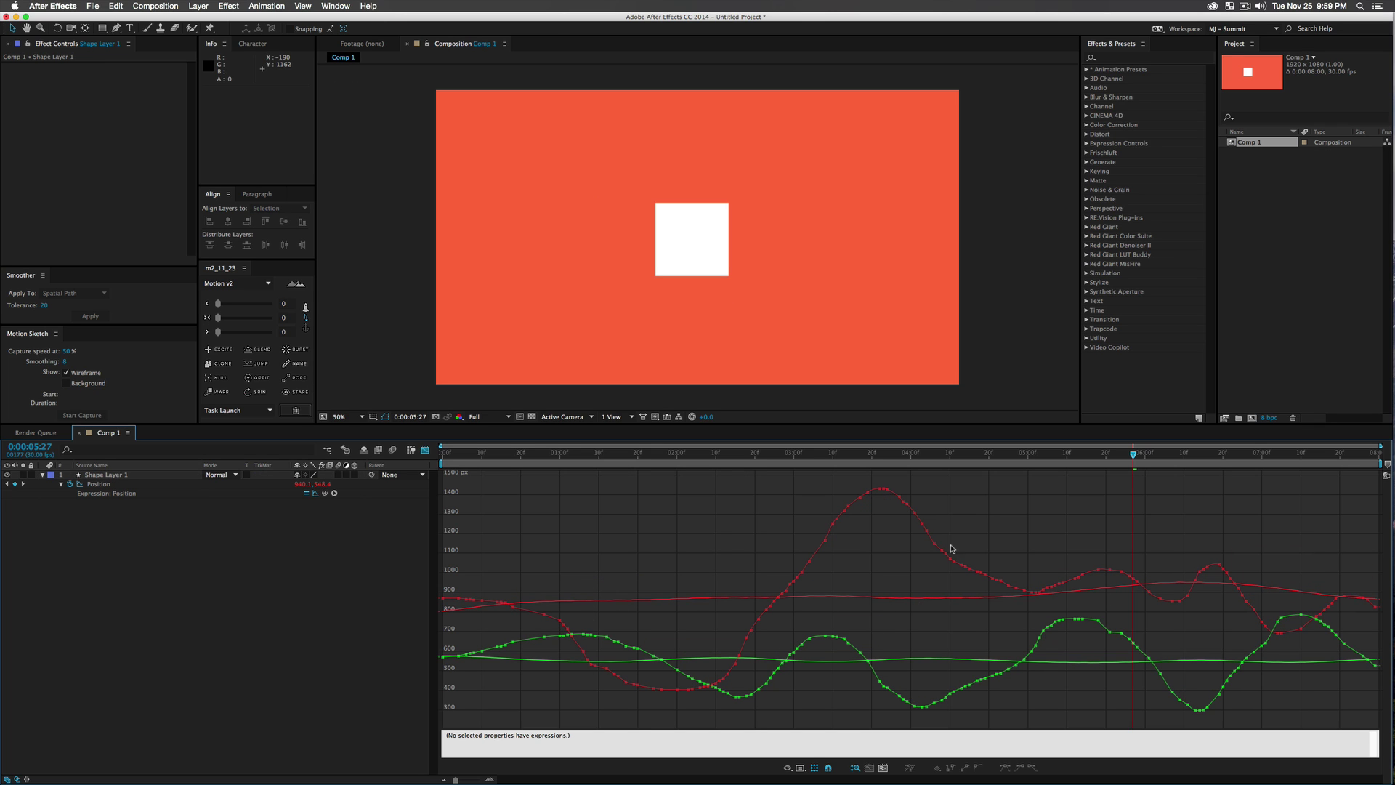
Return to the layer bar timeline and preview the smoothed motion from the start.
left_click(662, 688)
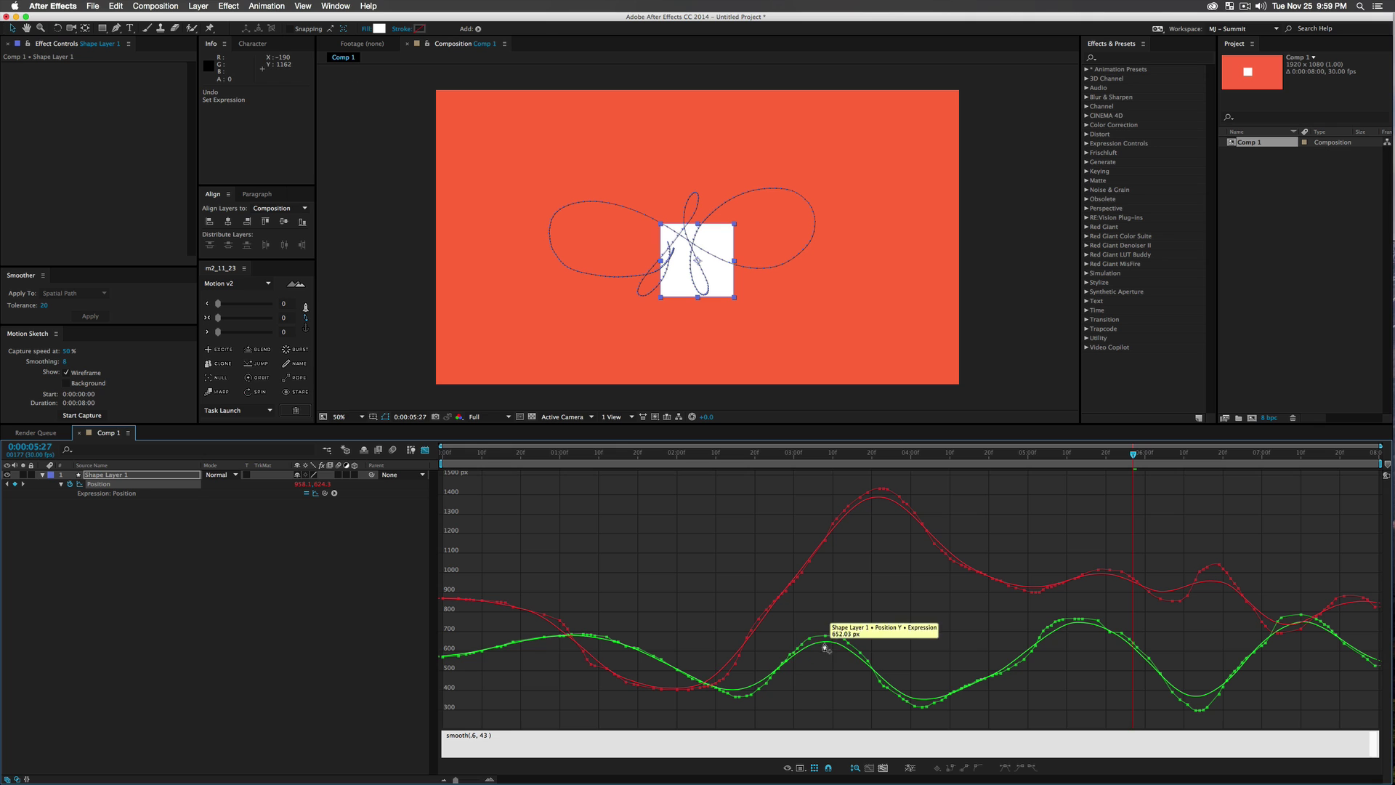
left_click(425, 449)
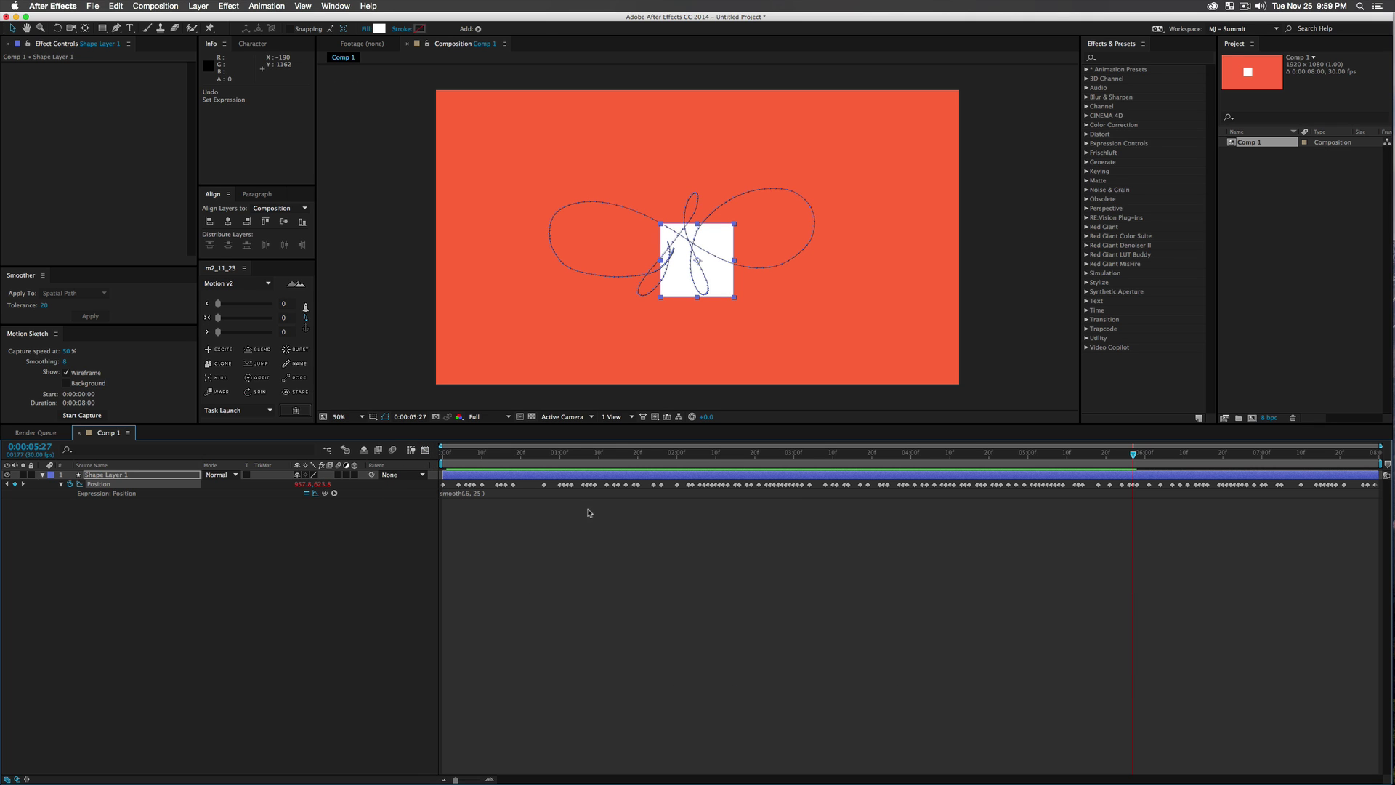
key("KP_0")
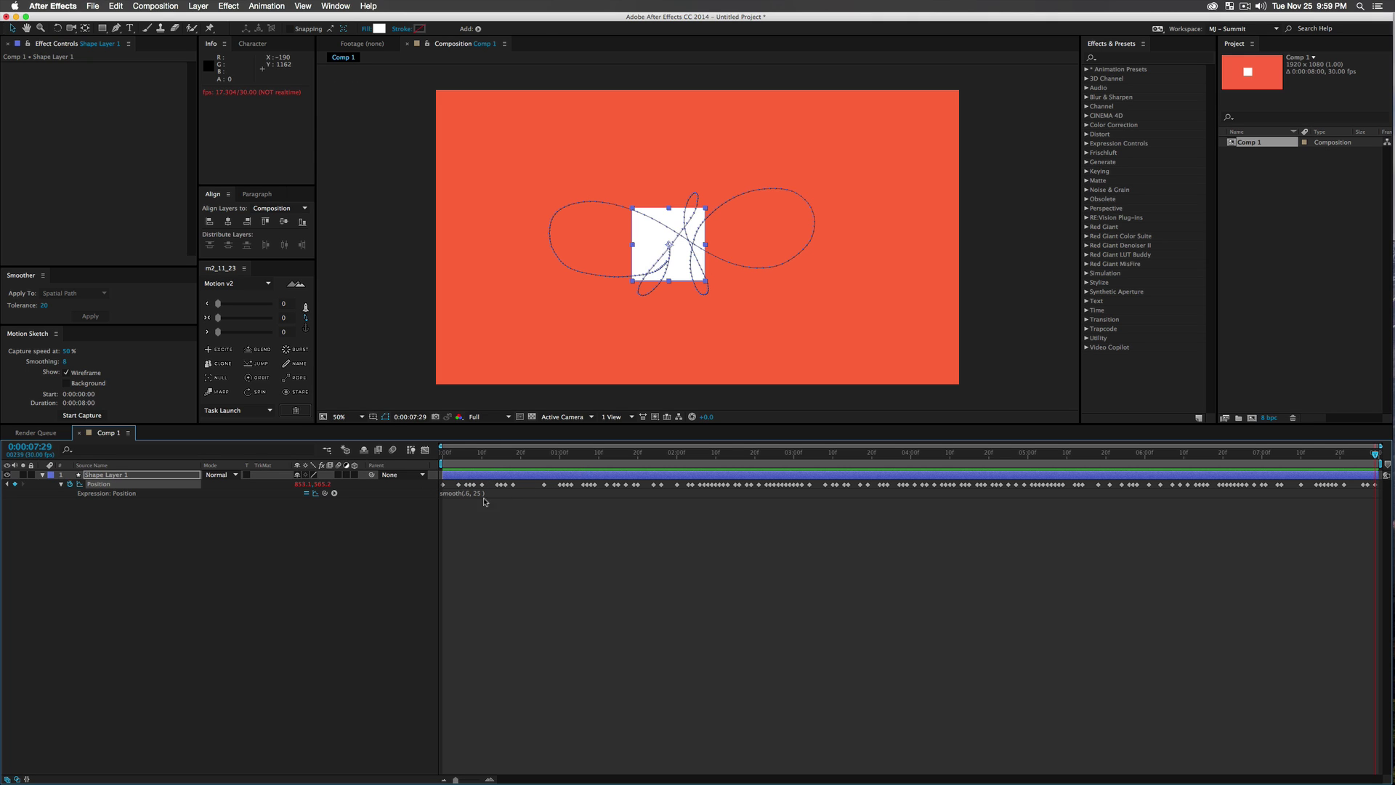
Select Shape Layer 1's Position and bring up the Animation menu.
left_click(125, 485)
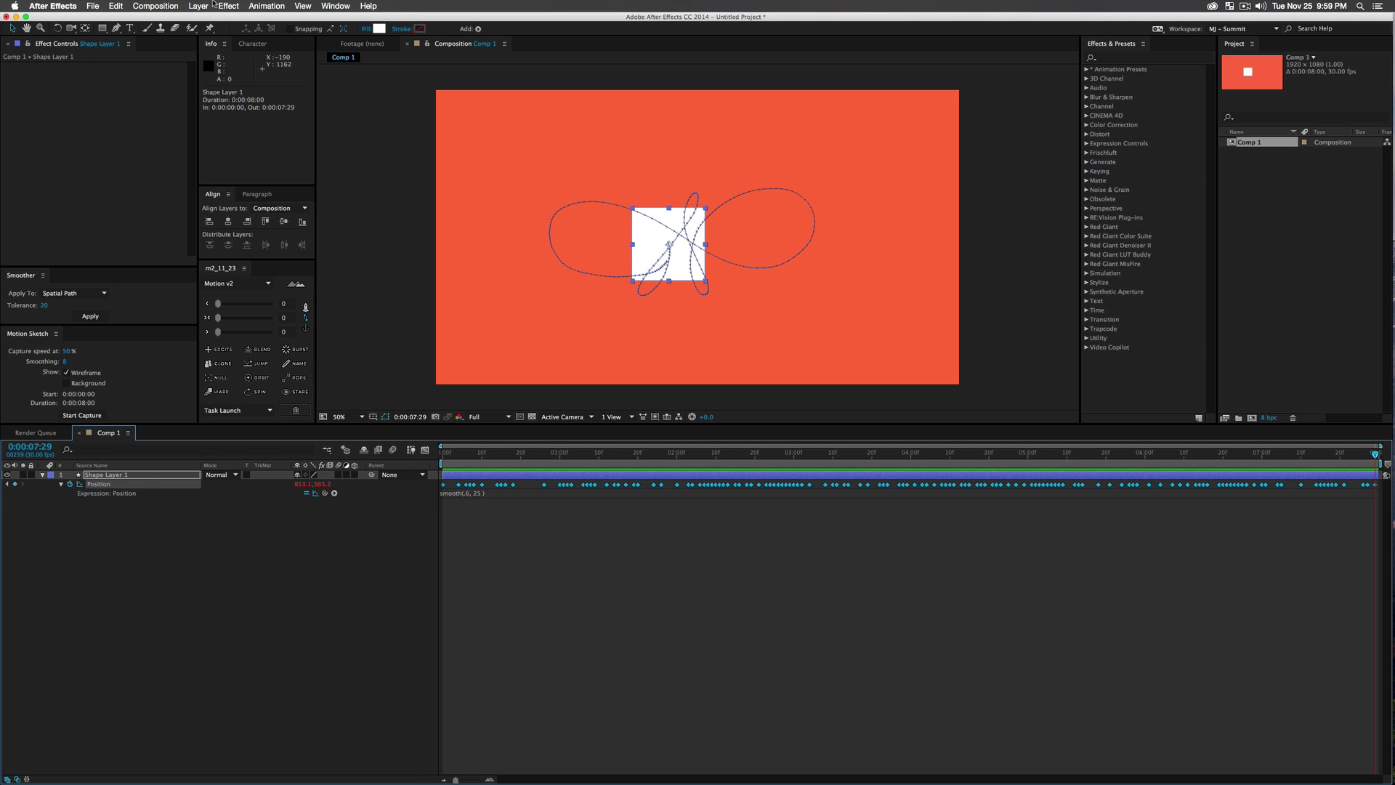
left_click(266, 6)
mouse_move(203, 4)
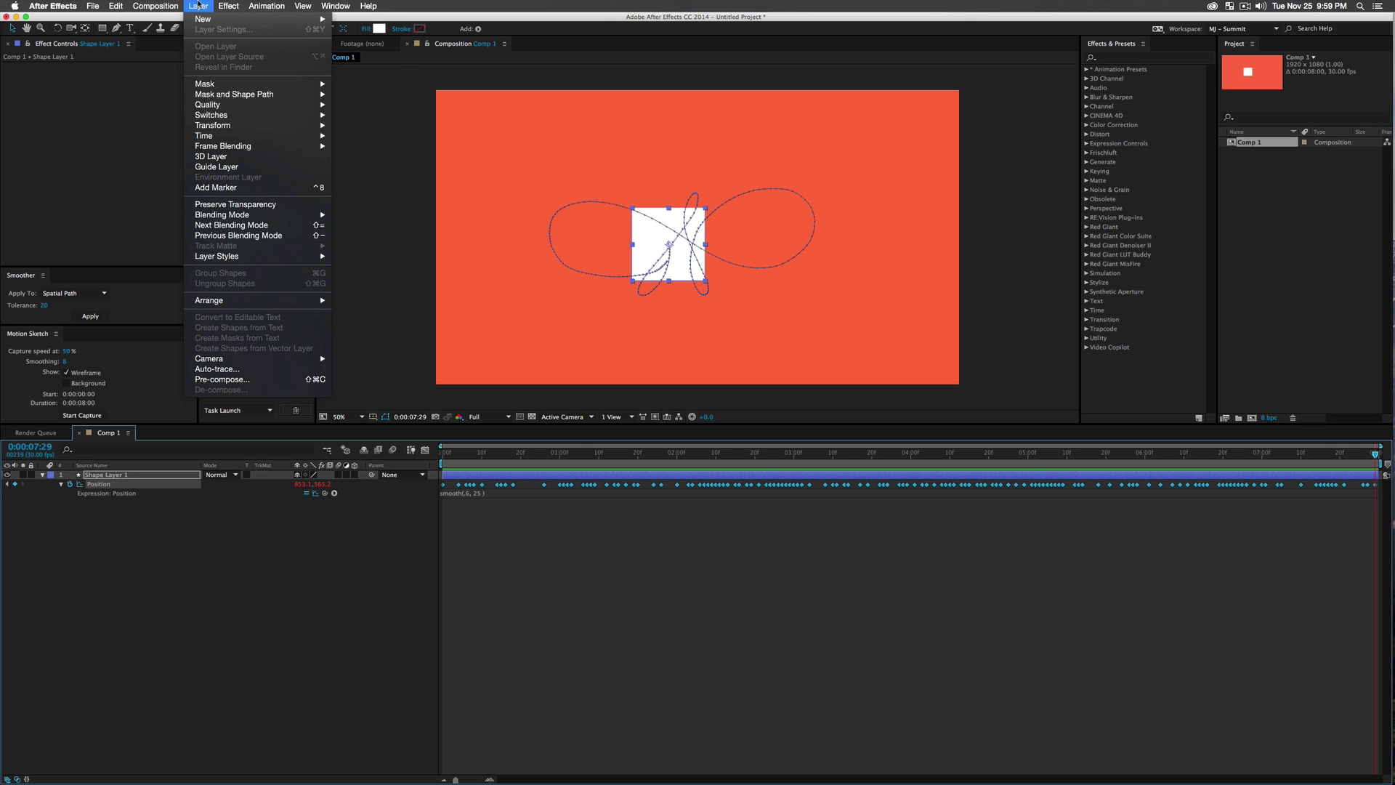
Convert the Position expression to keyframes via Keyframe Assistant.
mouse_move(256, 4)
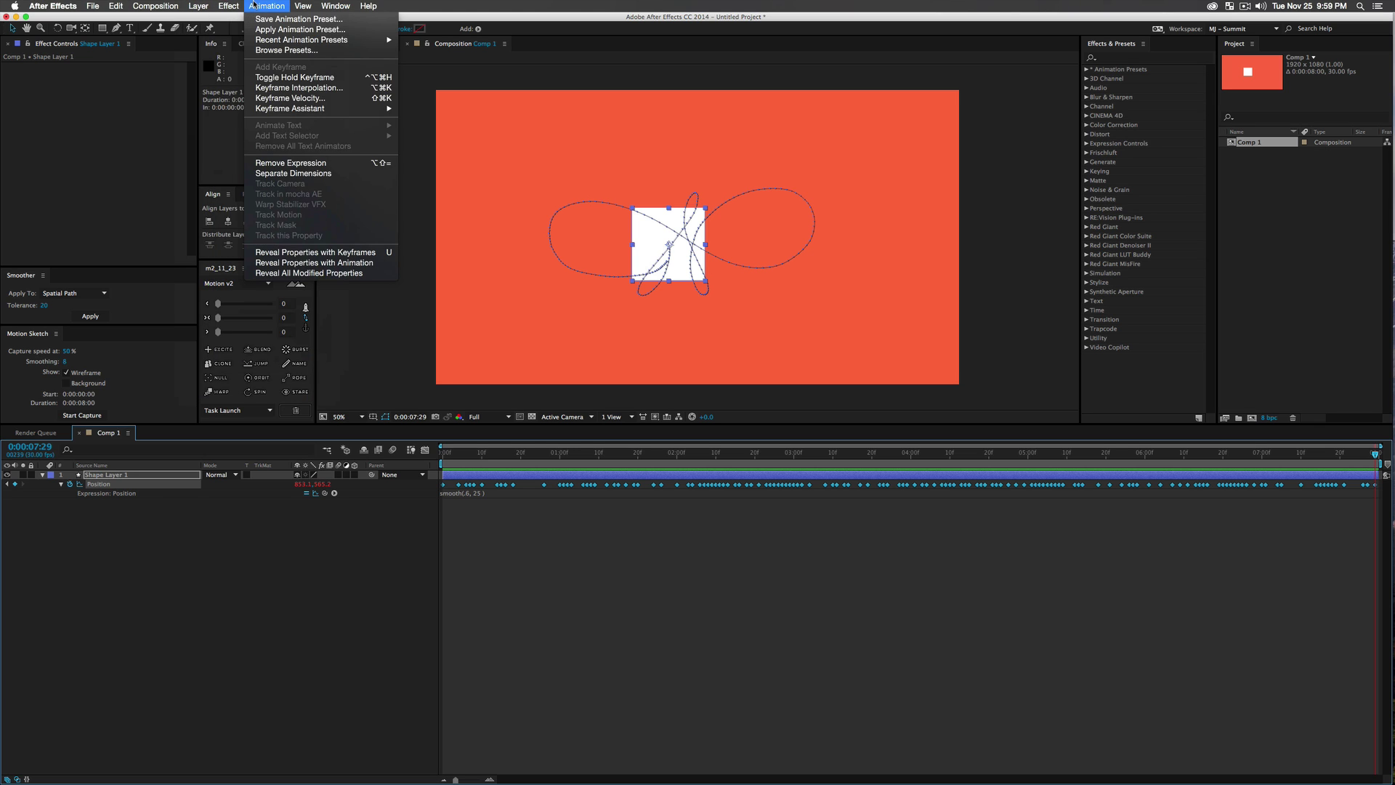
mouse_move(278, 113)
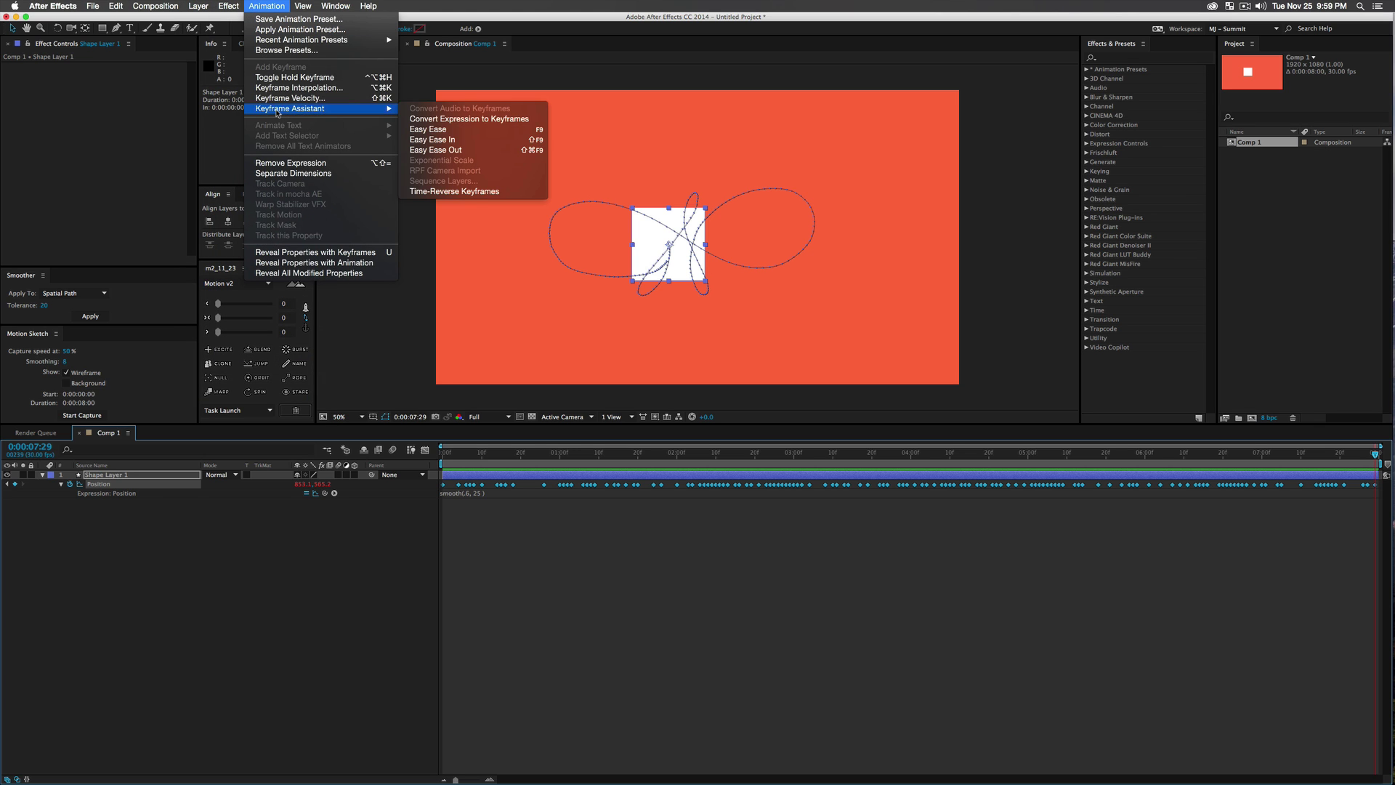
left_click(459, 120)
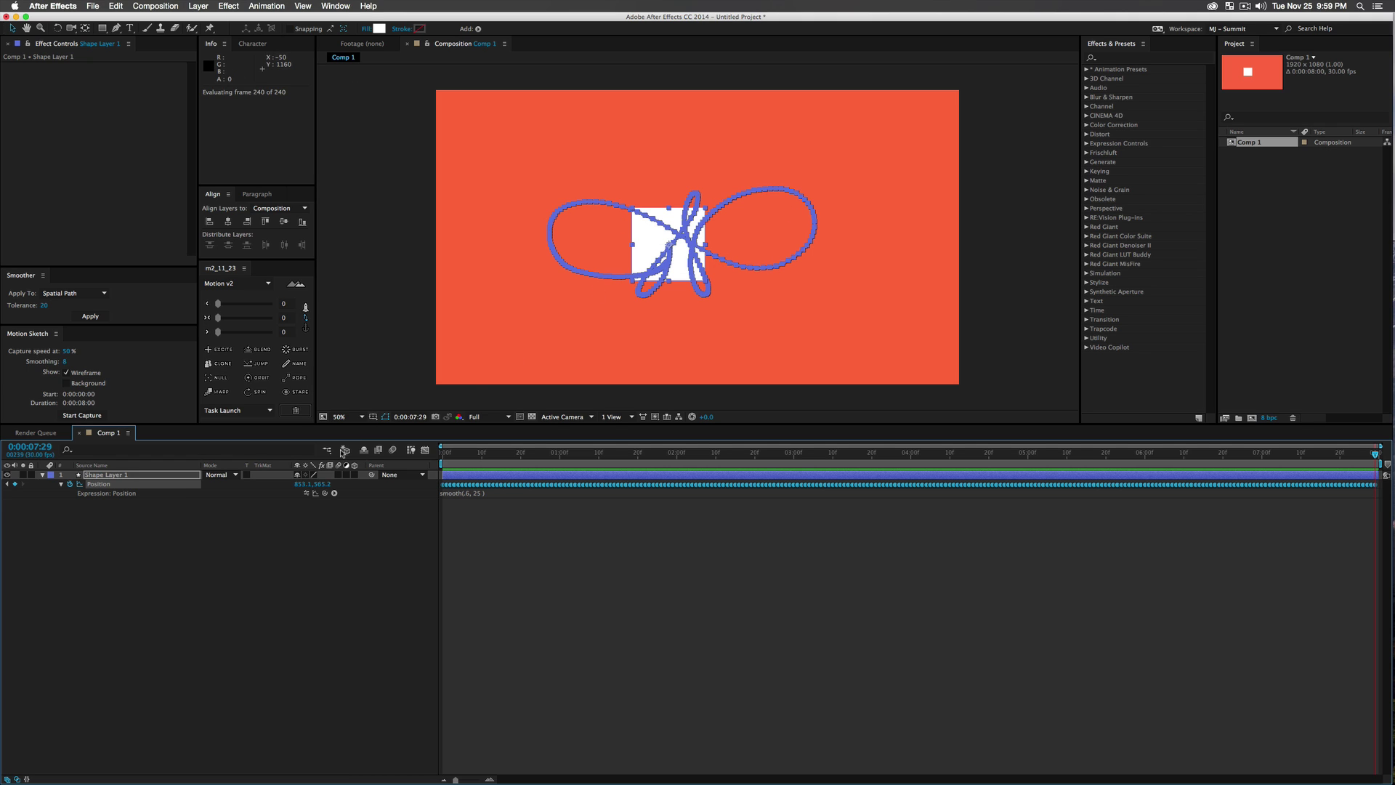
Delete the smooth expression text, deselect the layer, and preview.
left_click(462, 493)
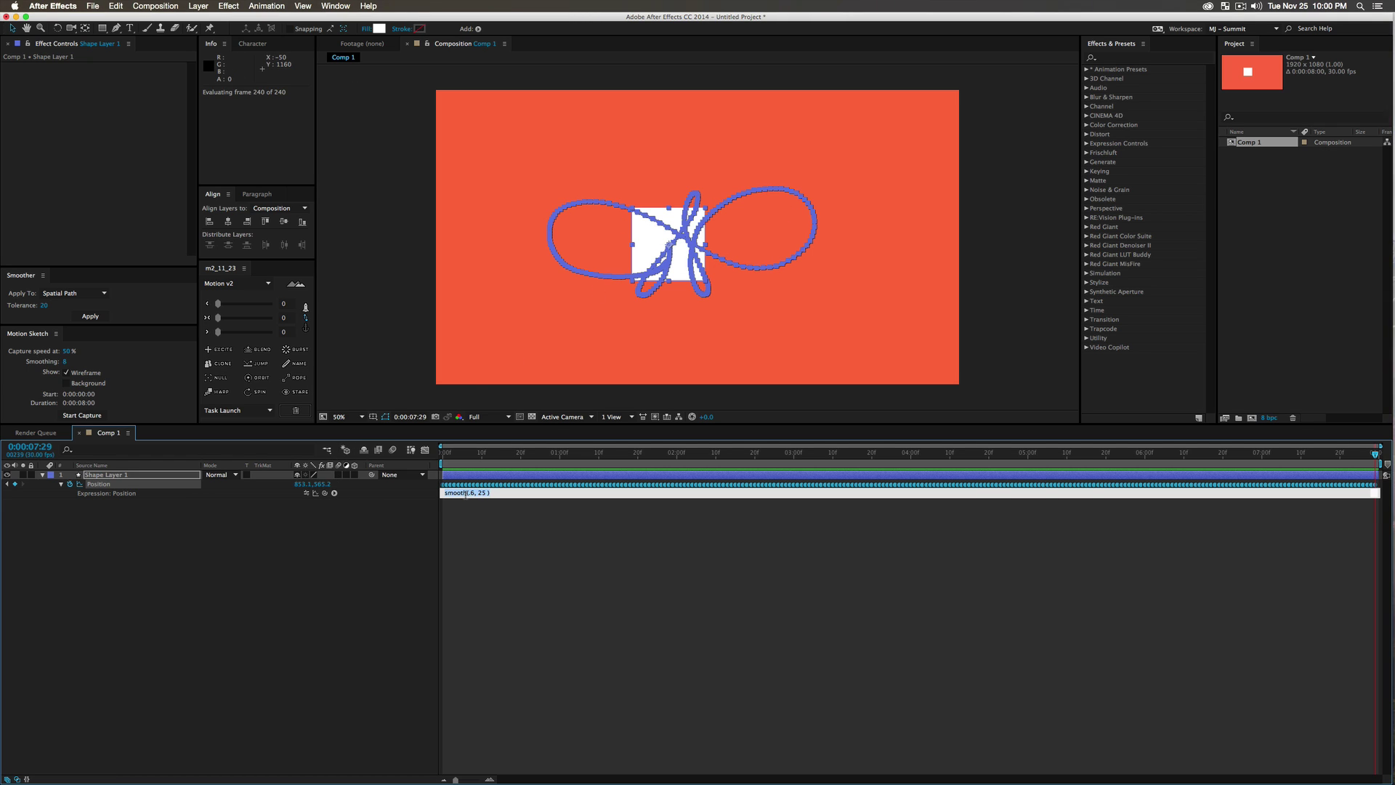
key("BackSpace")
left_click(411, 511)
key("space")
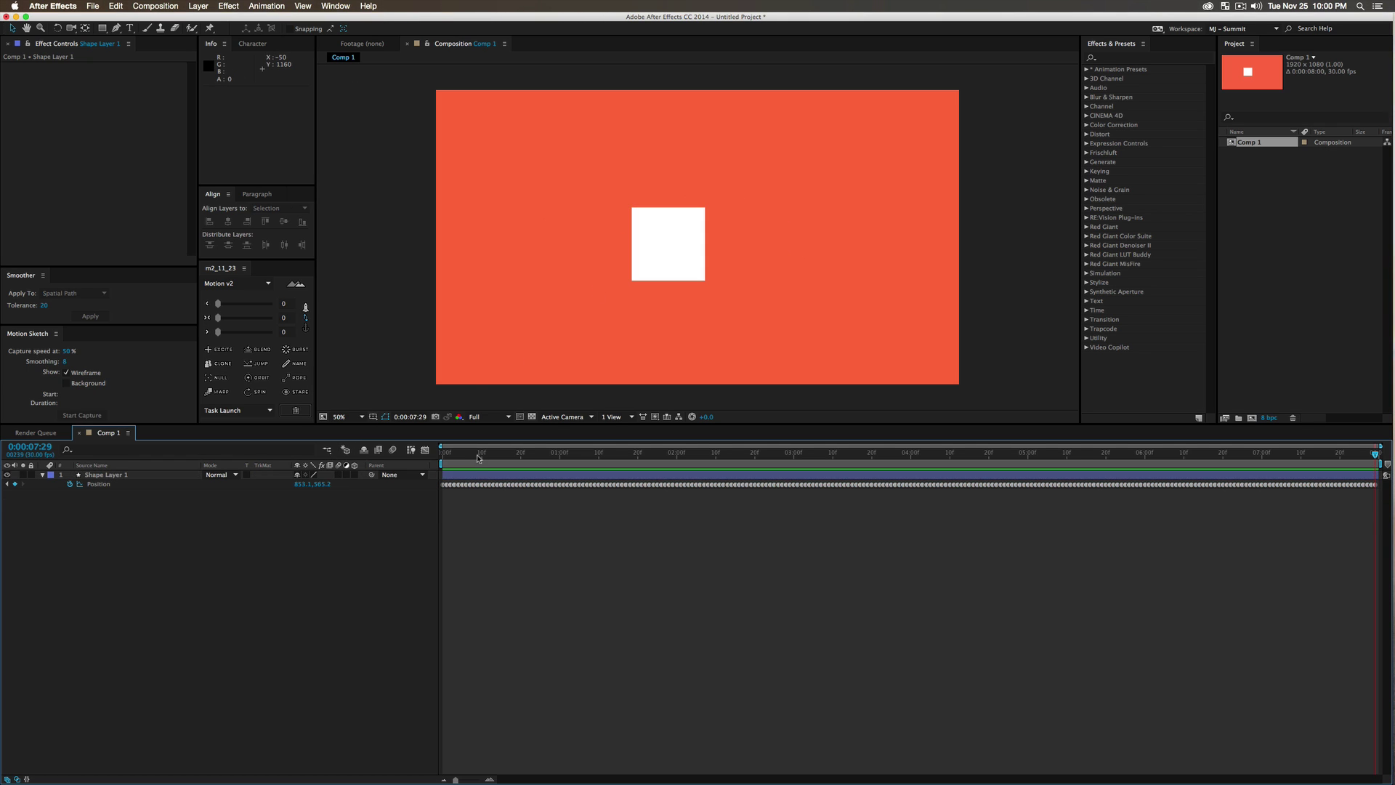
Show the Position curves in the Graph Editor and preview the baked motion.
key("space")
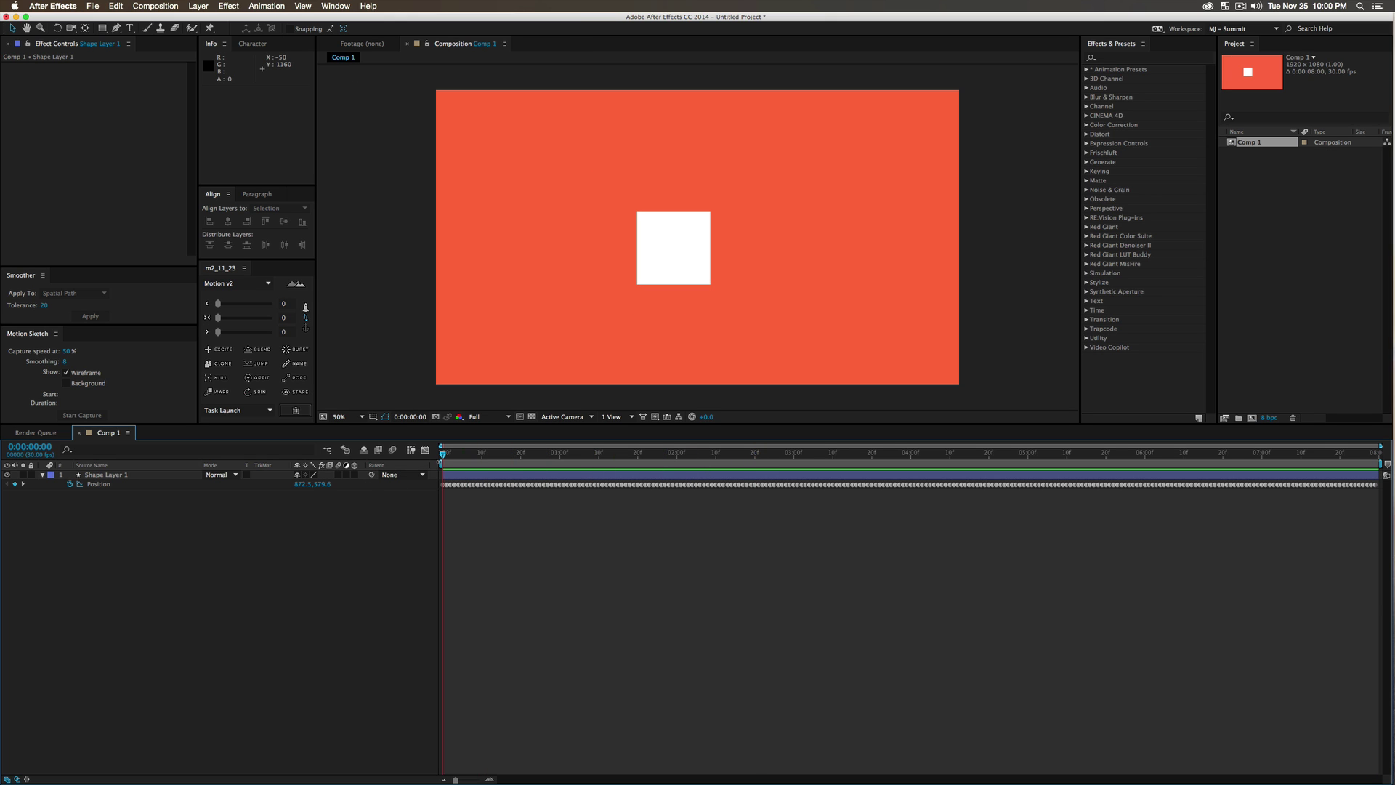
left_click(425, 450)
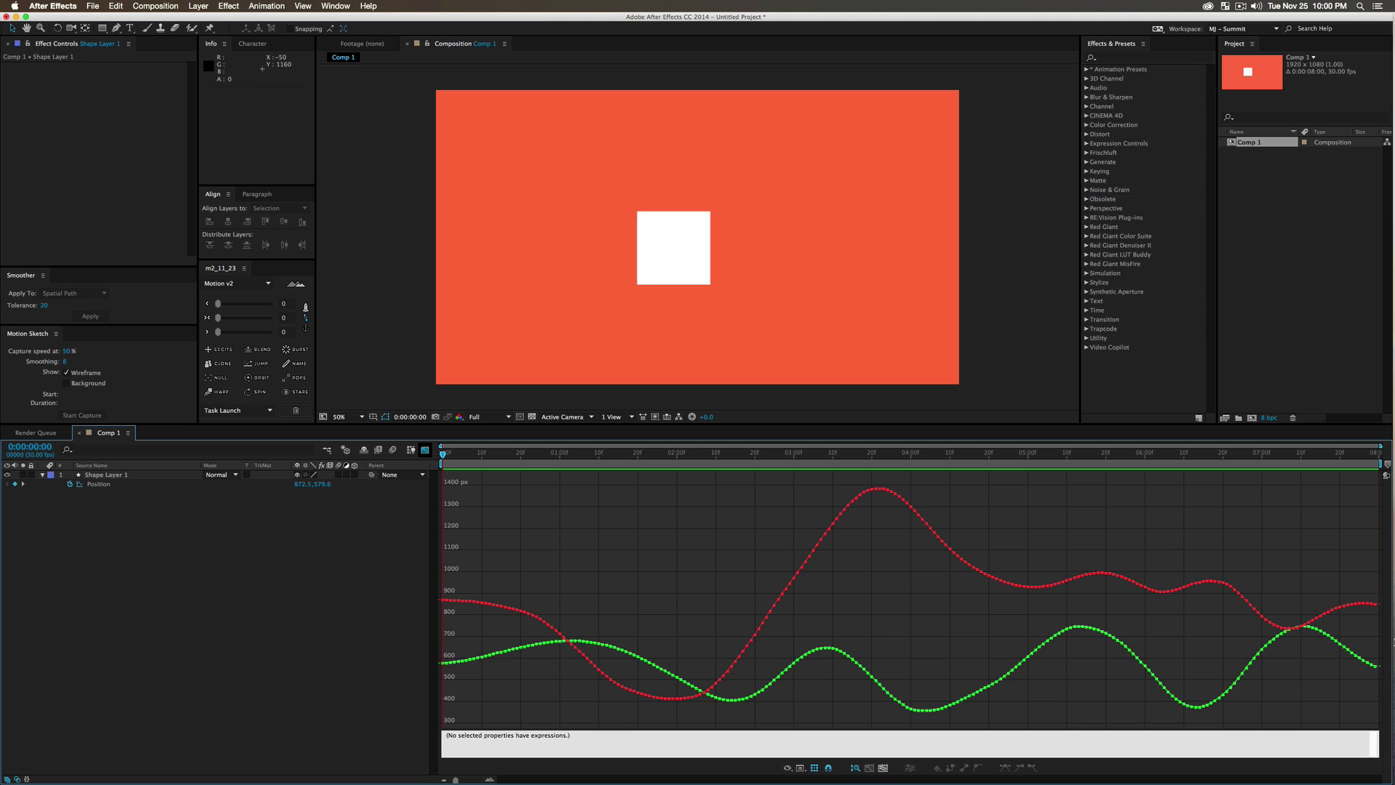
key("space")
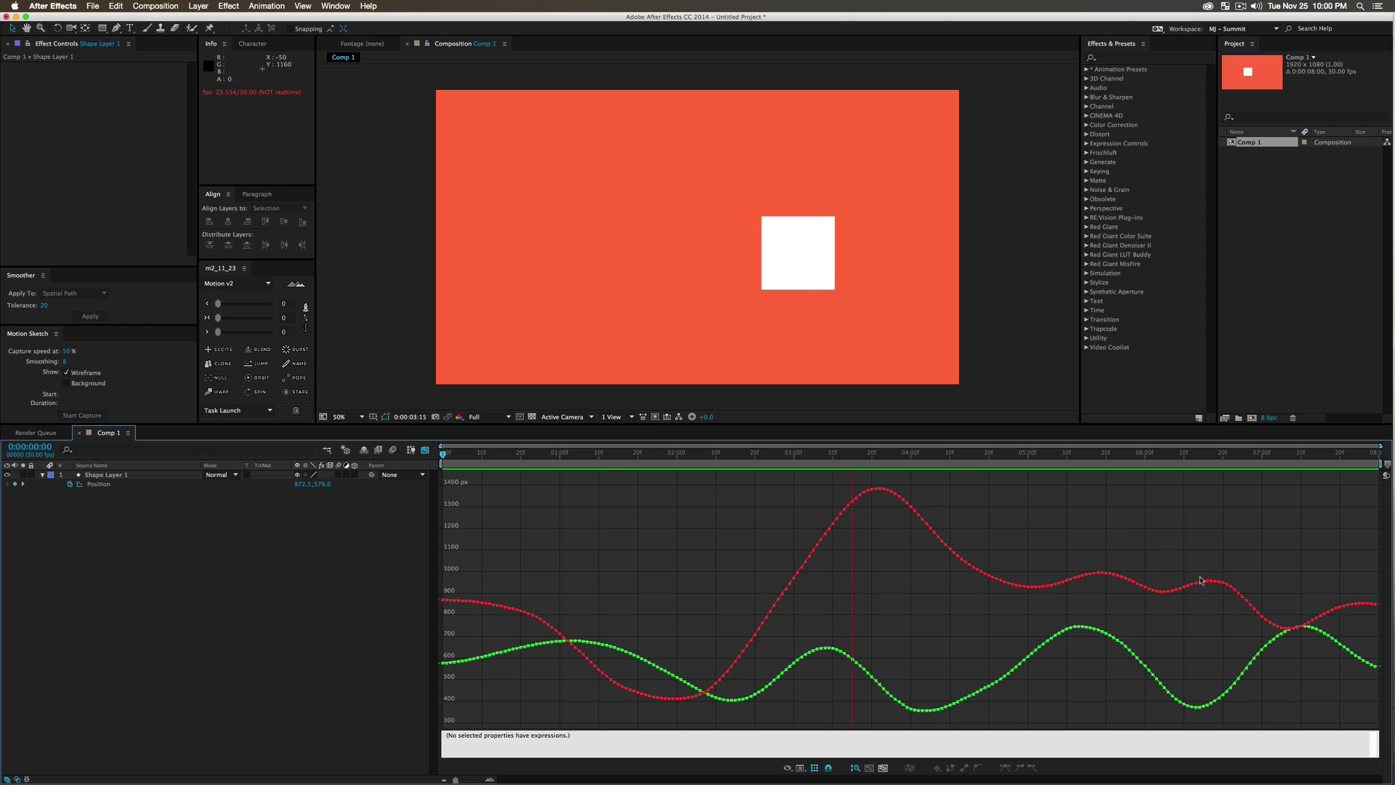
key("space")
Select all Position keyframes and apply the Smoother with tolerance 10.
left_click_drag(1378, 694, 770, 488)
key("super+a")
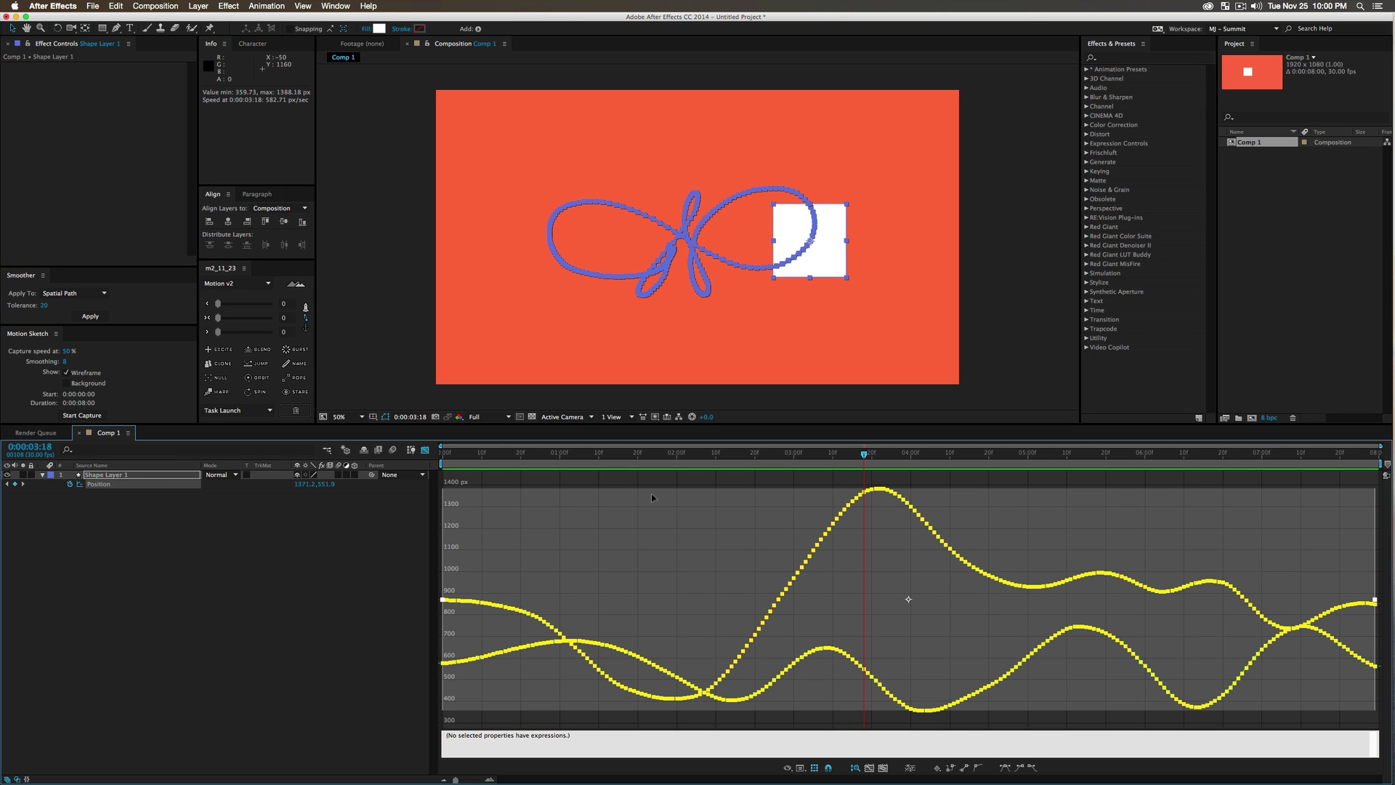
left_click(46, 305)
type("1")
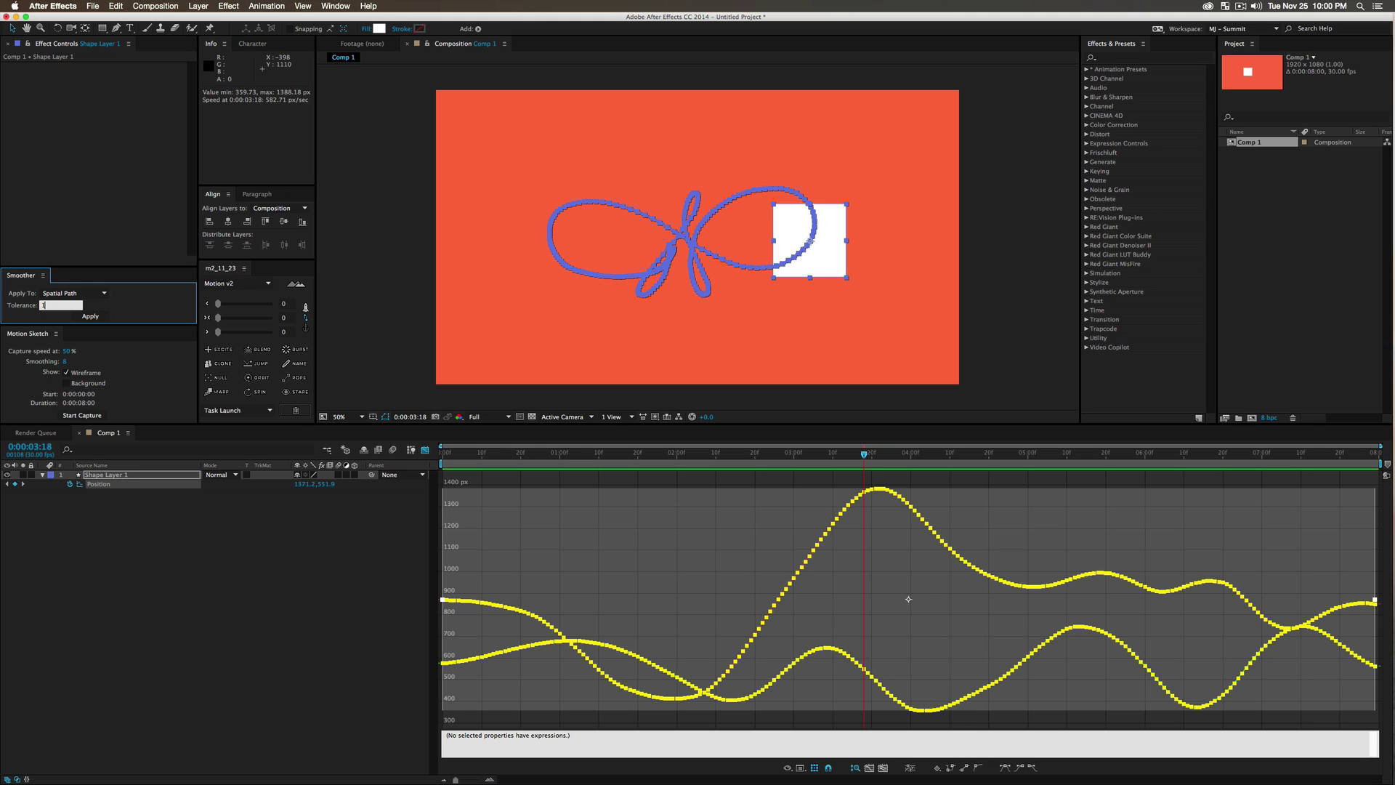
left_click(90, 316)
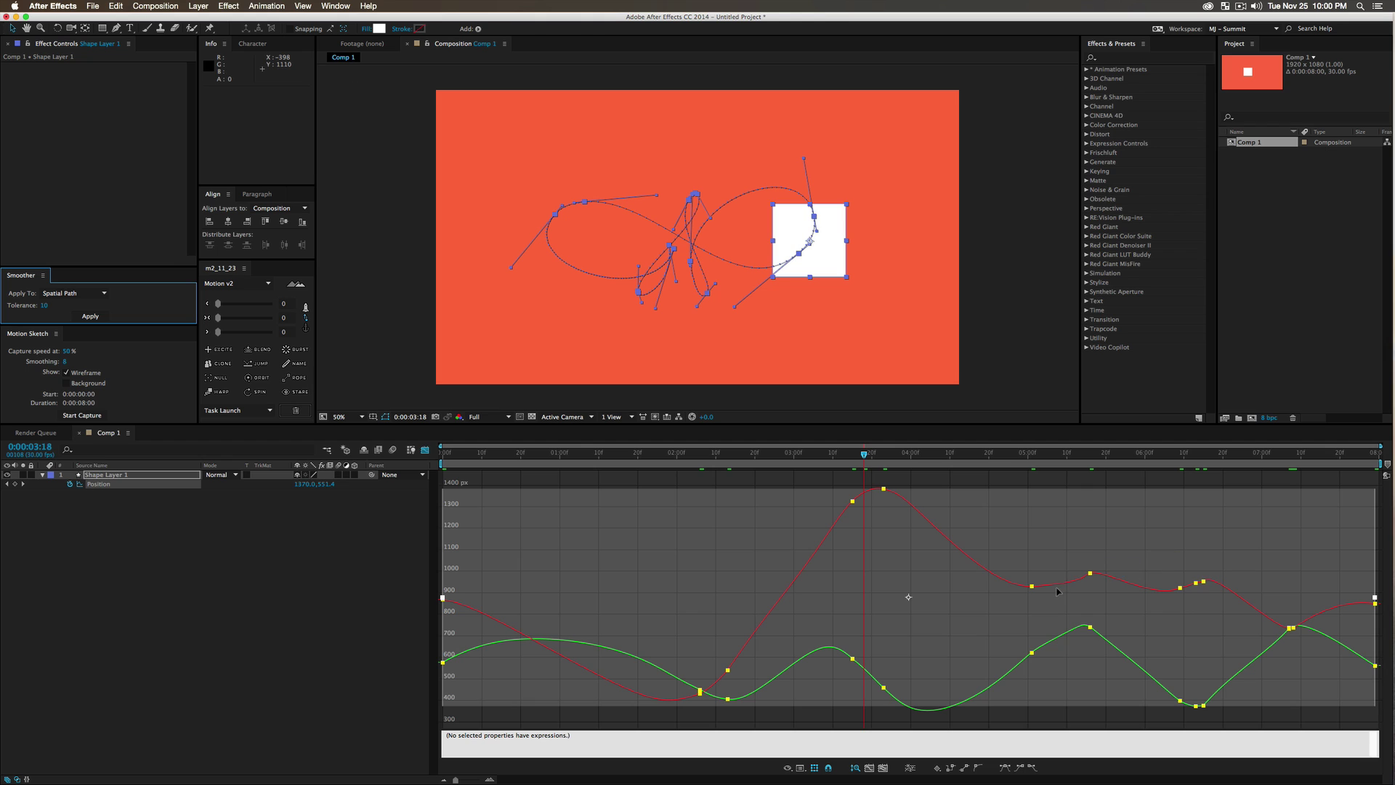
Return to the layer bar view, deselect the layer, and jump to 0:00:02:06.
left_click_drag(830, 469, 443, 469)
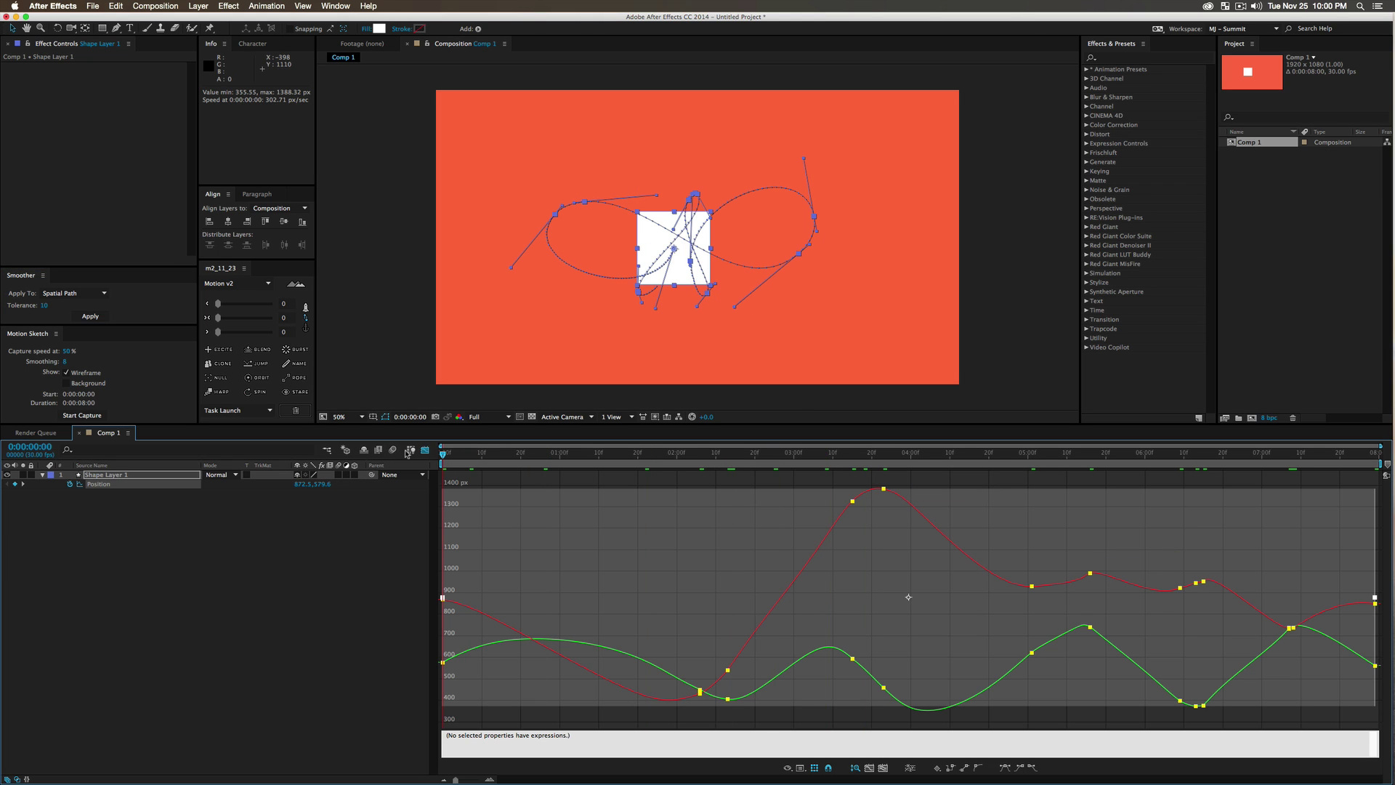
left_click(425, 450)
left_click(697, 545)
left_click(700, 456)
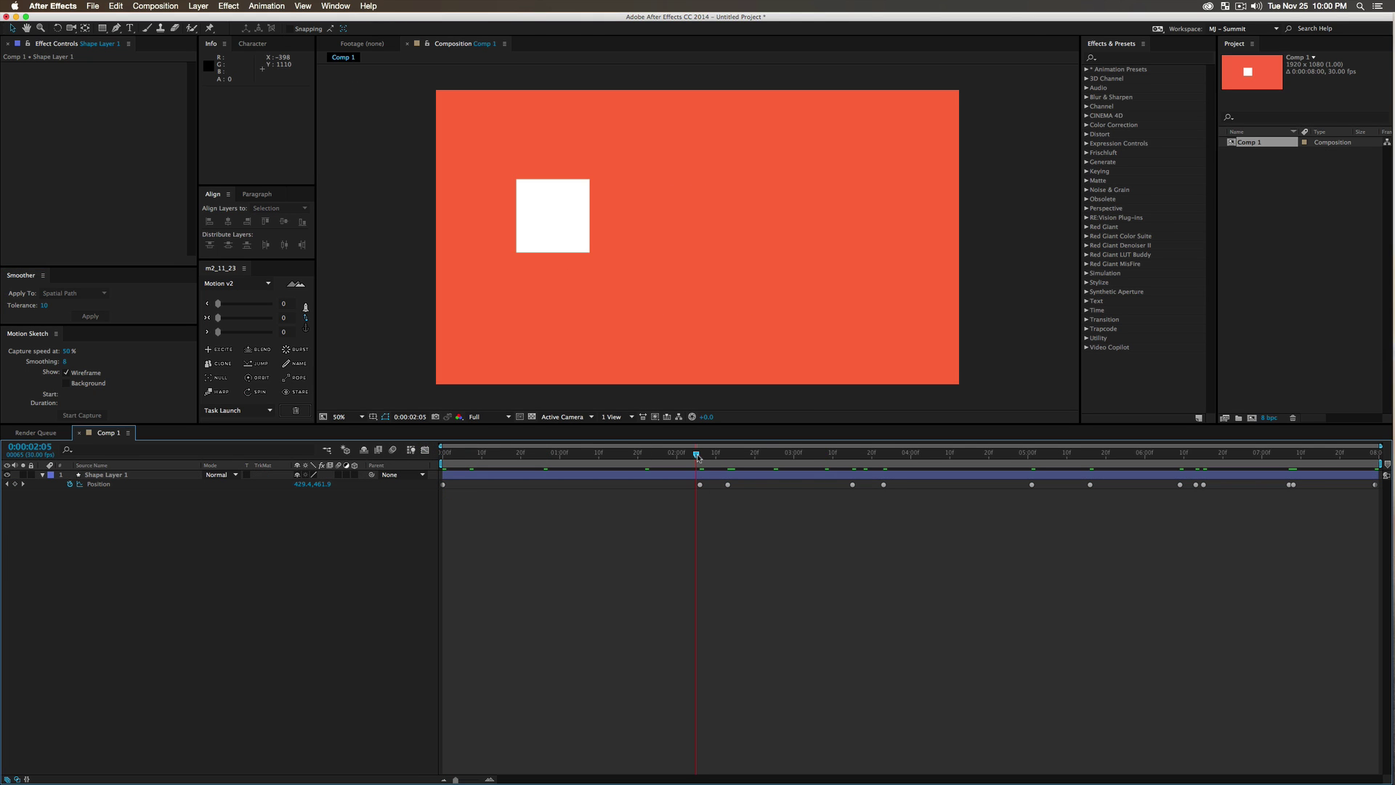
Preview Comp 1's smoothed square, then create Comp 2 at 1920 x 1080, 30 fps.
left_click_drag(701, 460, 728, 465)
key("KP_0")
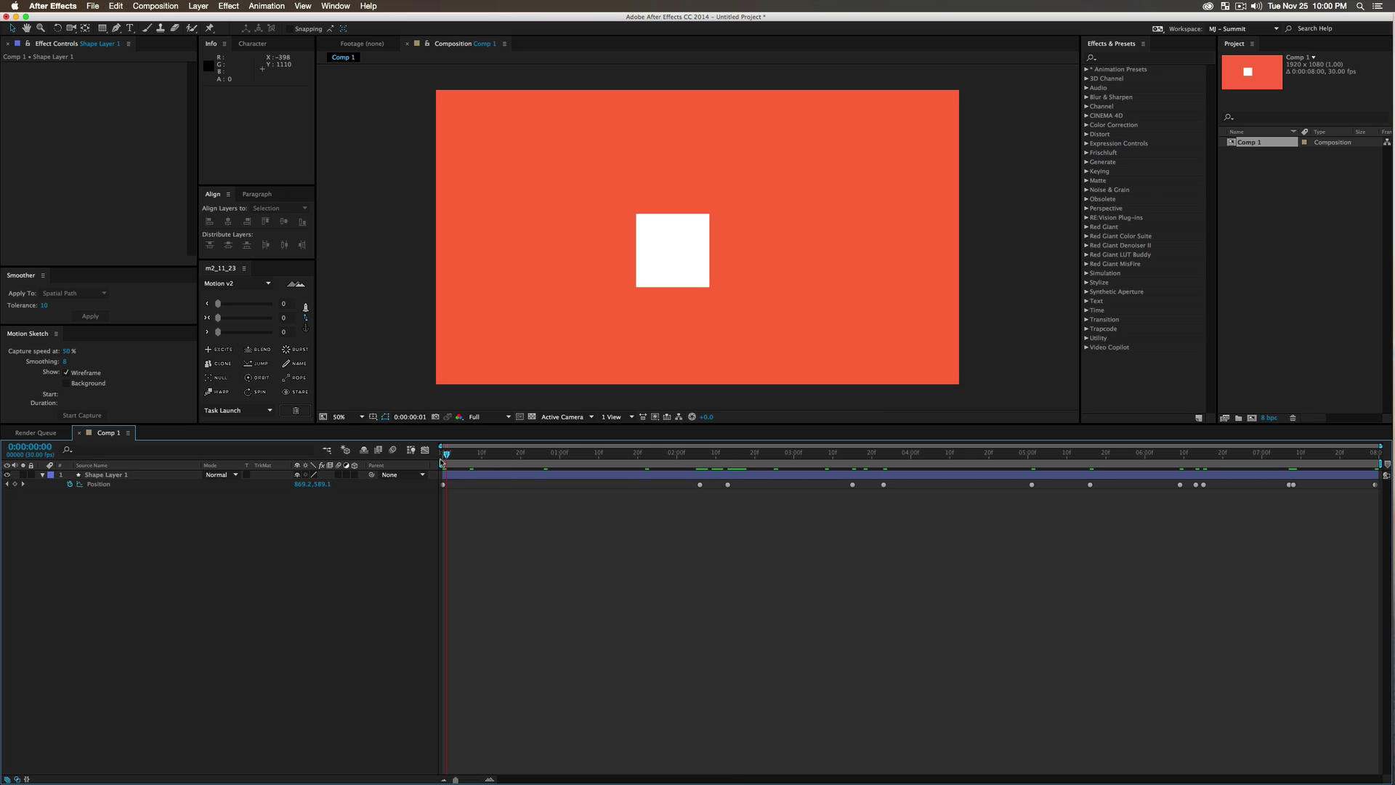
key("super+a")
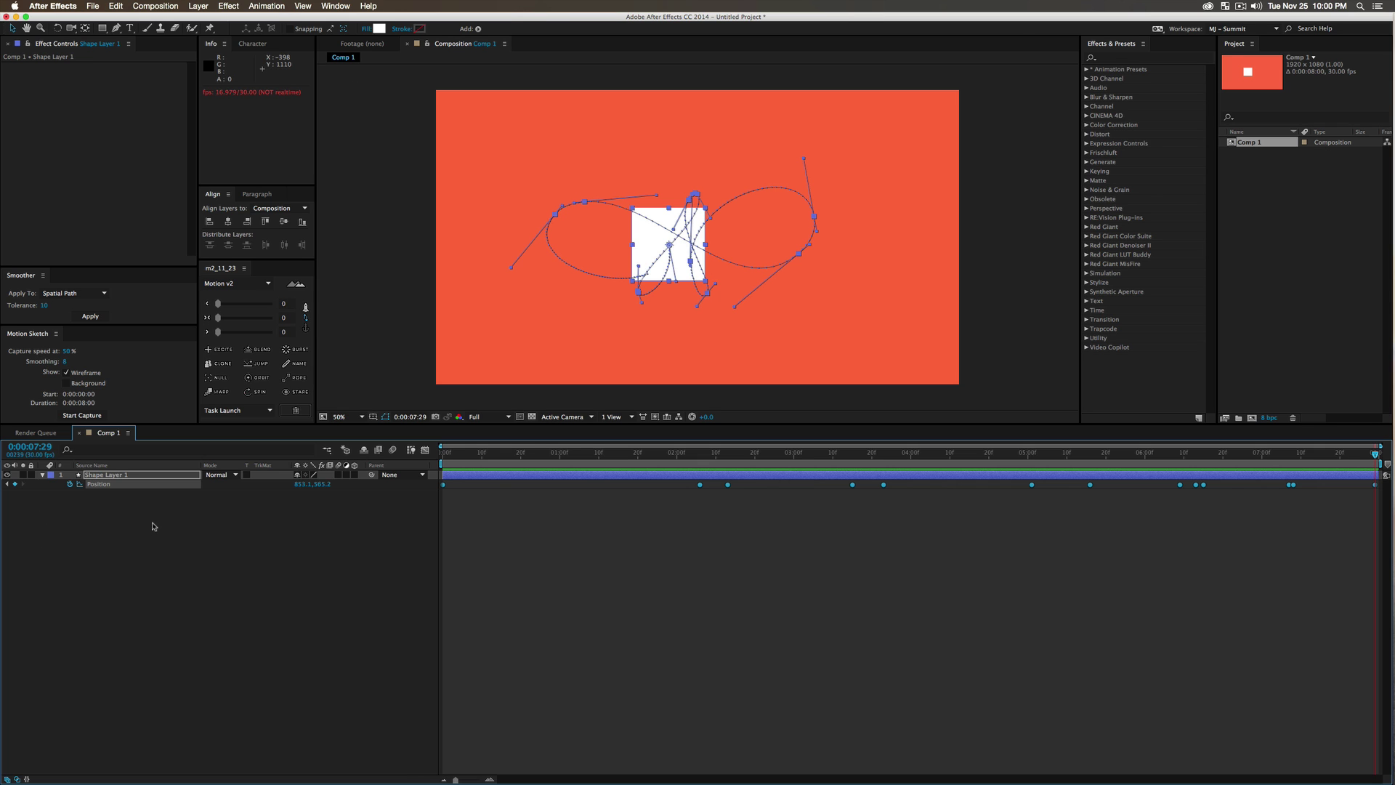
key("super+n")
key("Return")
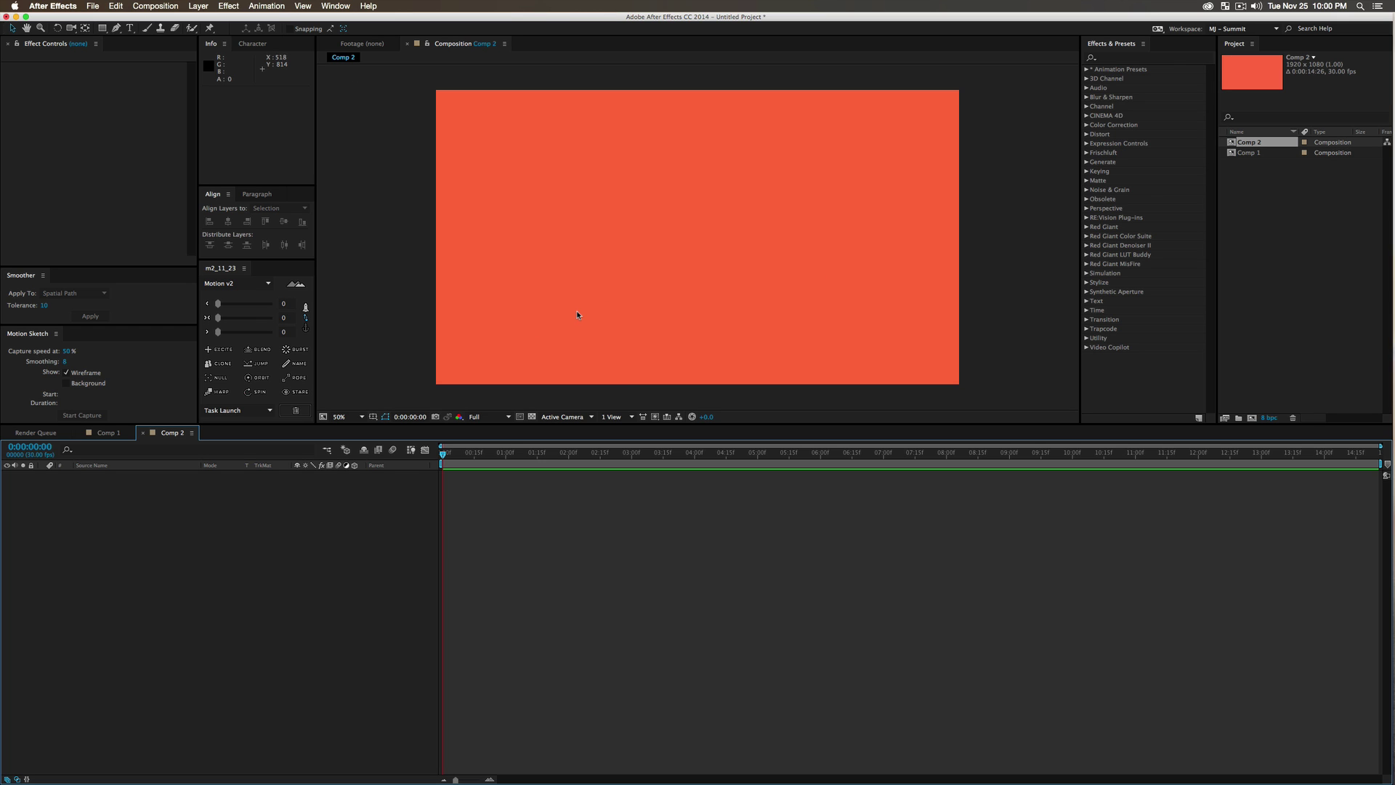
Import 01 Pompeii.mp3, add it to Comp 2, and reveal its waveform.
double_click(1278, 265)
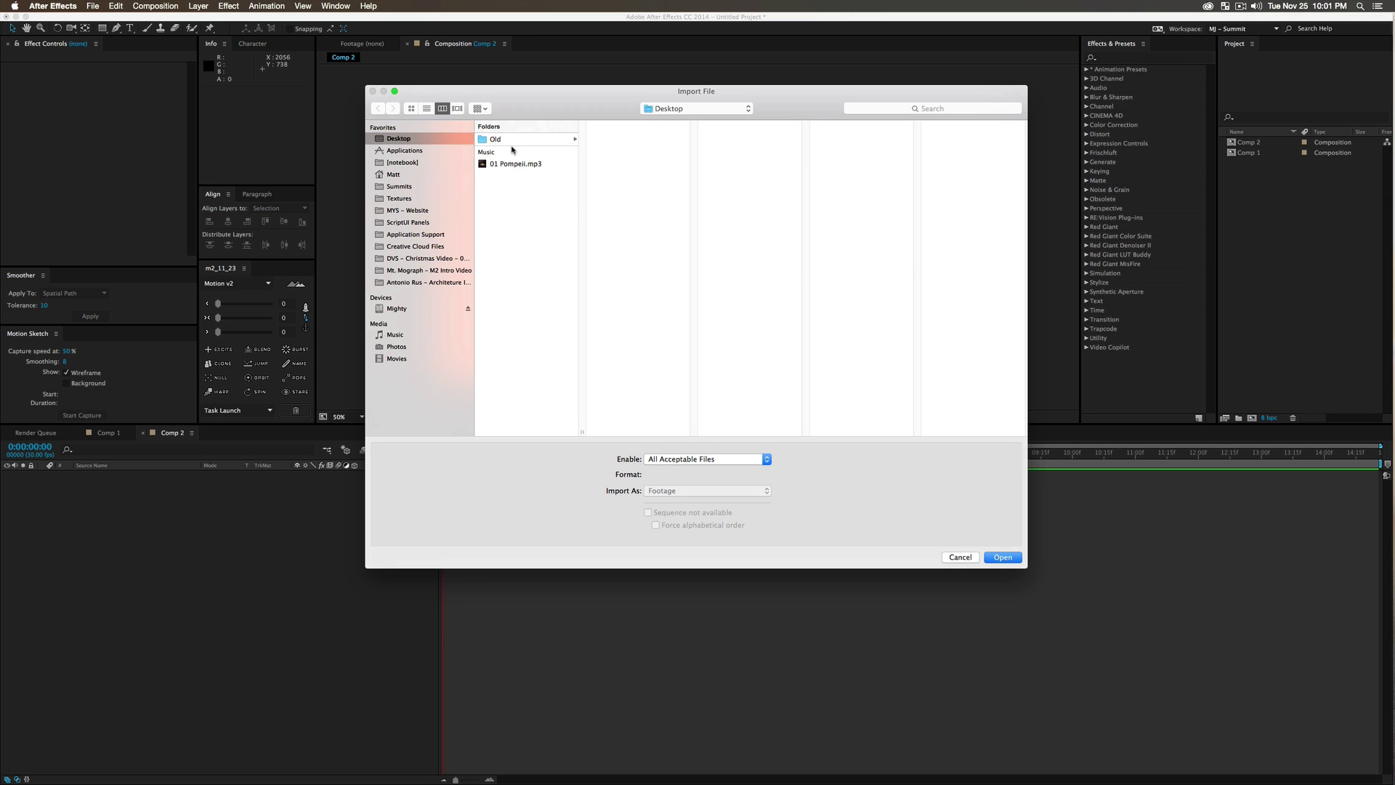
left_click(517, 165)
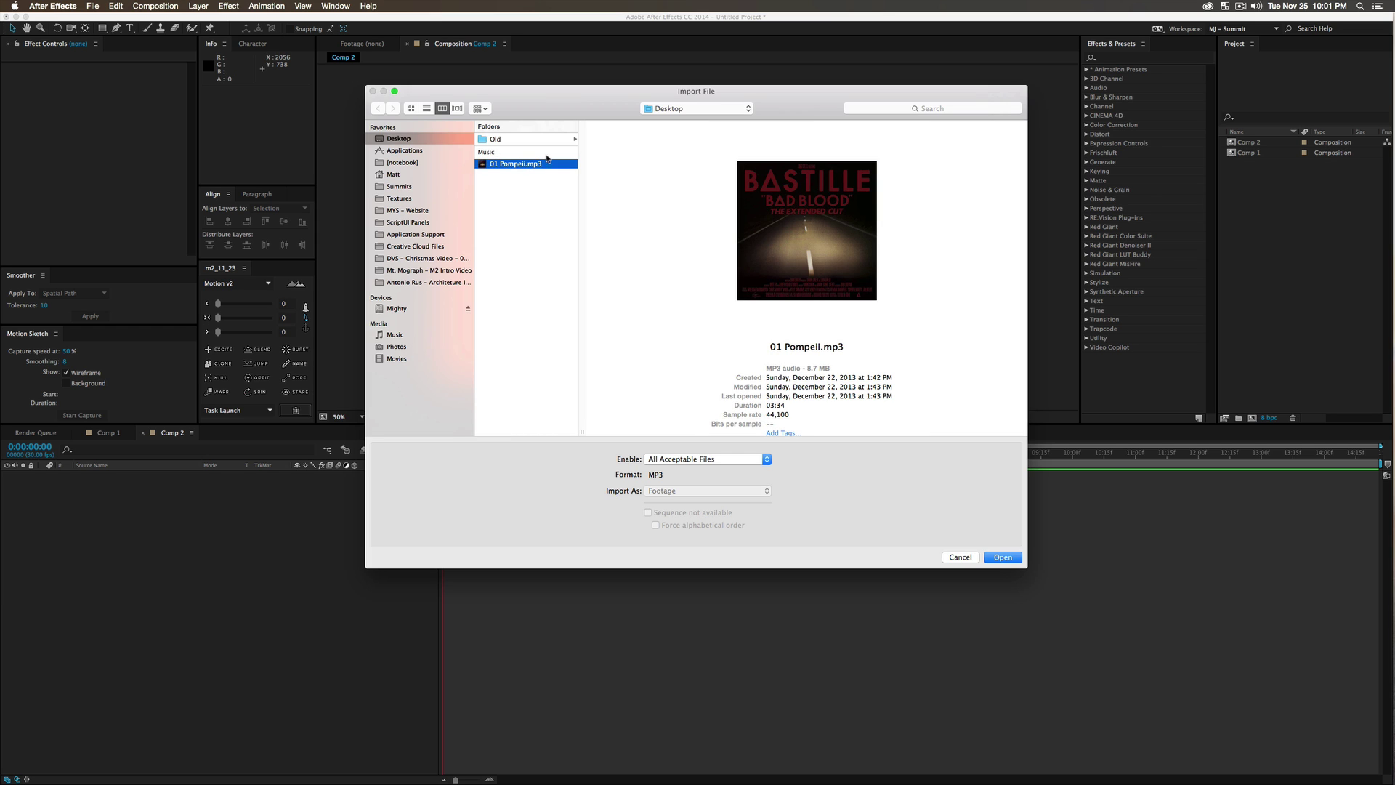
left_click(1006, 556)
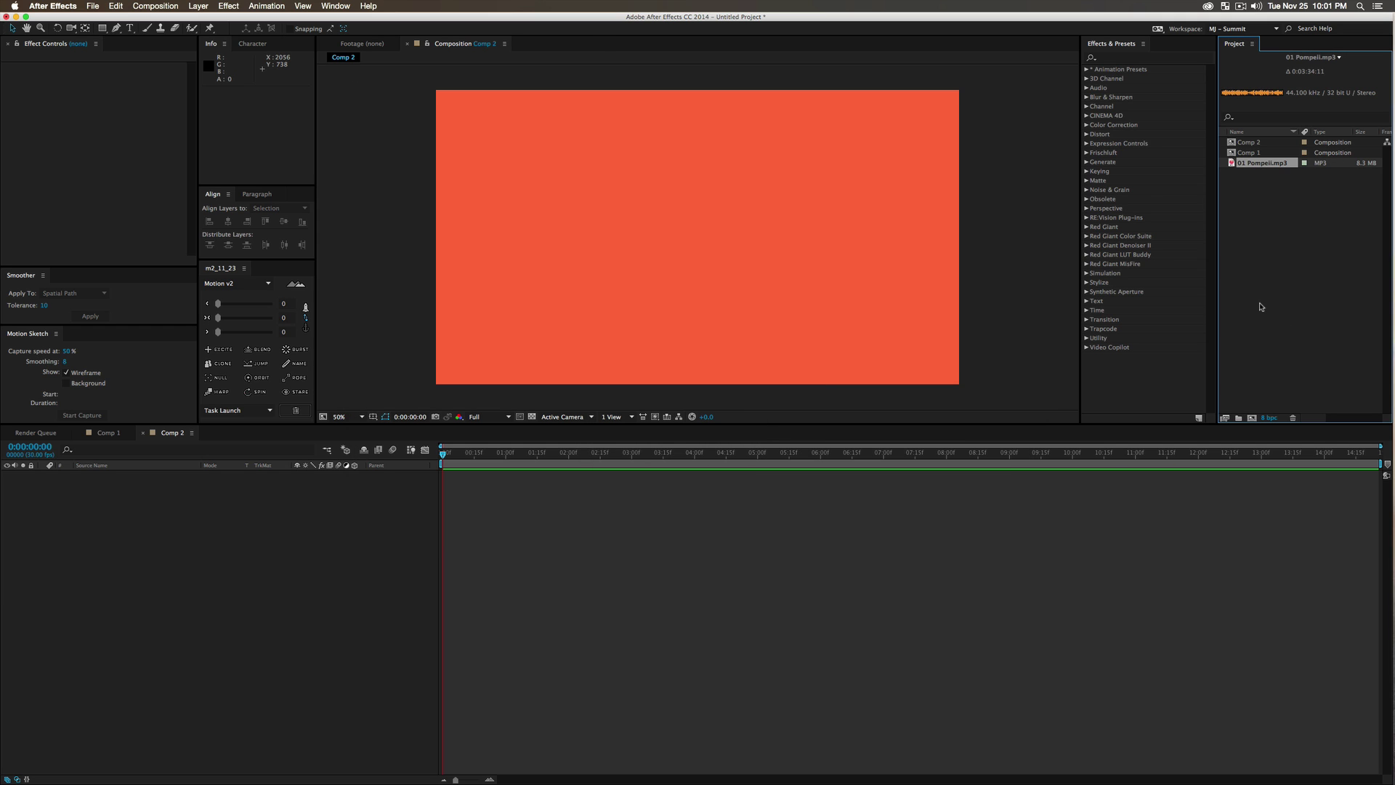
left_click_drag(393, 491, 284, 527)
key("l")
key("l")
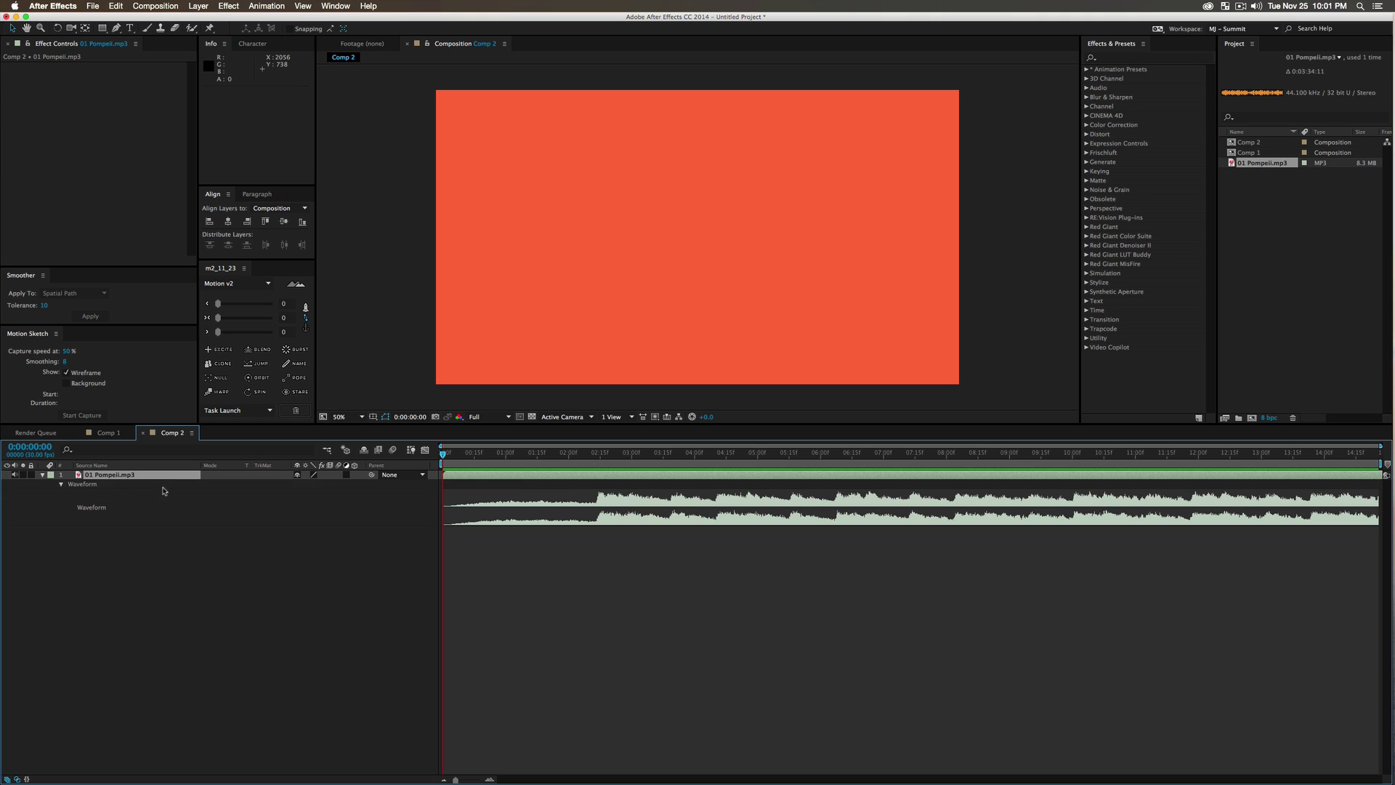
Preview the song's audio and jump to 0:00:02:13 where the music swells.
left_click_drag(512, 458, 680, 476)
key("KP_Decimal")
left_click(879, 469)
left_click(597, 456)
Convert the song's audio to keyframes and reveal the Audio Amplitude layer's keyframed sliders.
left_click(266, 6)
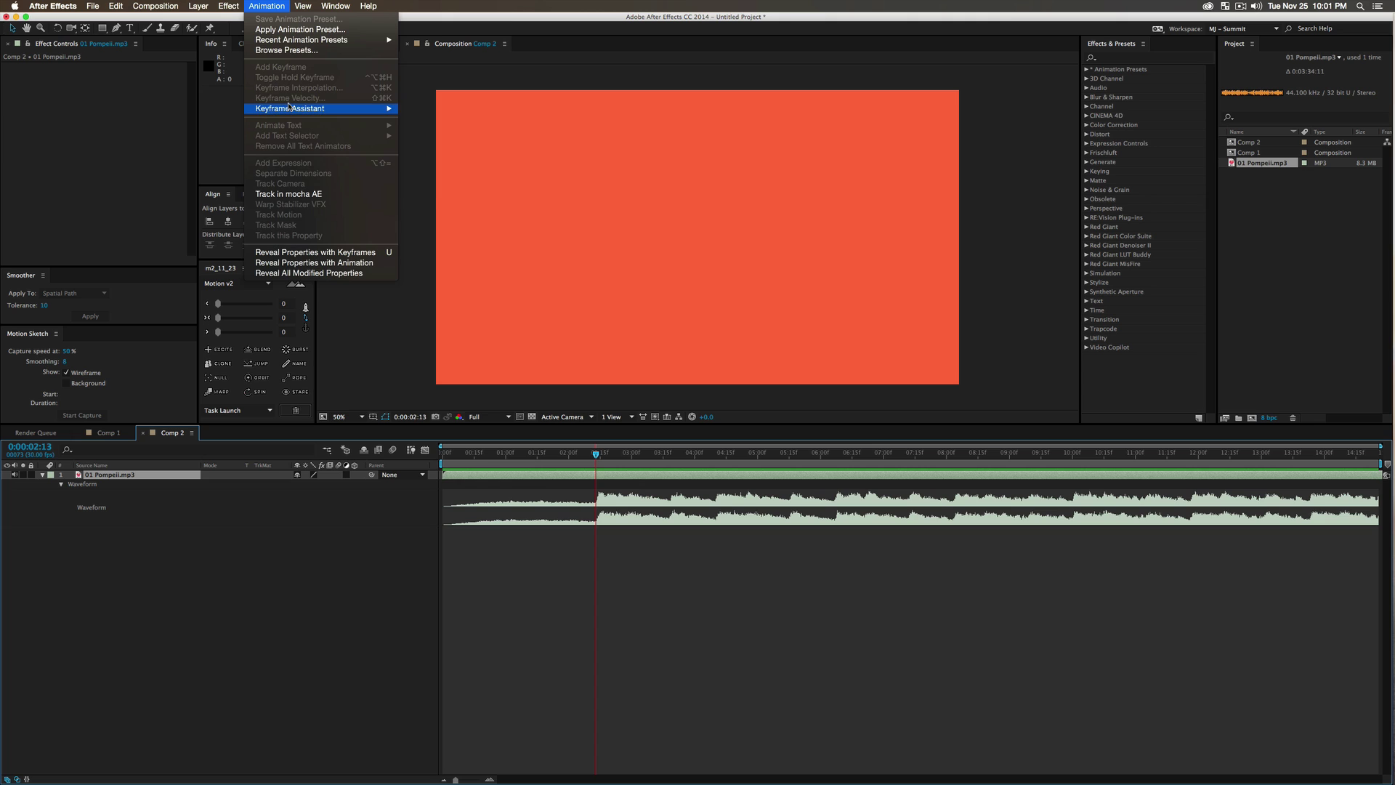
mouse_move(290, 108)
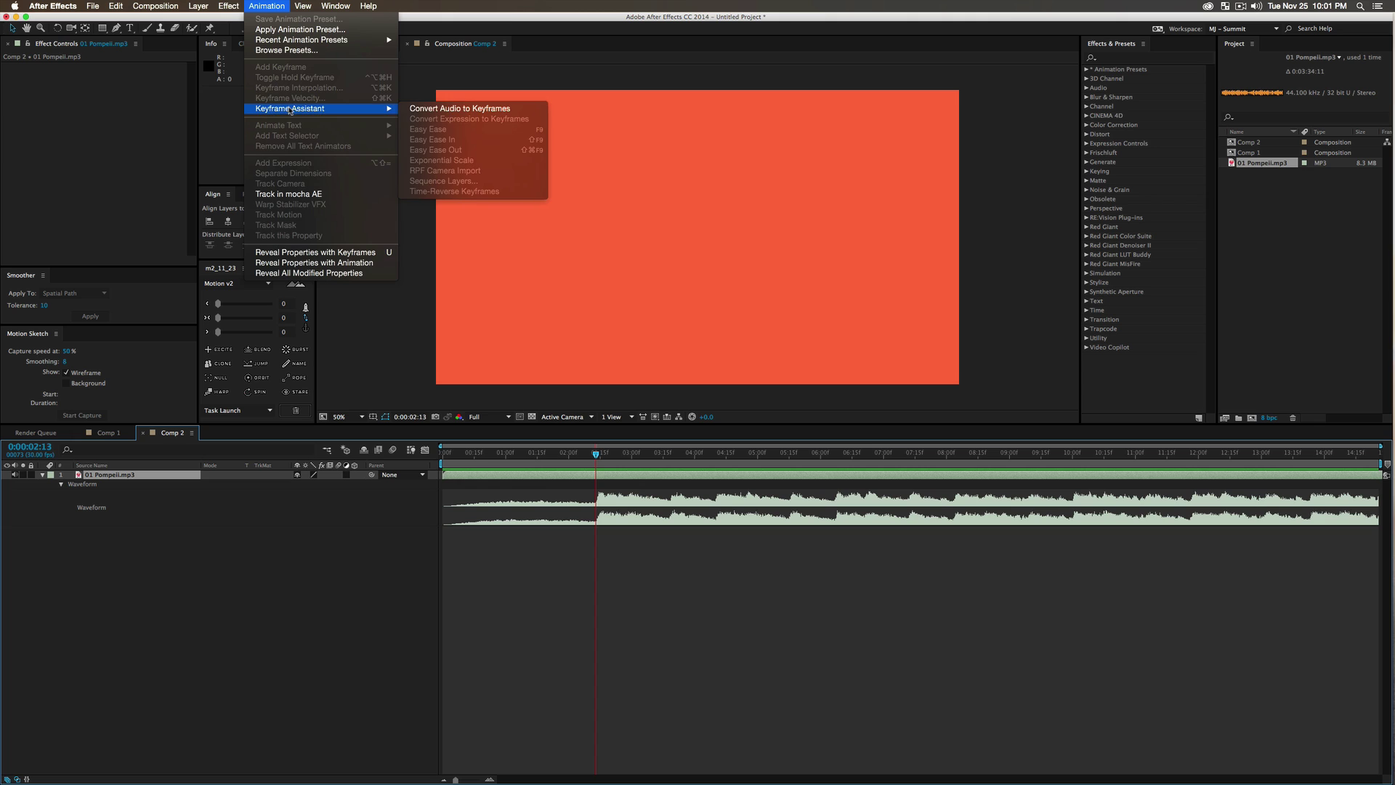
left_click(456, 109)
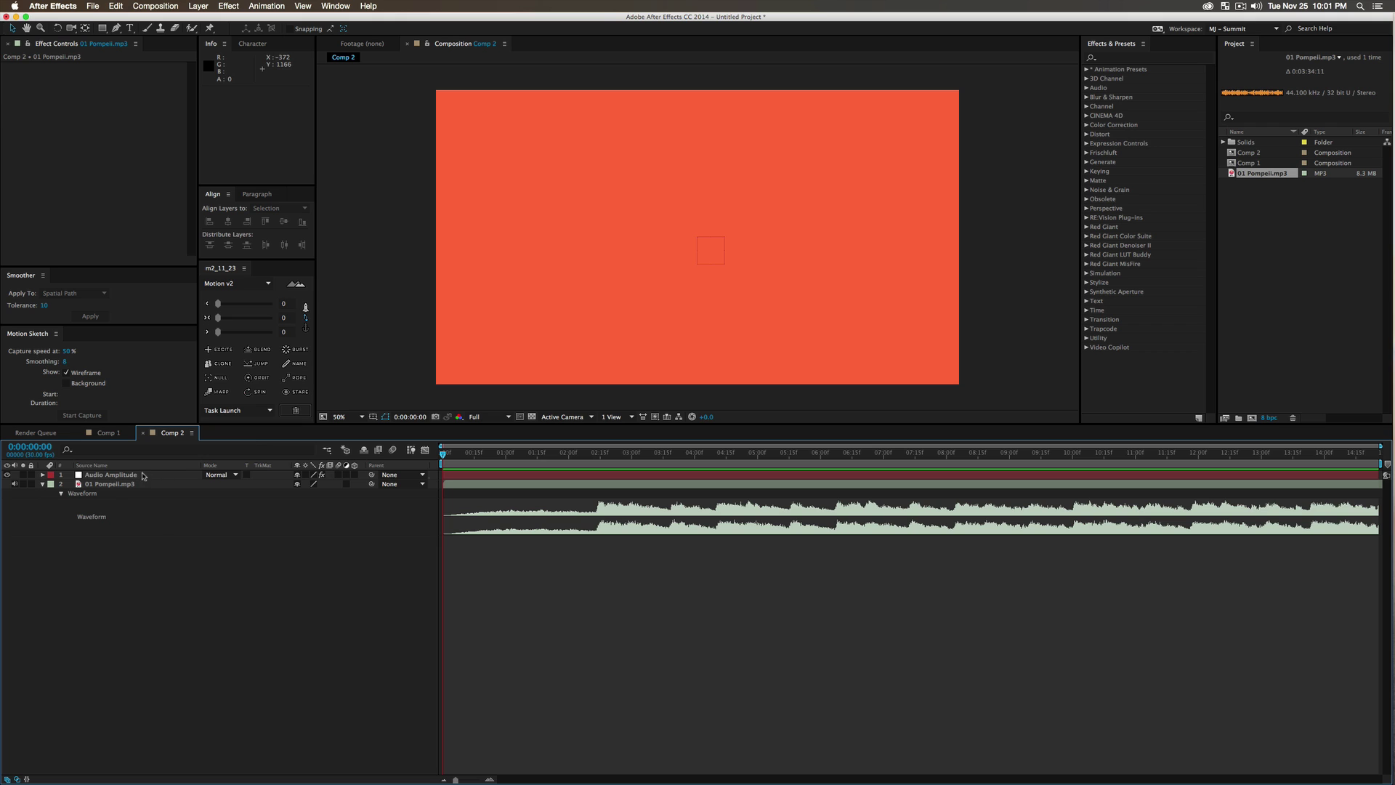
left_click(137, 475)
key("u")
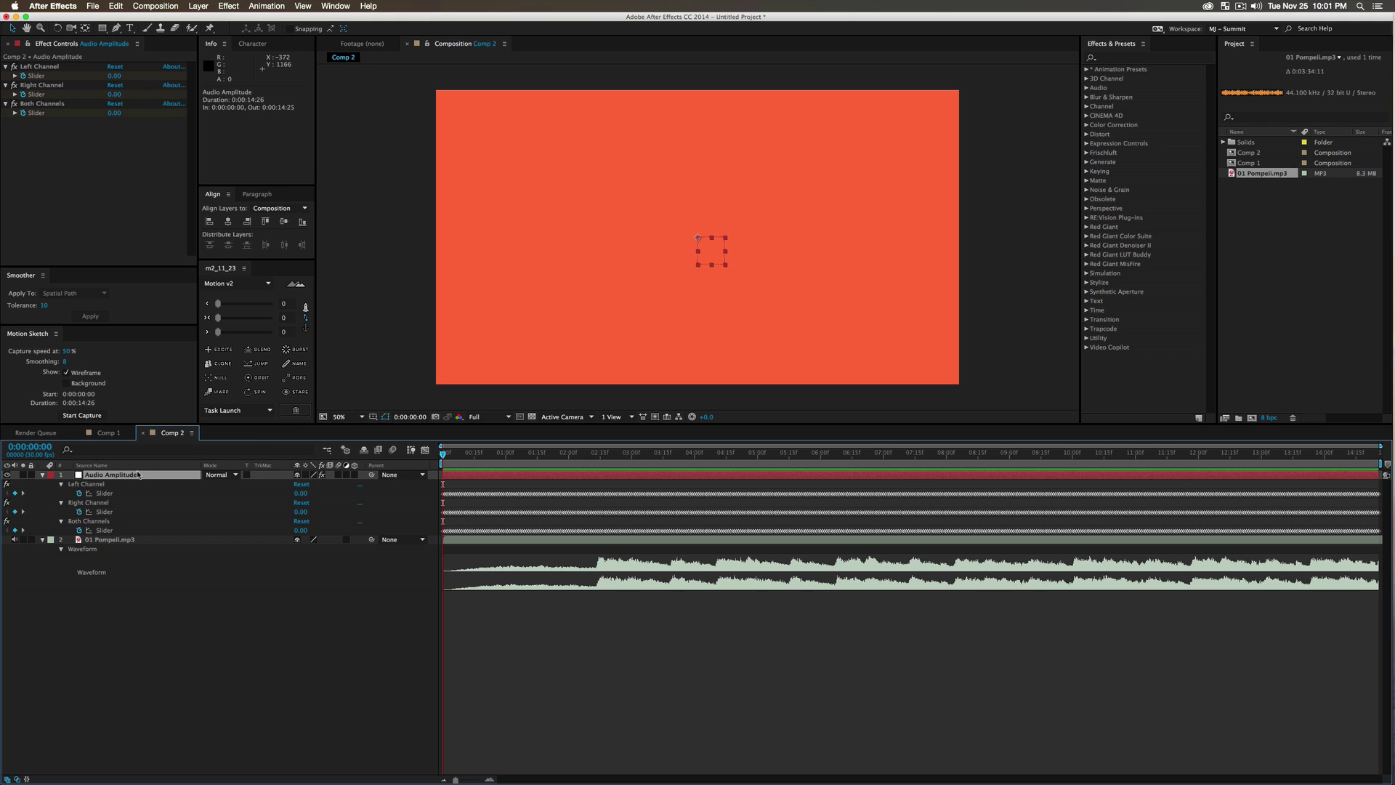
Scrub the timeline to compare slider values at 0:00:00:21, 0:00:03:00 and 0:00:11:19.
mouse_move(451, 462)
left_mouse_down()
mouse_move(1384, 483)
mouse_move(442, 476)
left_mouse_up()
left_click(483, 455)
left_click_drag(787, 455, 700, 455)
left_click(632, 457)
left_click_drag(1235, 486, 736, 457)
left_click(1093, 455)
left_click(197, 625)
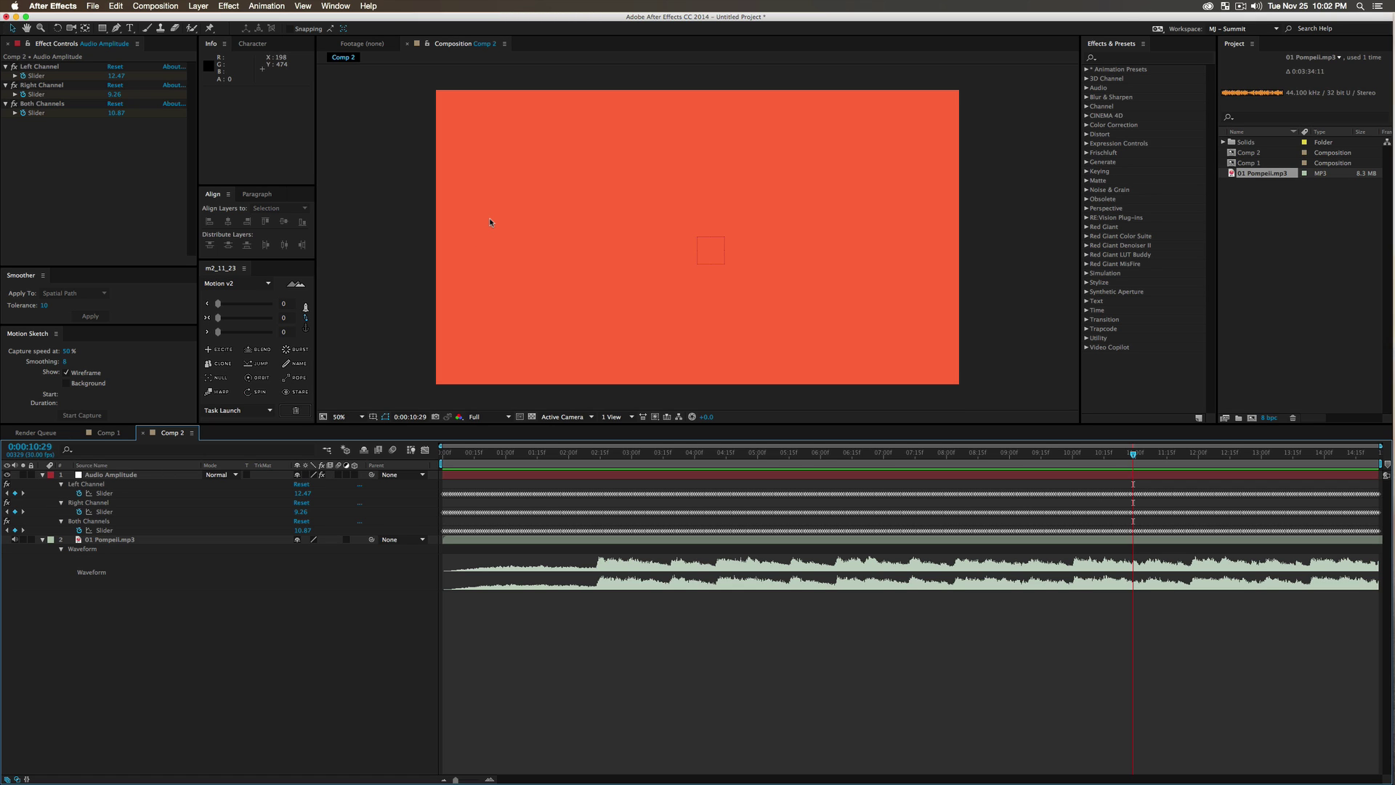
Draw a white square with a centred anchor point and move it toward the comp centre.
key("q")
left_click_drag(482, 189, 564, 272)
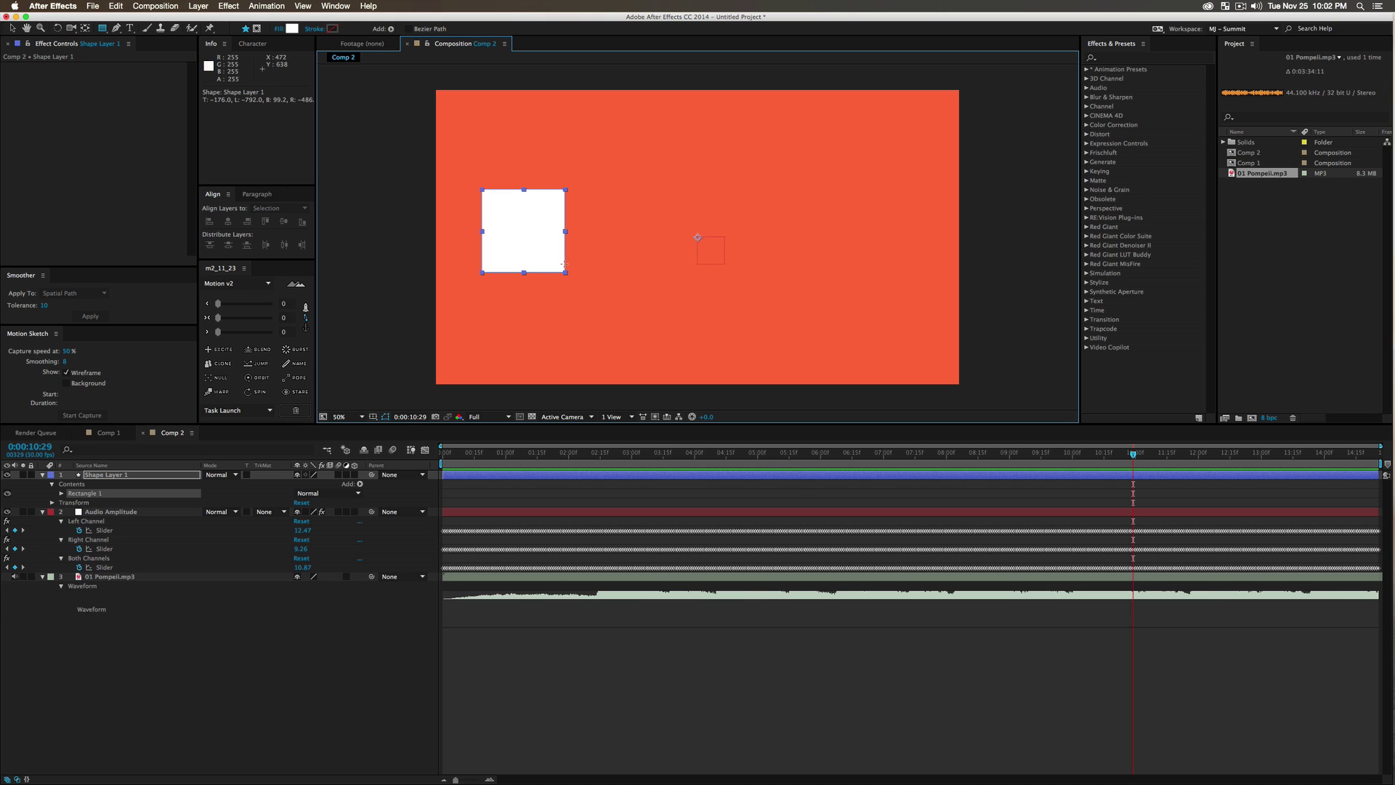
key("super+alt+Home")
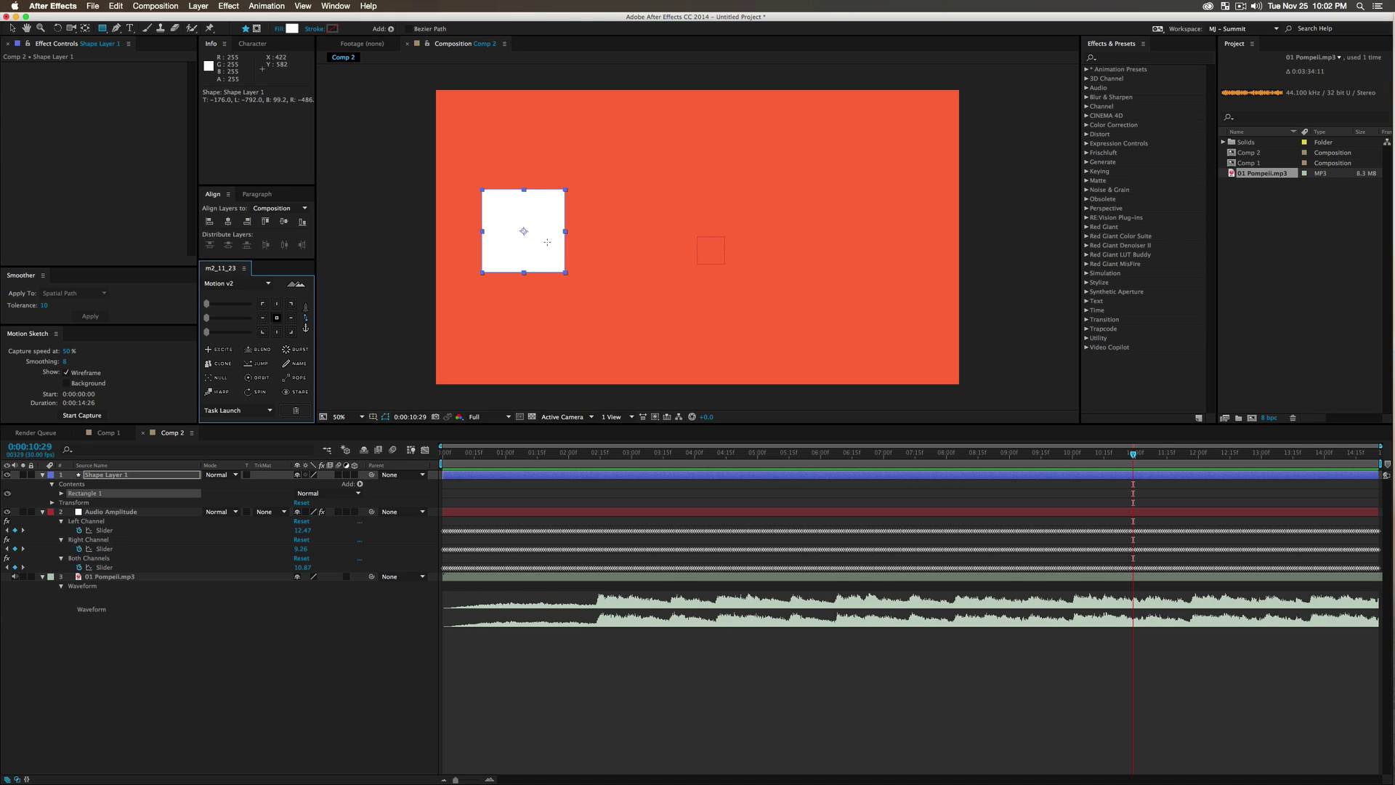
key("v")
left_click_drag(539, 268, 616, 287)
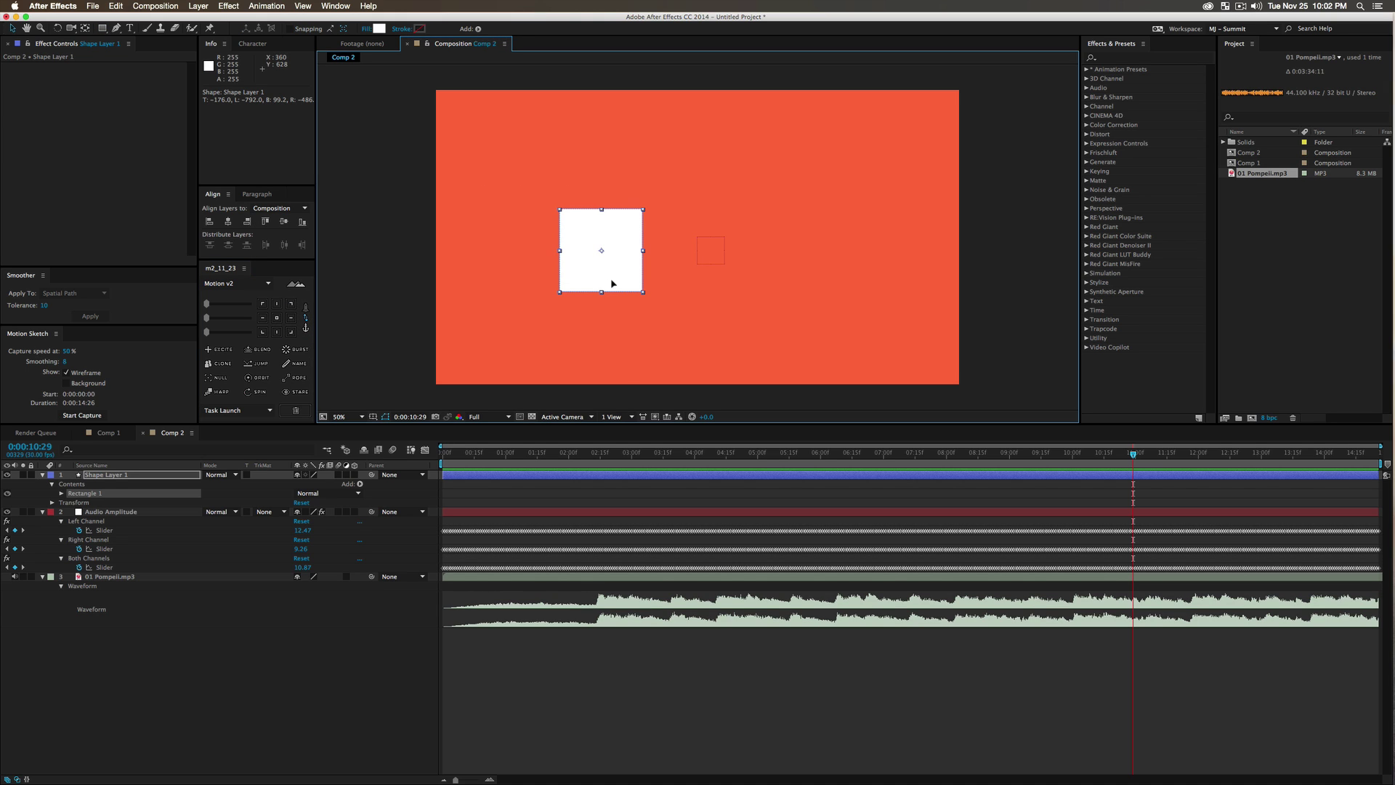
Add a Scale expression on Shape Layer 1 linked to the Both Channels Slider.
left_click(133, 475)
key("s")
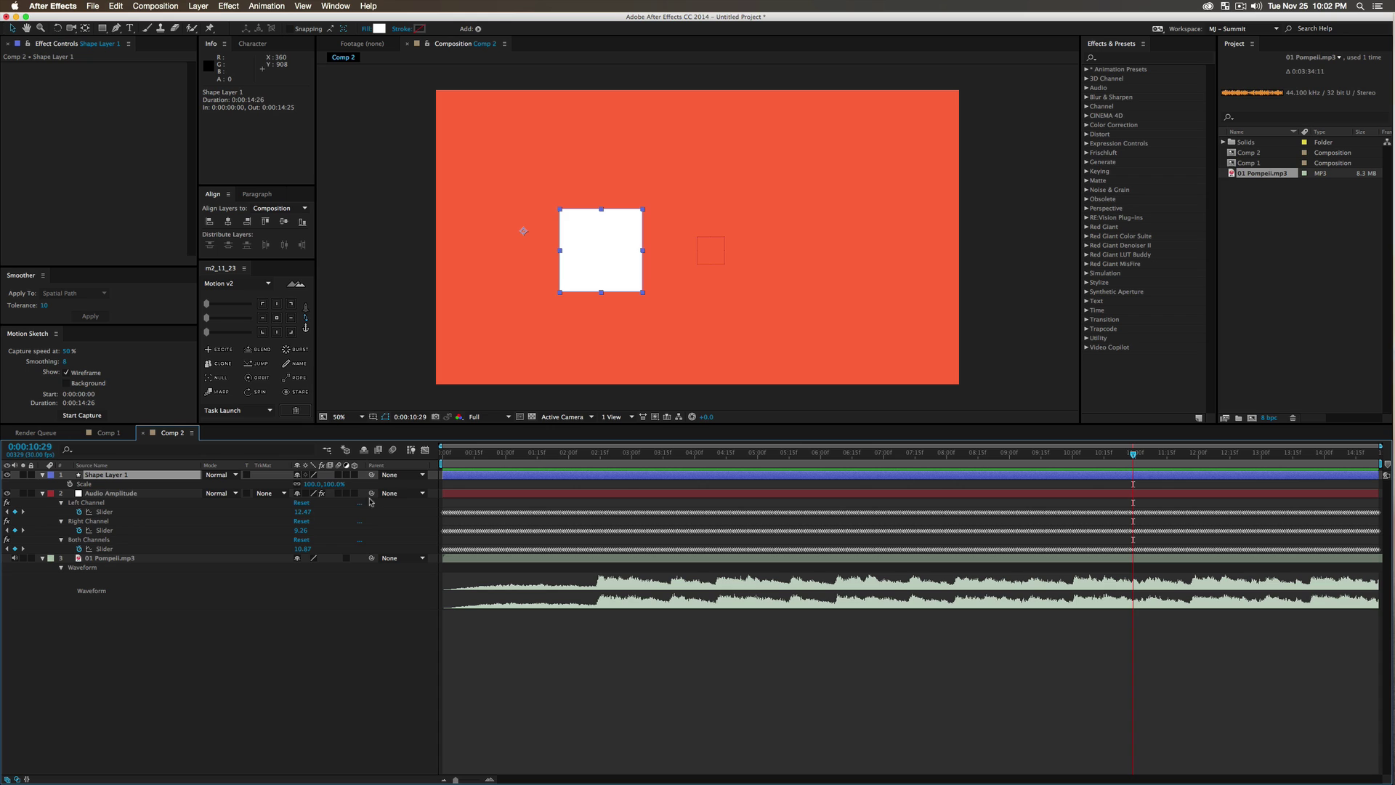
left_click(70, 483, "alt")
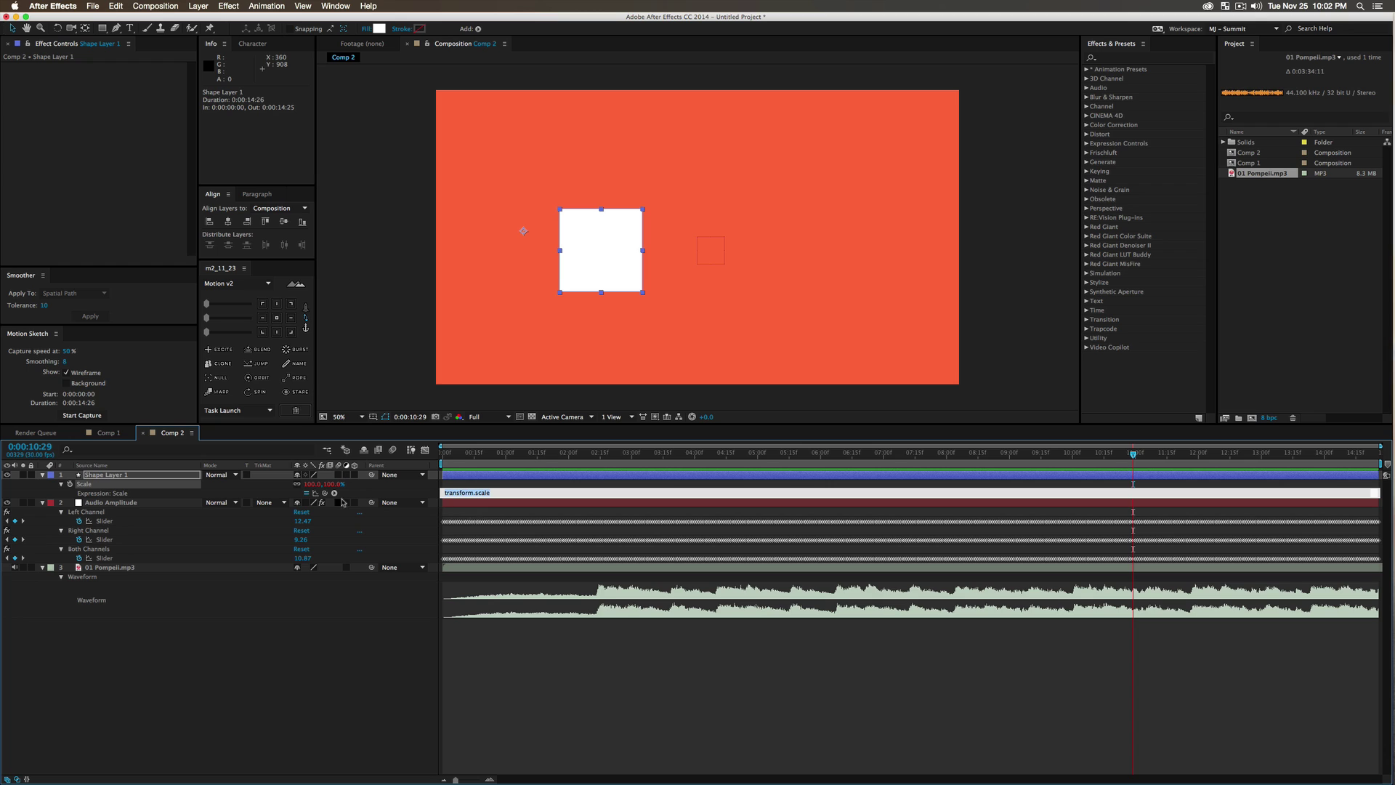
right_click(502, 492)
key("Escape")
type("value *")
left_click_drag(325, 495, 187, 559)
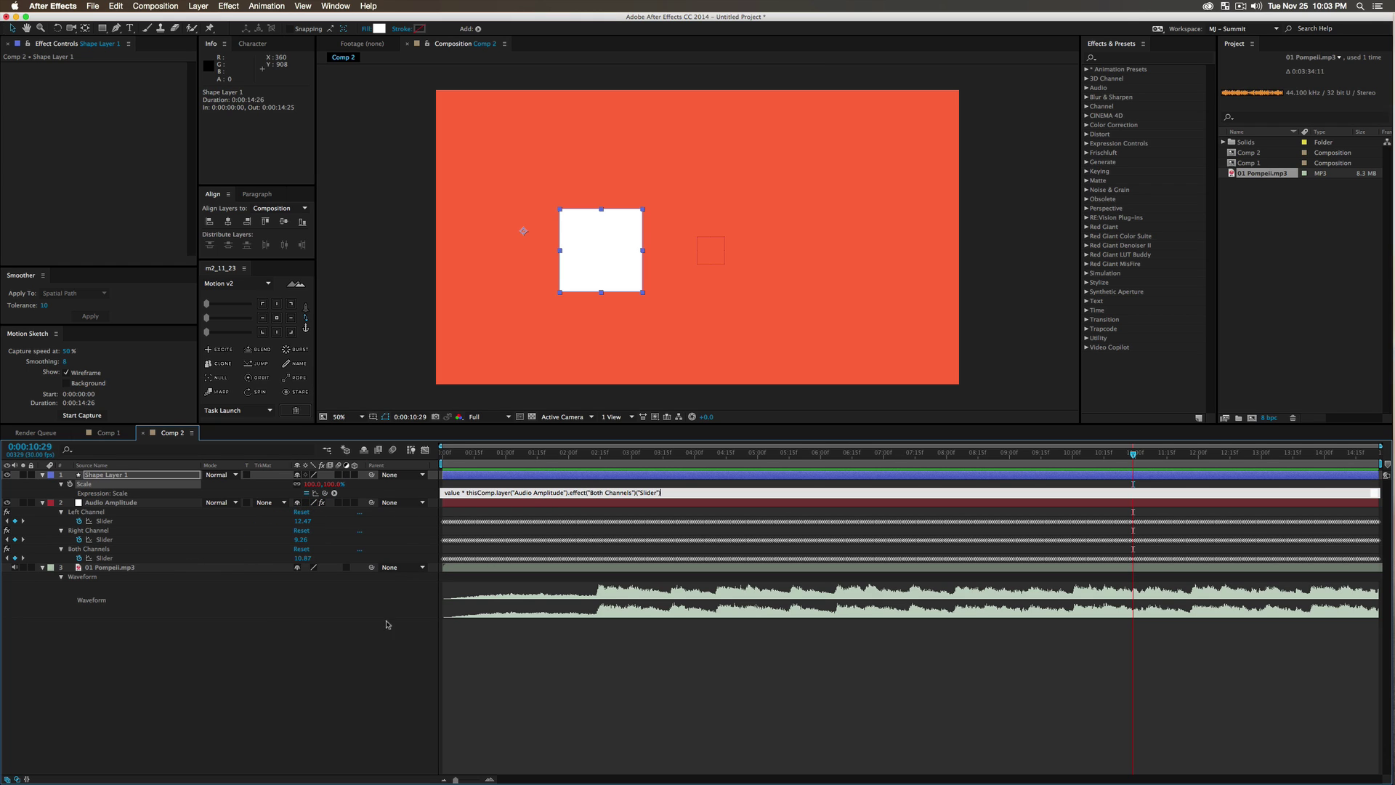
Edit the Scale expression to divide the Both Channels slider by 50, fixing the syntax error.
left_click(373, 688)
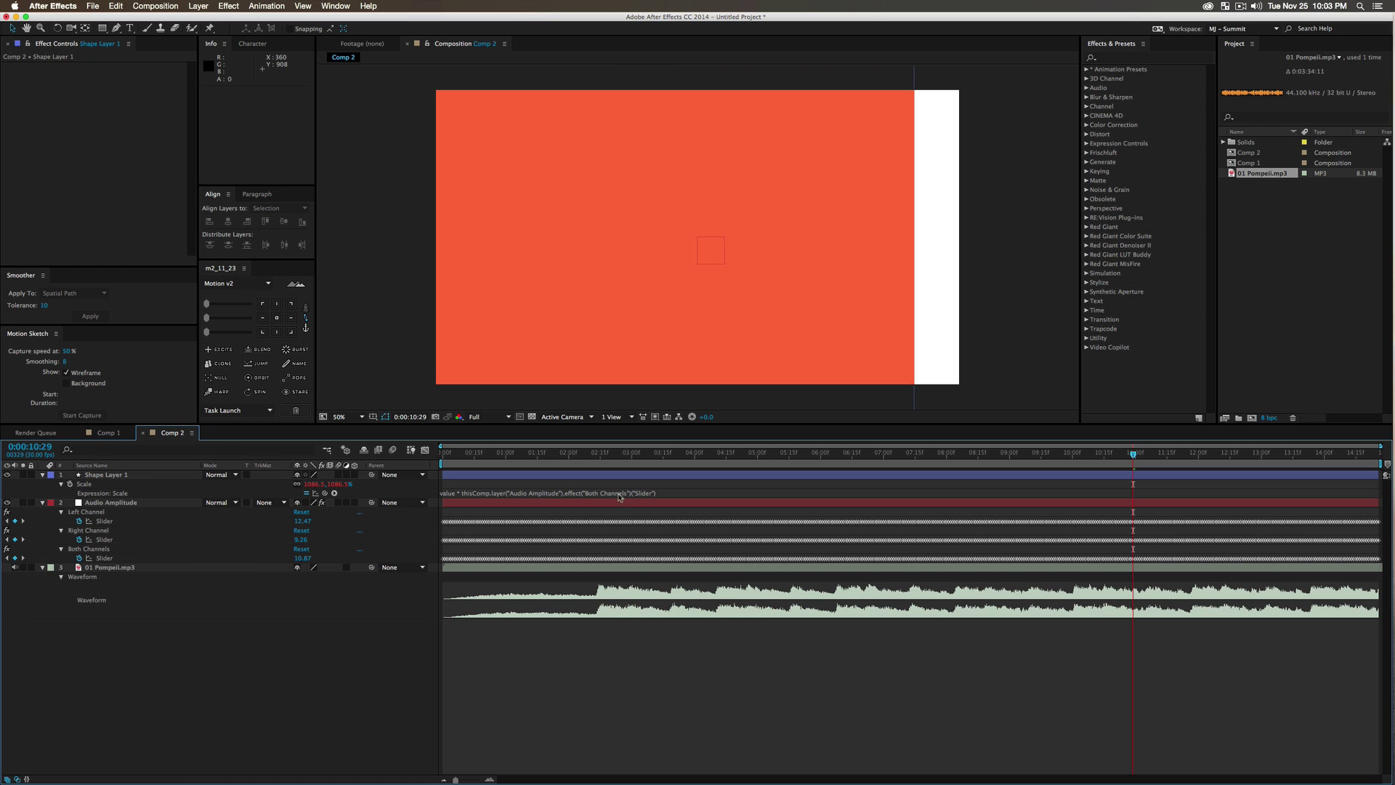
left_click(690, 495)
left_click(669, 493)
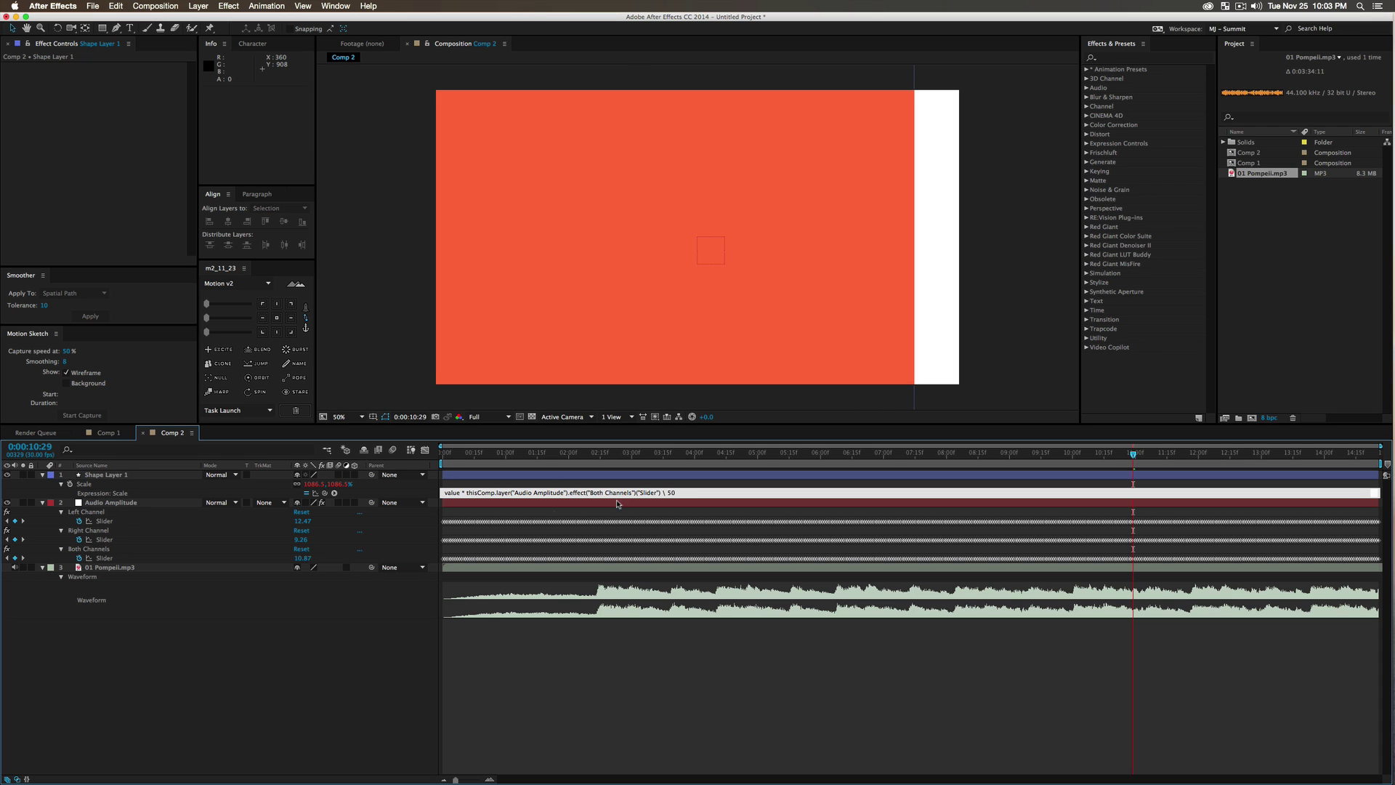
left_click(533, 510)
left_click(814, 426)
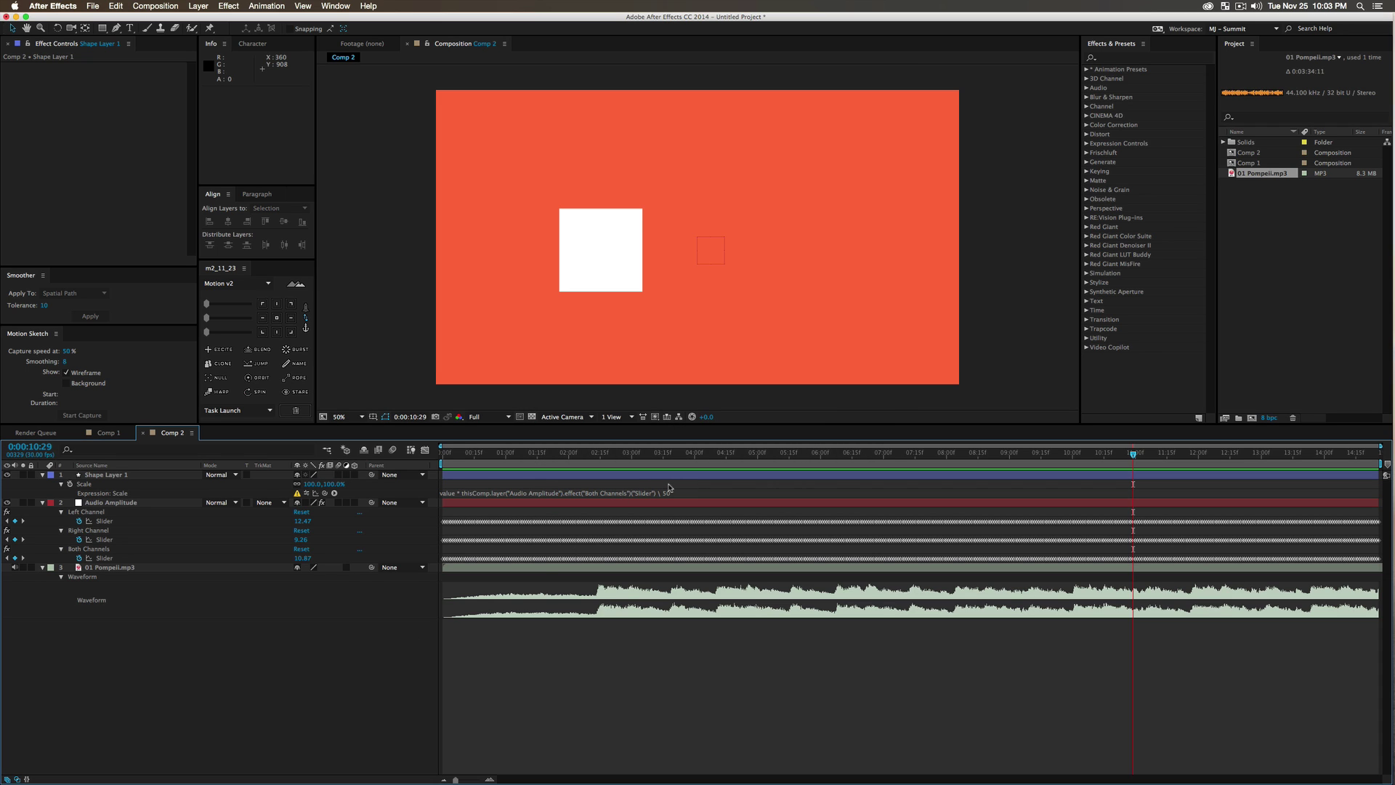
left_click(661, 493)
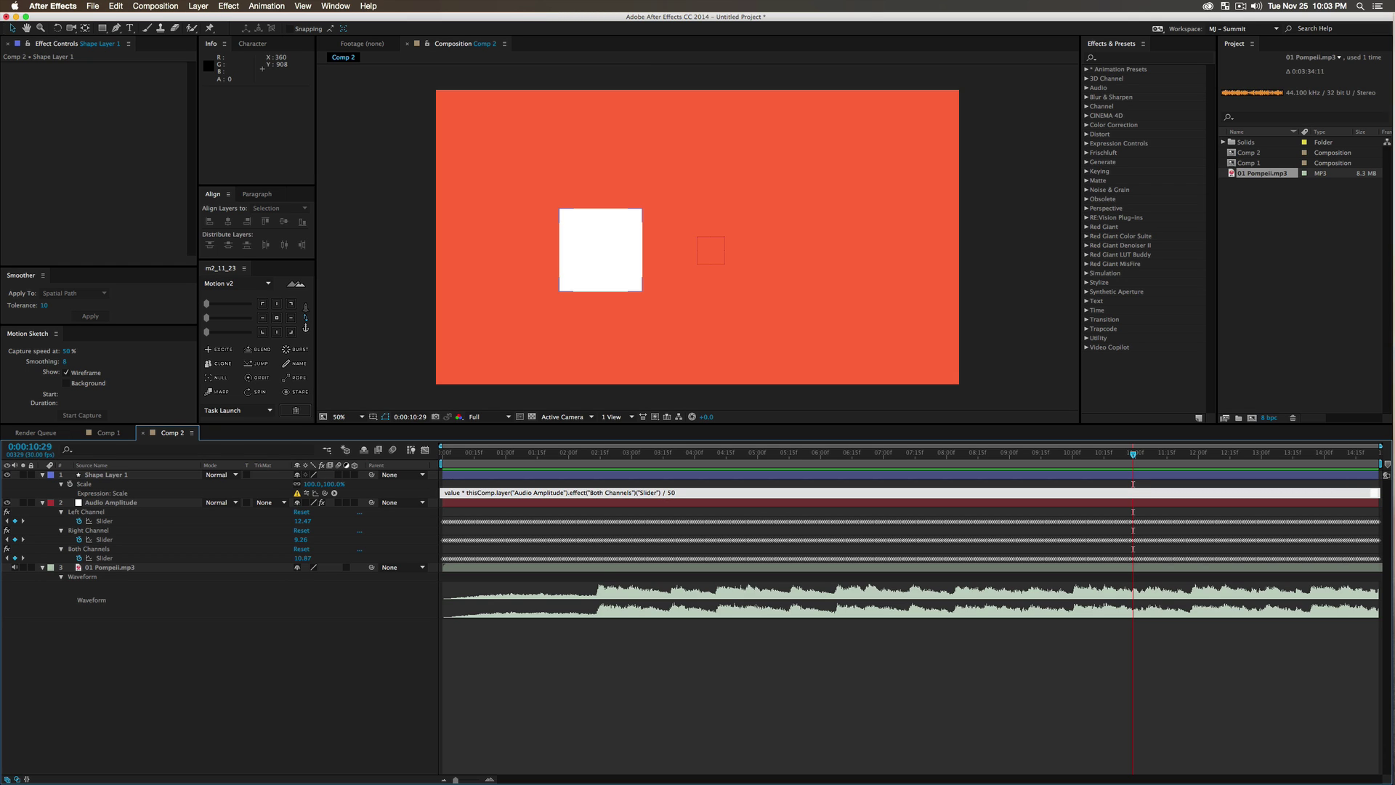
left_click(345, 676)
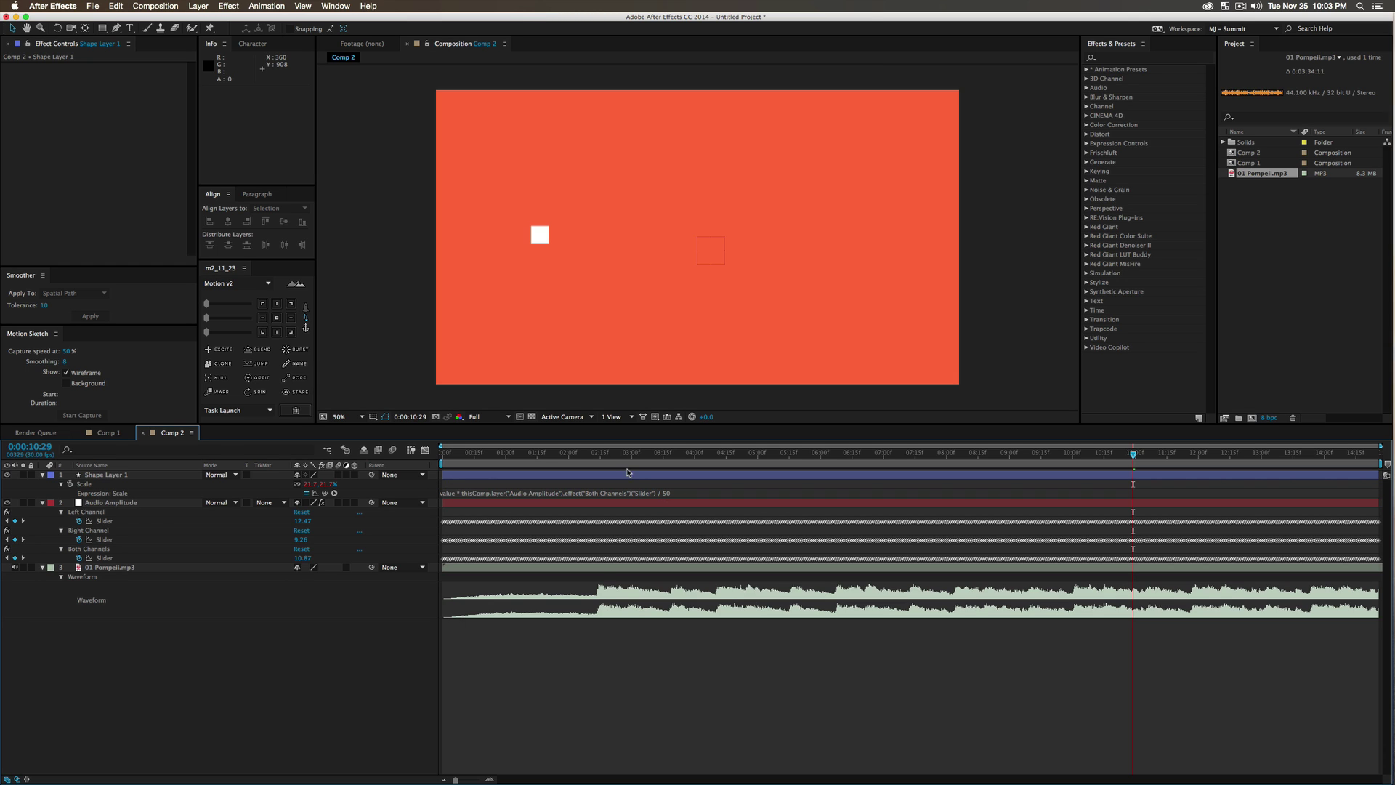
Preview the pulsing square from about 2 seconds in.
left_click_drag(630, 461, 582, 456)
key("space")
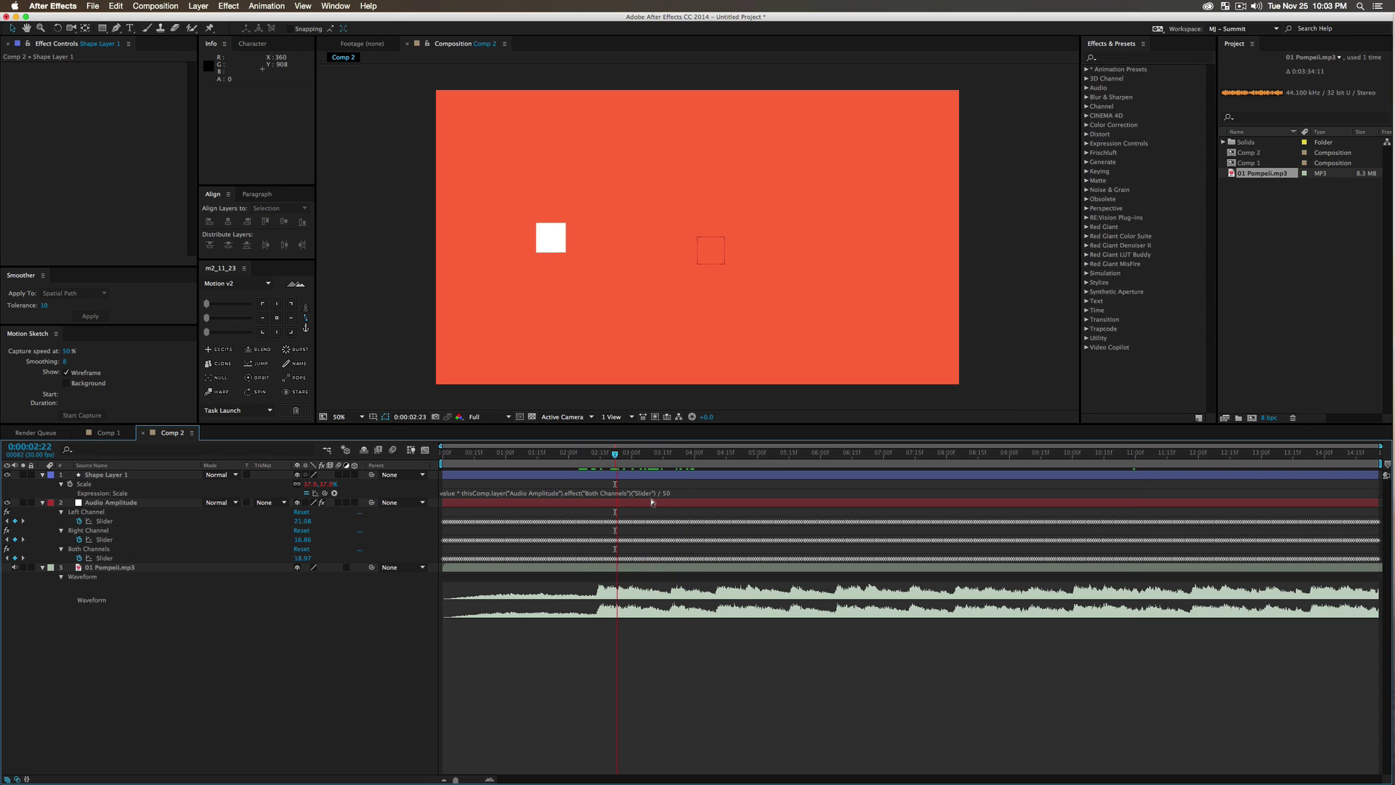
key("KP_0")
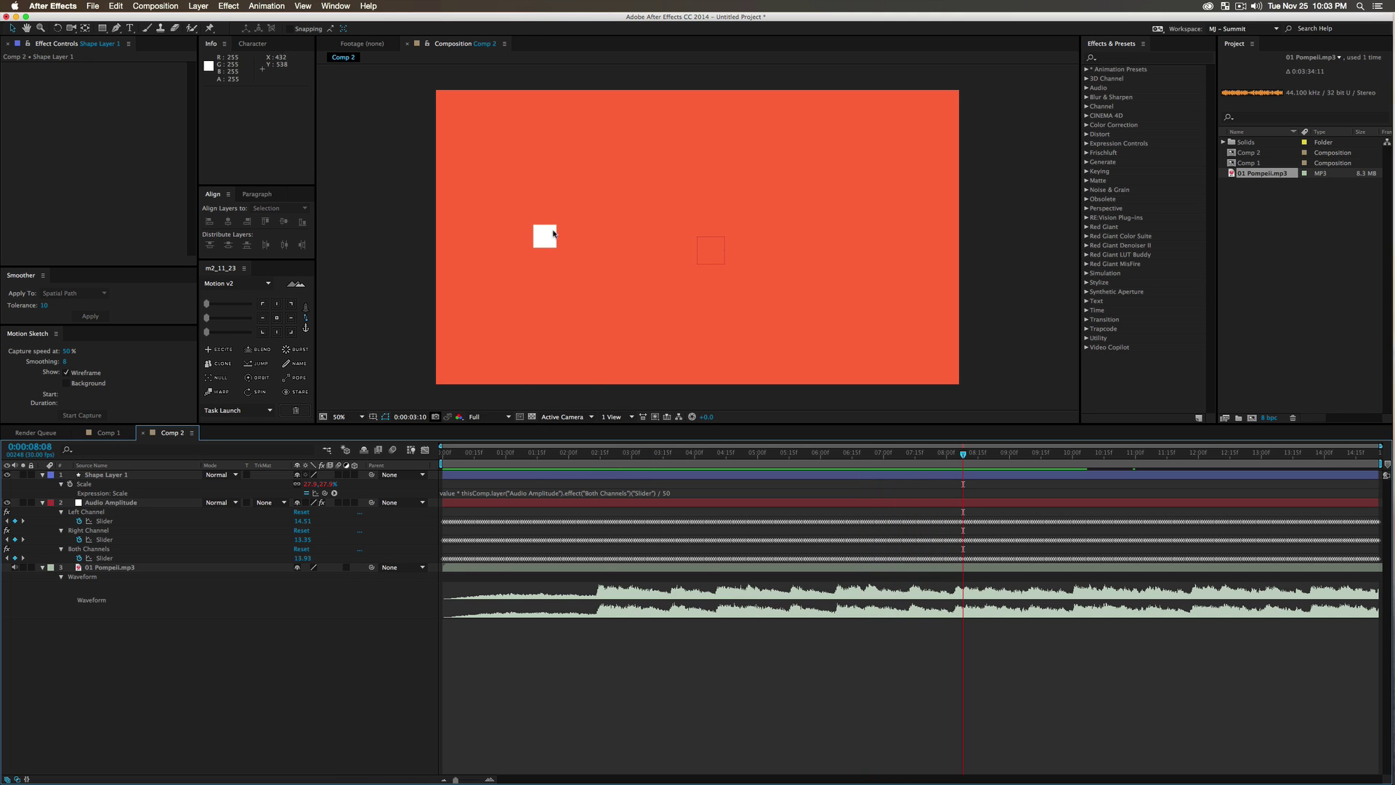
Smooth all Both Channels Slider keyframes in the Graph Editor with the Smoother.
left_click(104, 558)
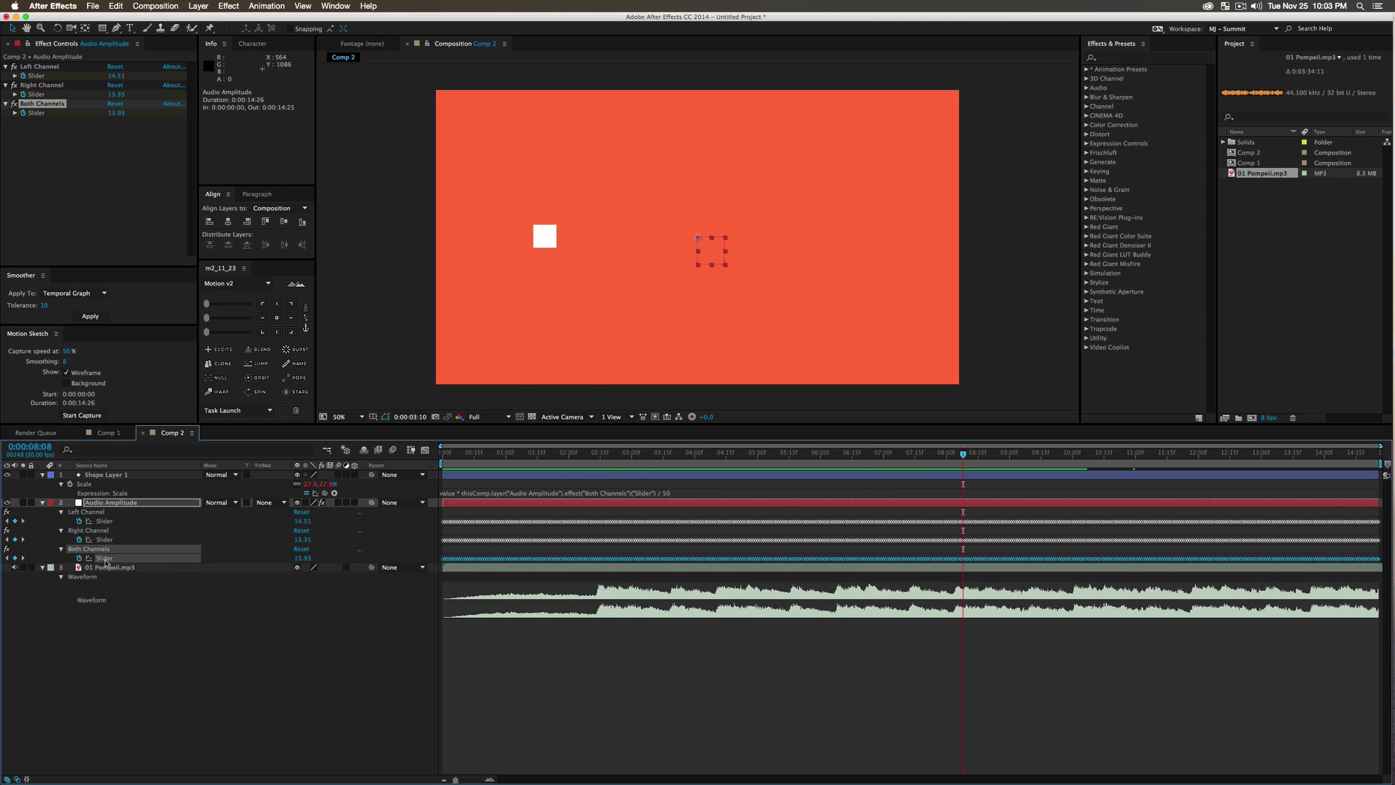
left_click(425, 449)
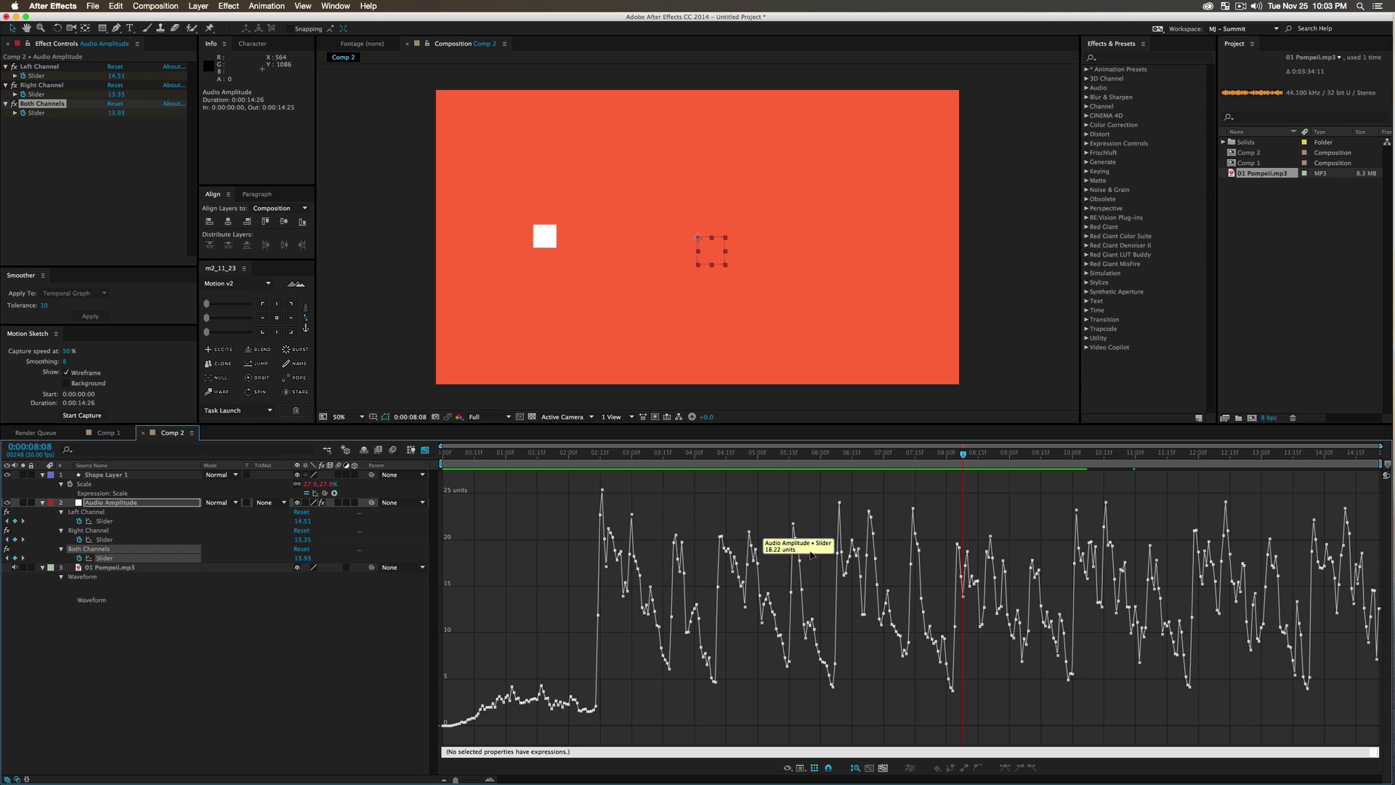
left_click(109, 559)
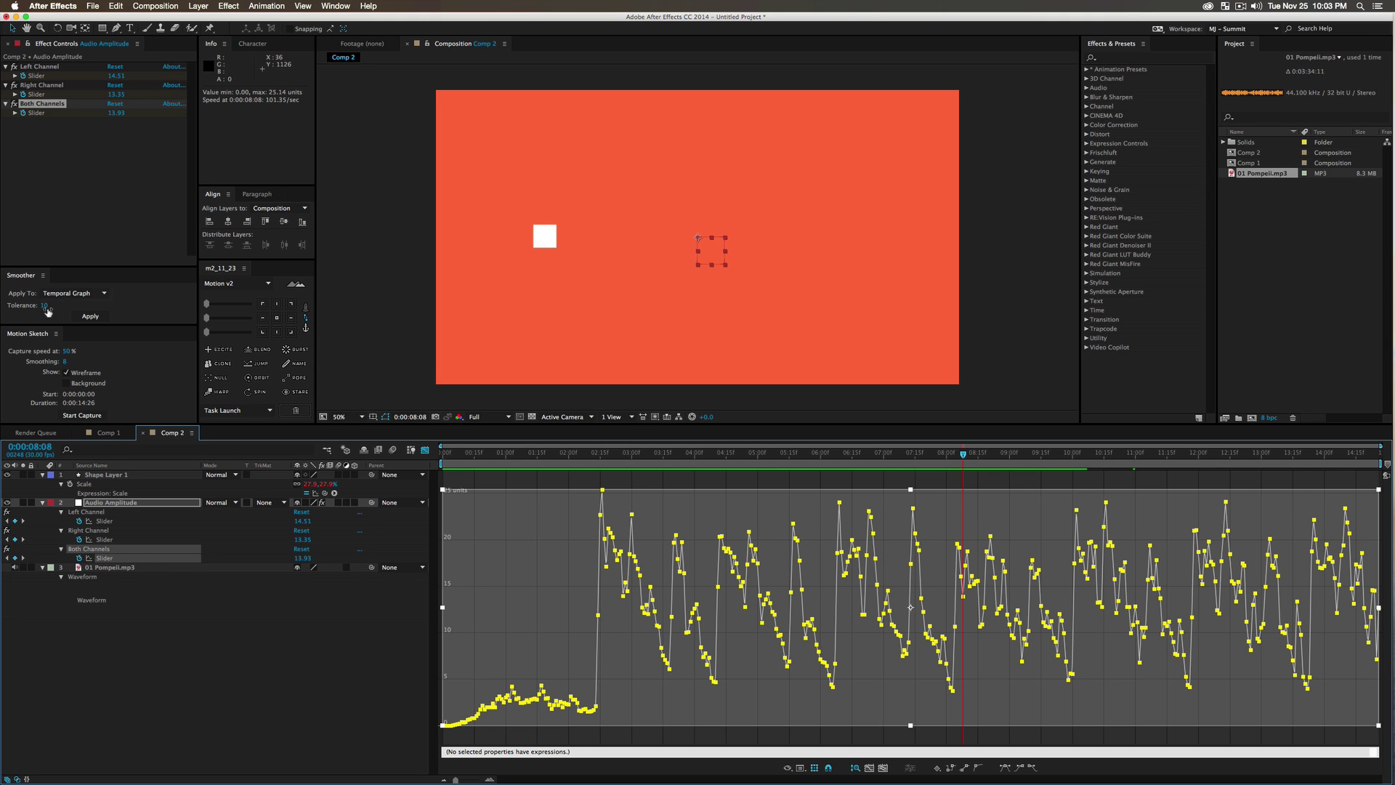
left_click(91, 317)
left_click(93, 320)
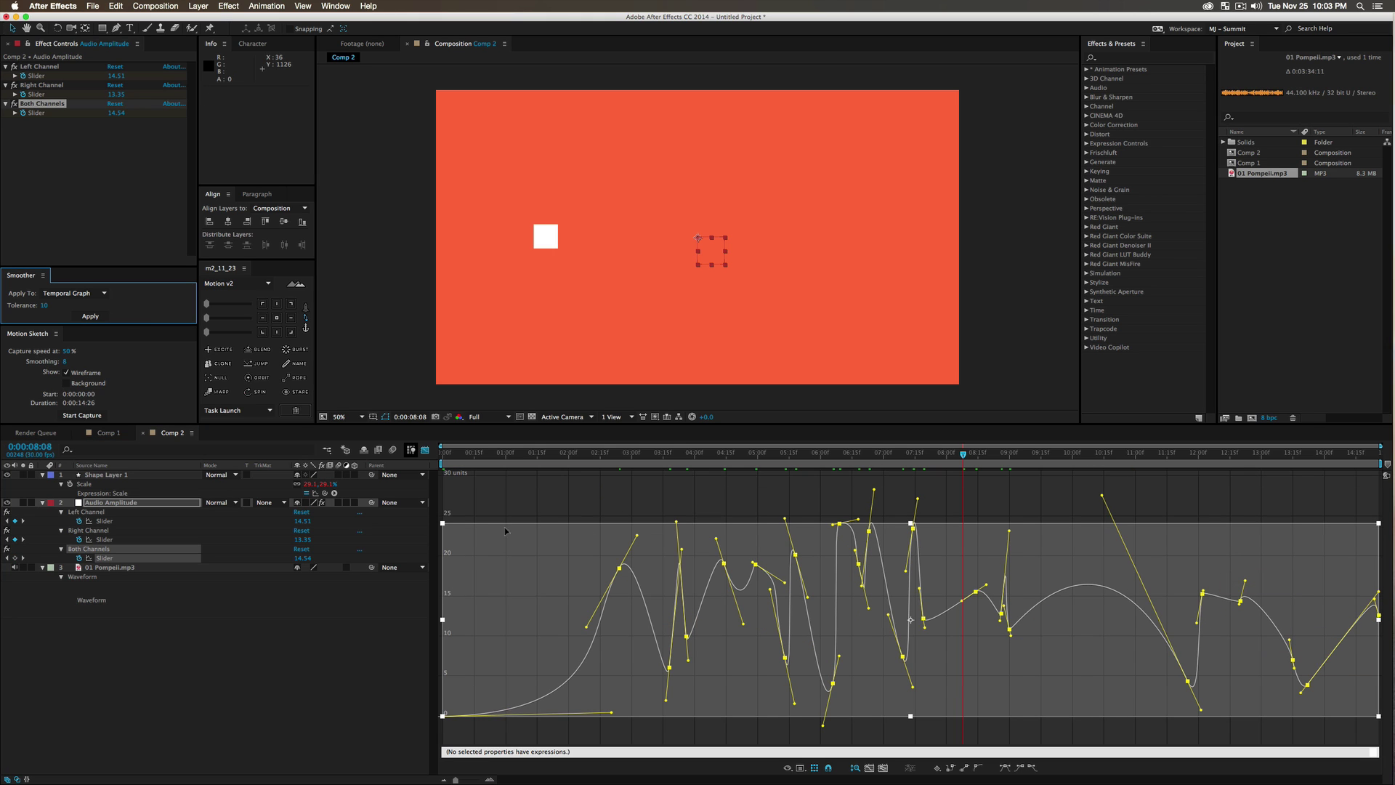
Return to the layer bar view and preview the smoothed animation from about 3 seconds.
left_click(425, 450)
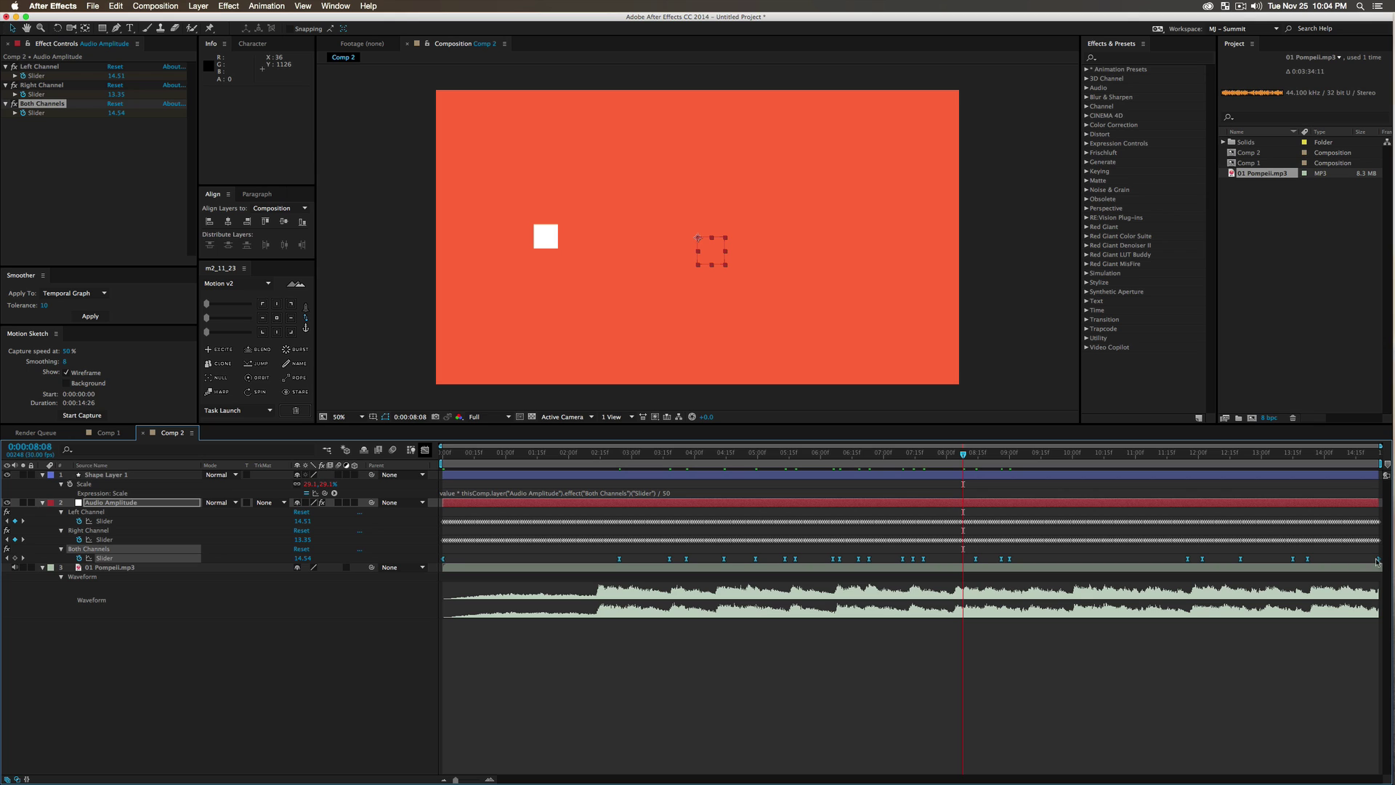
left_click_drag(792, 463, 627, 470)
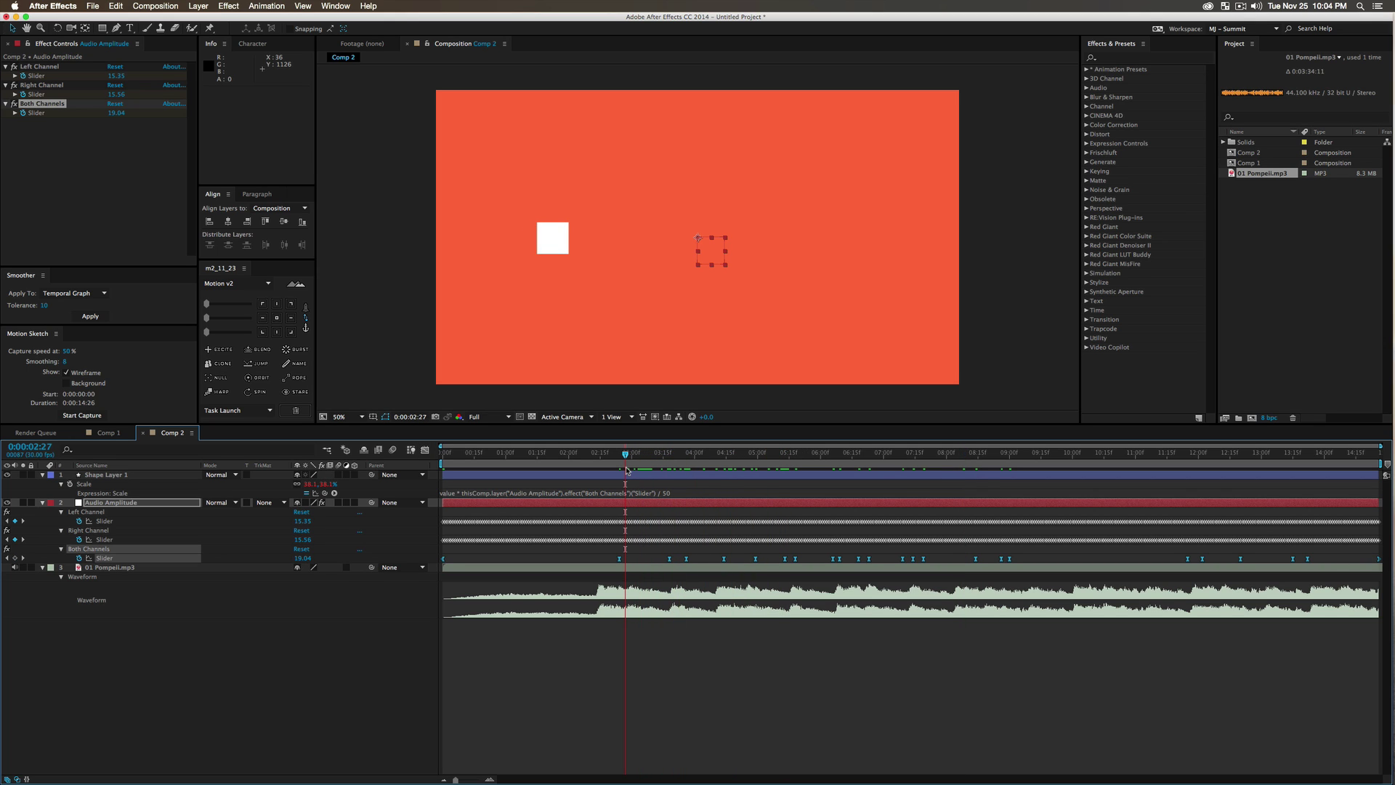
key("KP_0")
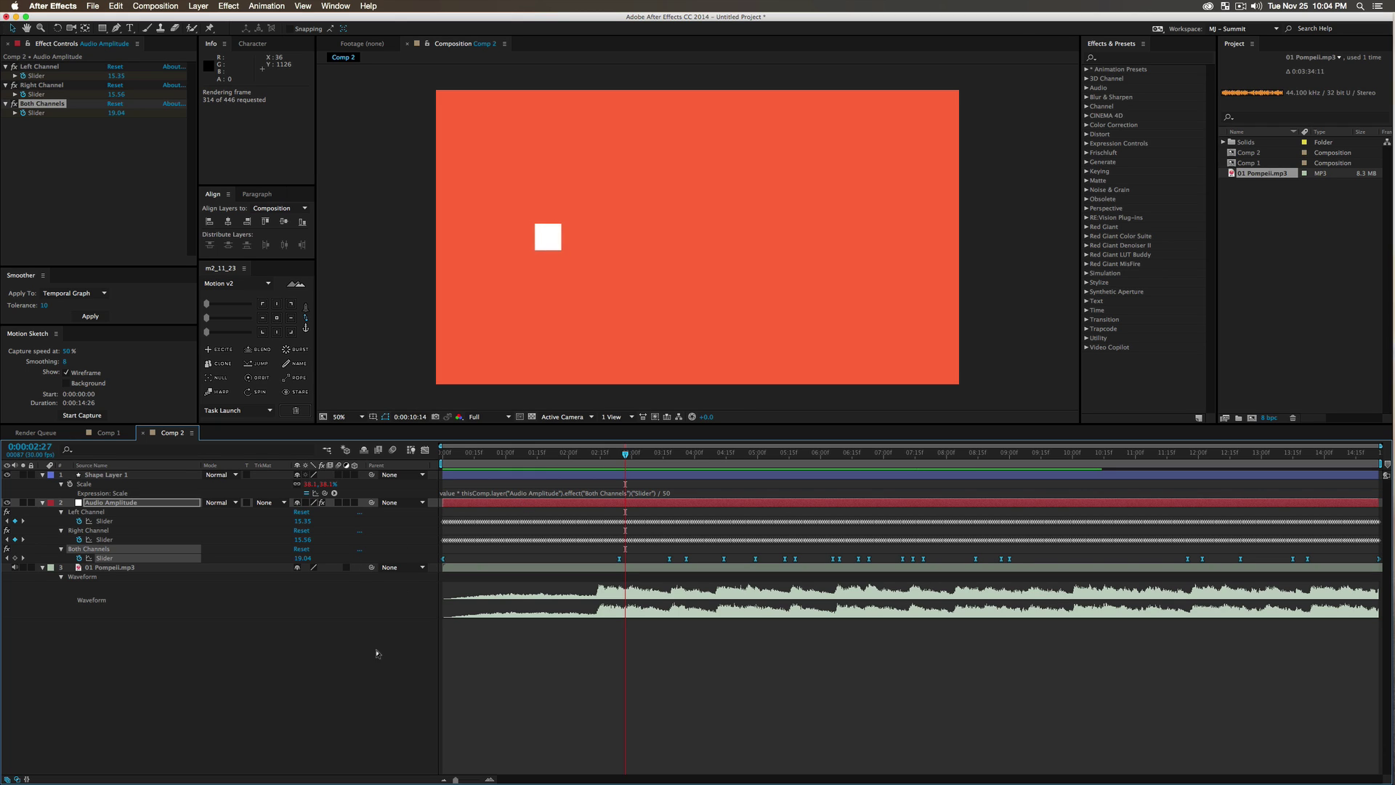
Draw a larger white square as a new shape layer in the comp's upper right.
key("space")
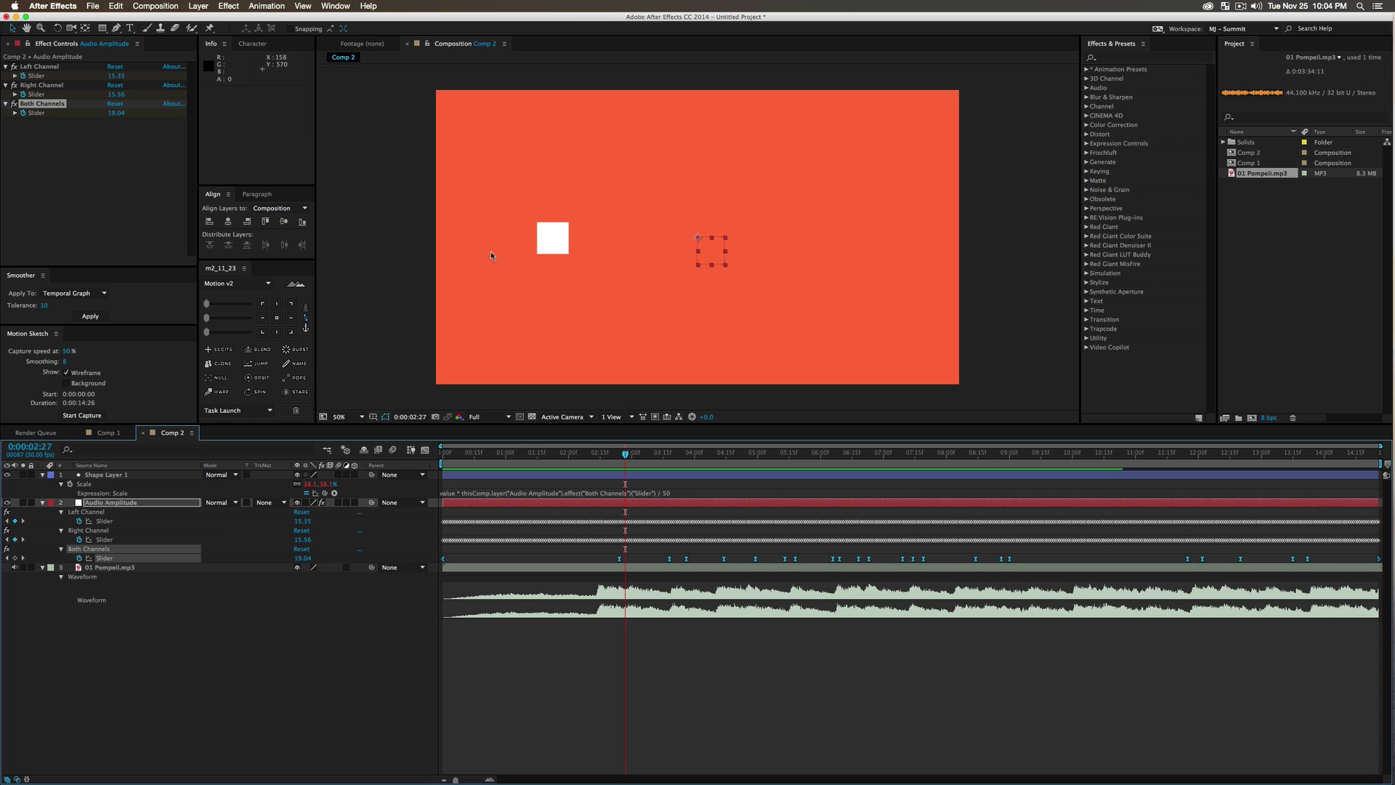
key("q")
left_click_drag(813, 170, 863, 224)
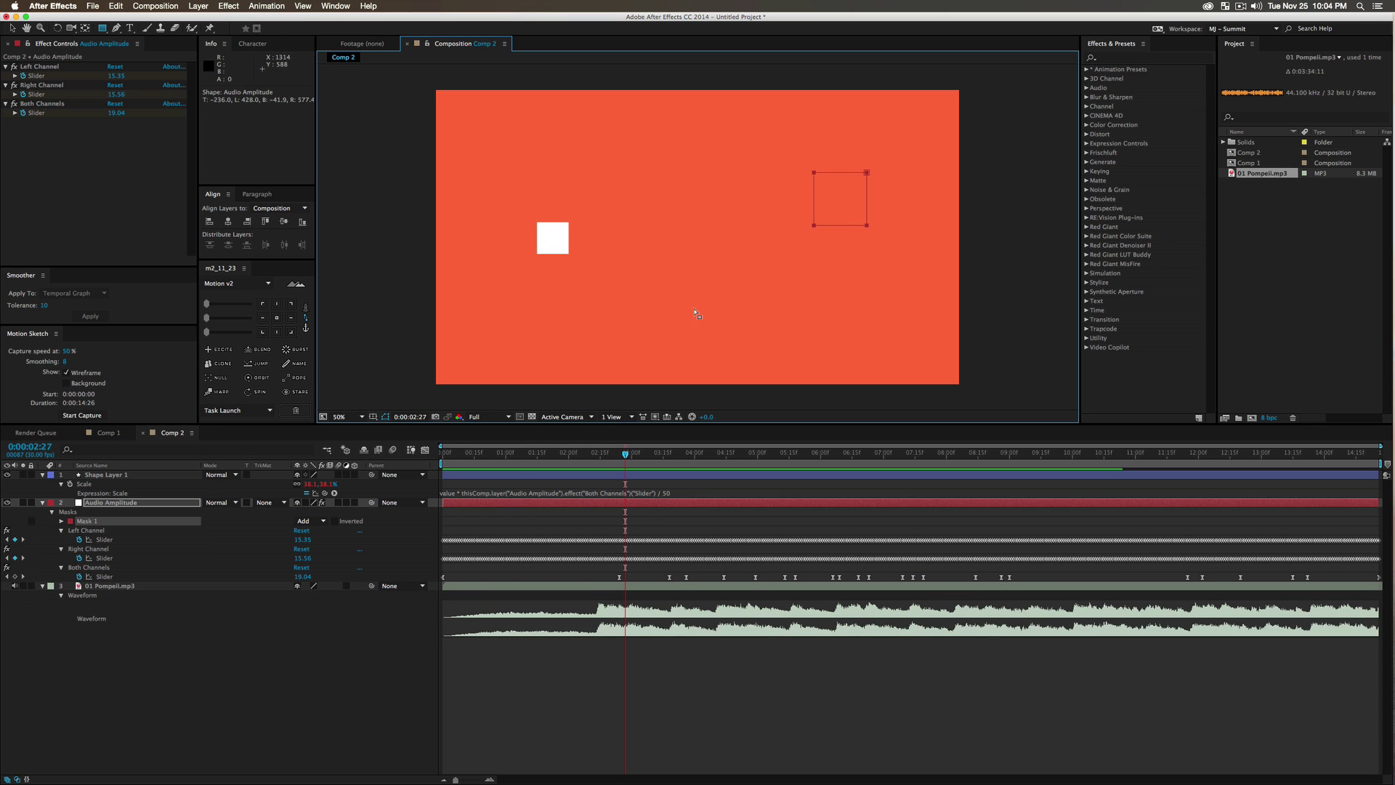
key("super+z")
left_click(252, 647)
left_click_drag(824, 175, 898, 248)
left_click(302, 333)
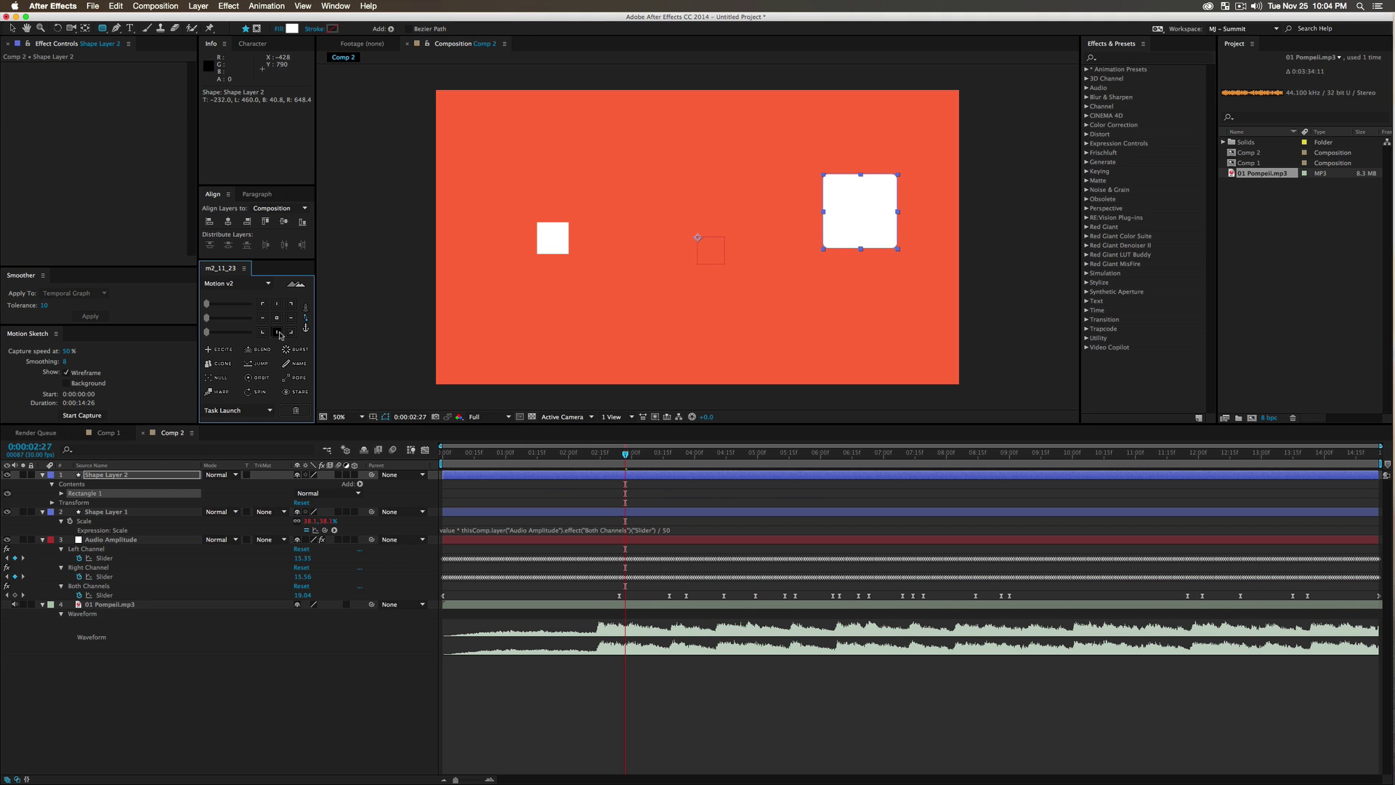
Separate Shape Layer 2's Position into X and Y dimensions.
left_click(303, 333)
left_click(155, 476)
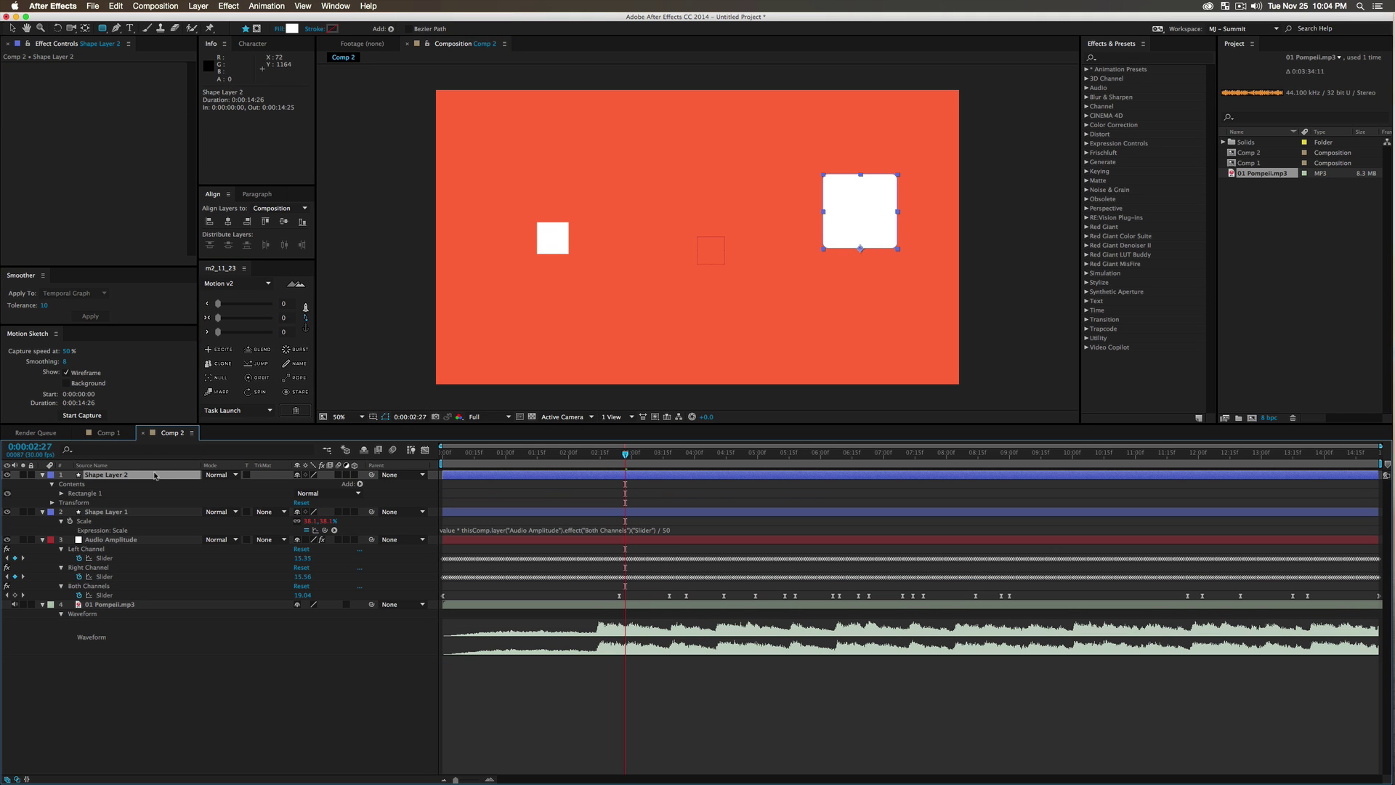
key("p")
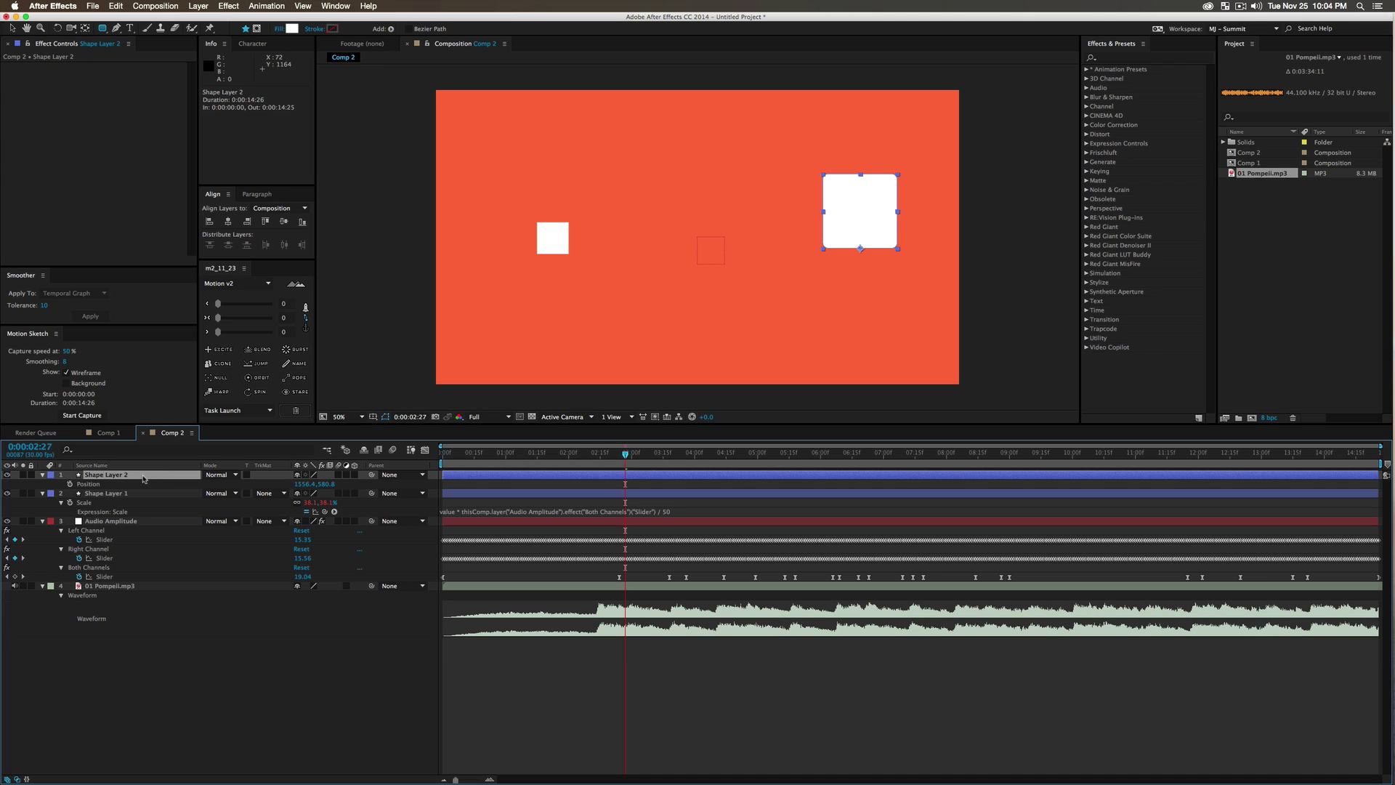
left_click(88, 484)
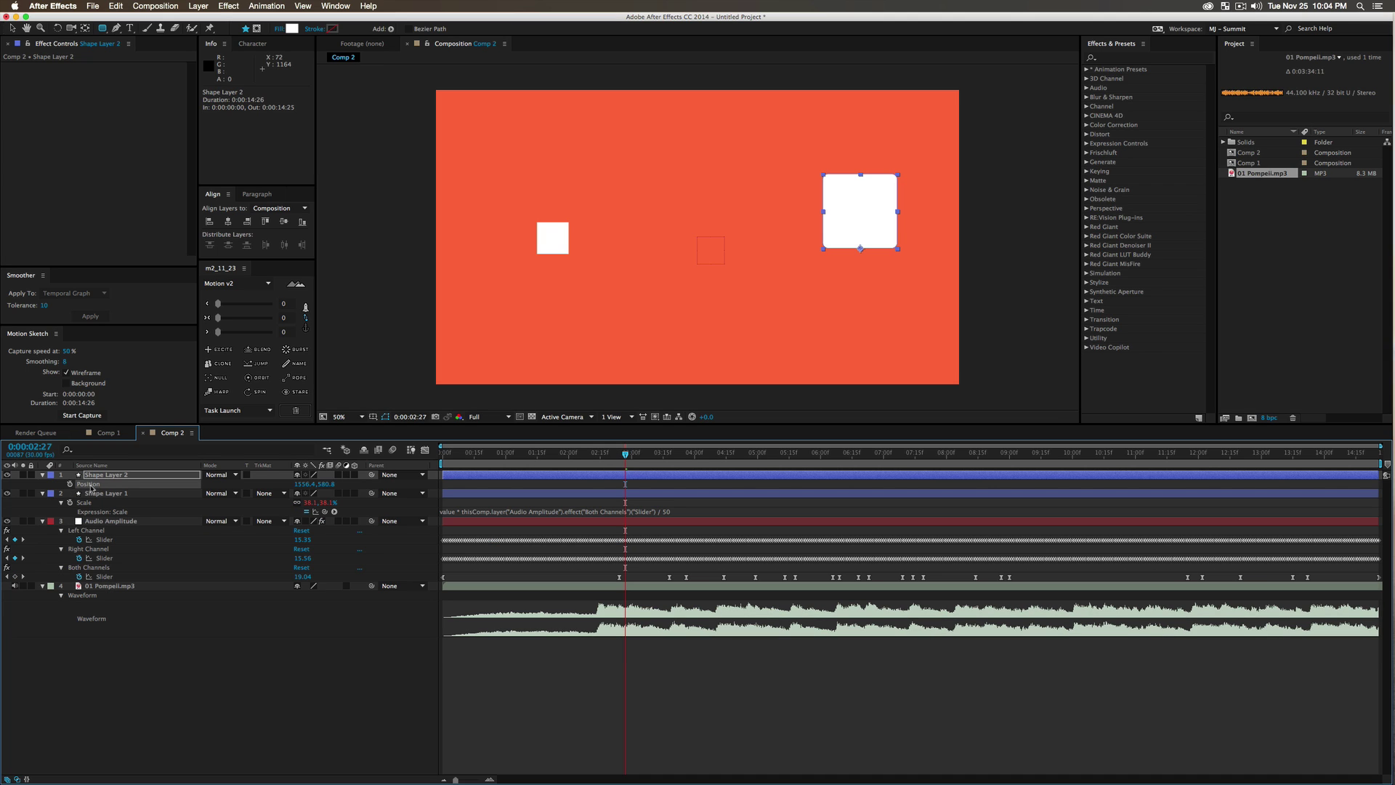
right_click(91, 488)
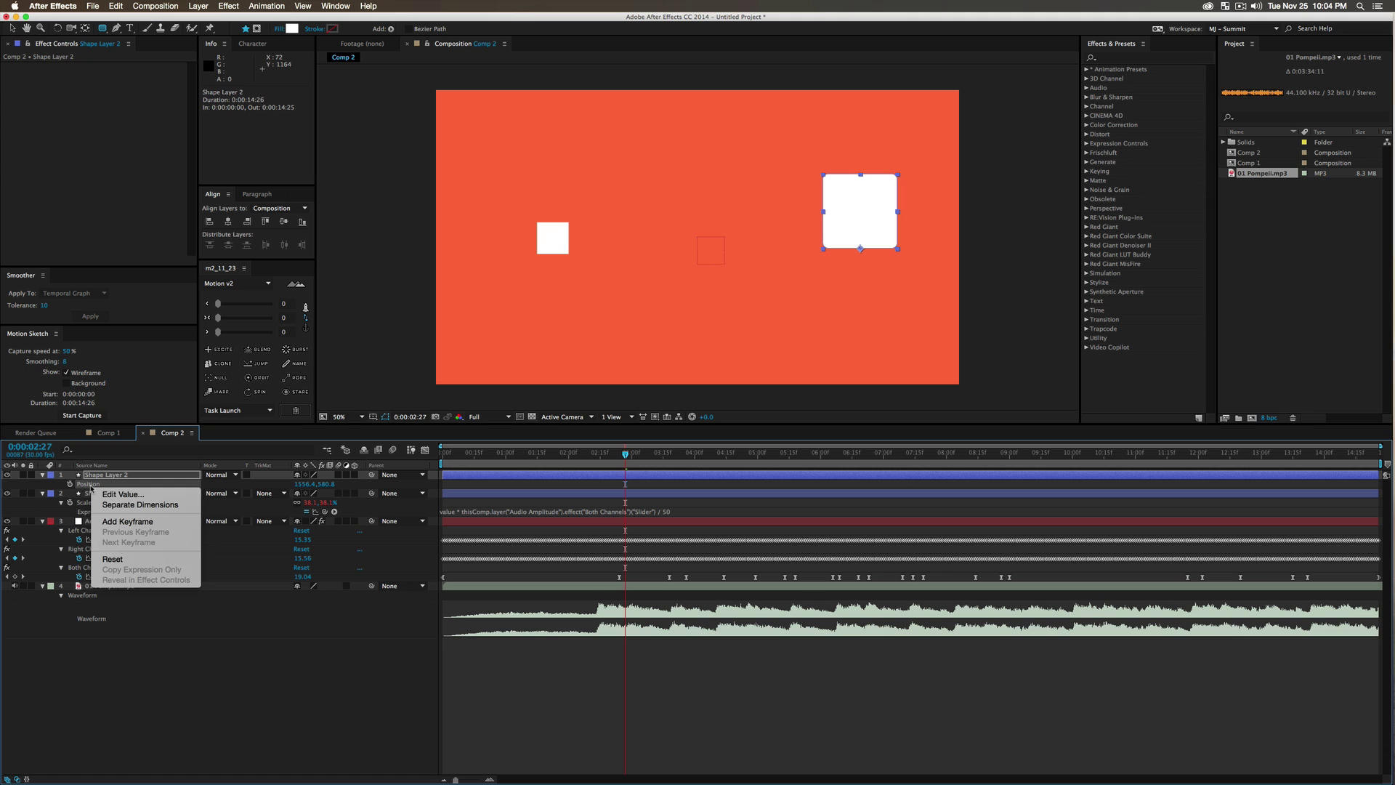
left_click(139, 505)
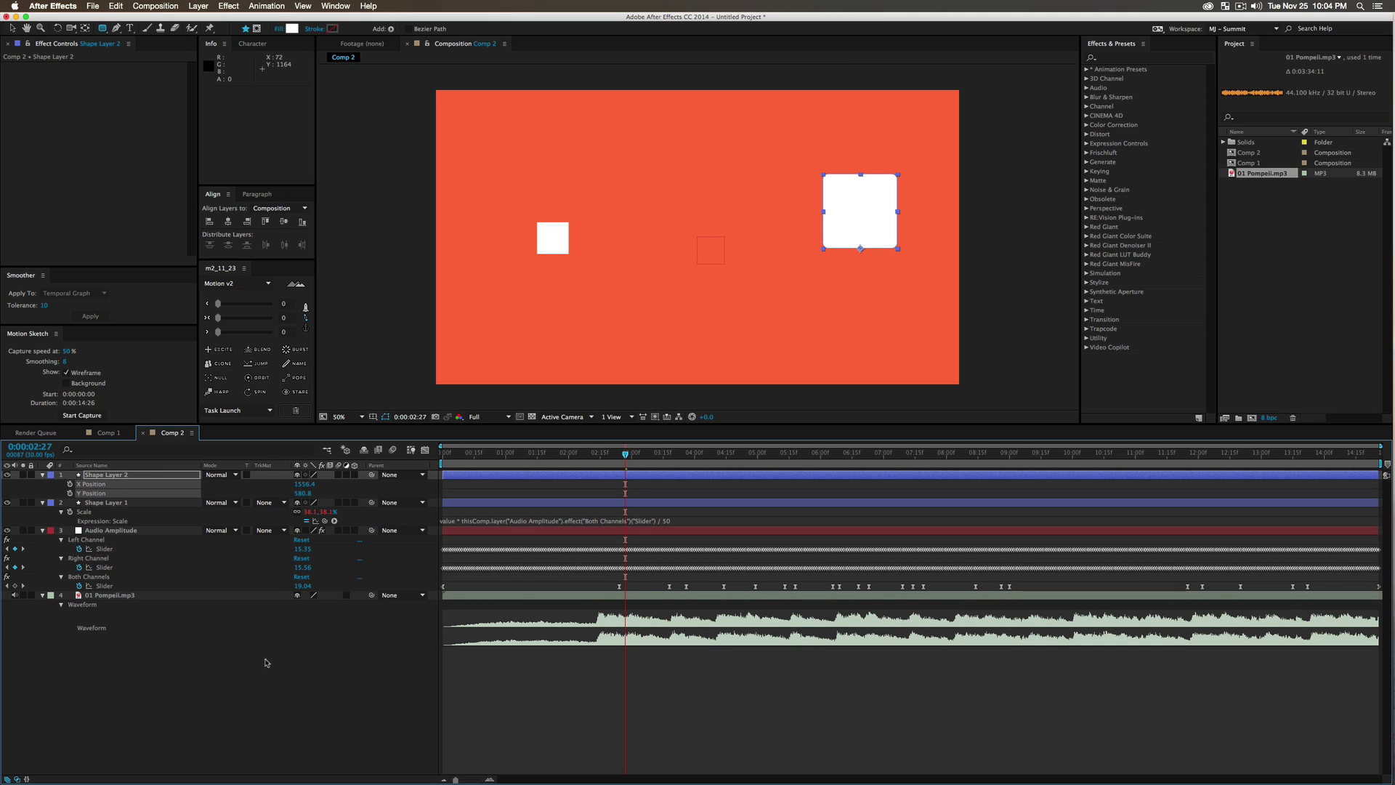
At 2 seconds 25 frames, move the second square down and left, then start a Y Position expression.
left_click(455, 521)
left_click_drag(630, 456, 621, 456)
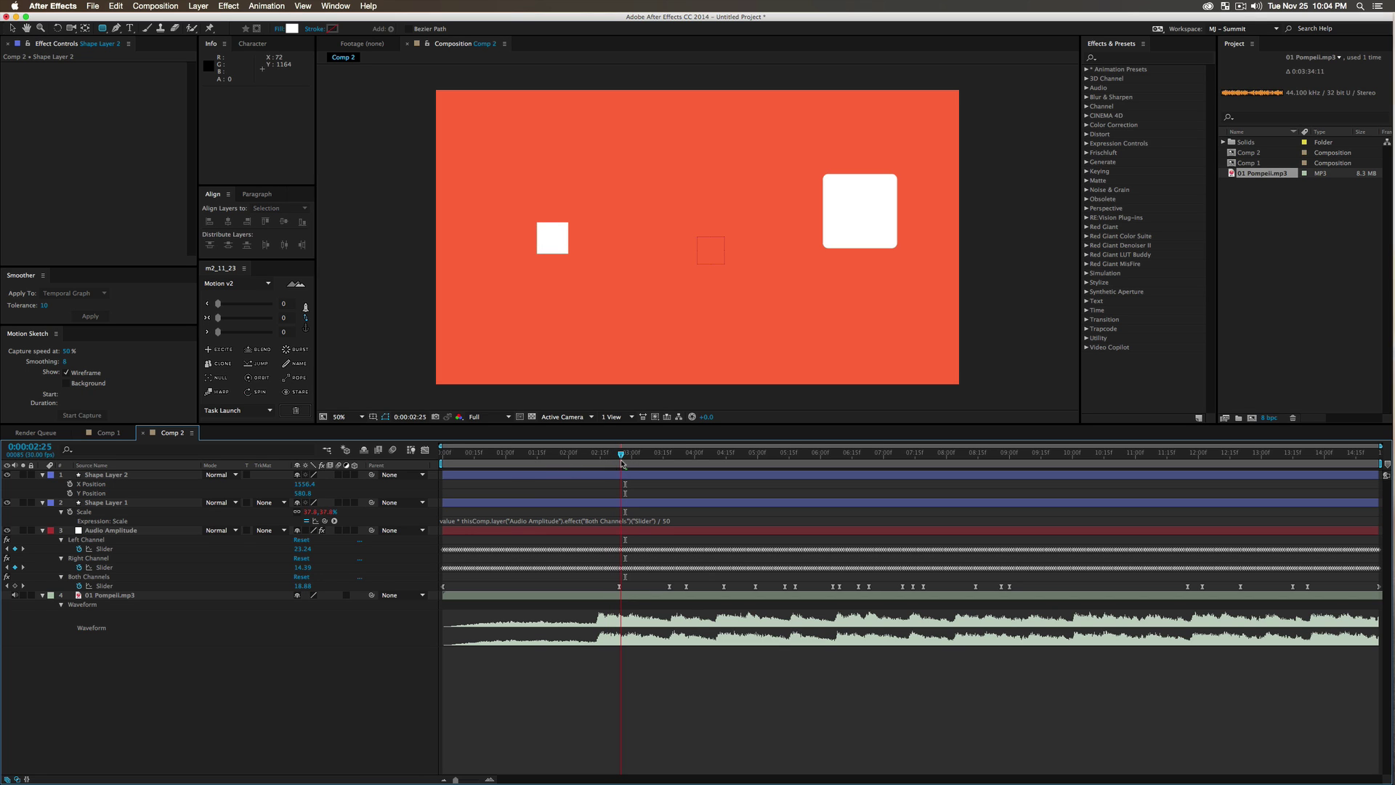
key("v")
left_click_drag(857, 214, 831, 271)
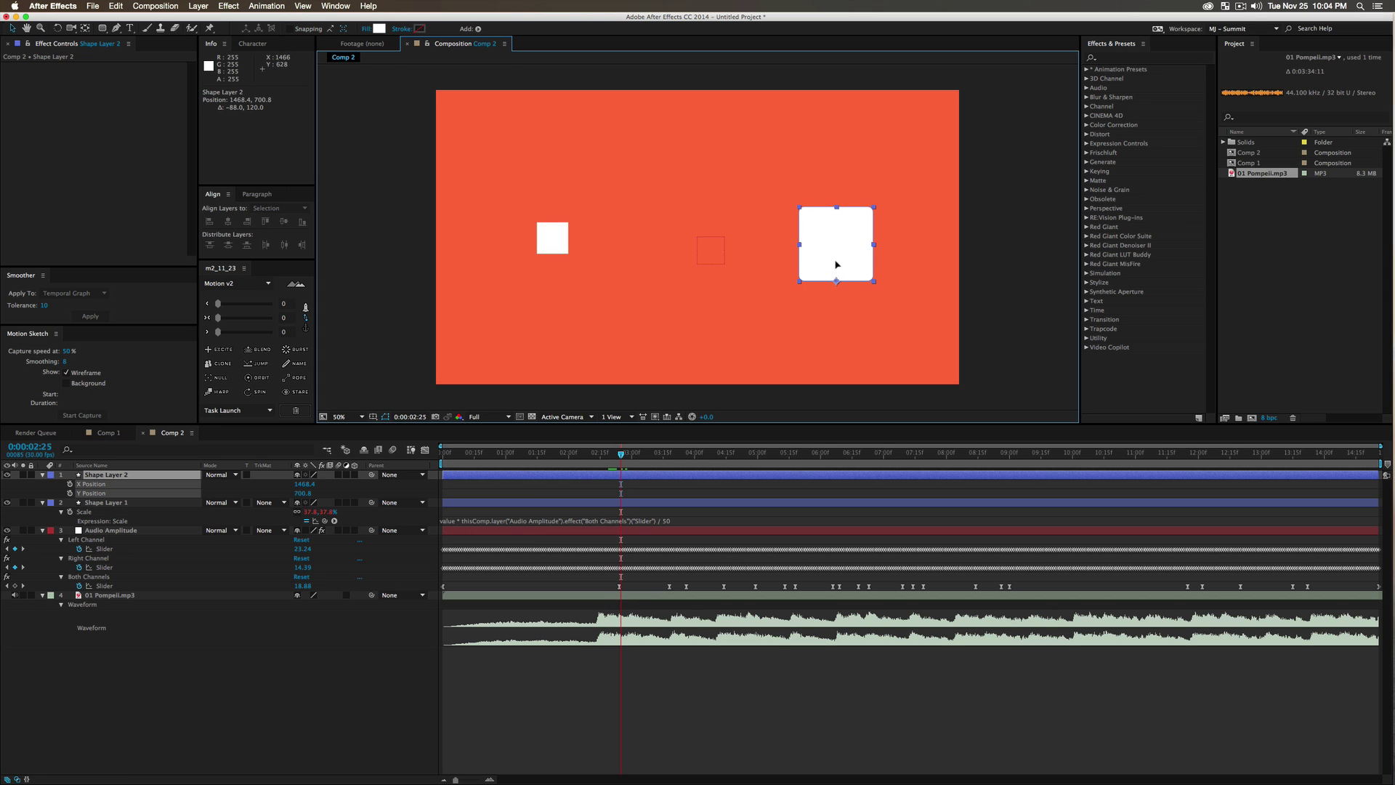
left_click(102, 502)
left_click(91, 494)
left_click(70, 493, "alt")
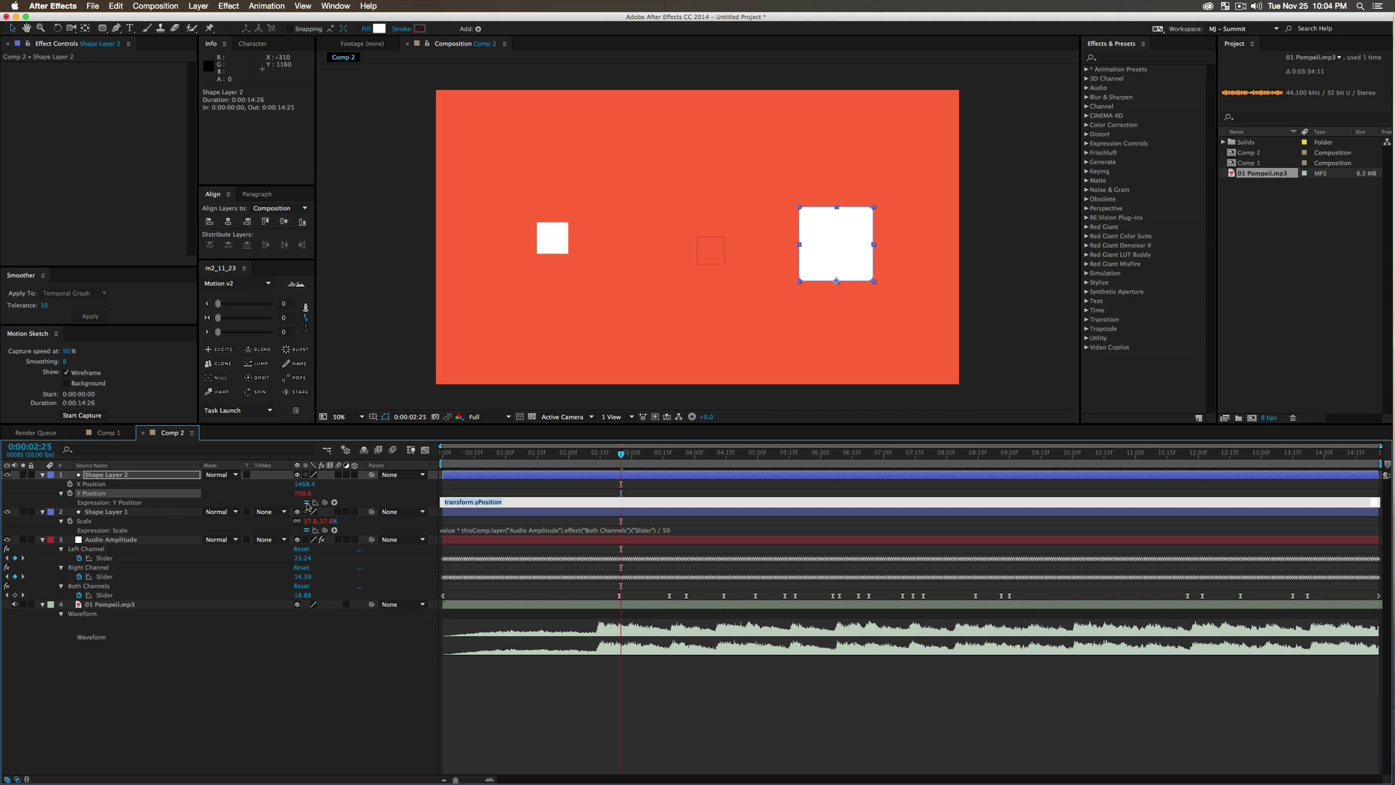
Set Shape Layer 2's Y Position expression to add twice the Both Channels slider.
left_click(527, 501)
key("super+a")
type("va")
left_click_drag(325, 502, 105, 595)
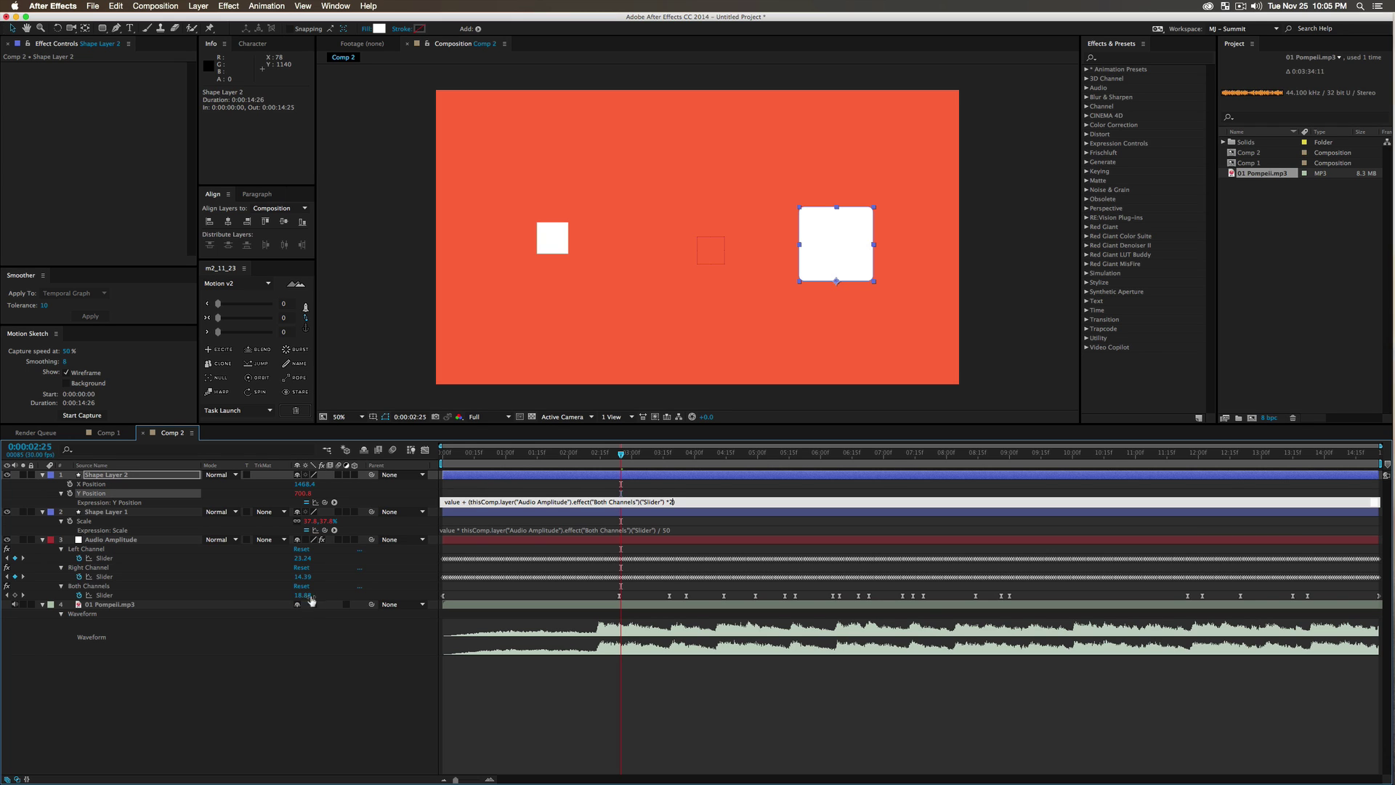
left_click(336, 700)
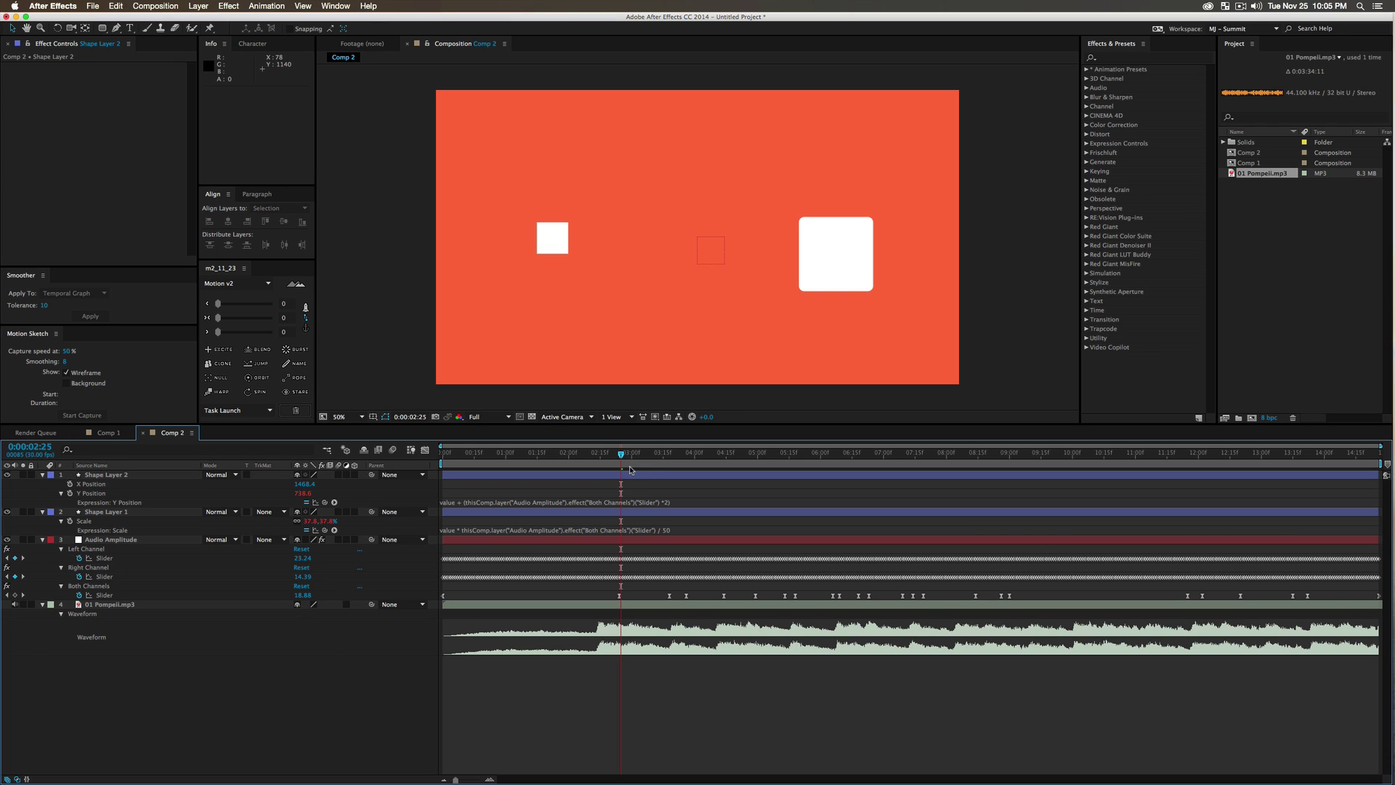
Preview the animation, nudge the second square sideways at about 3 seconds, and preview again.
left_click_drag(617, 460, 544, 520)
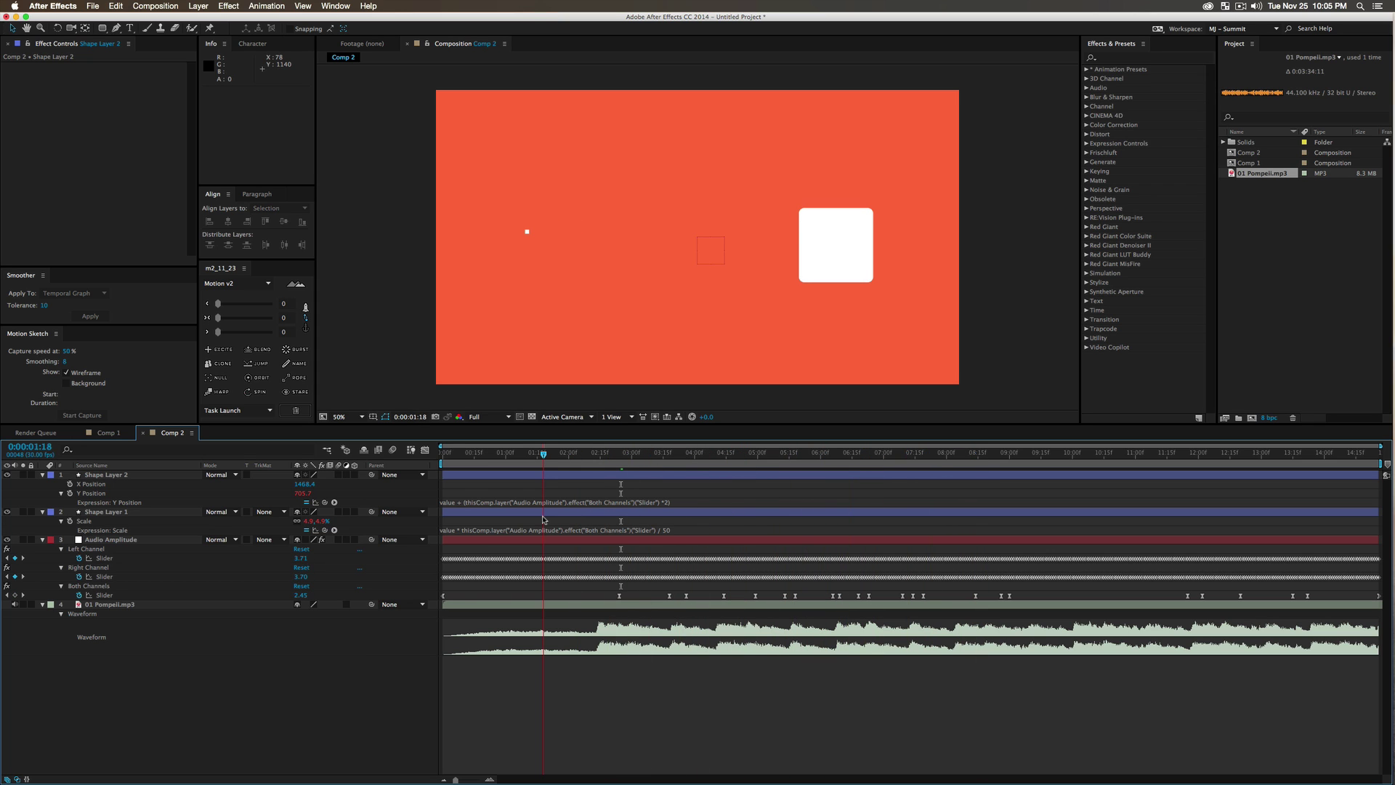
key("KP_0")
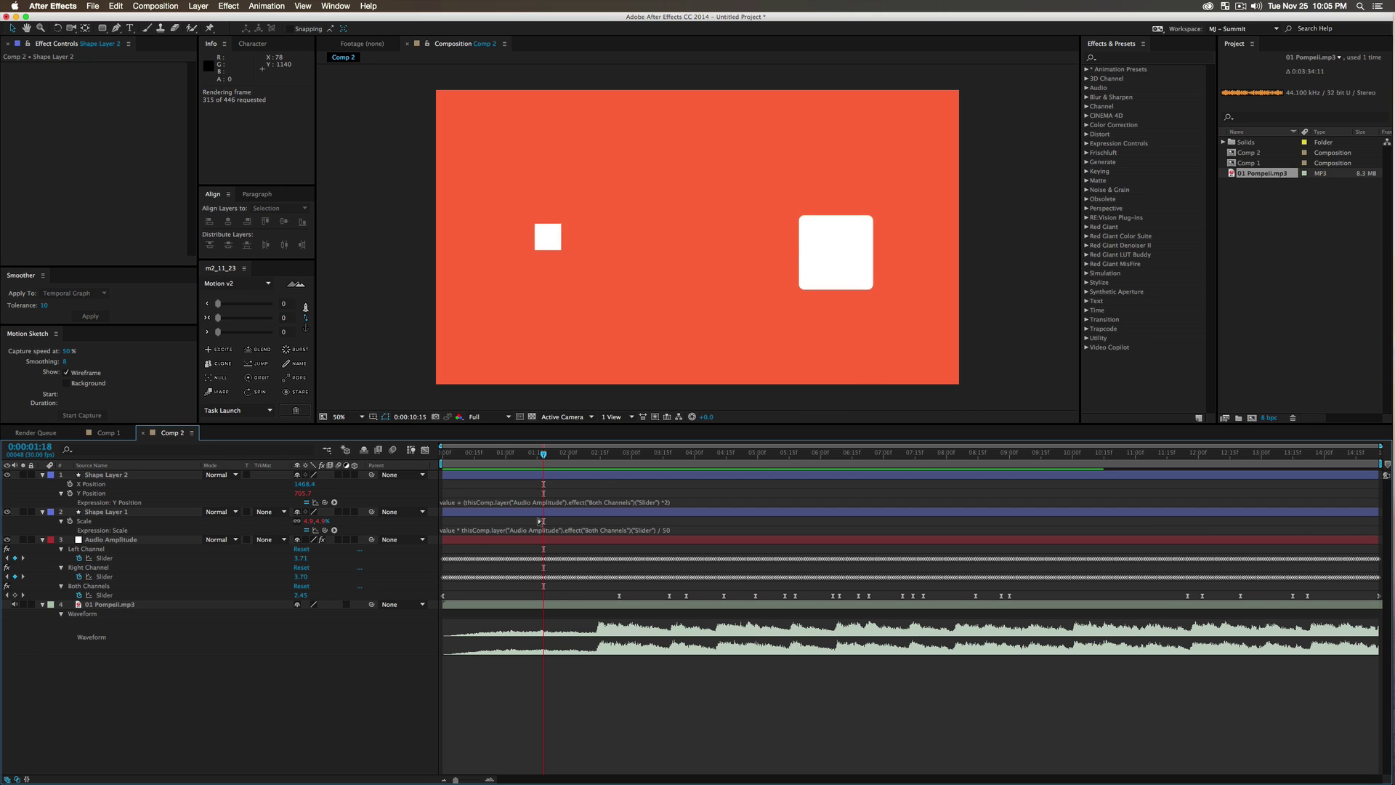
key("space")
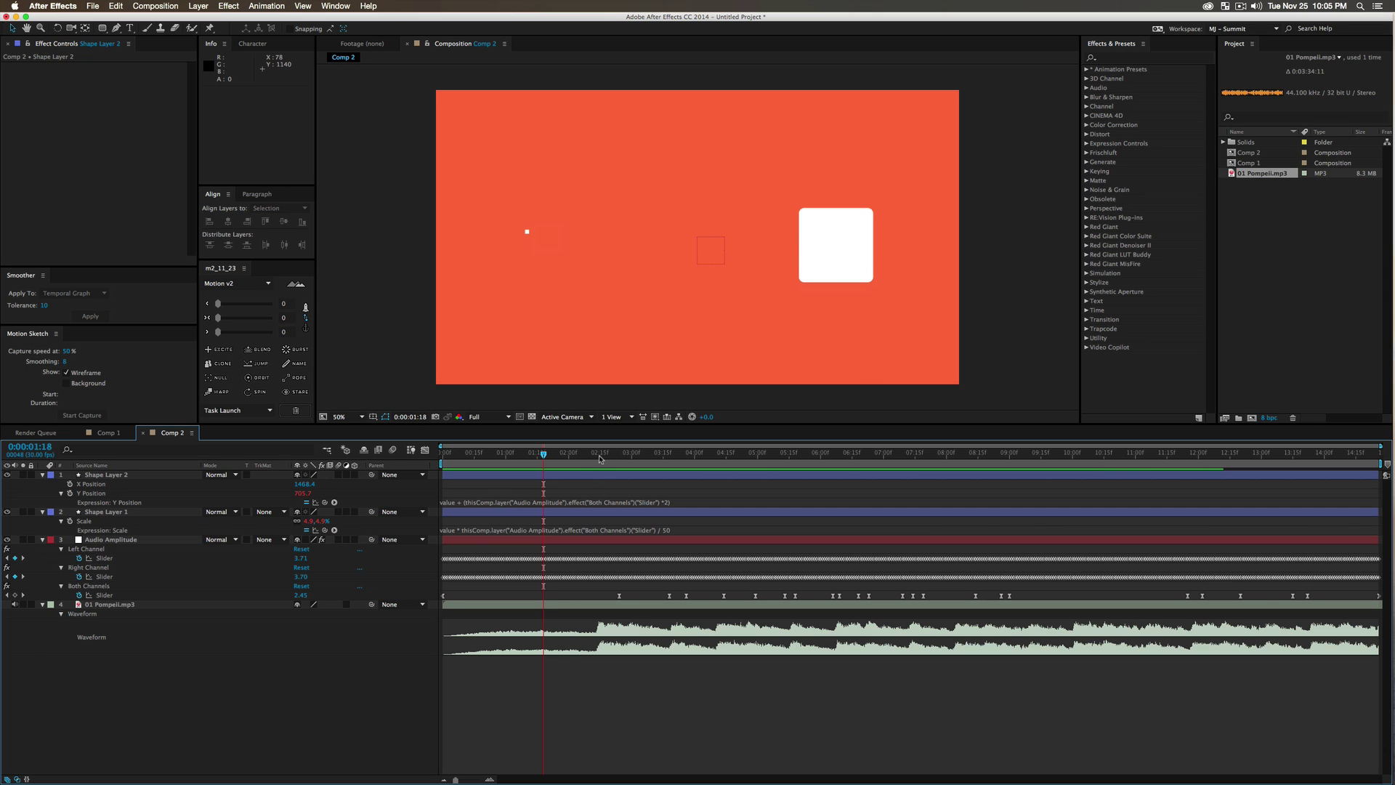
left_click_drag(600, 459, 648, 459)
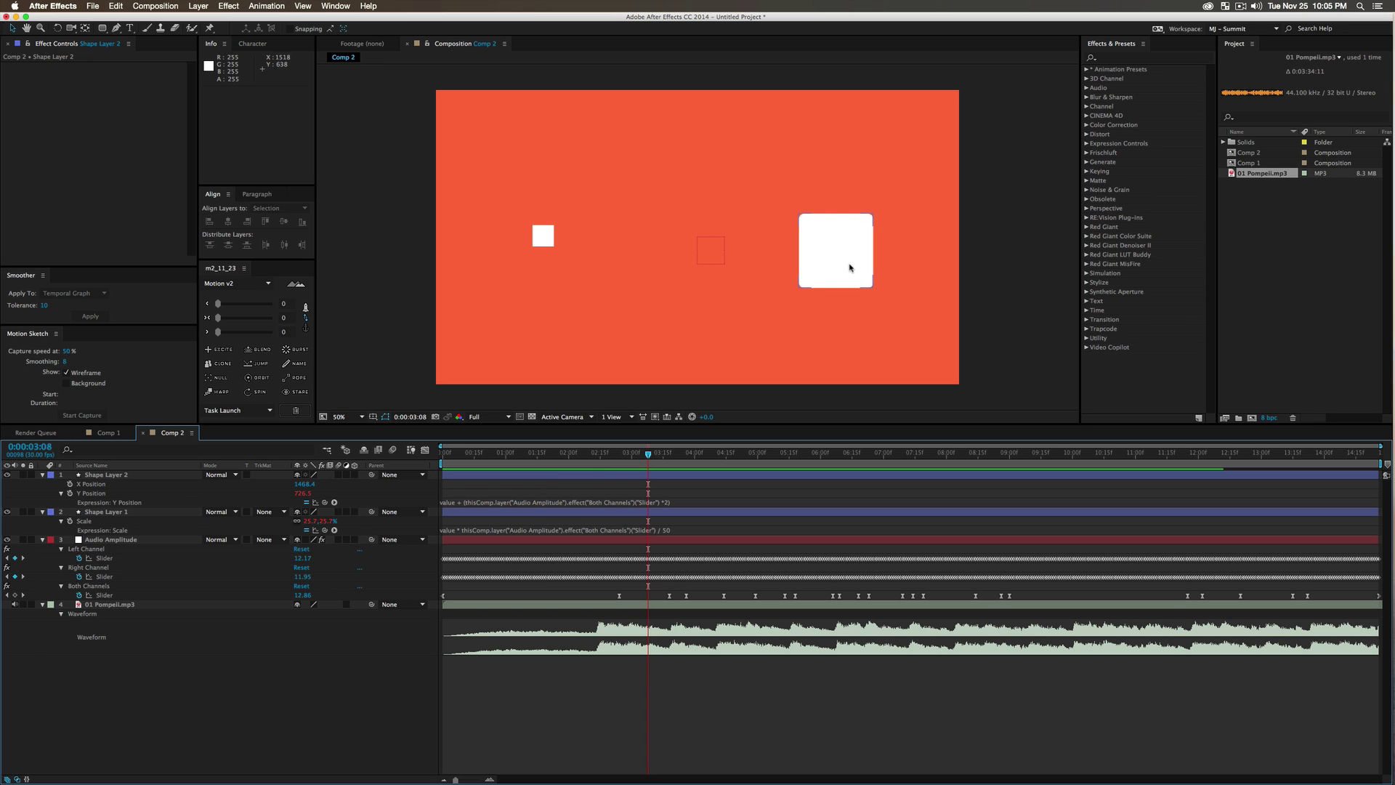
left_click_drag(850, 268, 817, 284)
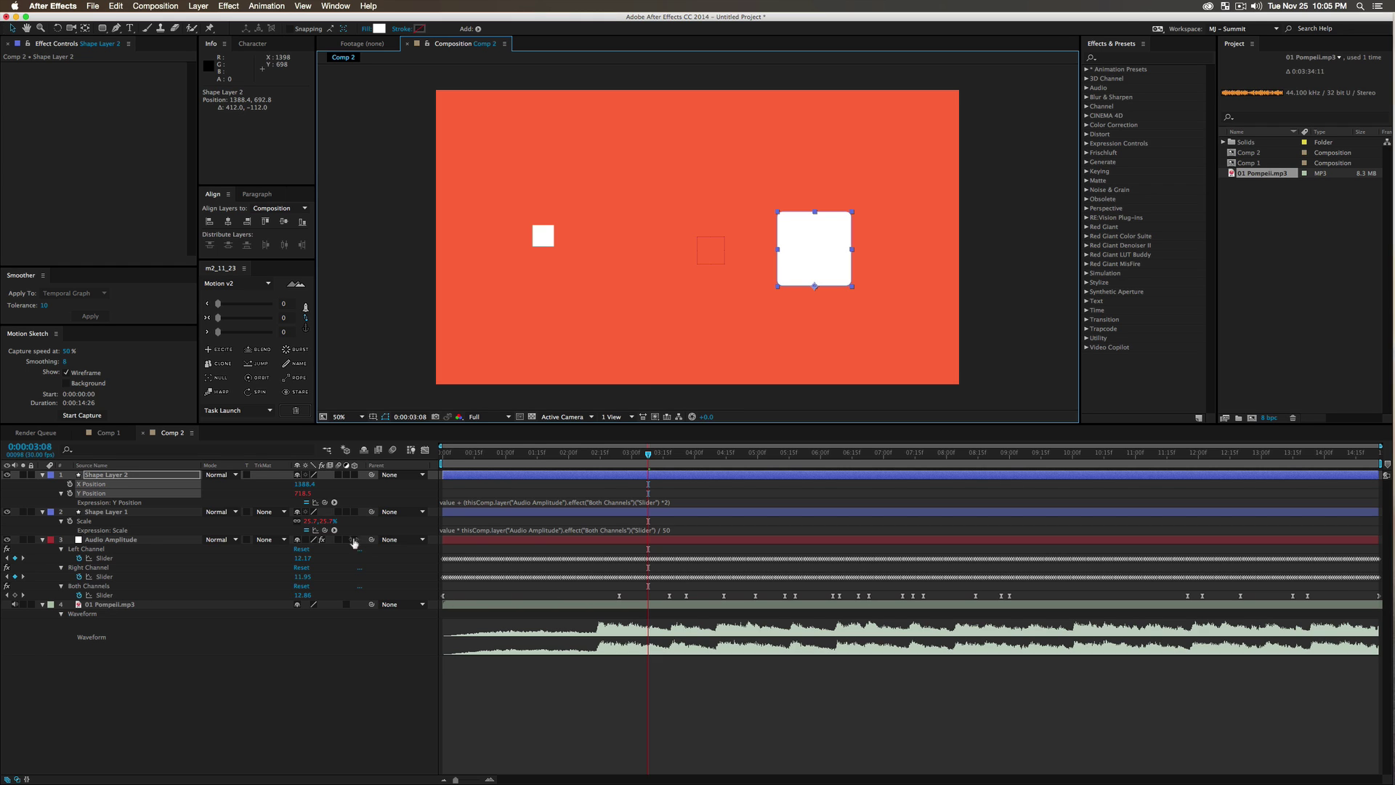
key("KP_0")
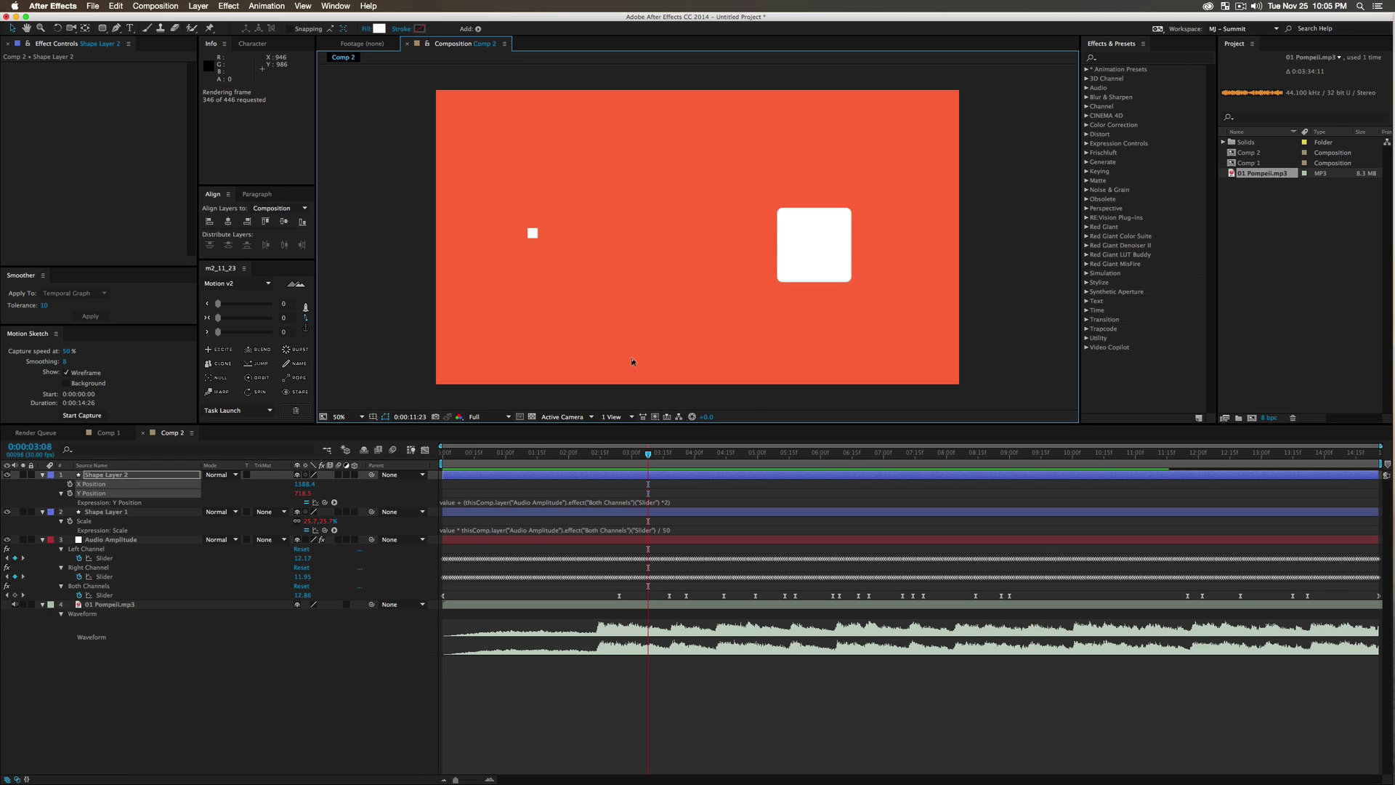
Apply the Colorama effect to Shape Layer 2.
left_click(133, 479)
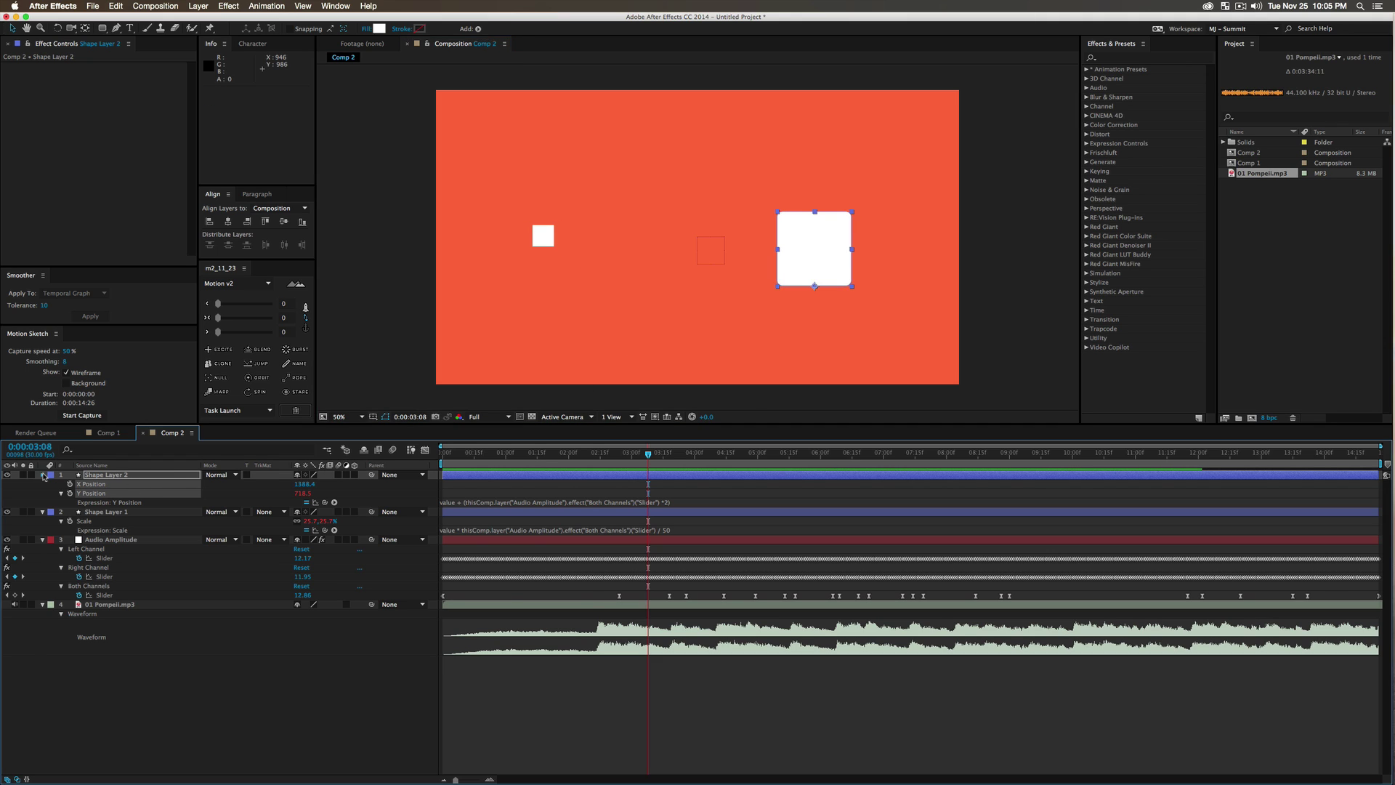
left_click(43, 476, "super")
scroll(147, 592, "down", 5)
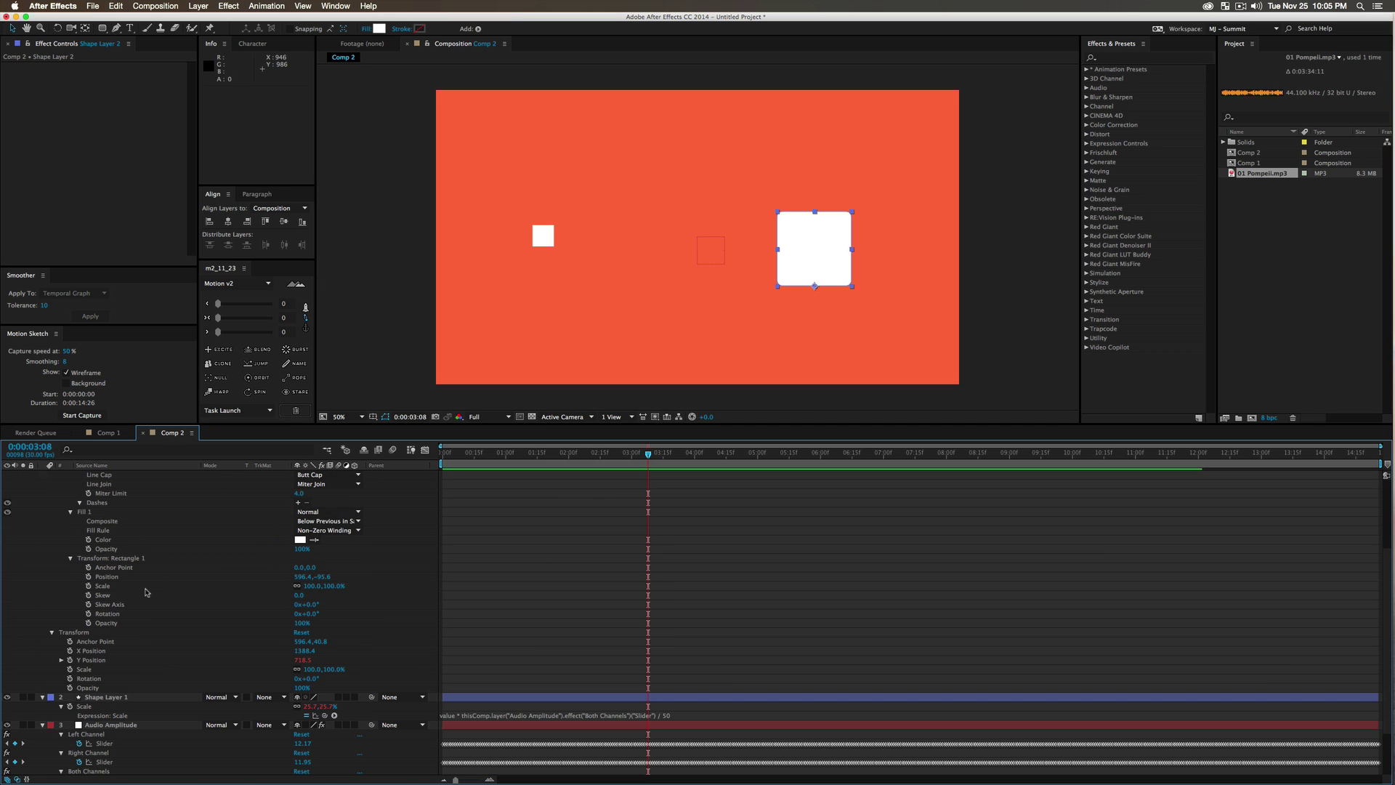
left_click(1116, 58)
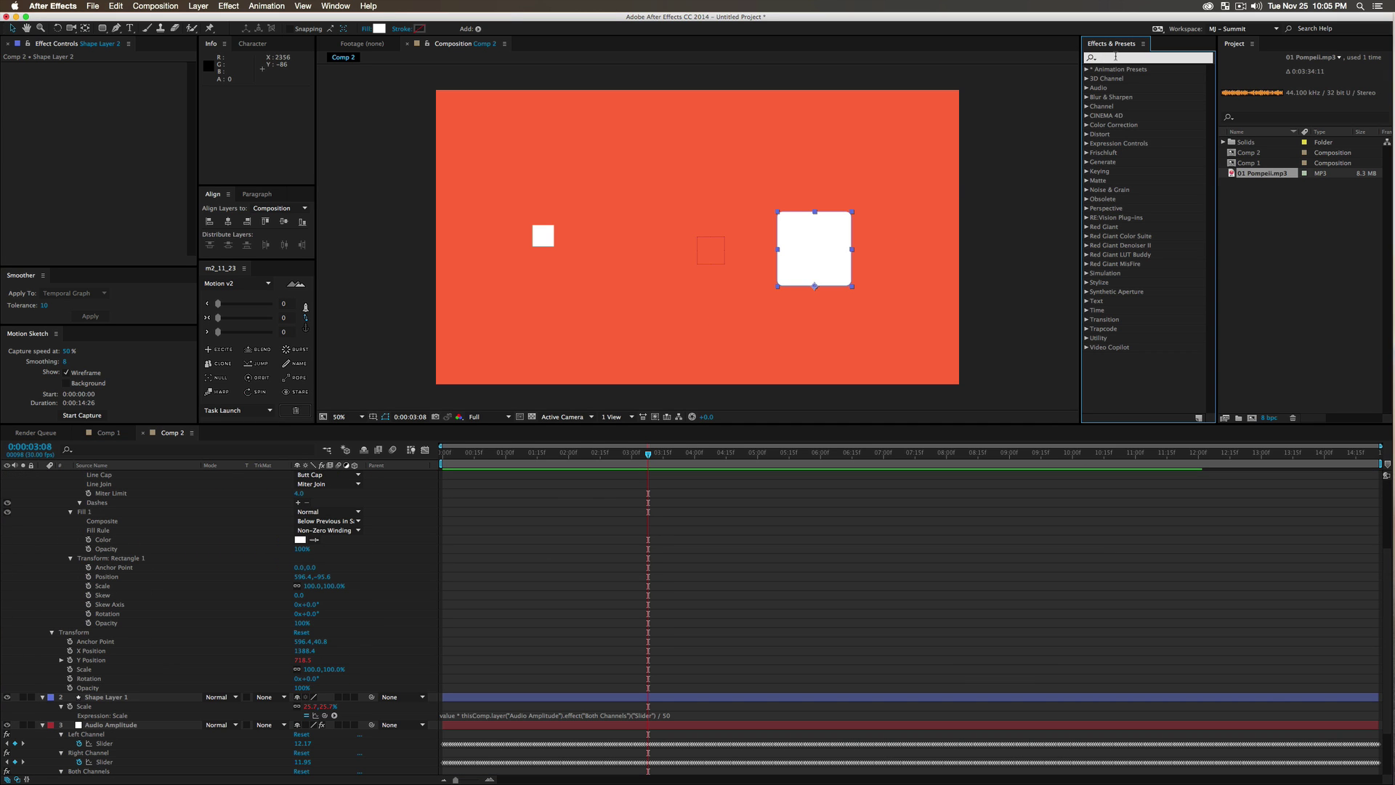
type("colora")
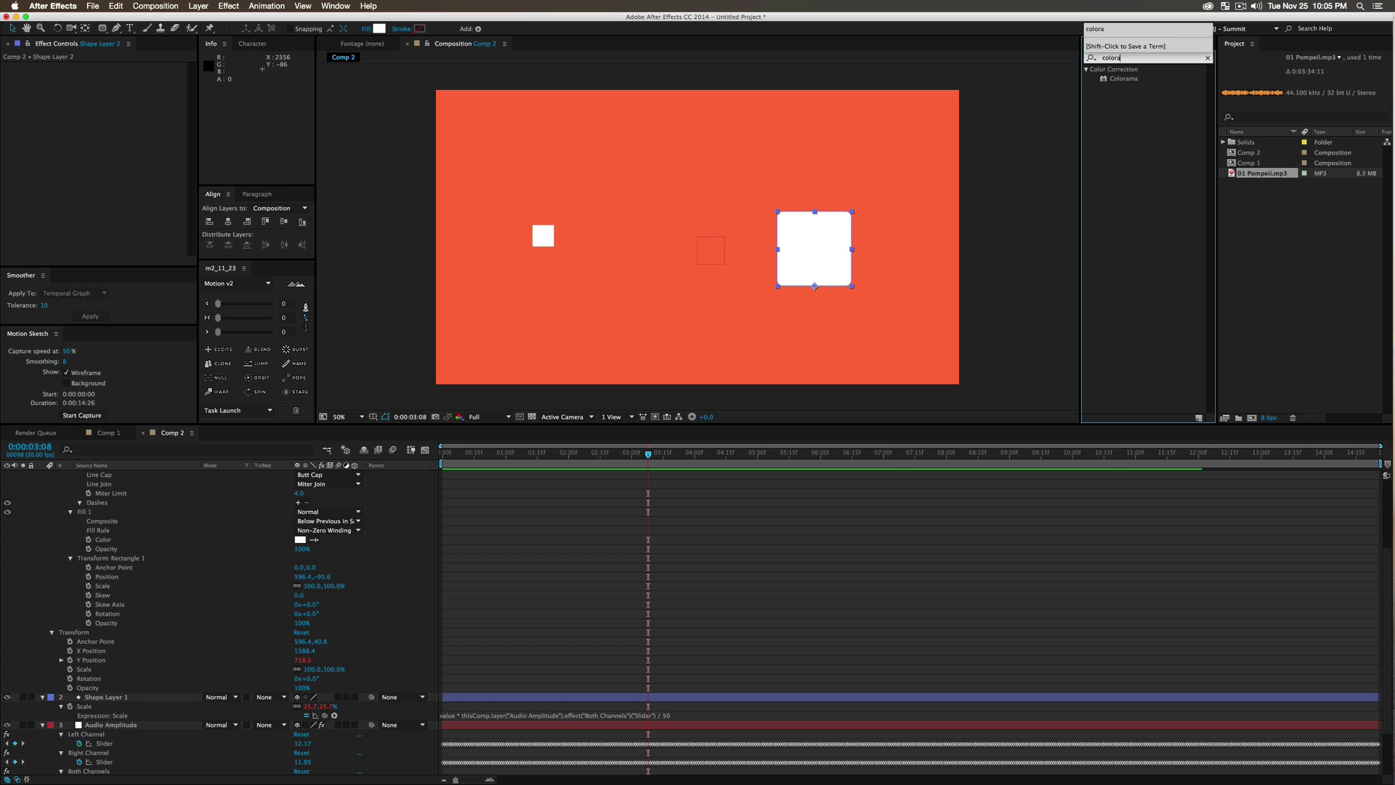
left_click_drag(1123, 79, 109, 476)
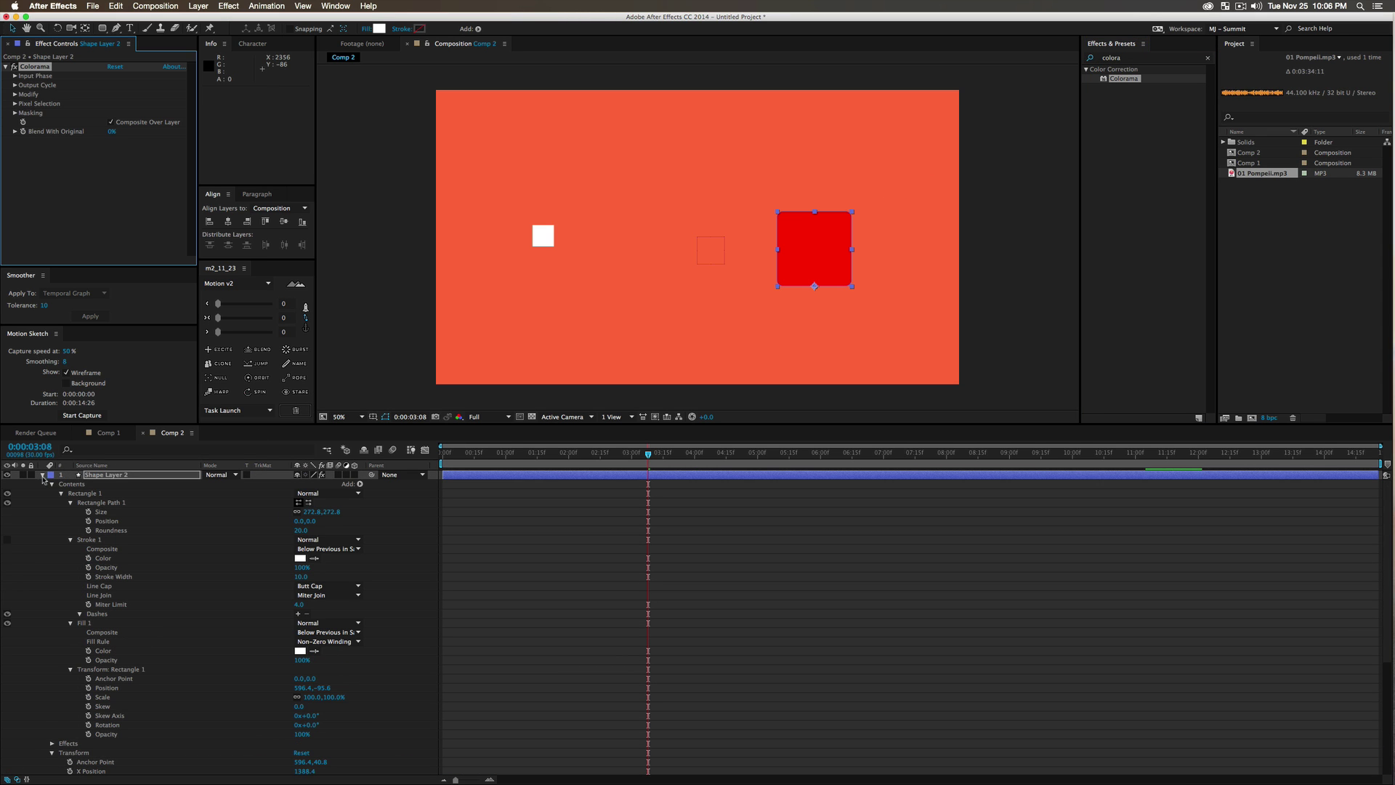
left_click(116, 475)
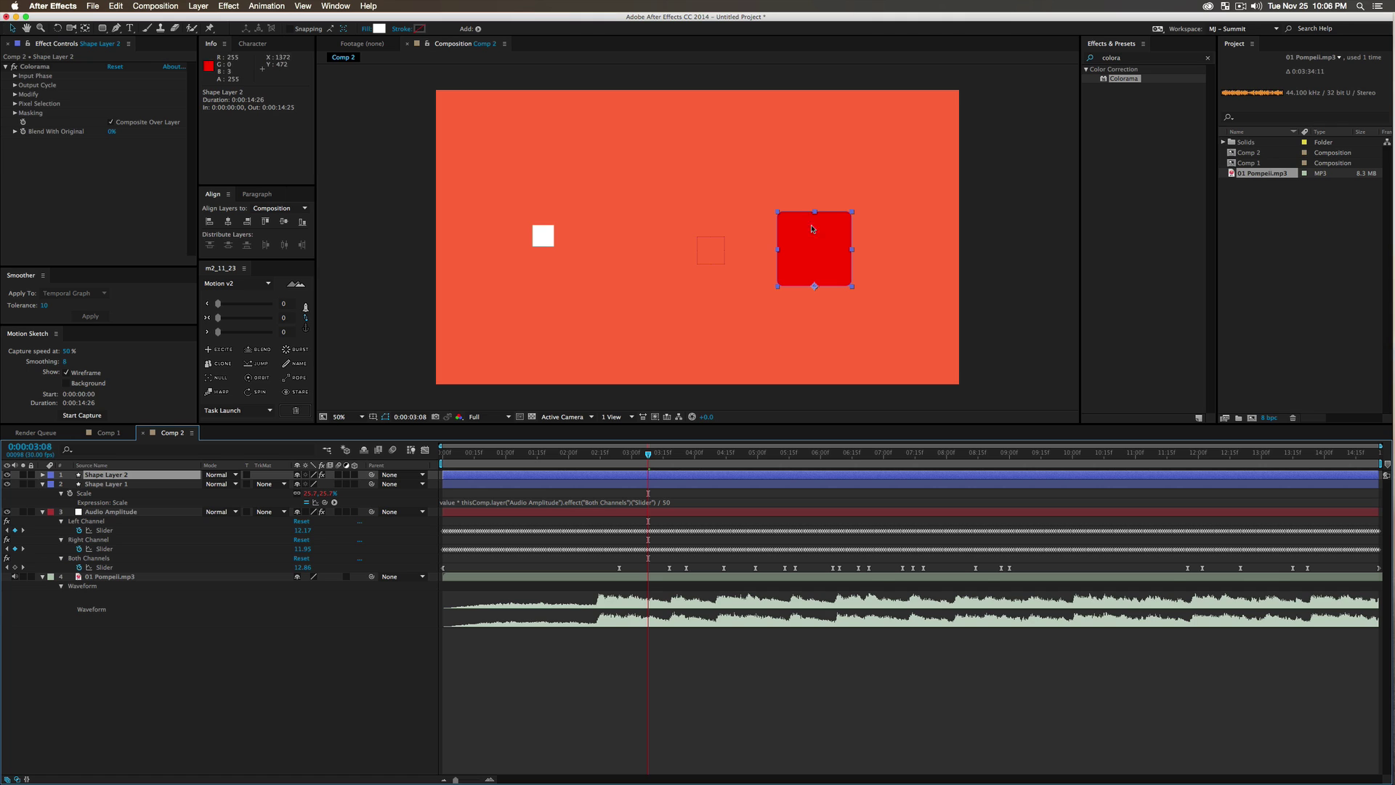
Drive Colorama's Phase Shift with an expression: Both Channels slider times 4.
left_click(14, 77)
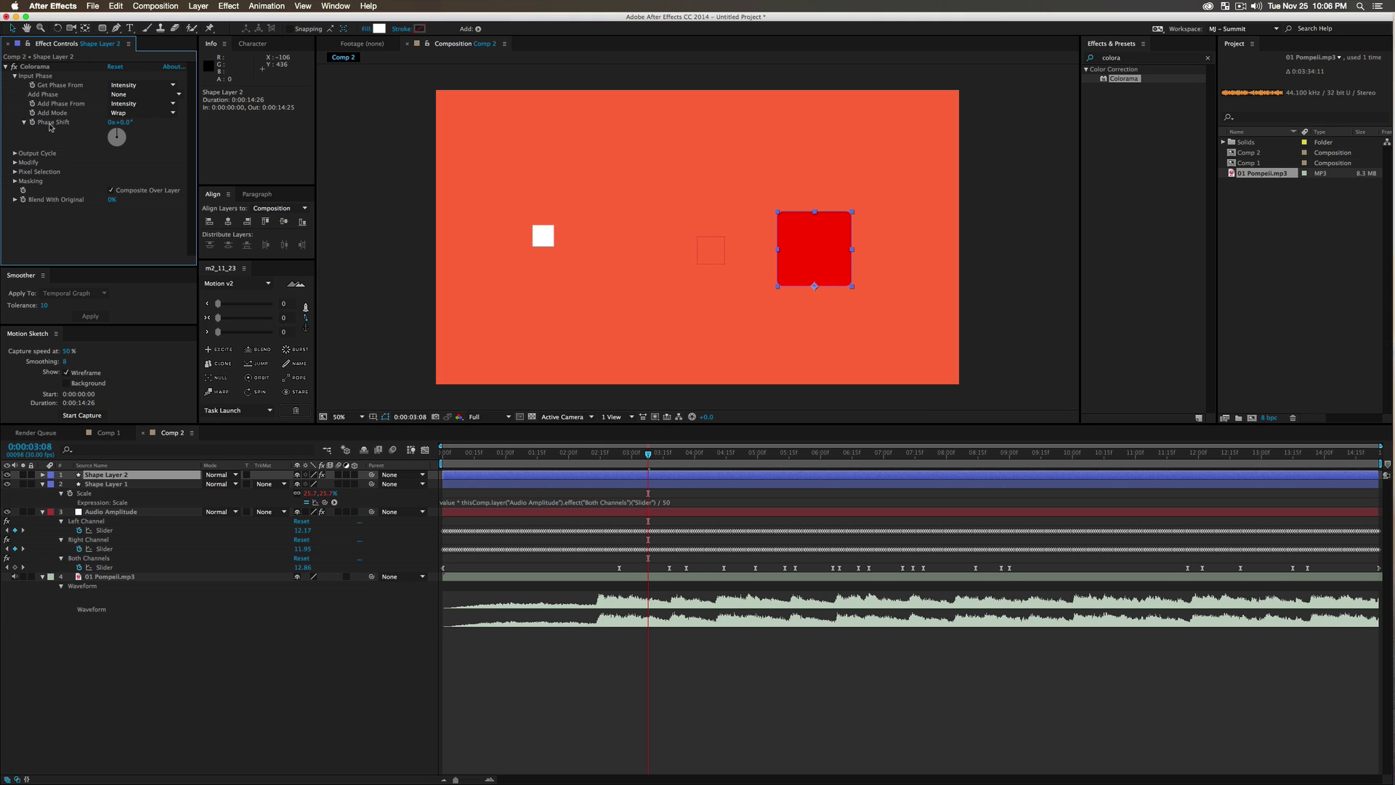
left_click(33, 122, "alt")
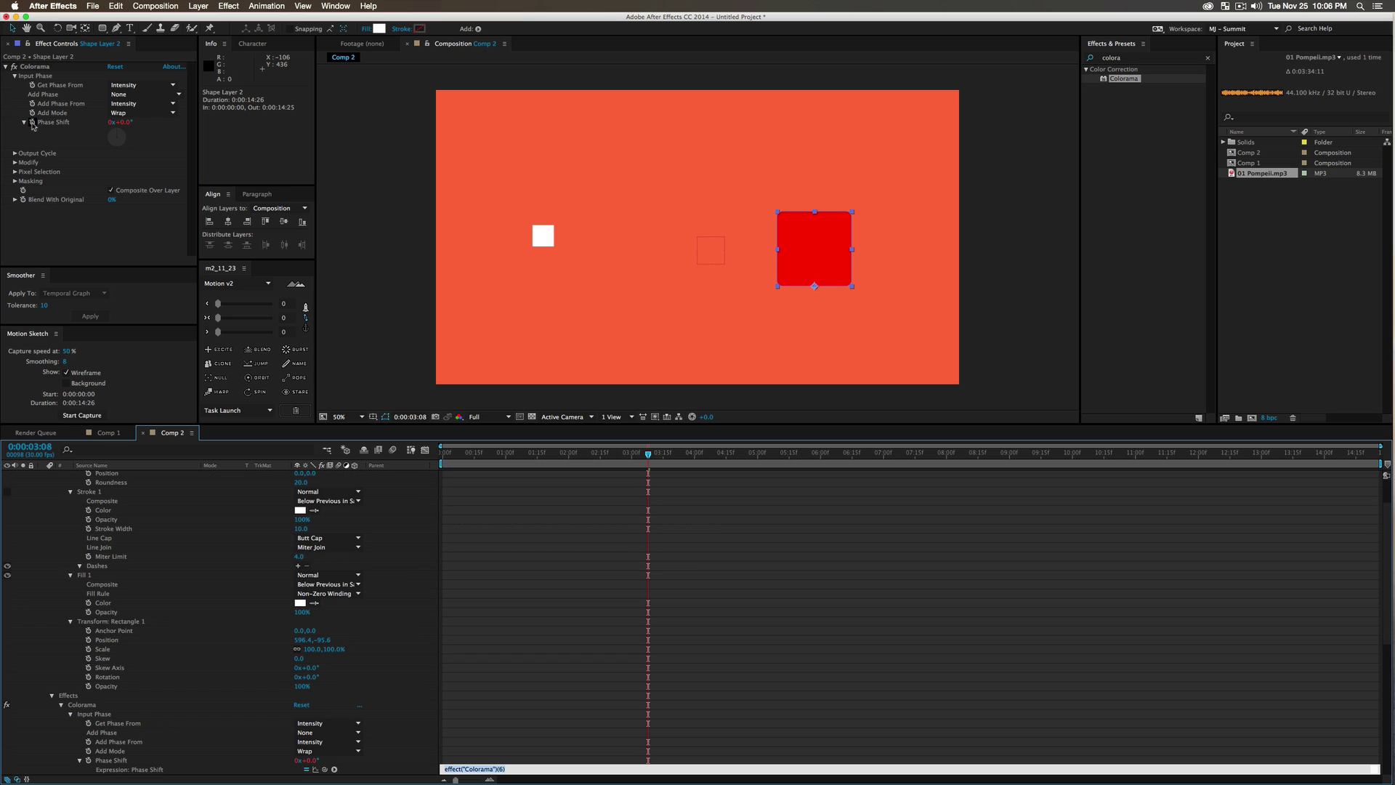
key("comma")
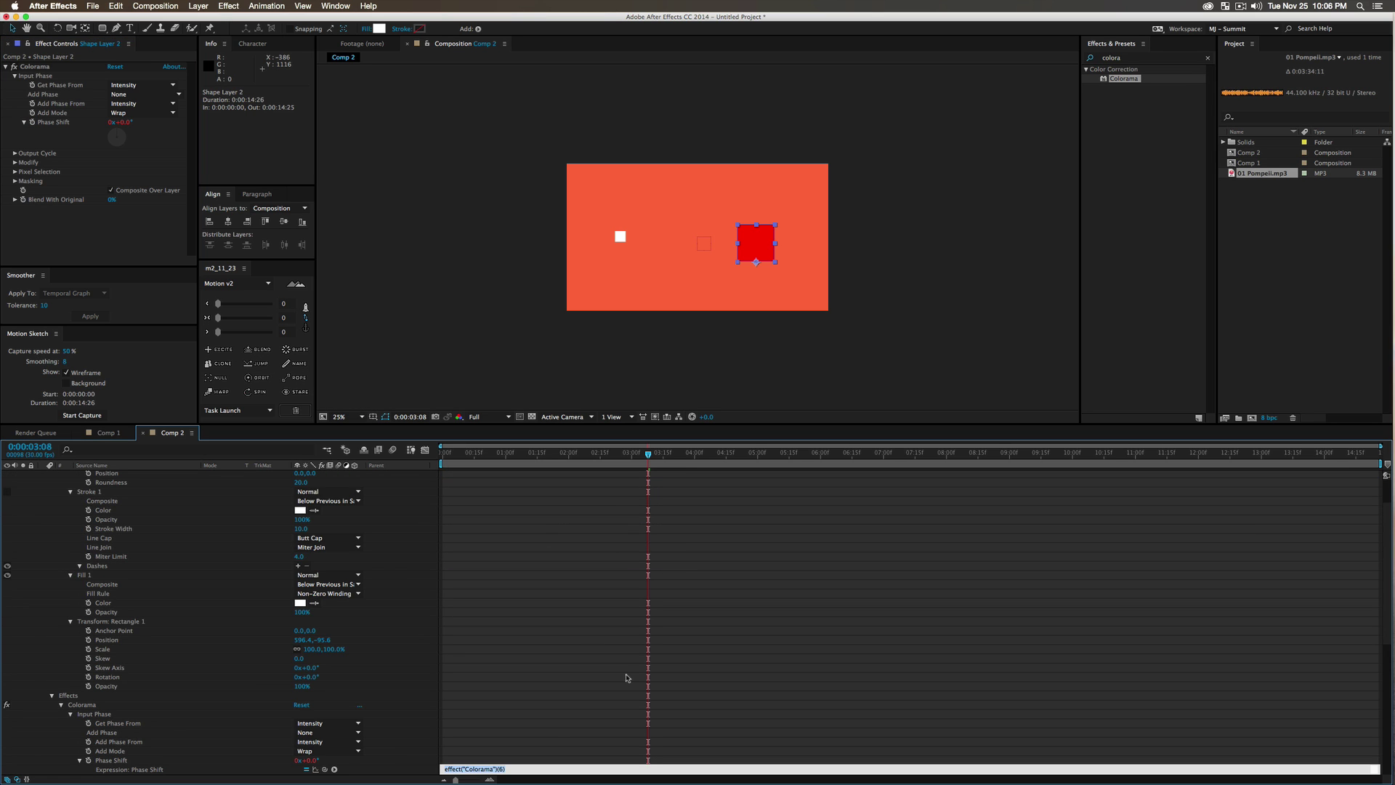
left_click(540, 712)
scroll(539, 618, "down", 10)
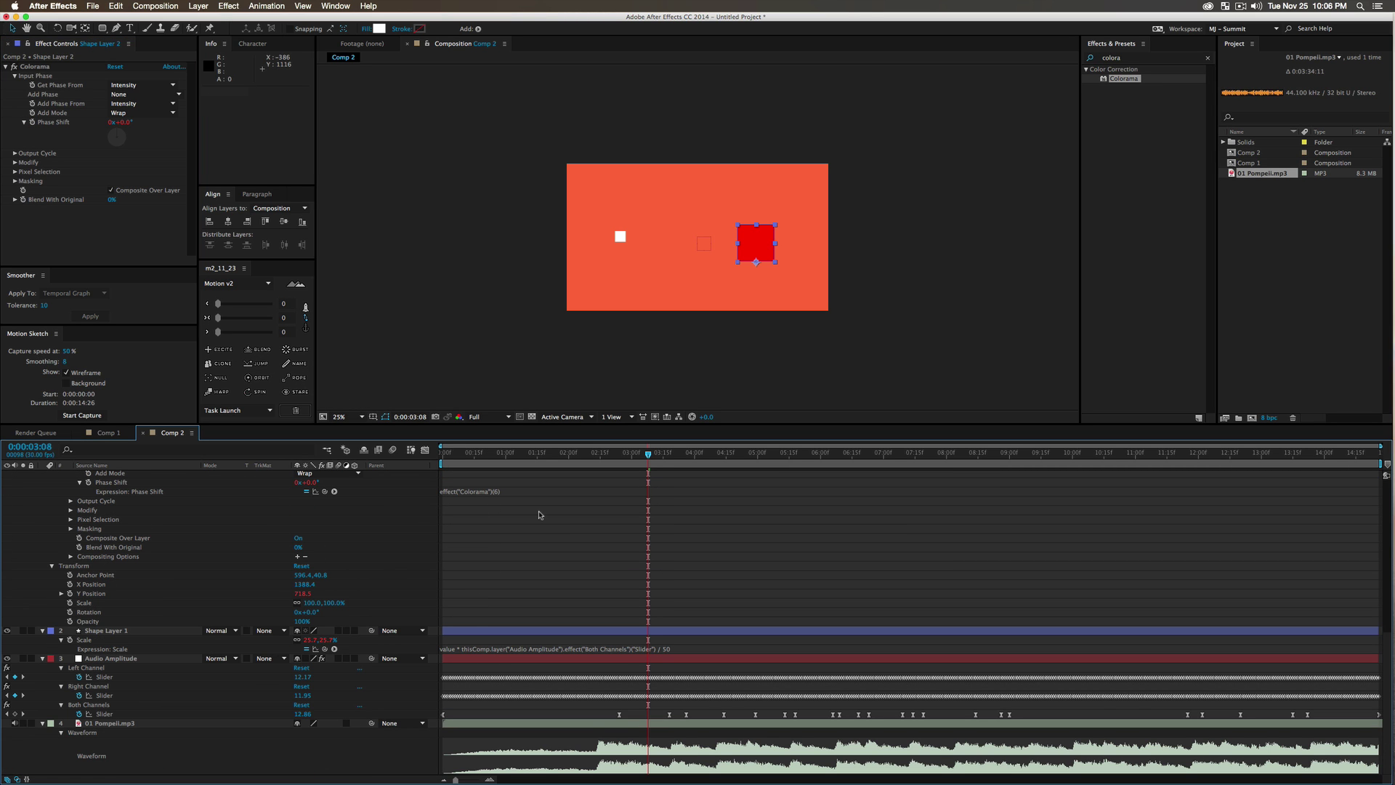
left_click(496, 491)
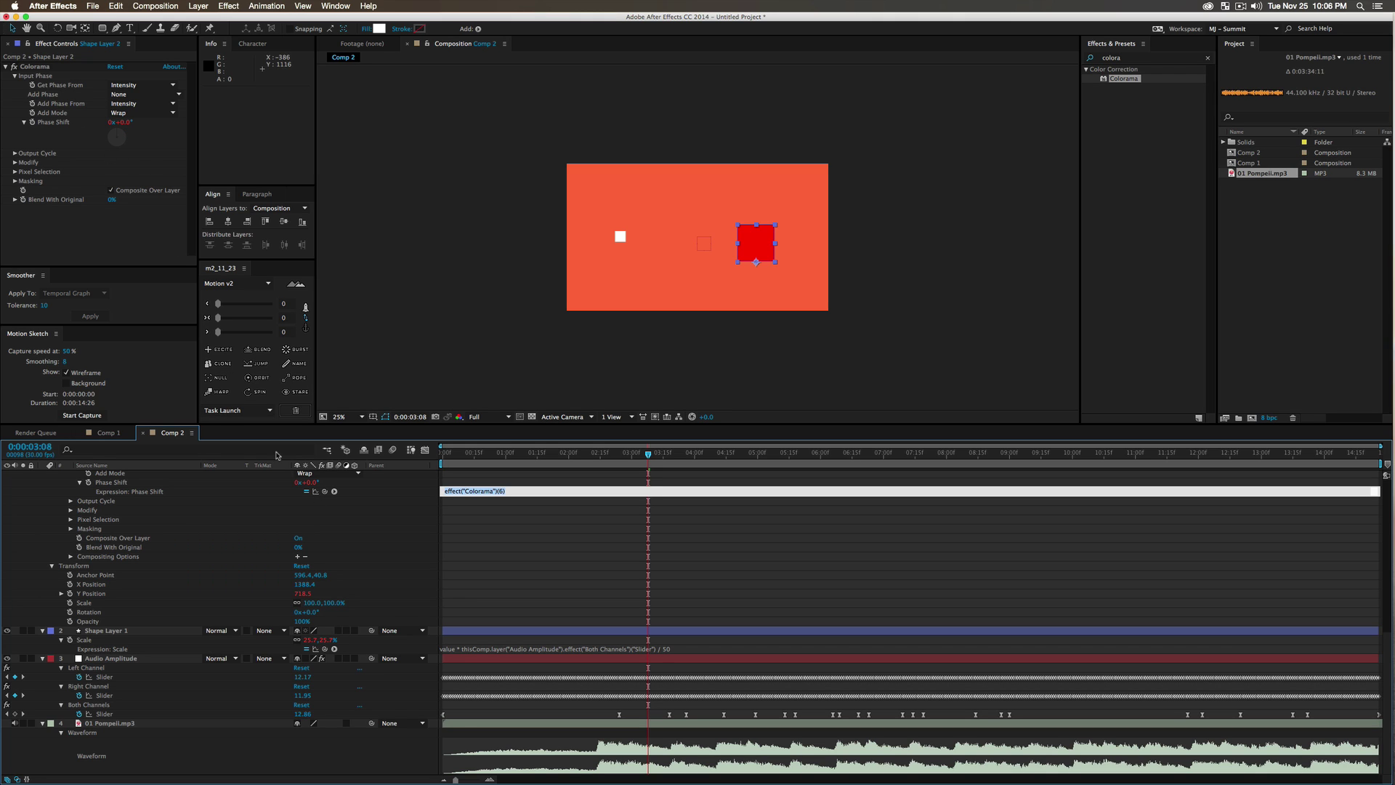
left_click_drag(325, 492, 109, 716)
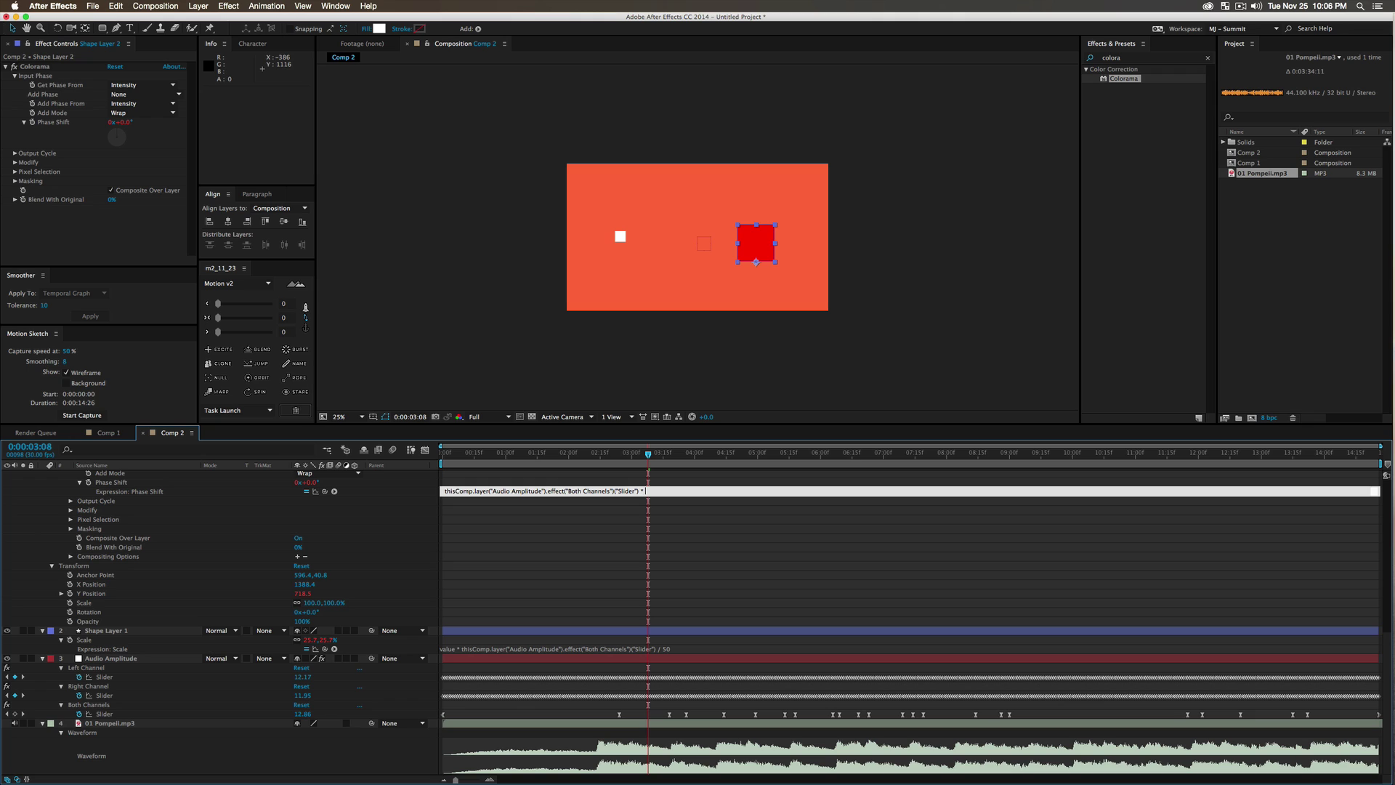
left_click(451, 473)
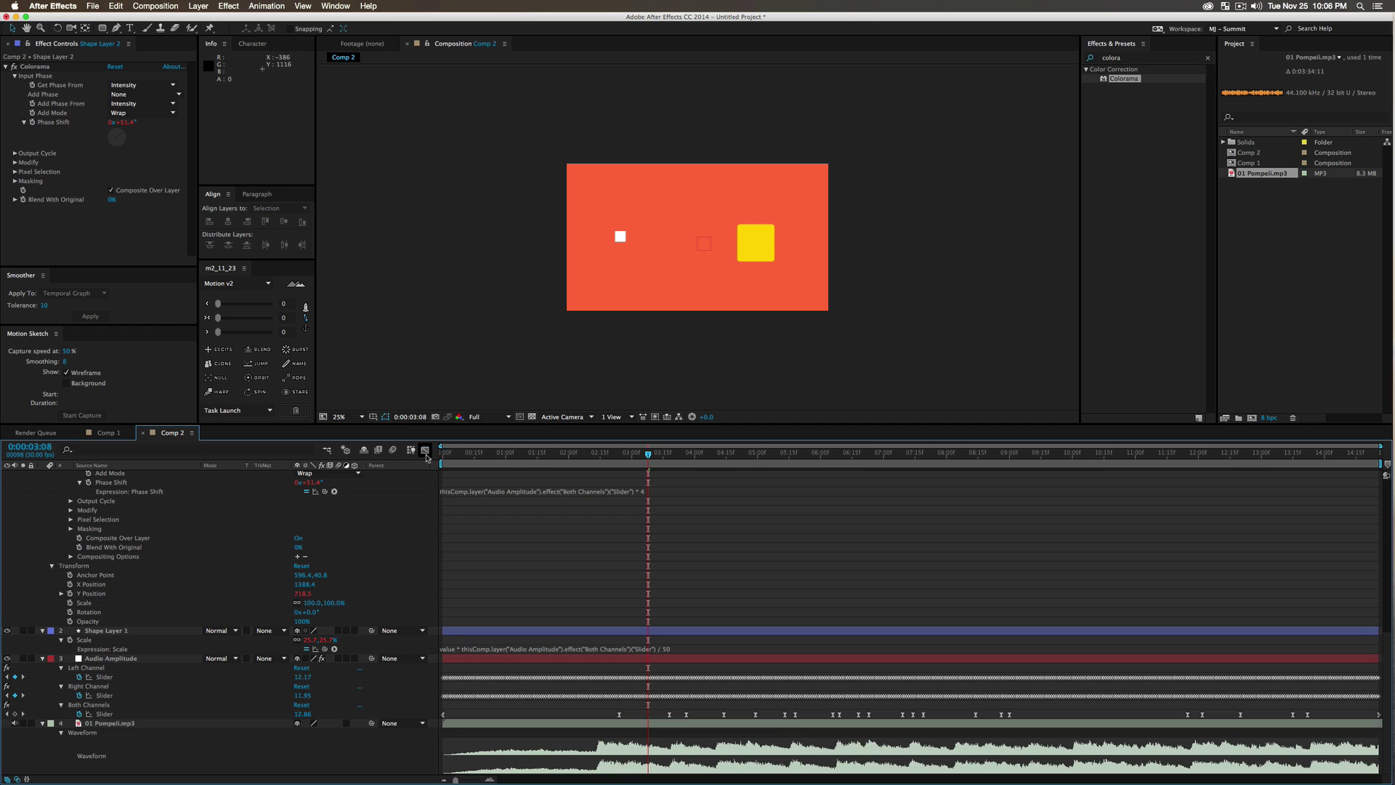
Collapse all layers and show only Audio Amplitude's keyframed sliders.
key("super+a")
key("super+grave")
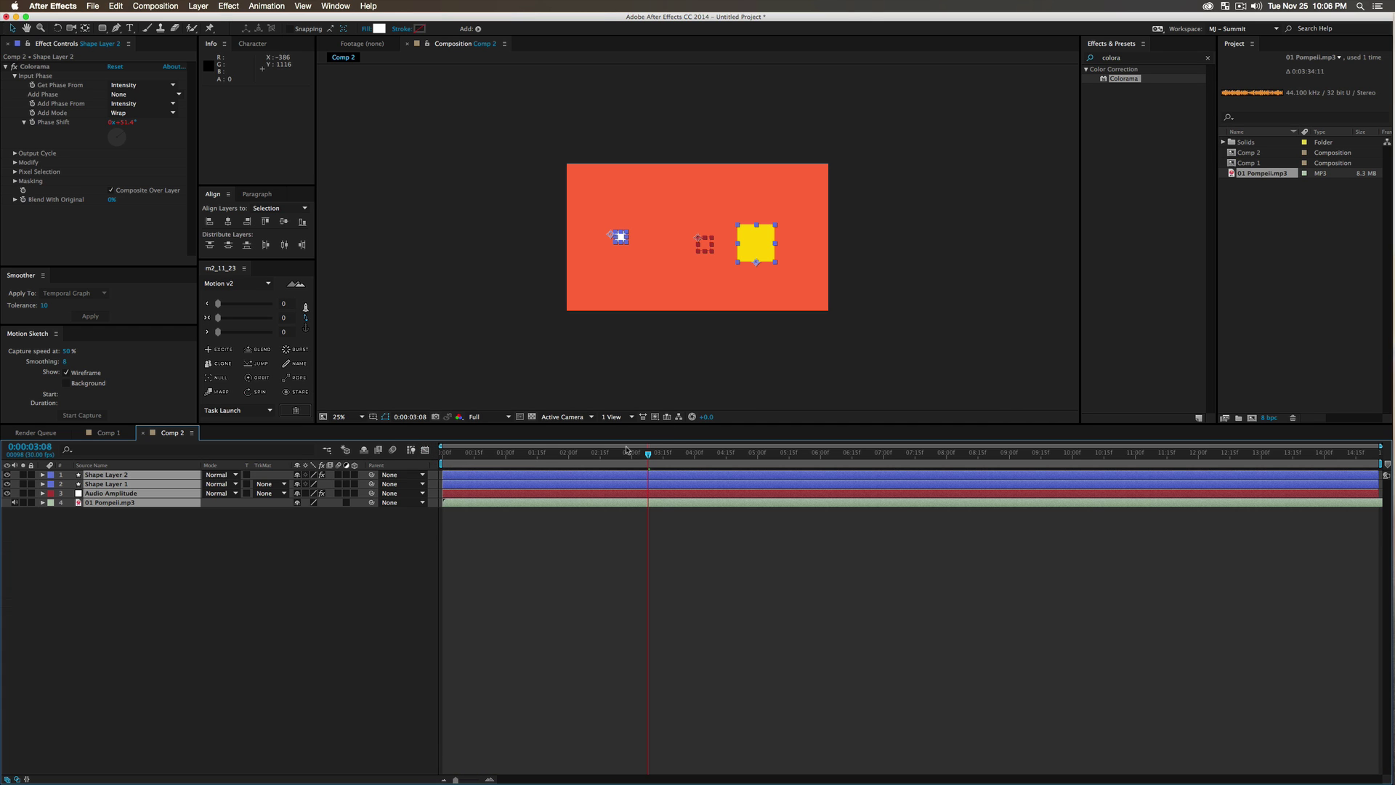
key("u")
left_click(307, 672)
Preview the comp to watch the square's colour cycle, stopping at 0:00:03:07.
key("space")
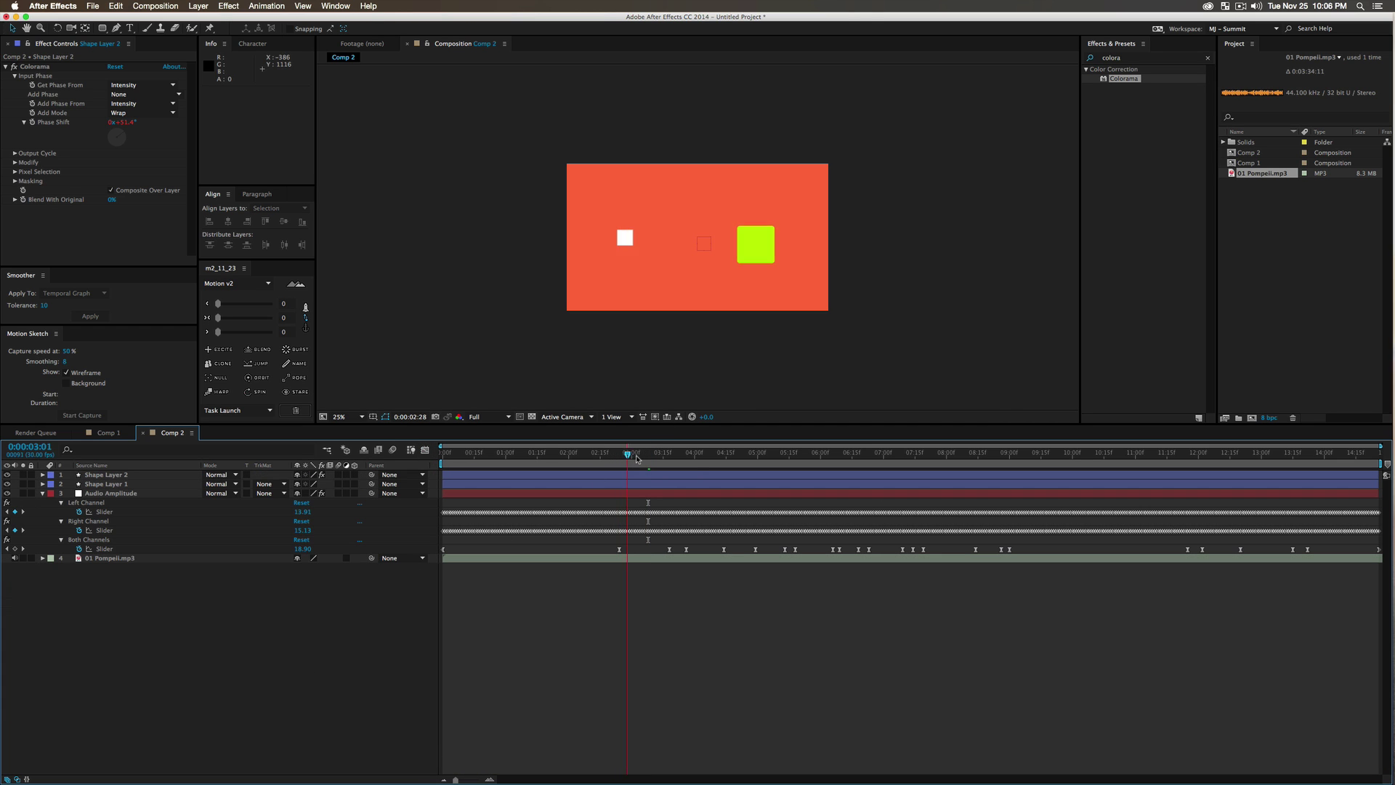
left_click(648, 467)
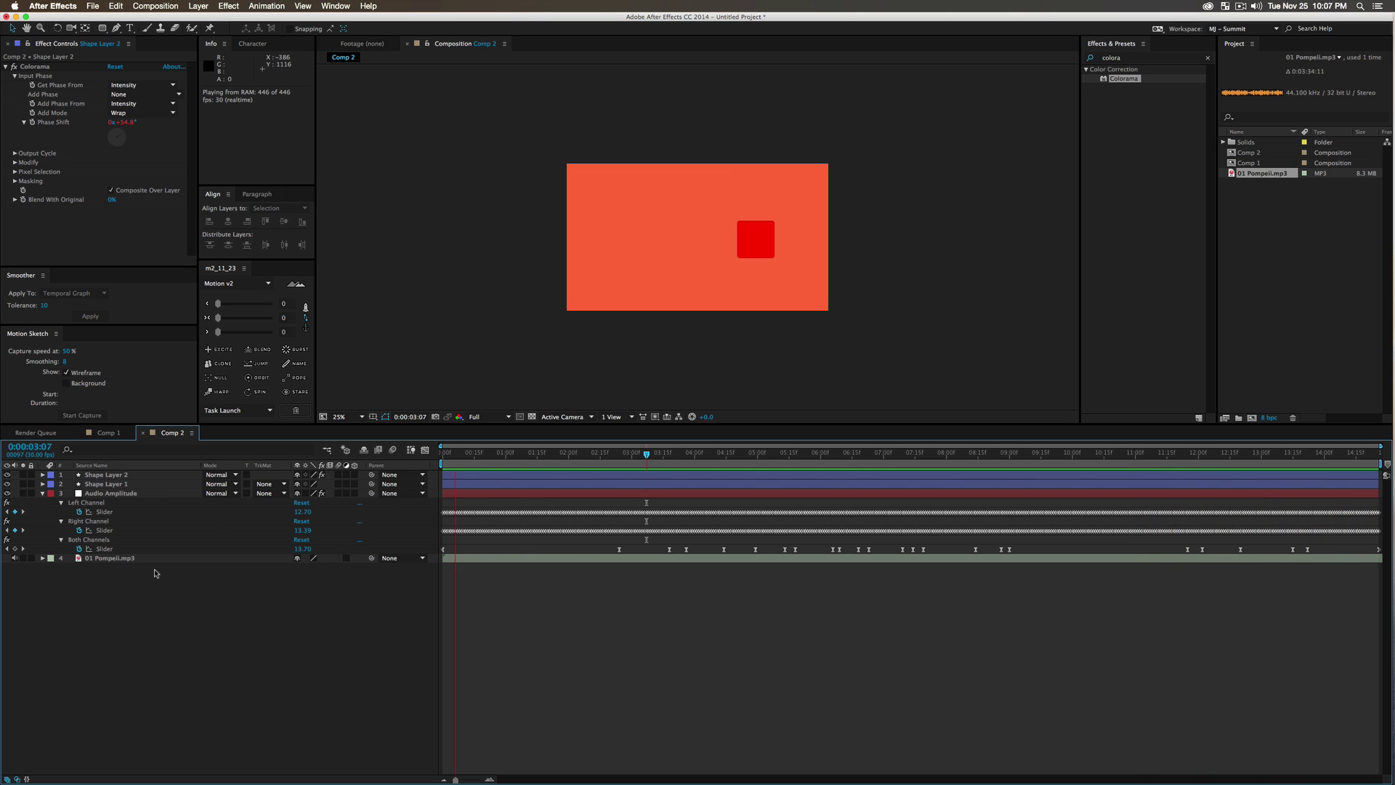
key("space")
left_click(647, 457)
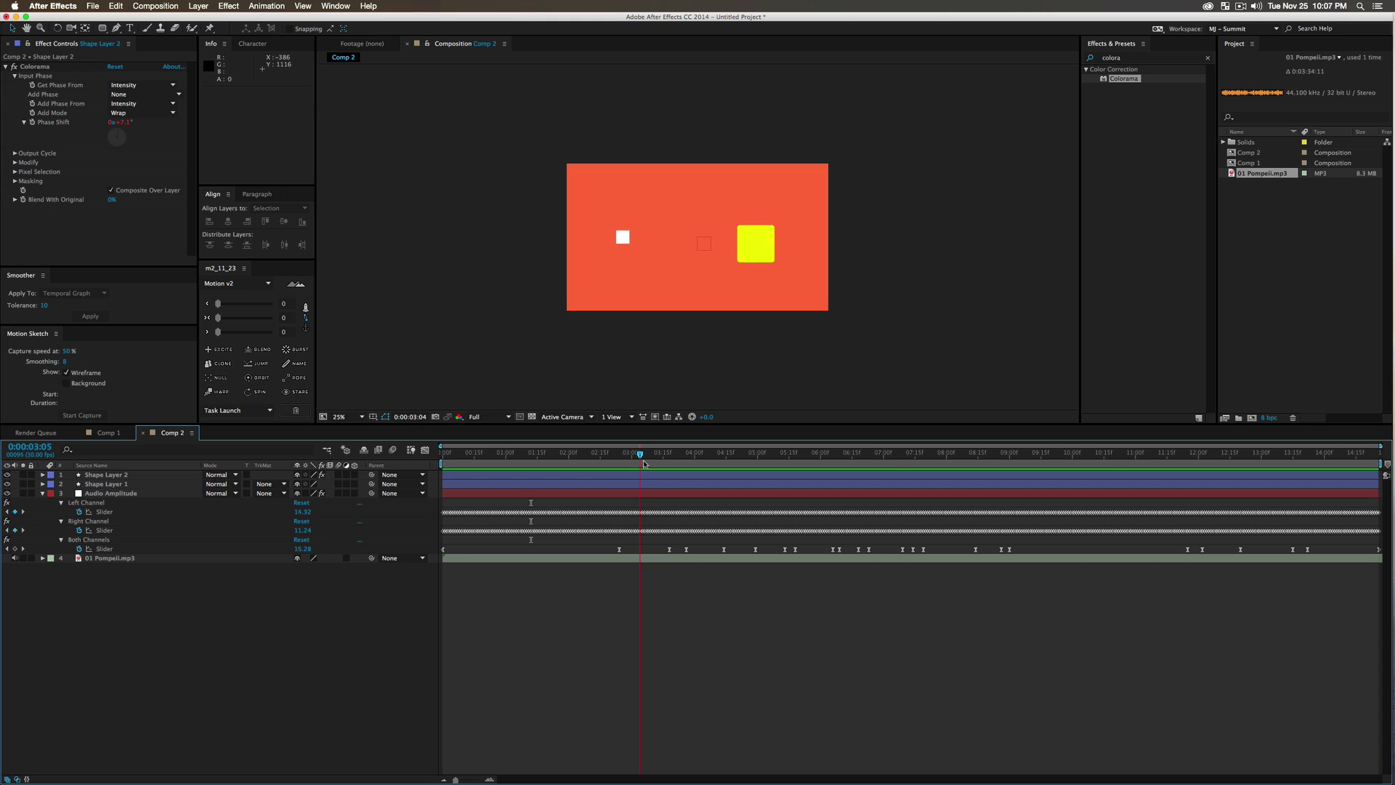
left_click(138, 475)
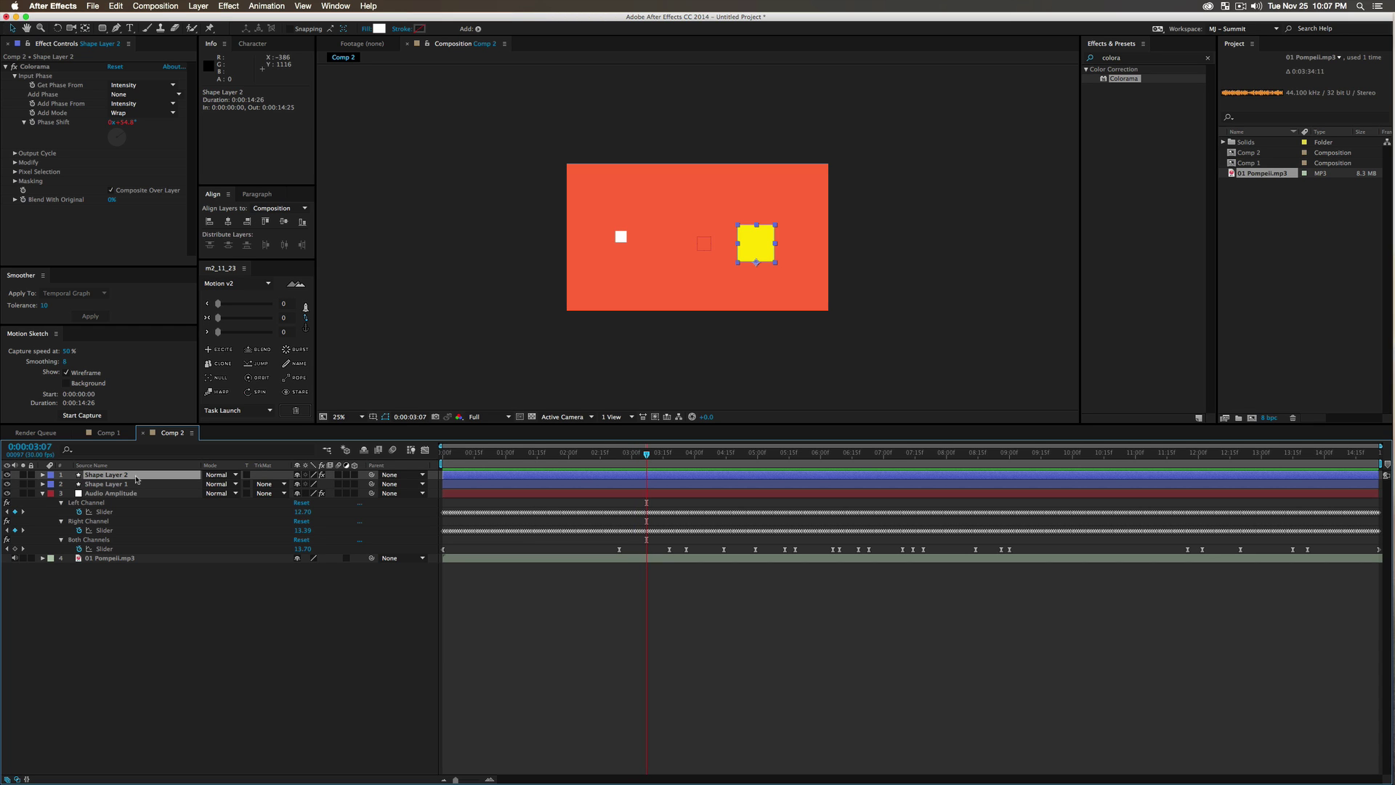
Try an rgbToHsl expression on the rectangle's Size, which triggers a missing rgbaArray warning.
left_click(44, 474, "super")
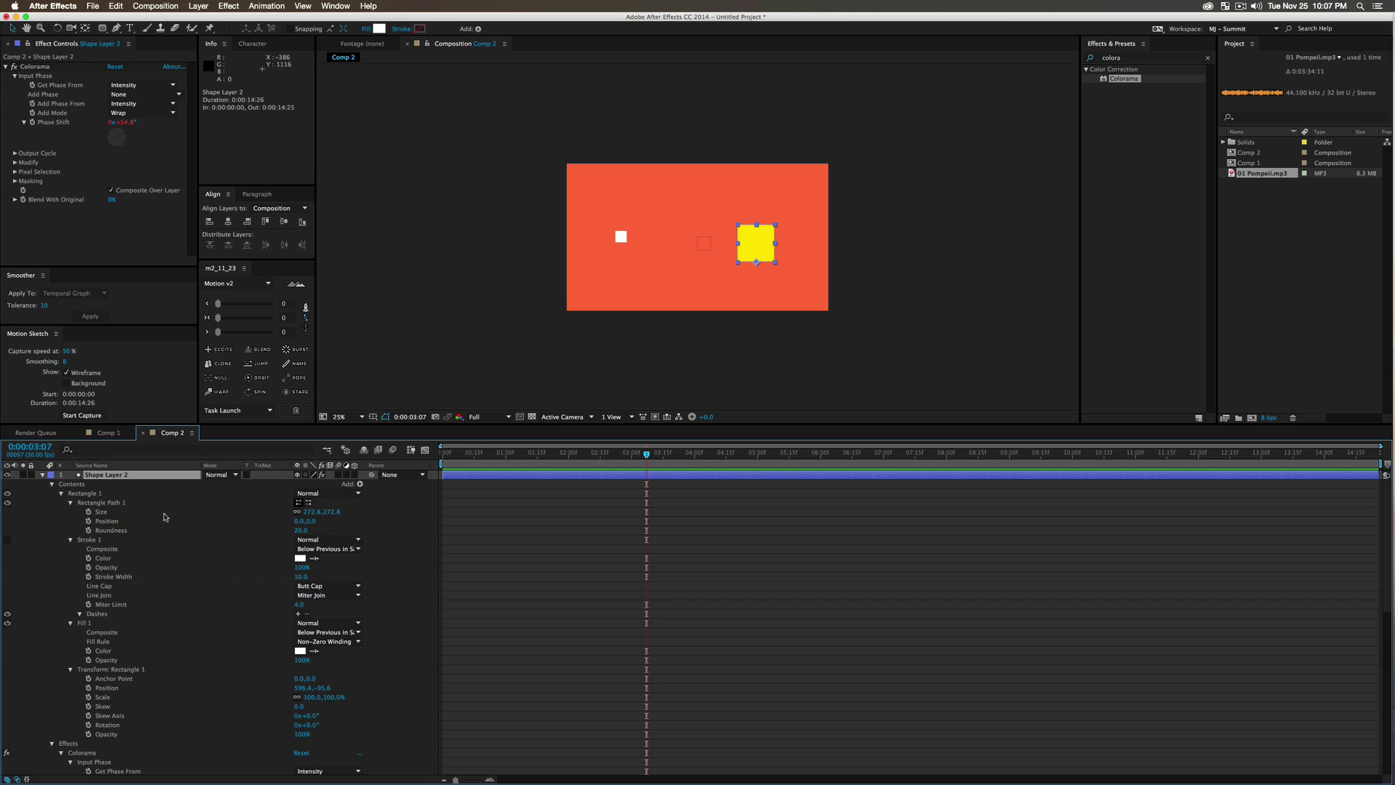
left_click(89, 512, "alt")
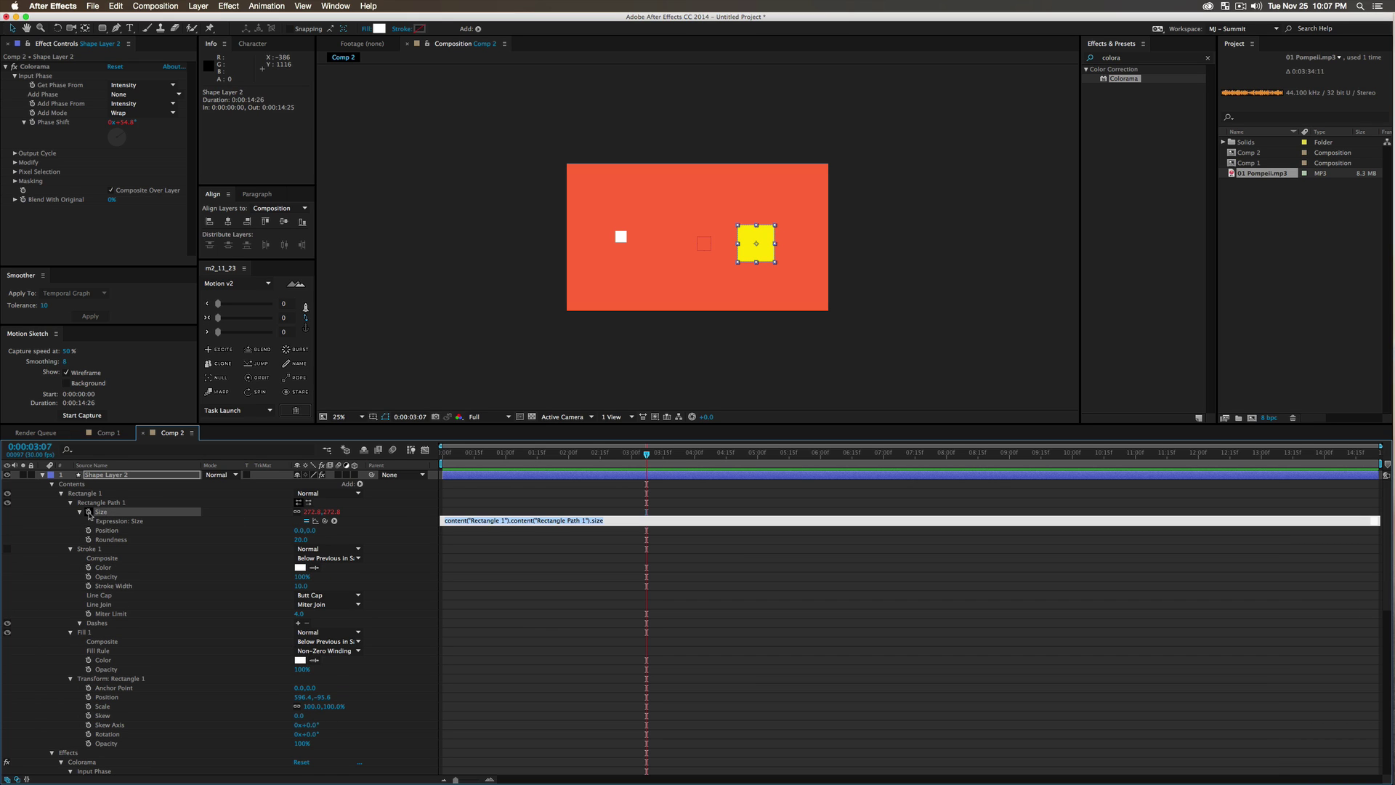
left_click(334, 522)
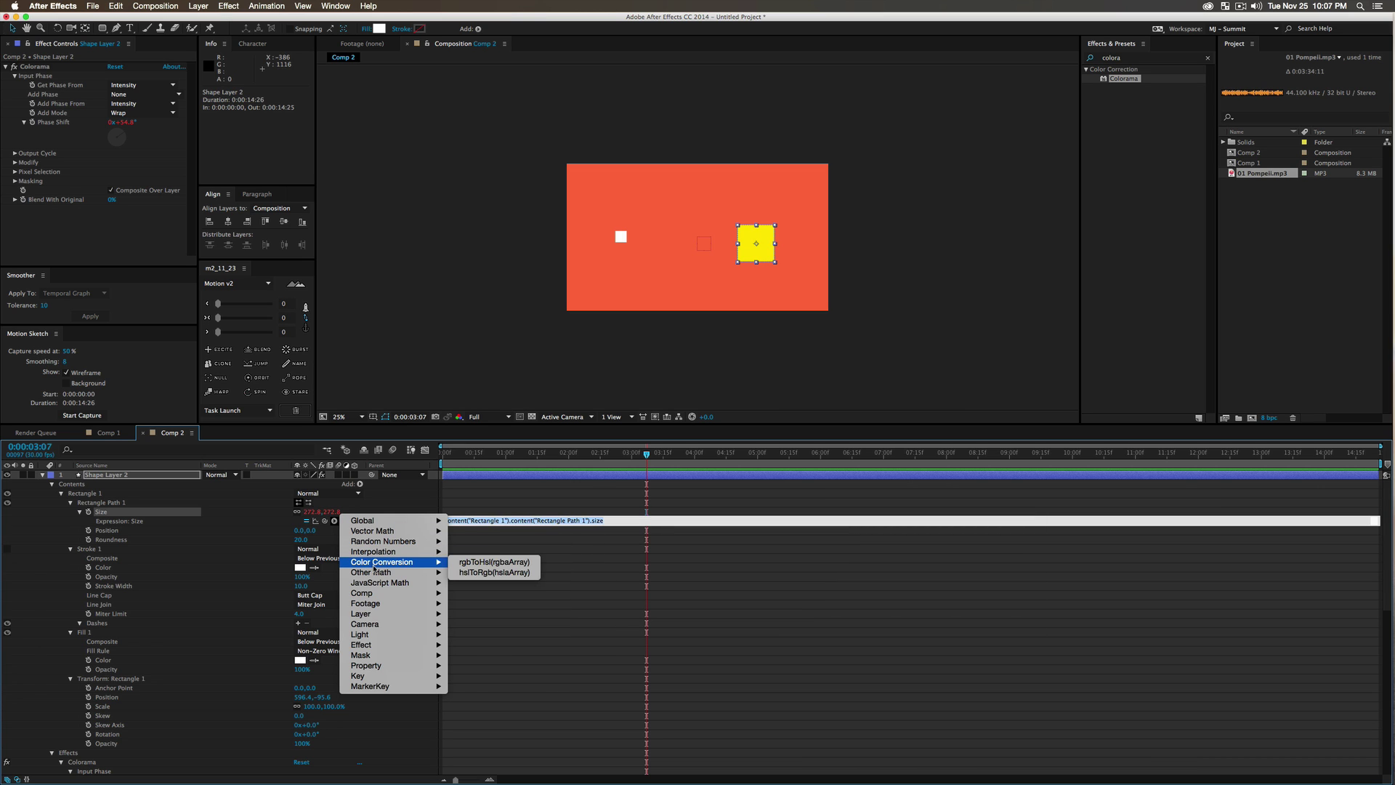
mouse_move(381, 561)
left_click(497, 562)
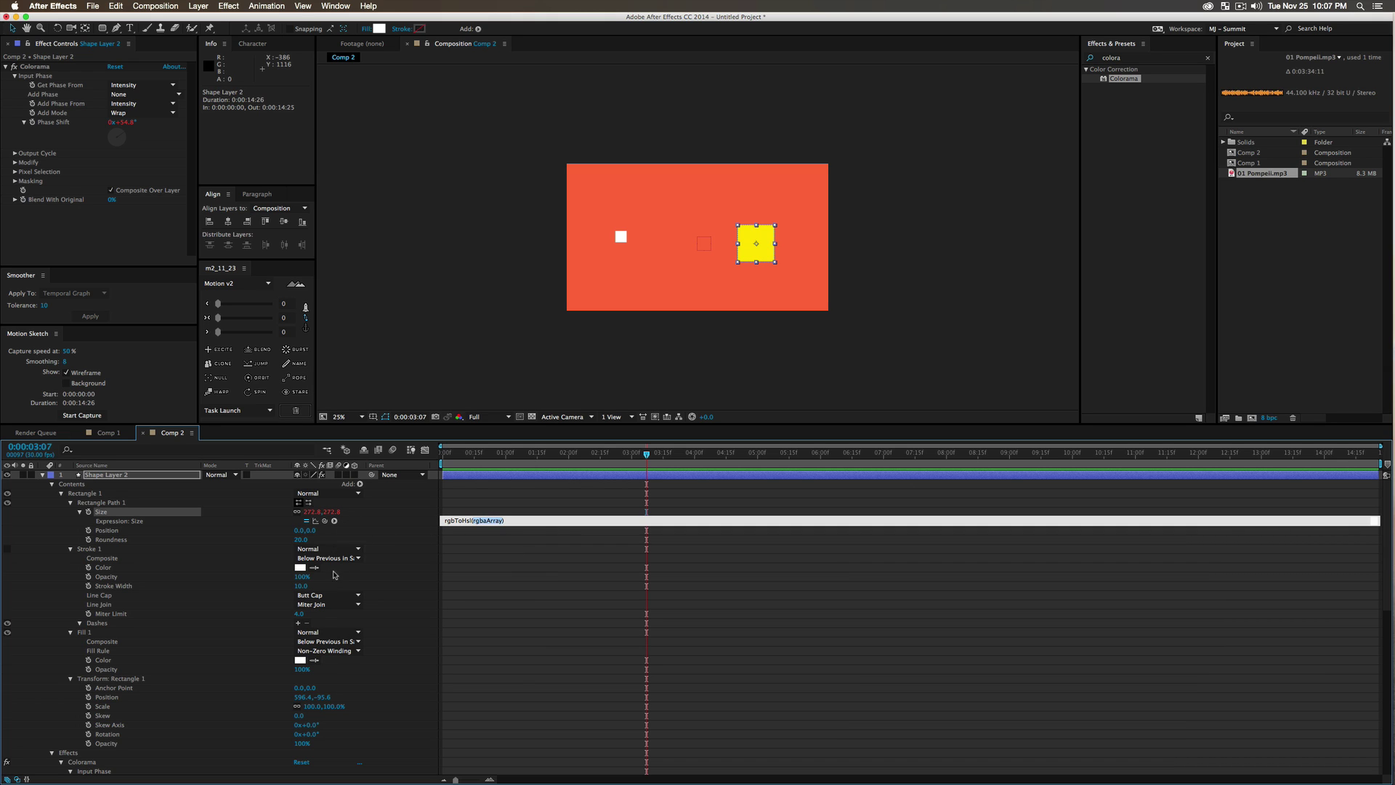
left_click(429, 549)
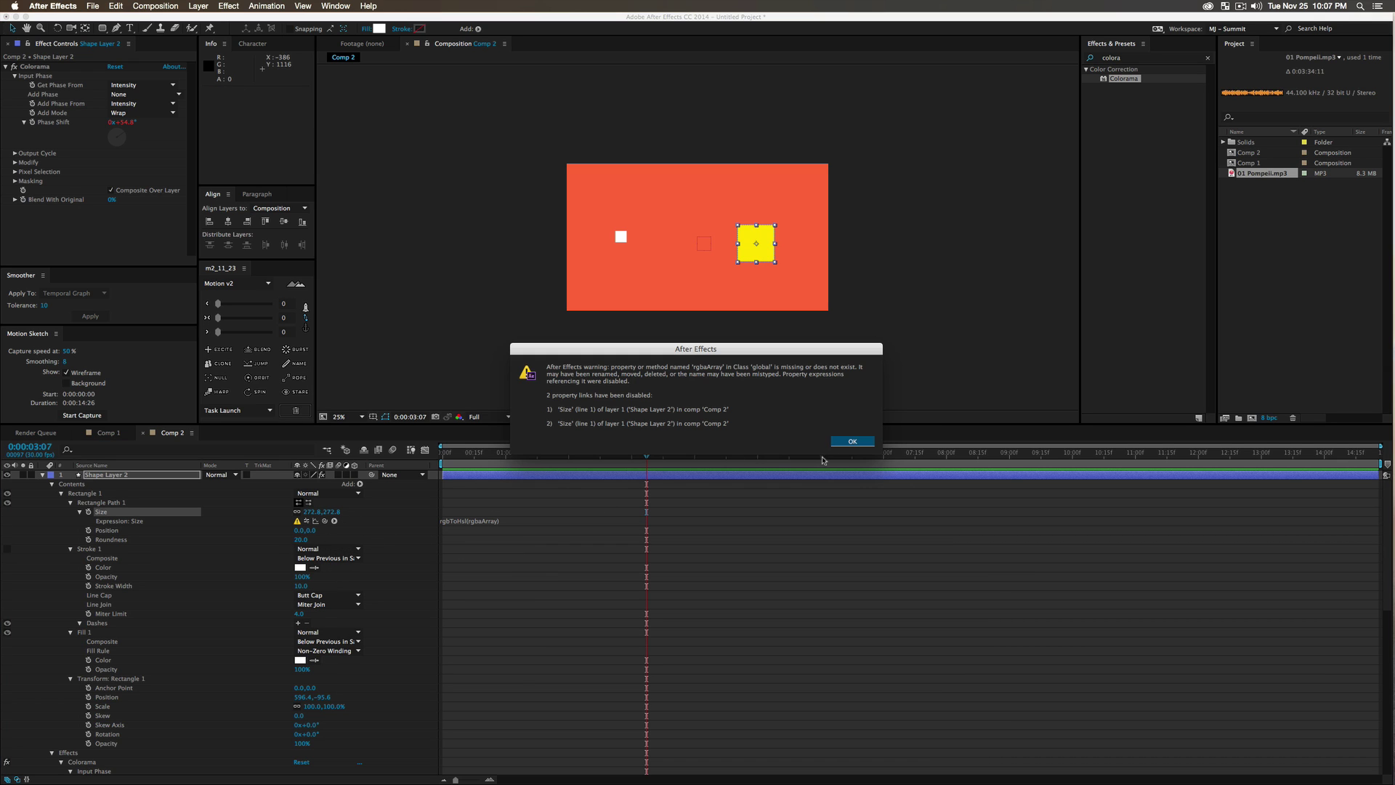
left_click(852, 441)
Delete the Size expression, leaving Size at 272.0, 272.0.
left_click(483, 521)
key("BackSpace")
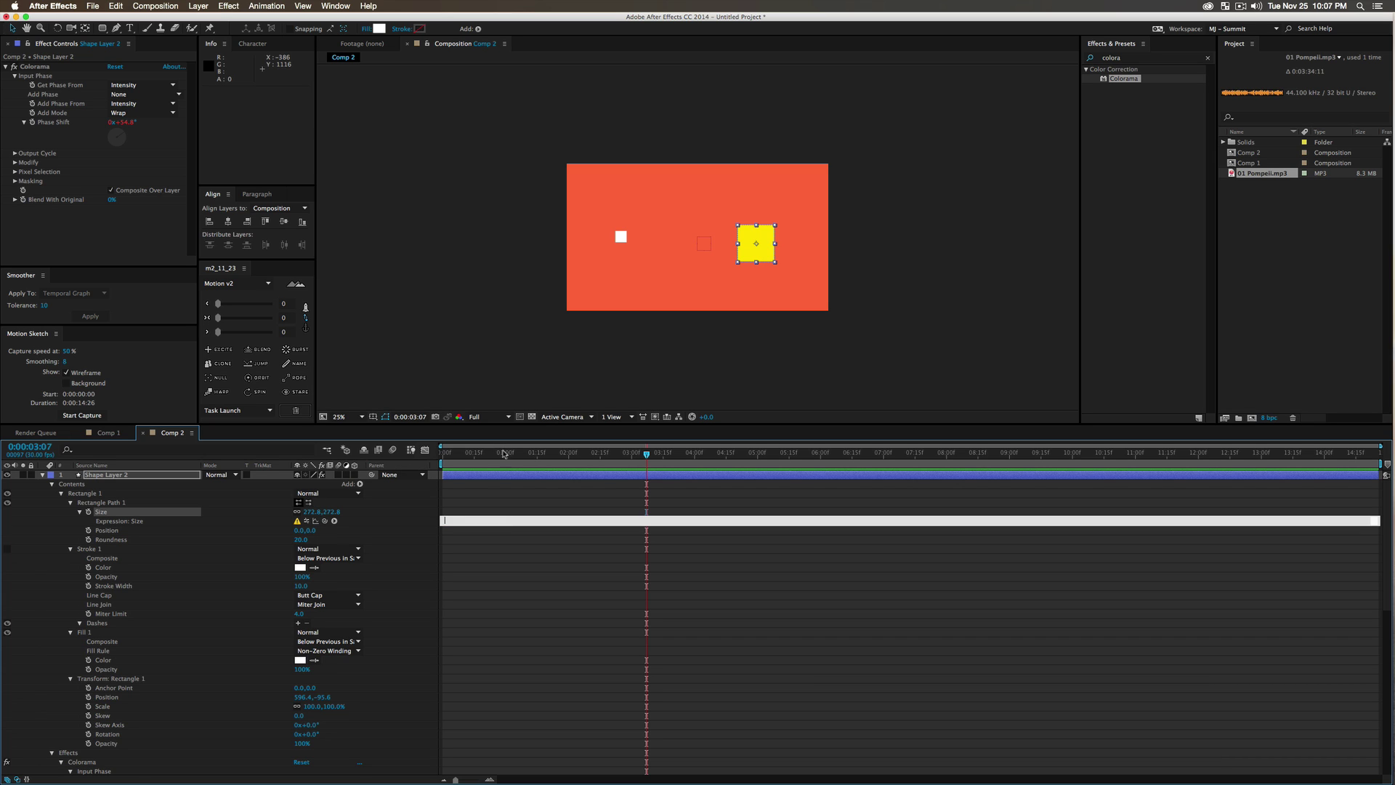
left_click(424, 457)
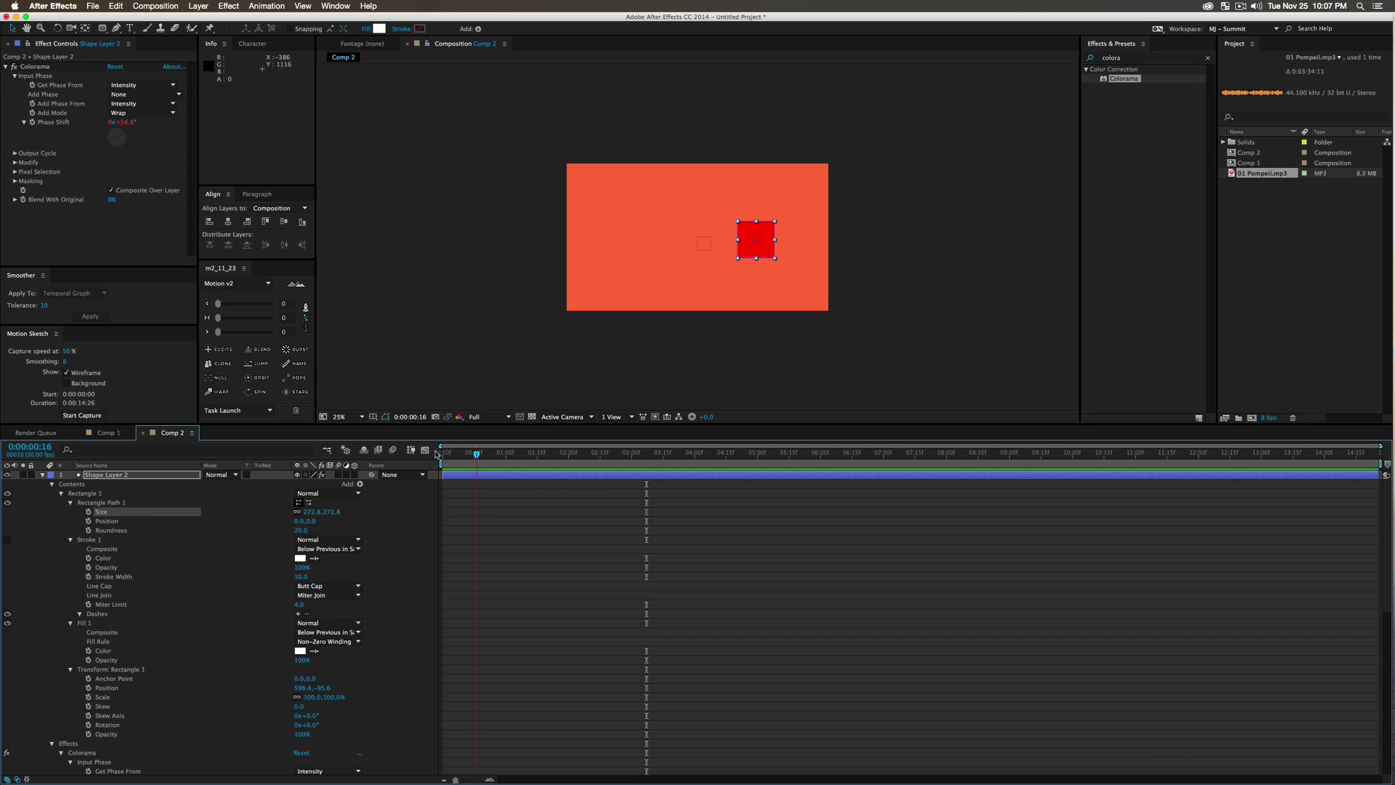
Return to 0:00:00:00, collapse Shape Layer 2's revealed properties, and deselect all layers.
key("Home")
left_click(167, 478)
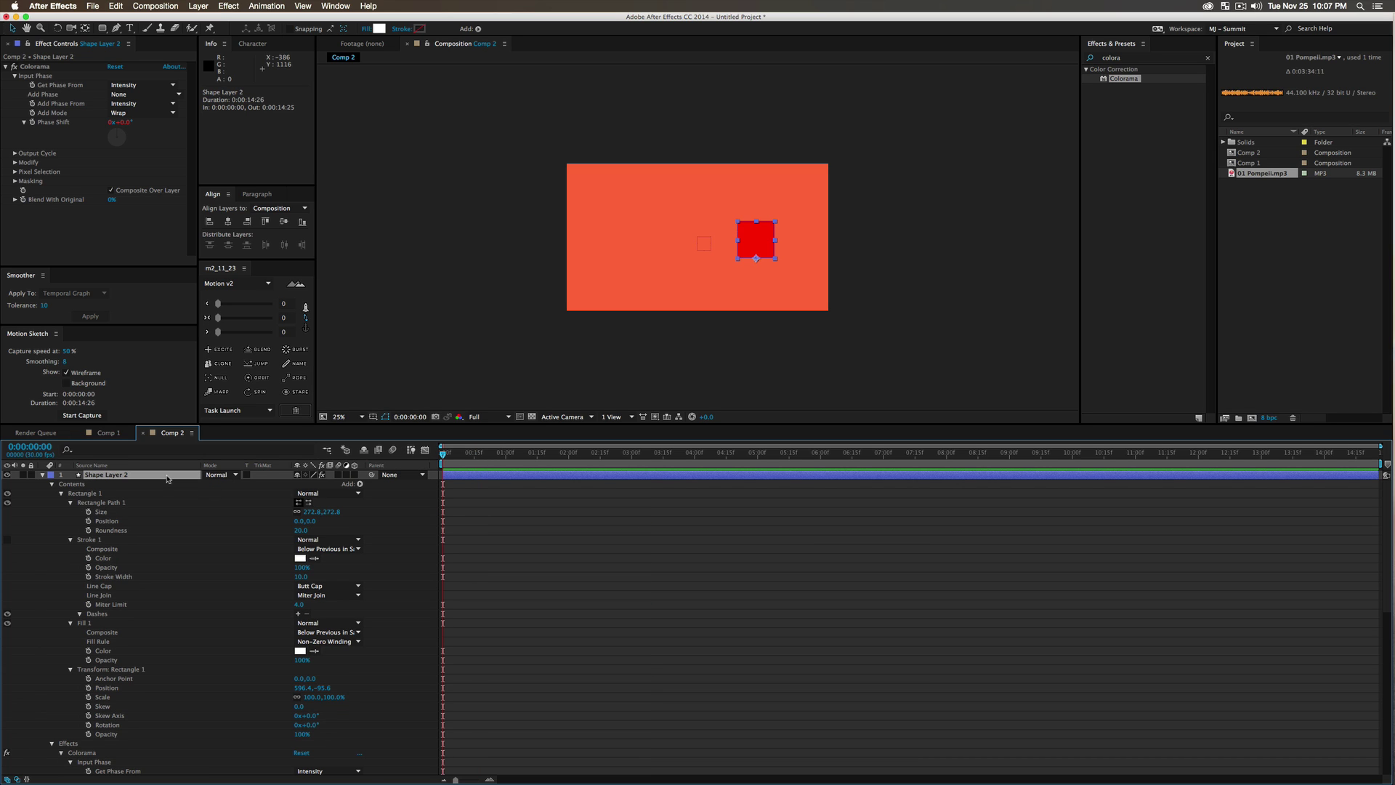
key("u")
left_click(206, 570)
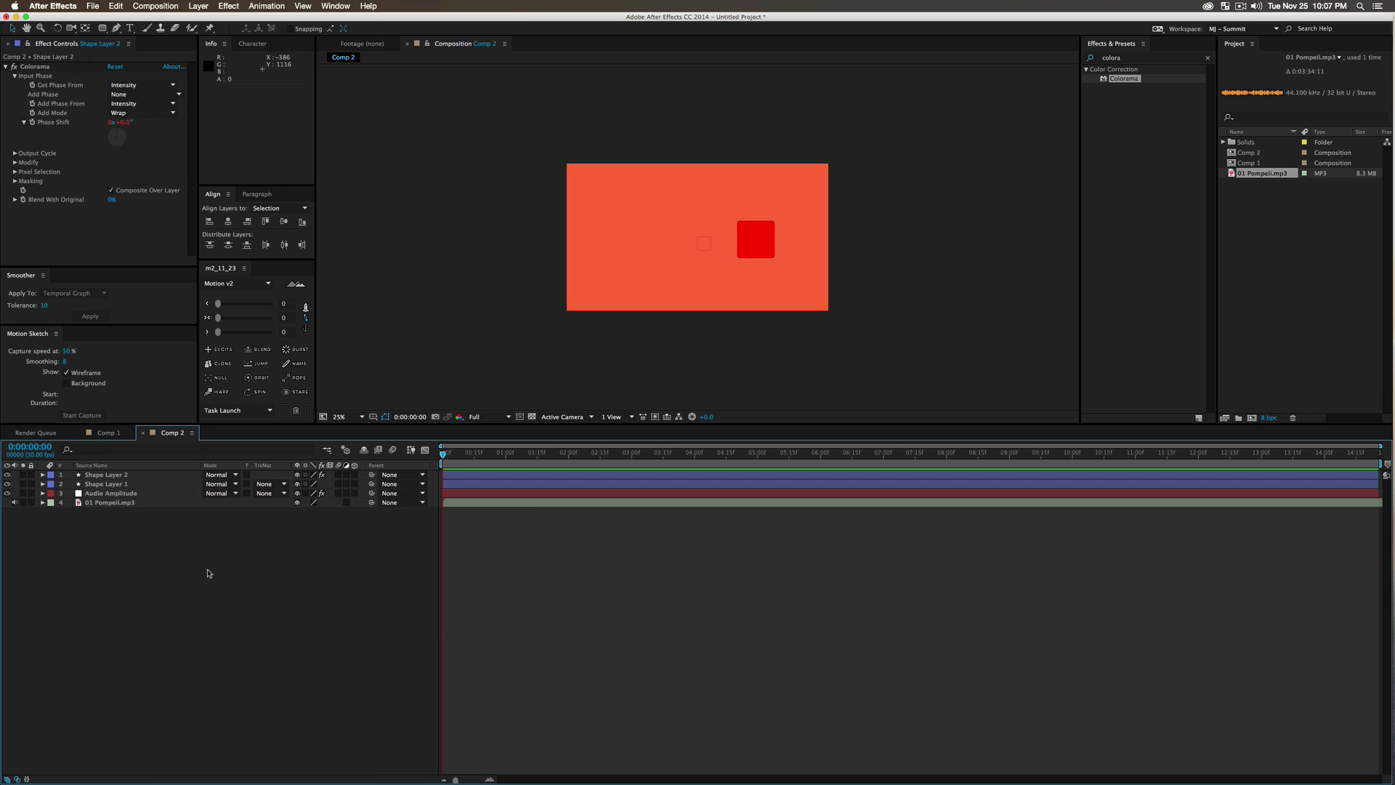